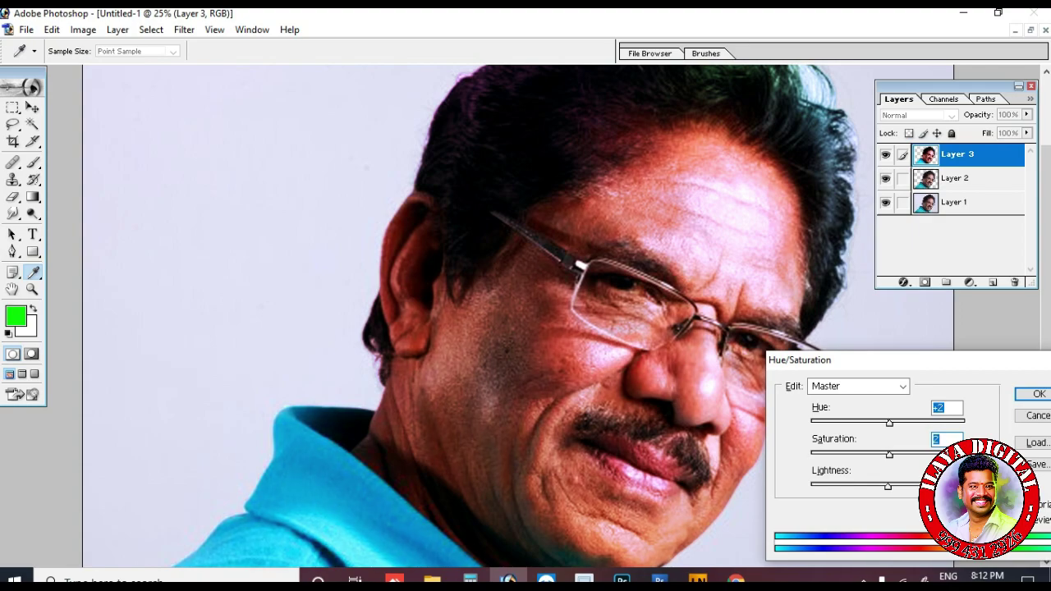
Apply Hue/Saturation to Layer 3 with hue +2 and saturation 2, and add an empty layer above it
key(Return)
key(v)
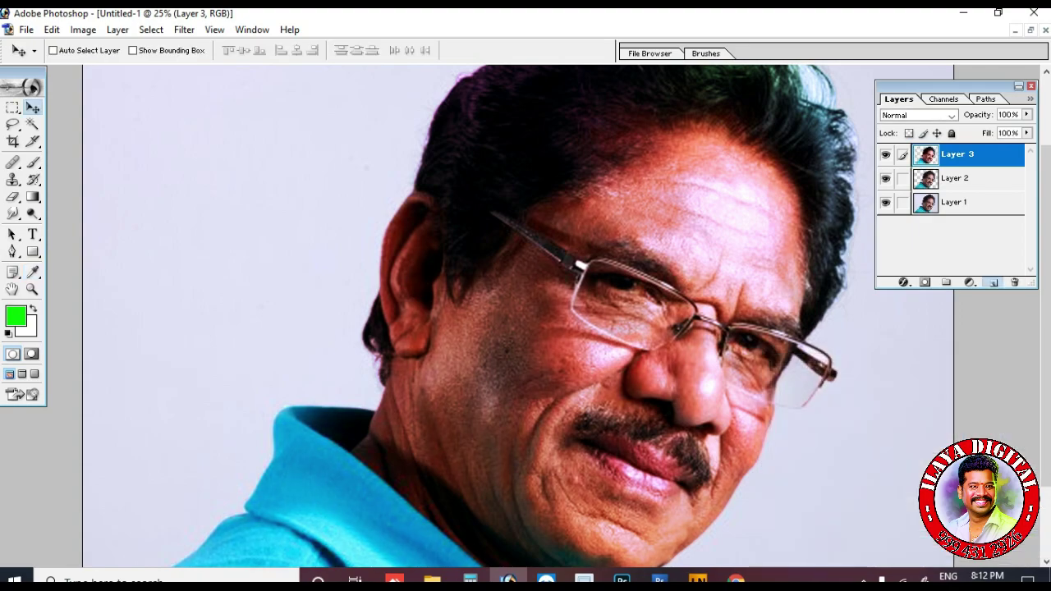
click(992, 281)
Sharpen Layer 3 with Unsharp Mask at amount 63%, radius 7.3 pixels and threshold 0
click(184, 30)
click(958, 178)
click(184, 30)
mouse_move(213, 245)
click(426, 297)
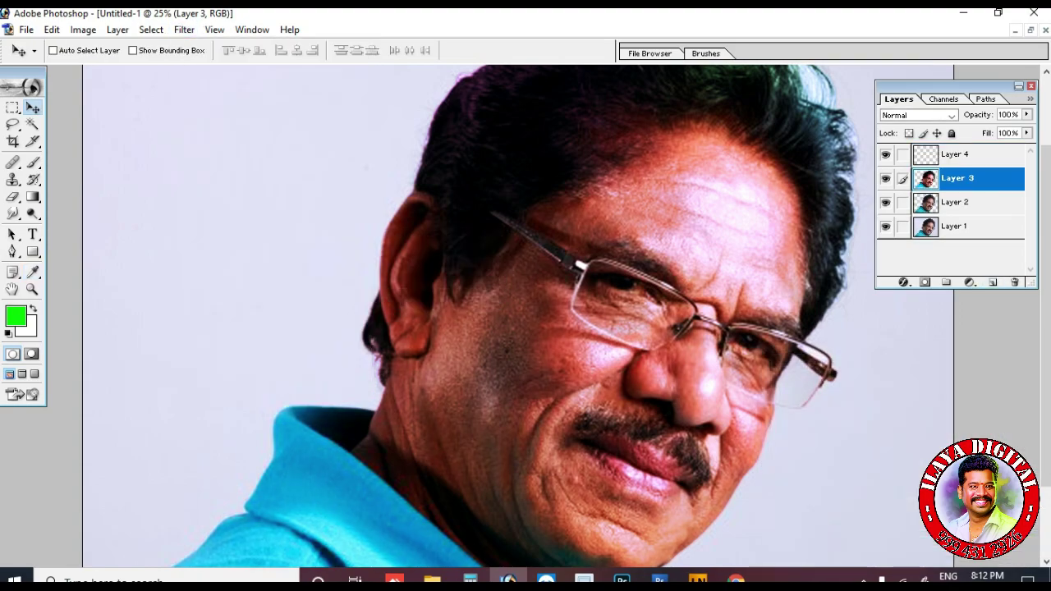
drag(804, 166, 930, 163)
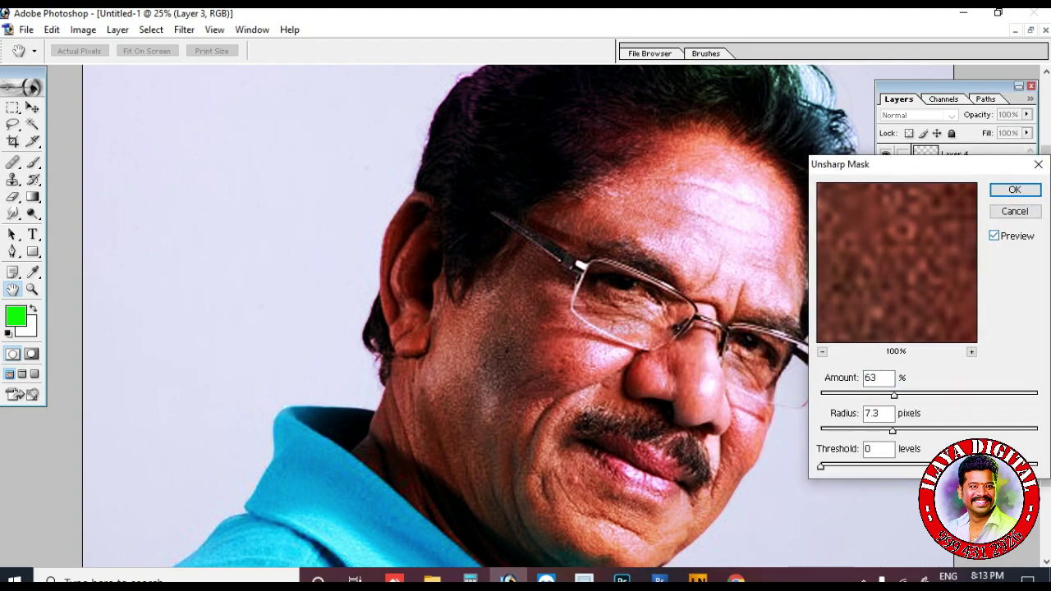
key(Return)
On Layer 4, smudge the bright highlights on the nose tip, bridge and near nostril wing into smooth shapes
key(alt+bracketright)
key(ctrl+plus)
key(ctrl+plus)
drag(531, 337, 517, 280)
key(r)
key(Tab)
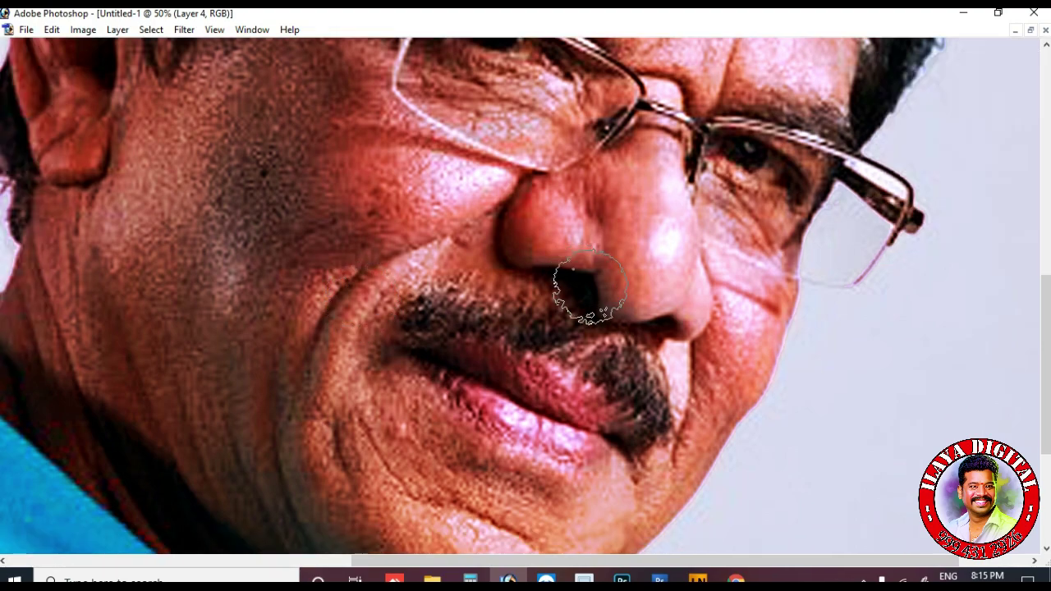
key(ctrl+equal)
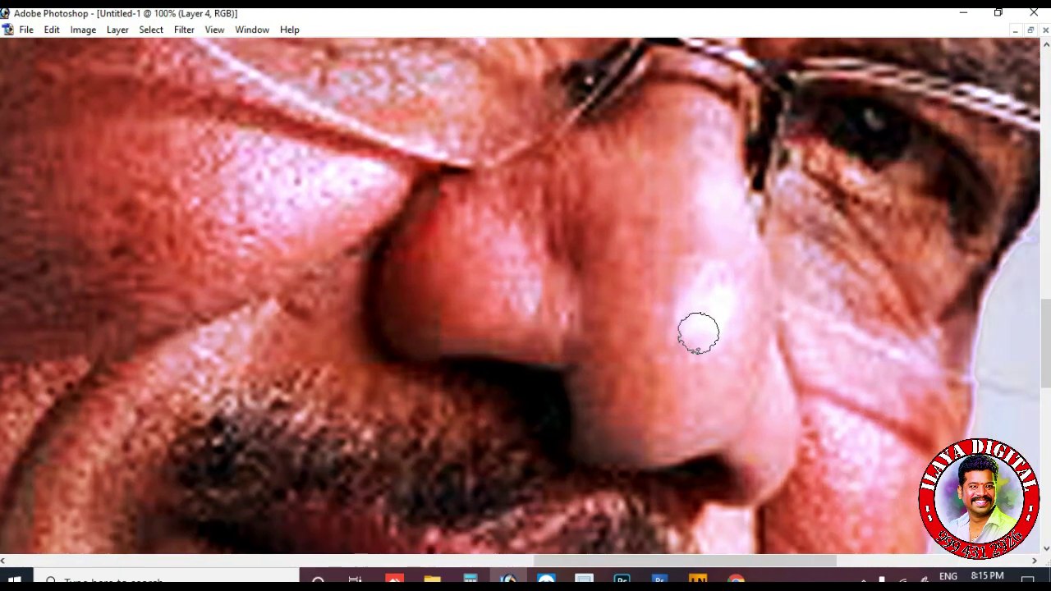
drag(511, 260, 519, 292)
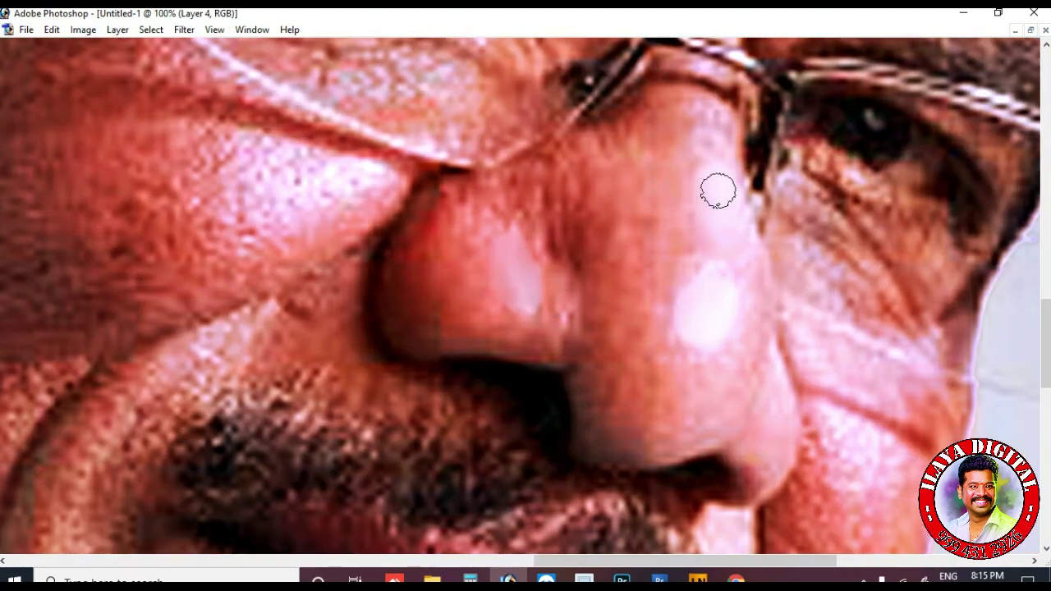
Smudge the highlights on both cheeks and on the fold beside the nose into smooth strokes
scroll(857, 386, down, 3)
scroll(276, 324, up, 2)
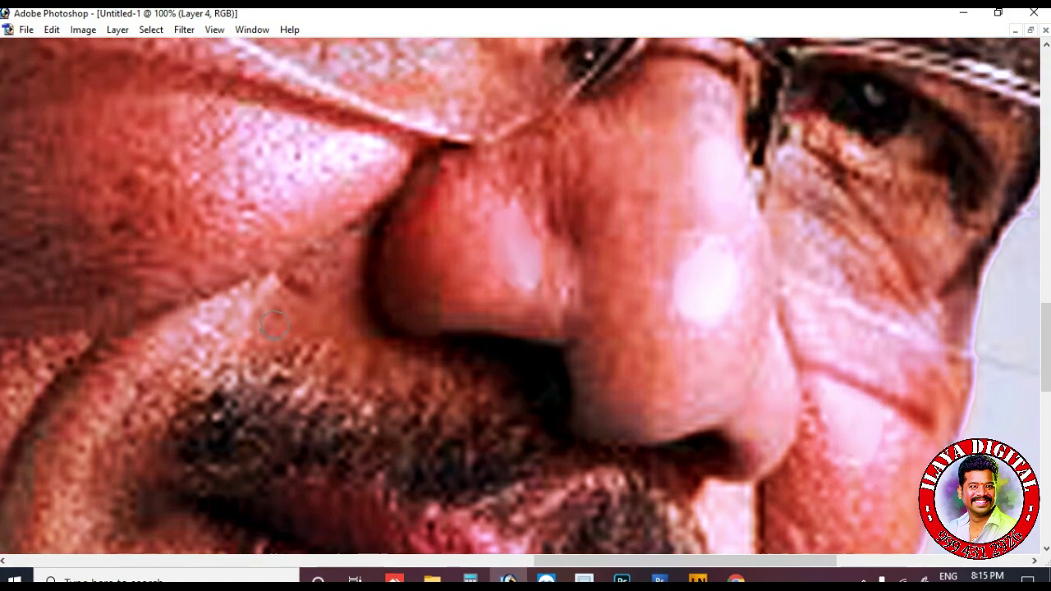
scroll(195, 323, up, 1)
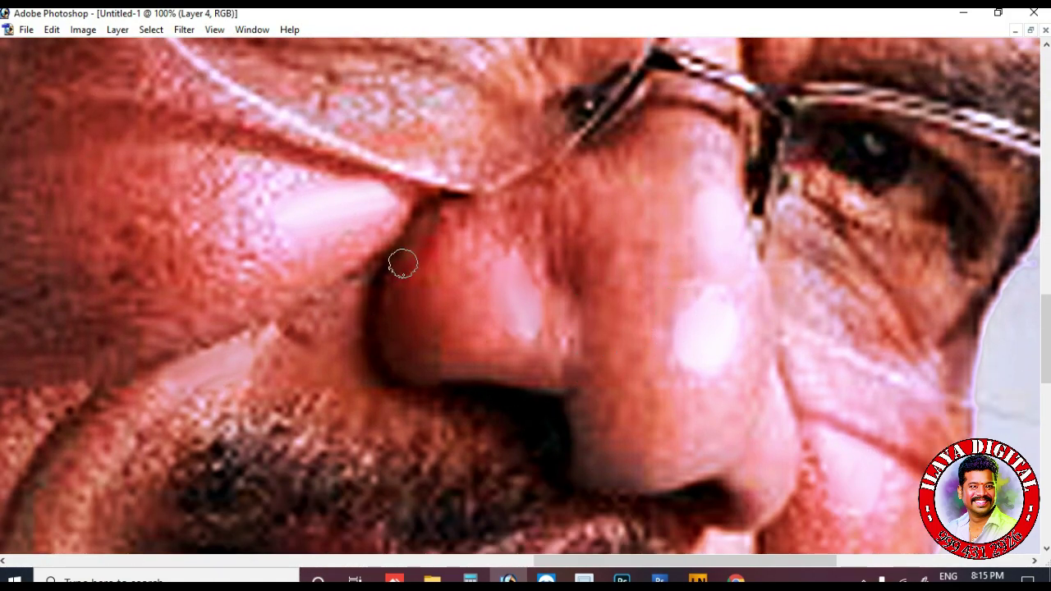
Smooth the skin of the near nostril wing with the Smudge tool, following its rounded shape
scroll(410, 288, down, 2)
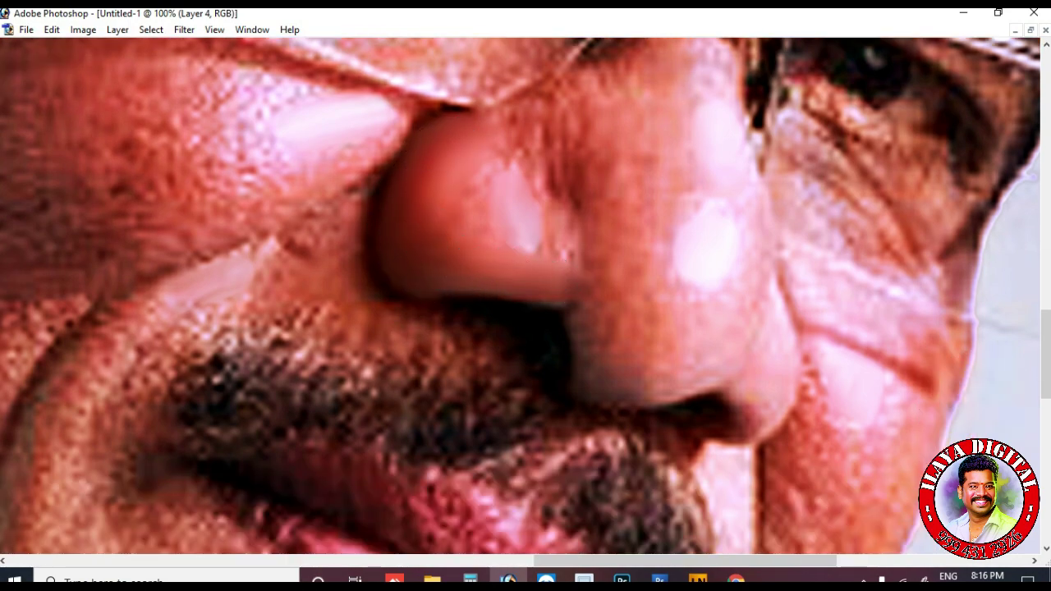
scroll(459, 265, up, 2)
scroll(575, 300, up, 1)
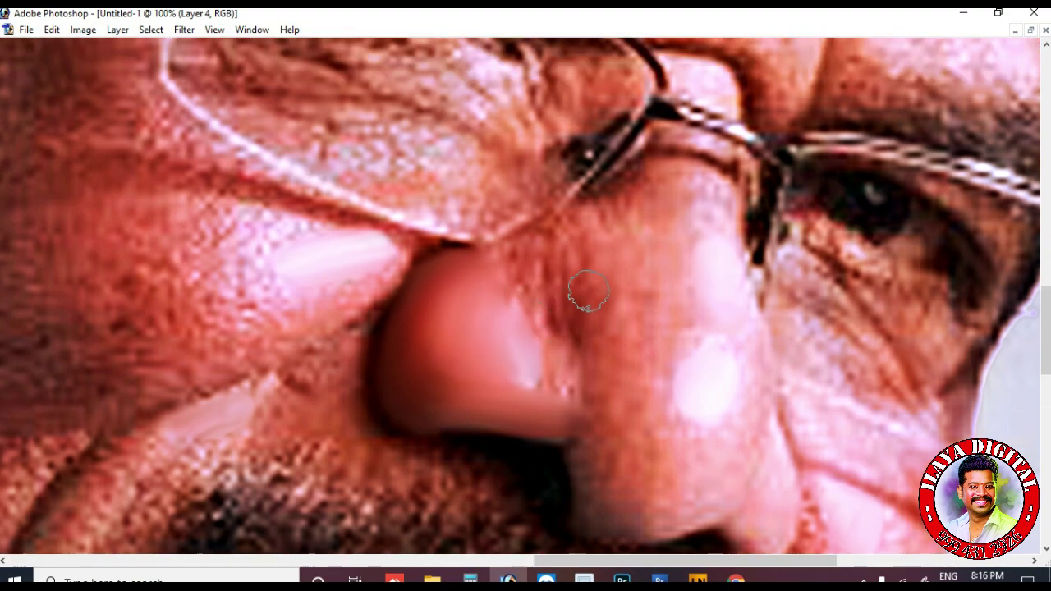
Smudge the skin texture along the nose bridge and around the nose tip until it is smooth
scroll(606, 308, down, 1)
scroll(571, 211, down, 2)
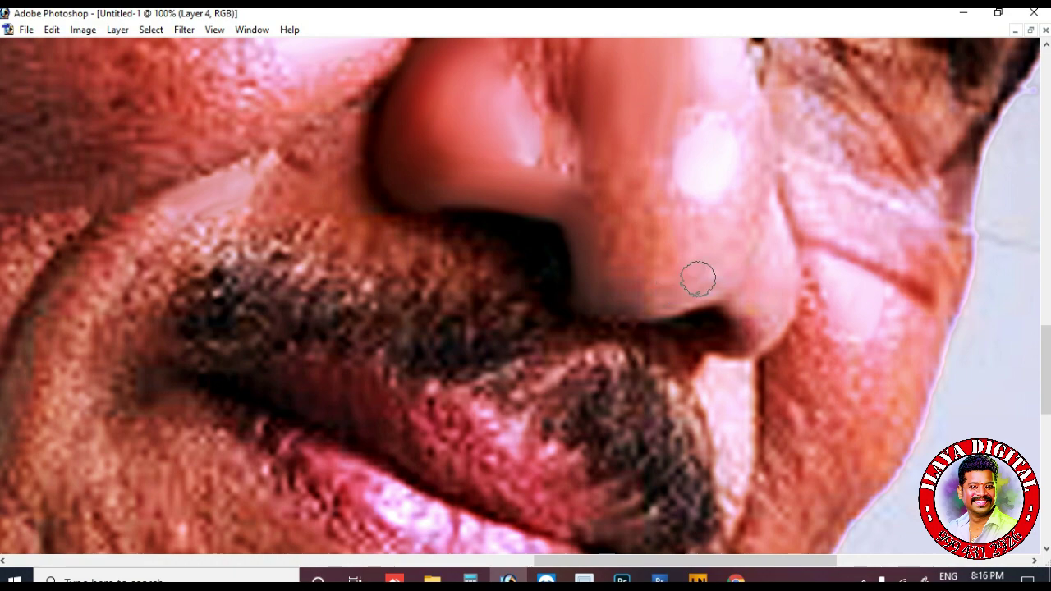
scroll(686, 282, down, 1)
scroll(667, 242, up, 2)
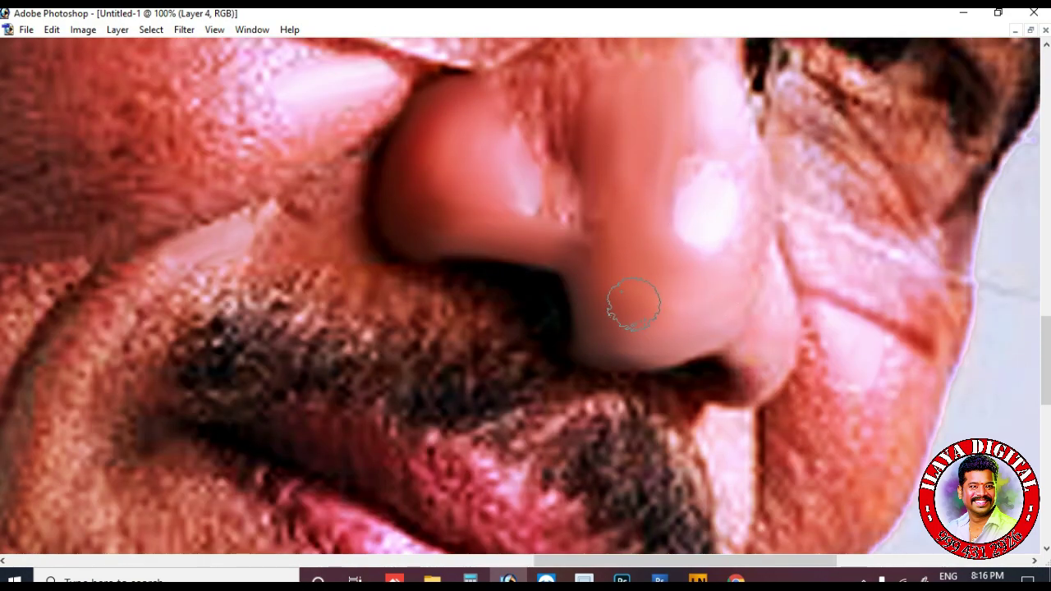
scroll(646, 235, up, 2)
scroll(646, 235, up, 2)
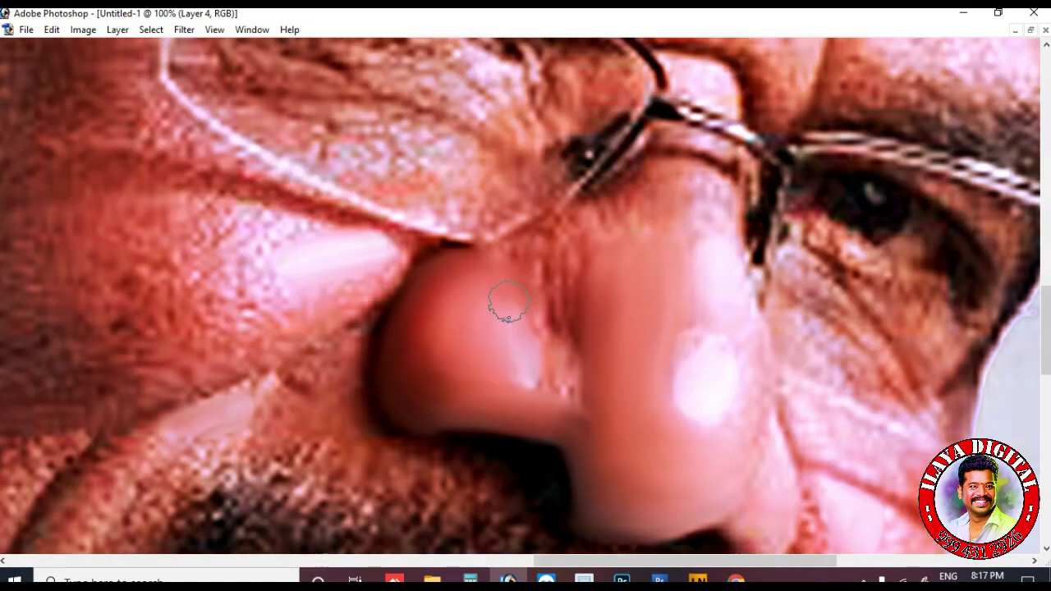
Blend the near nostril wing and its highlight into the adjoining side of the nose
scroll(542, 328, down, 2)
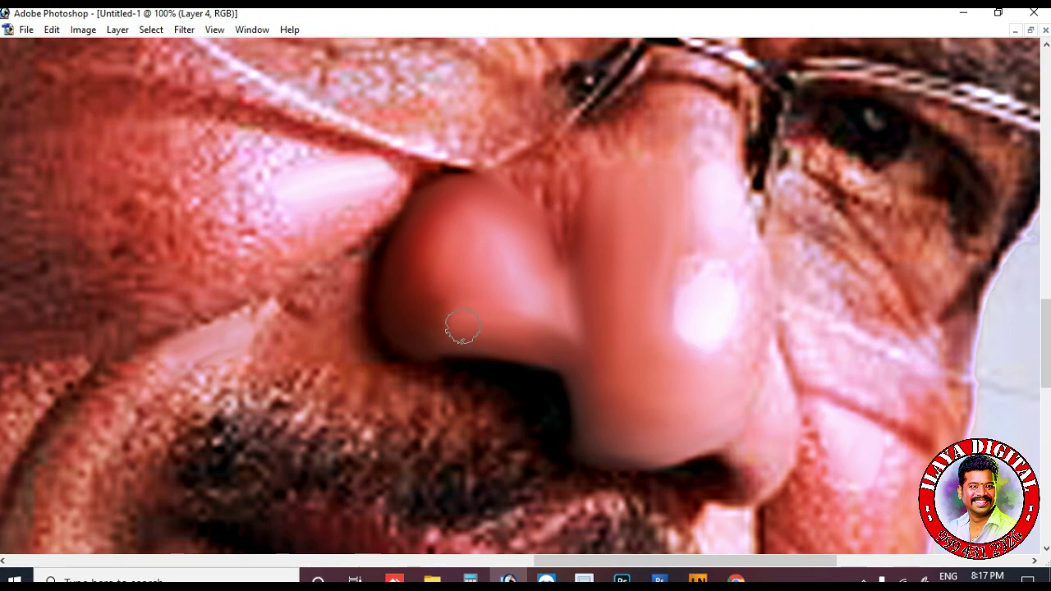
scroll(572, 277, up, 3)
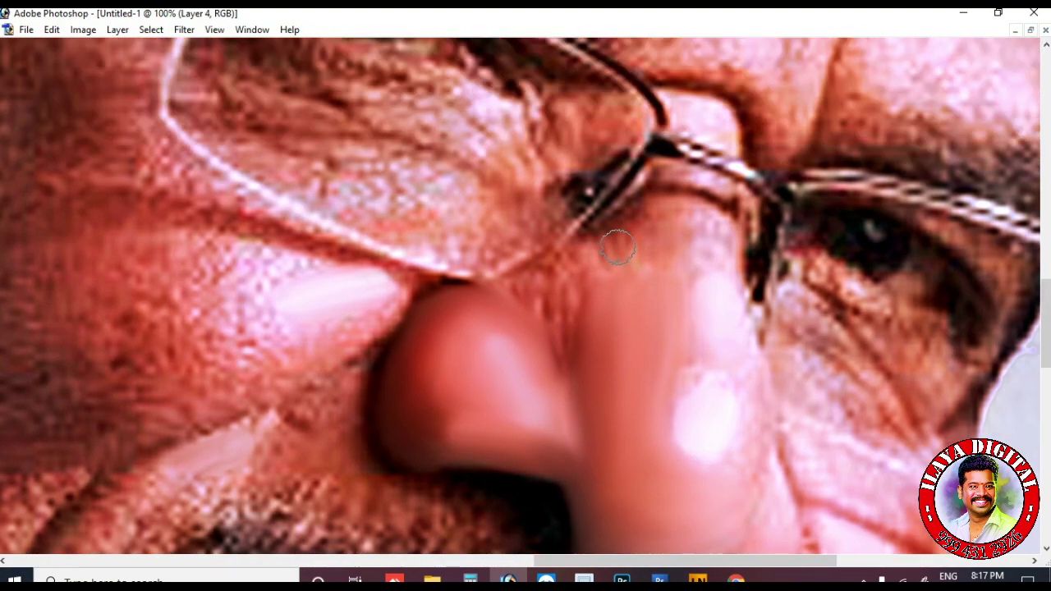
scroll(537, 476, down, 4)
scroll(643, 364, up, 4)
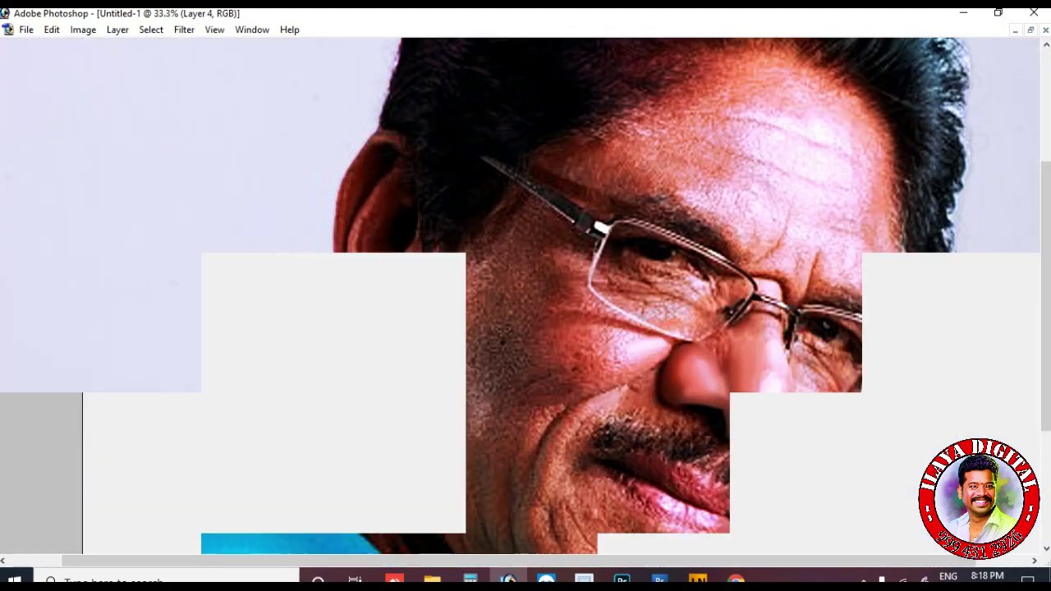
scroll(643, 363, down, 2)
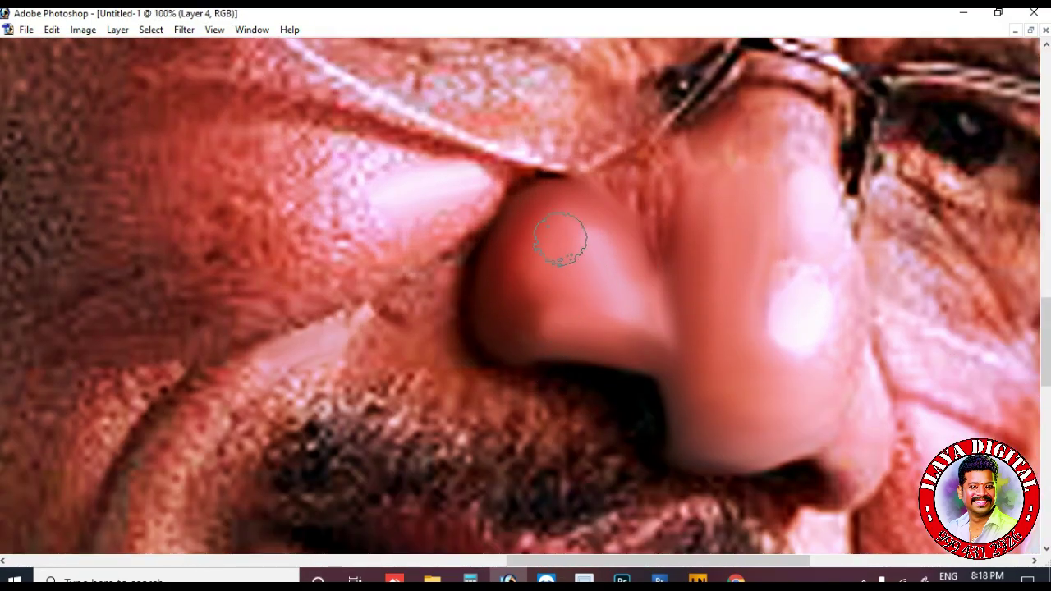
mouse_move(608, 250)
mouse_down()
mouse_move(546, 267)
mouse_move(550, 301)
mouse_move(533, 283)
mouse_move(550, 324)
mouse_move(524, 308)
mouse_move(616, 333)
mouse_up()
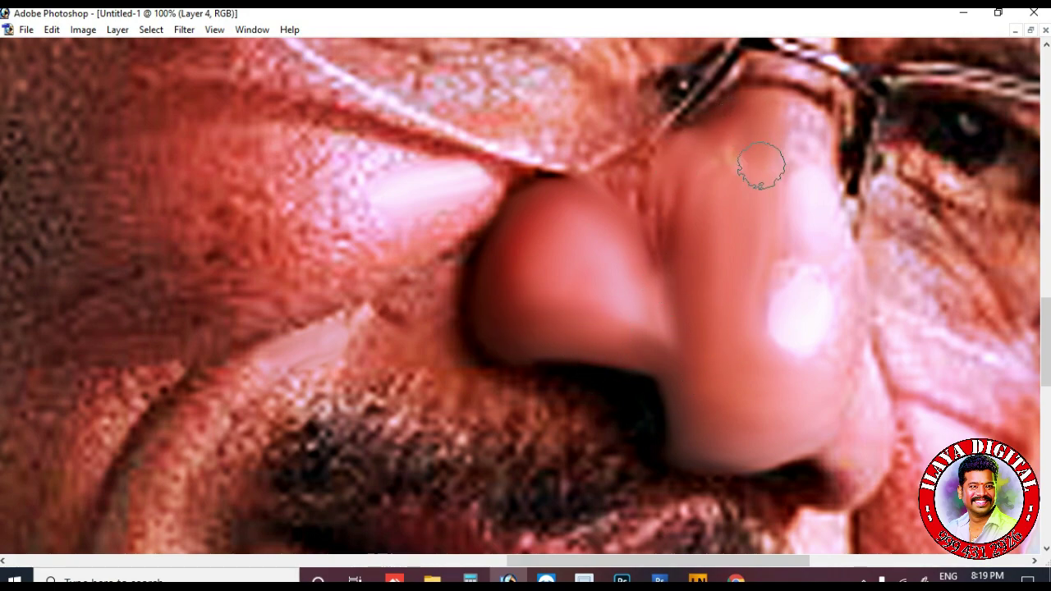
Smooth the upper nose bridge and the side of the nose below the glasses
mouse_move(747, 134)
mouse_down()
mouse_move(740, 261)
mouse_move(686, 373)
mouse_move(698, 154)
mouse_up()
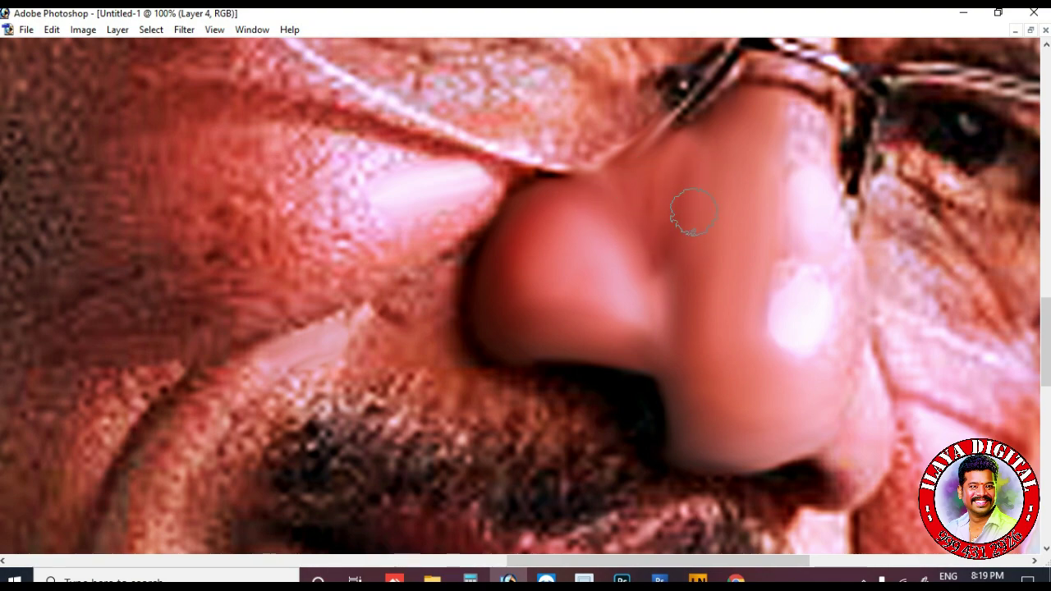
drag(691, 194, 626, 242)
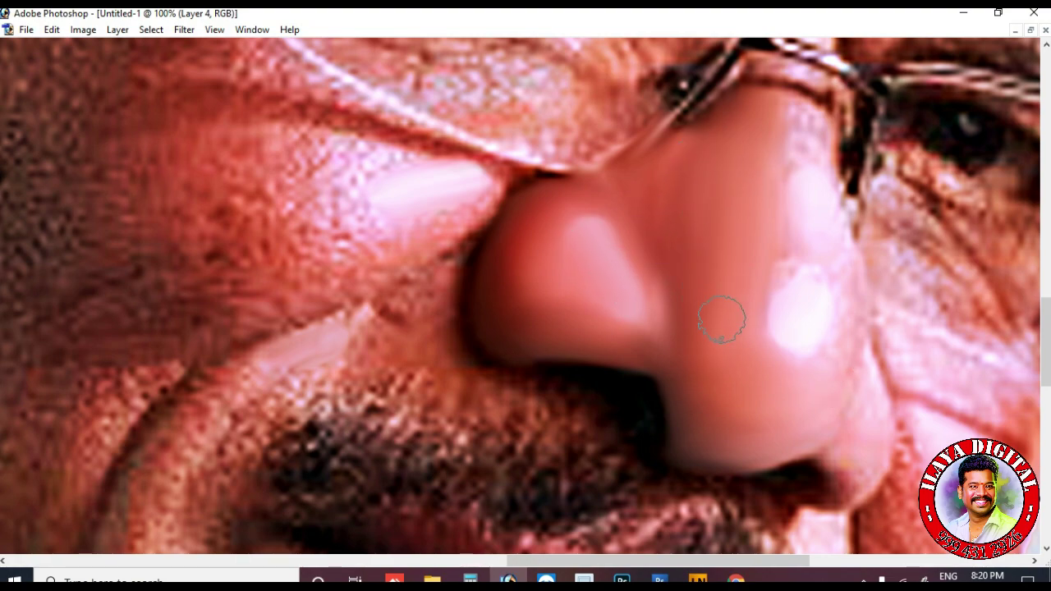
scroll(642, 308, down, 2)
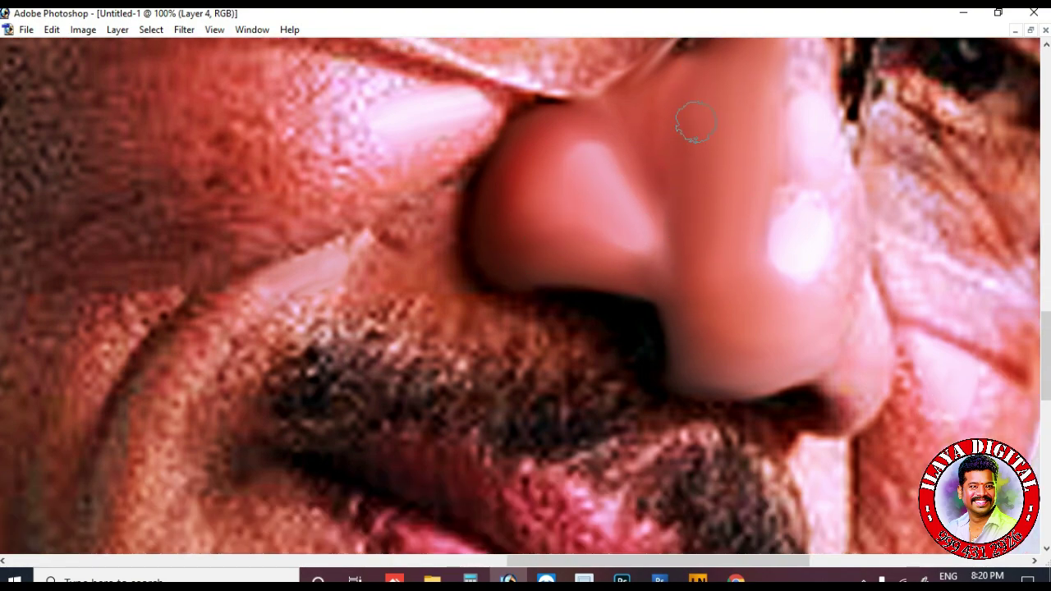
Smudge the dark opening of the far nostril into a clean, even shape at 200% zoom
scroll(697, 271, up, 1)
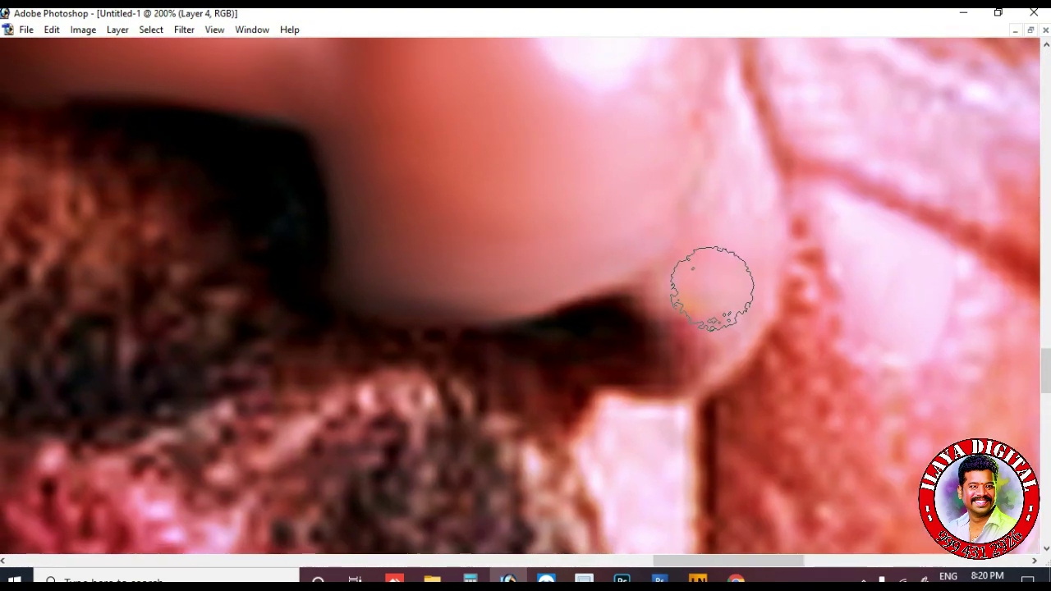
scroll(641, 312, down, 2)
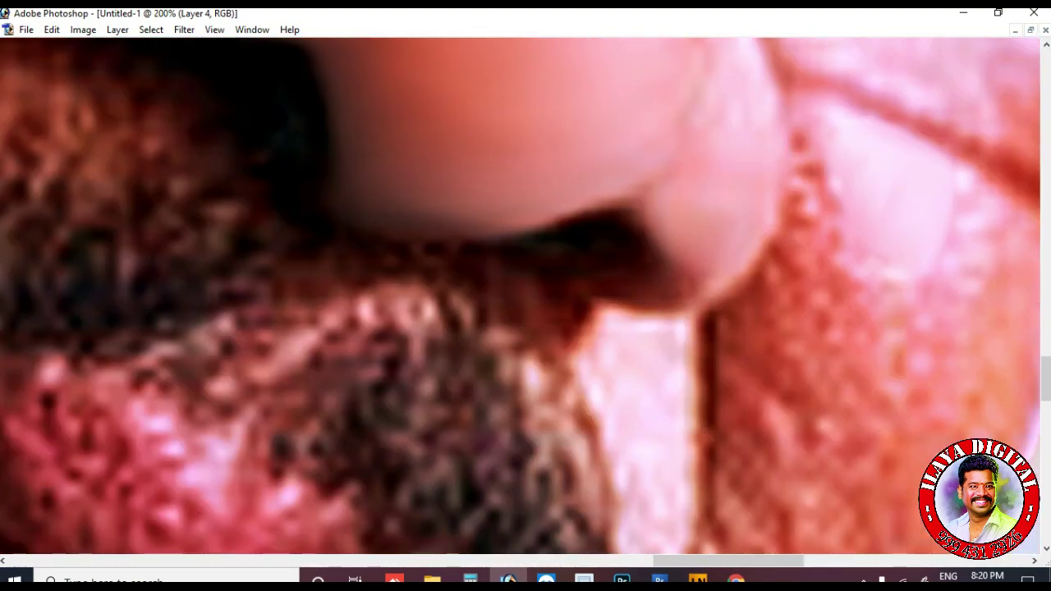
mouse_move(439, 248)
mouse_down()
mouse_move(605, 243)
mouse_move(501, 247)
mouse_move(602, 230)
mouse_up()
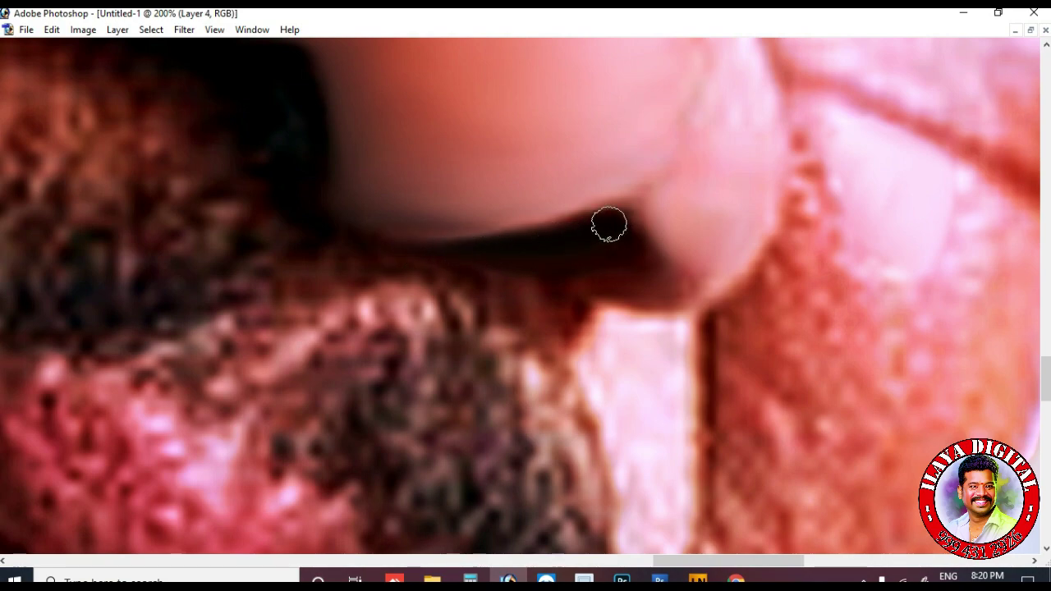
drag(592, 276, 633, 241)
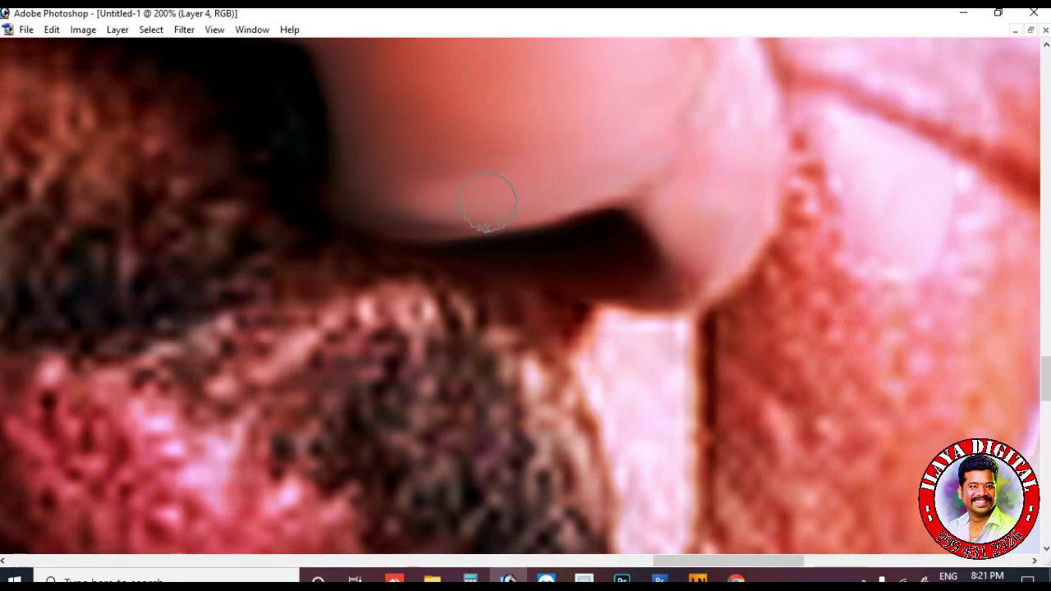
Smudge a light strip along the underside of the nose tip and smooth the bright patch below the far nostril
scroll(388, 178, down, 2)
key([)
scroll(626, 156, down, 2)
scroll(604, 149, up, 2)
key([)
scroll(674, 203, down, 2)
scroll(641, 263, up, 2)
scroll(655, 335, down, 2)
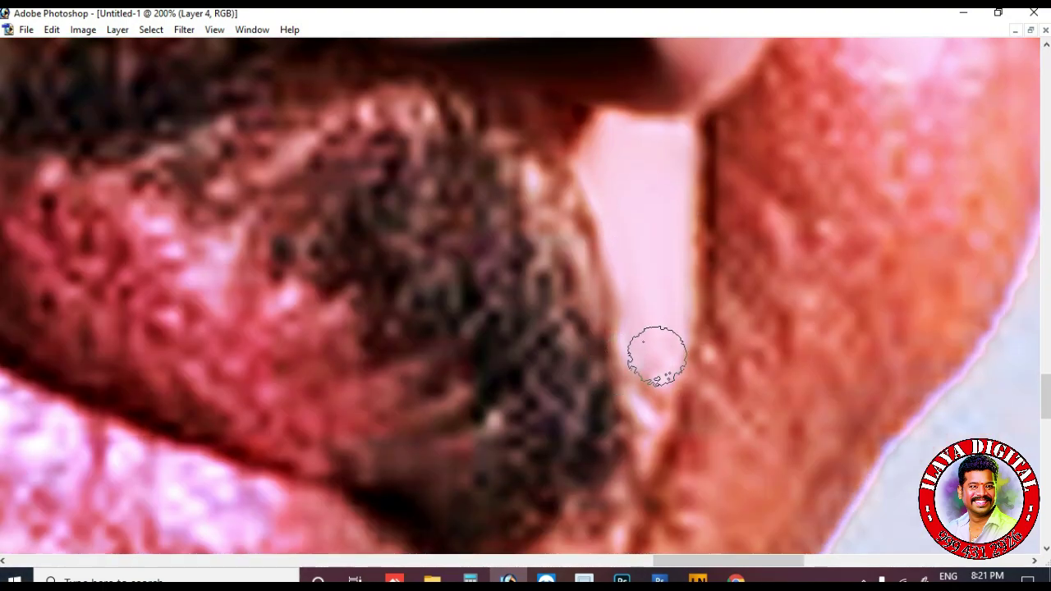
scroll(673, 195, up, 1)
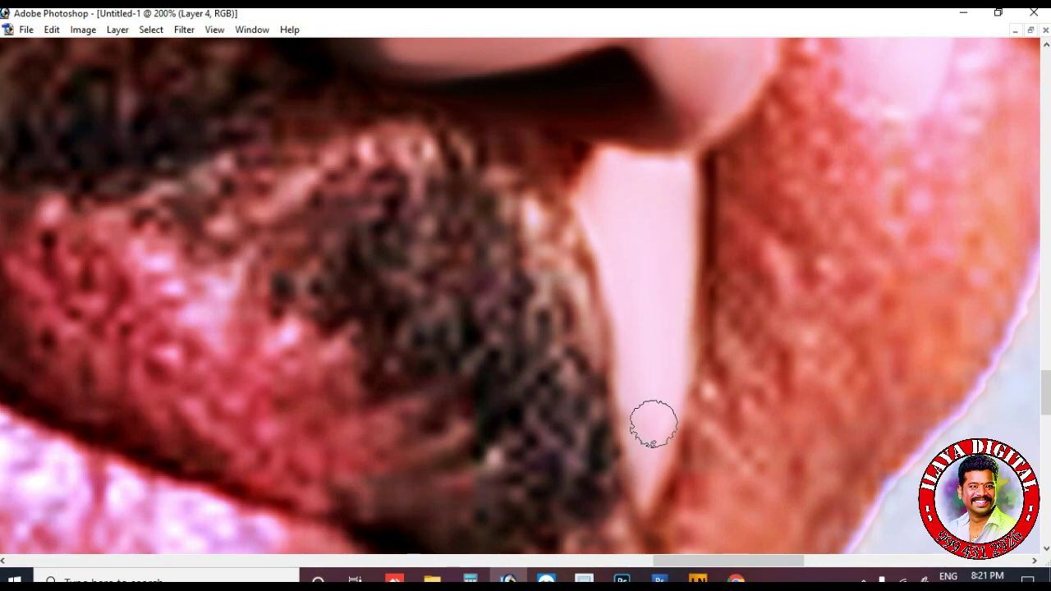
Smooth the far nostril wing and blend its highlight into the nose tip
scroll(575, 227, up, 2)
scroll(758, 178, up, 2)
scroll(749, 261, up, 2)
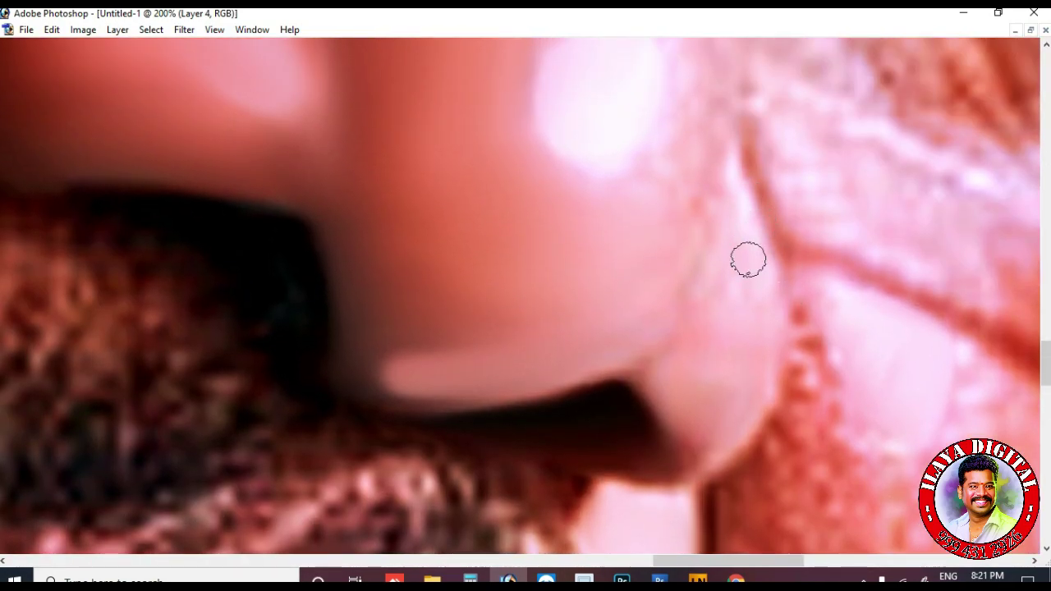
scroll(726, 301, up, 1)
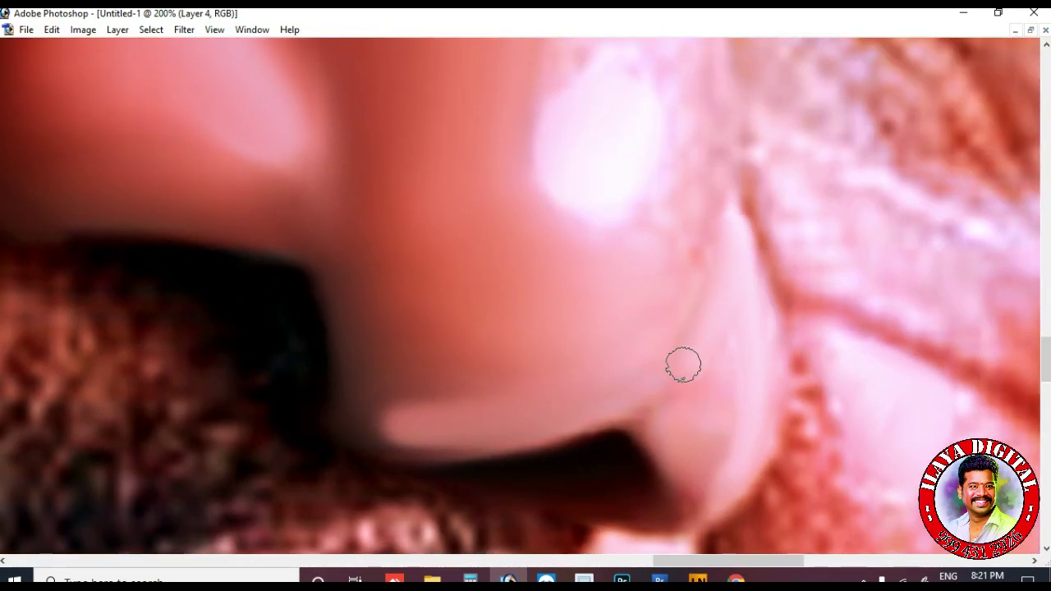
scroll(685, 359, down, 3)
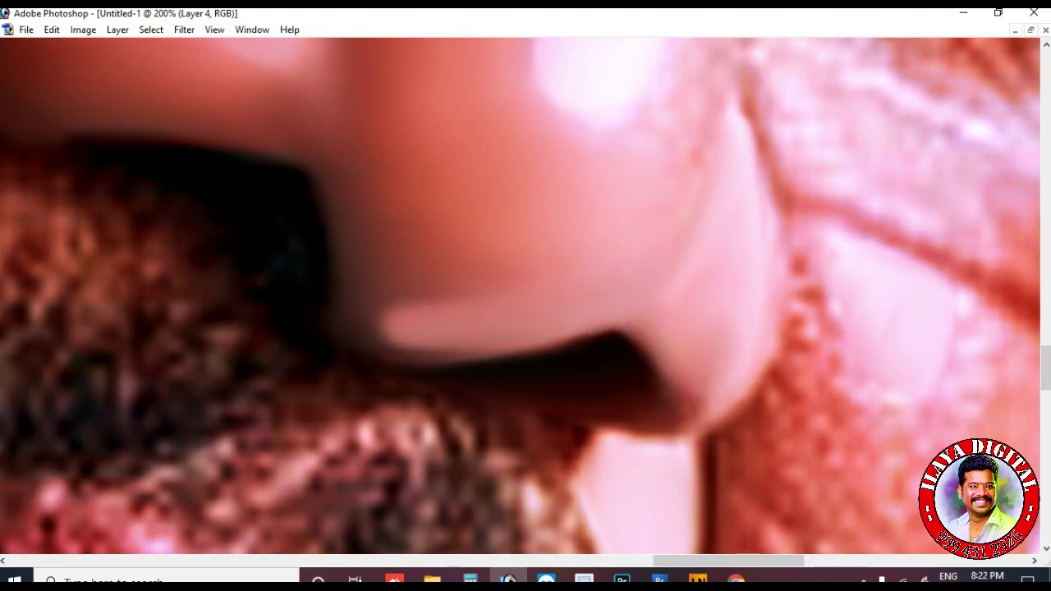
scroll(727, 403, up, 2)
scroll(706, 394, down, 2)
scroll(706, 353, up, 2)
scroll(741, 315, up, 1)
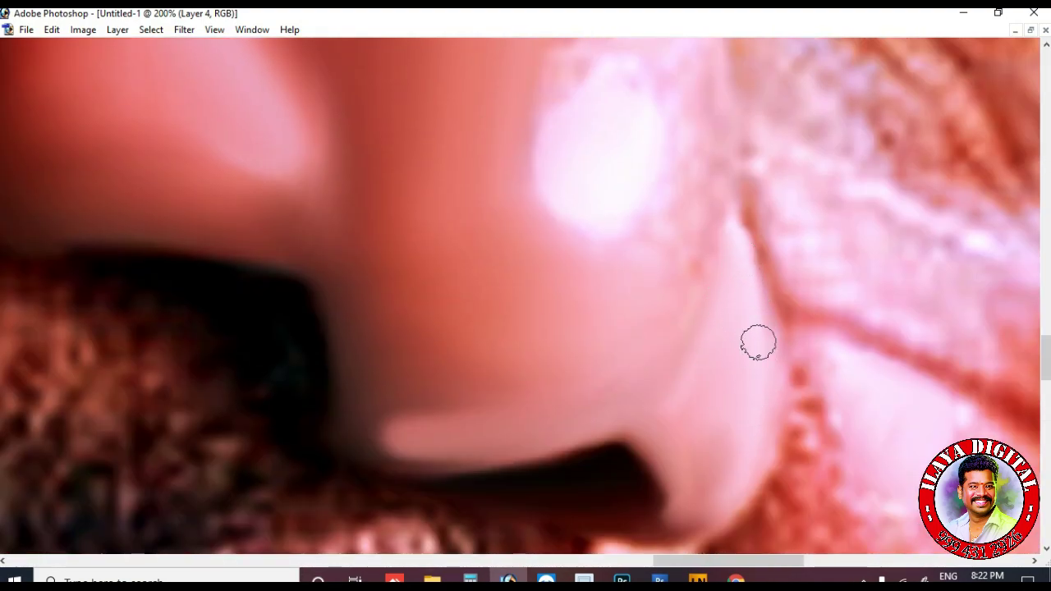
Smudge a soft dark contour along the outer edge of the far nostril wing
scroll(752, 158, down, 3)
mouse_move(751, 169)
mouse_down()
mouse_move(774, 245)
mouse_move(776, 417)
mouse_move(755, 433)
mouse_move(789, 324)
mouse_move(751, 201)
mouse_move(767, 248)
mouse_up()
scroll(739, 279, down, 4)
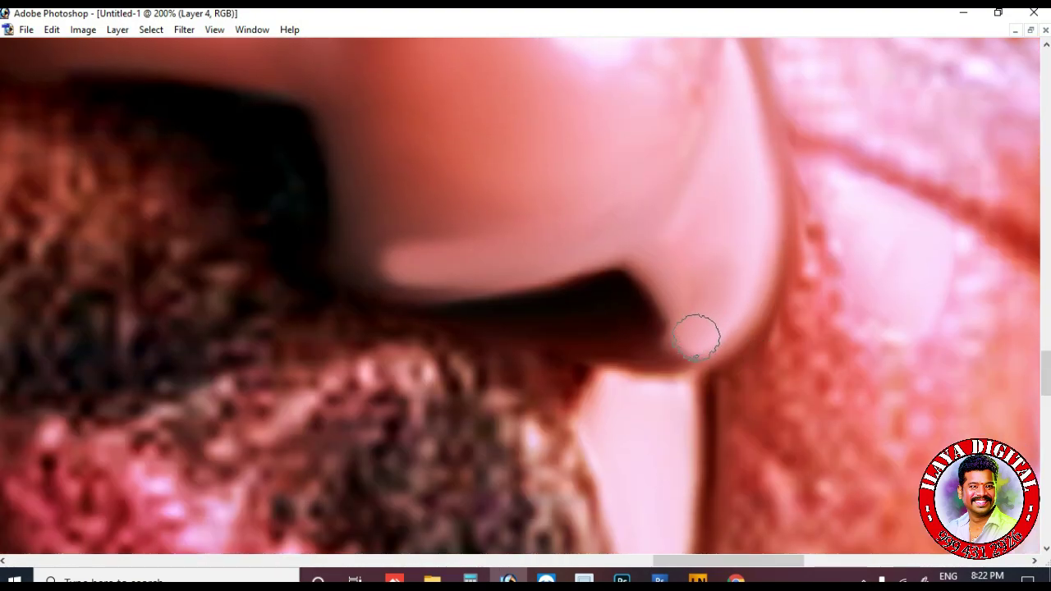
Blend the far side of the nose bridge and the skin around the nose-tip highlight
scroll(694, 369, up, 5)
scroll(559, 386, up, 3)
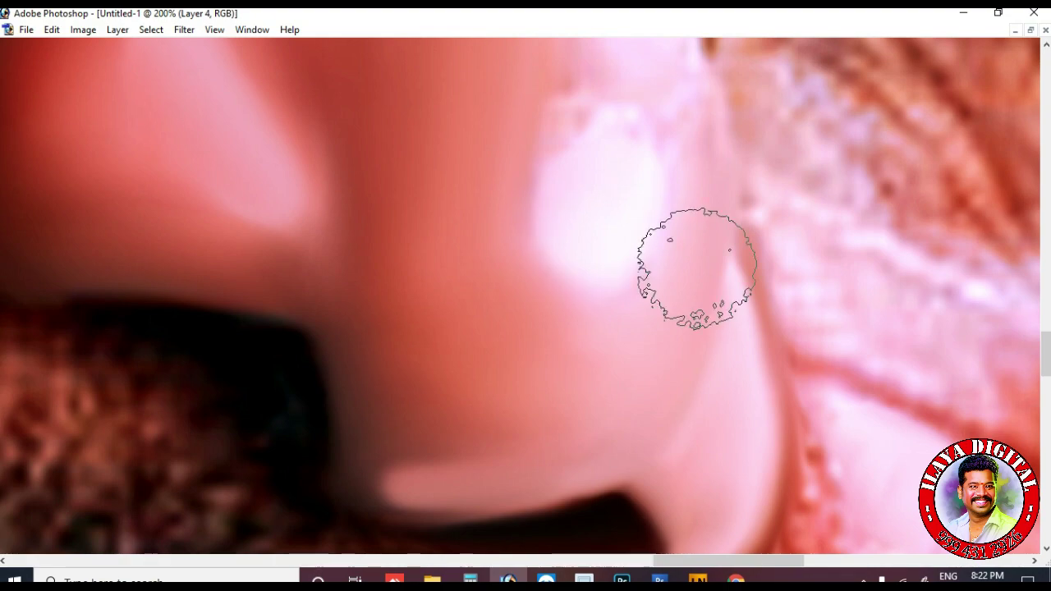
scroll(664, 258, up, 3)
key(ctrl+minus)
key(ctrl+minus)
scroll(908, 406, down, 3)
scroll(535, 249, up, 3)
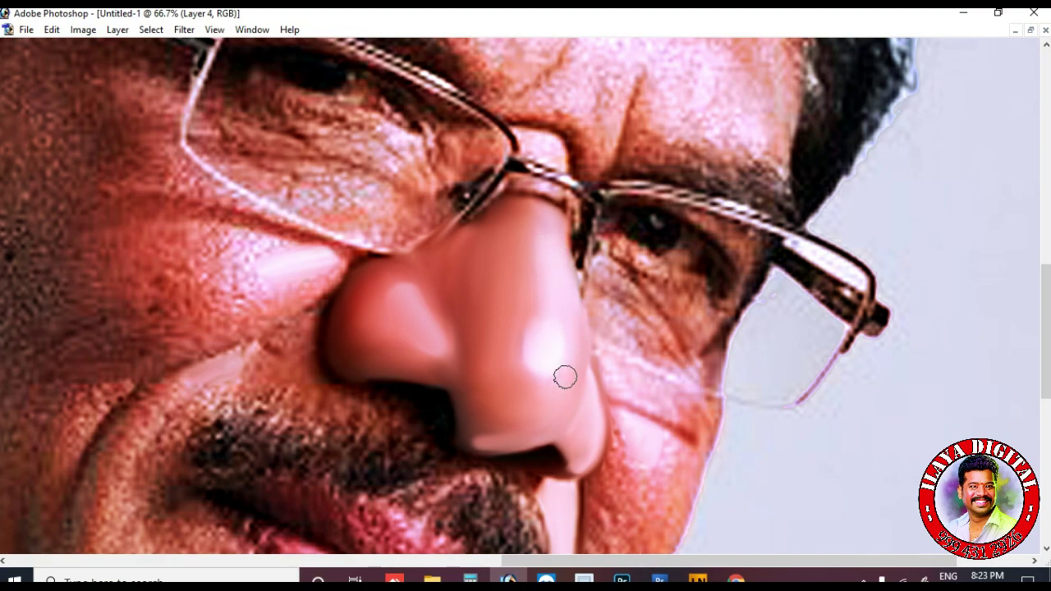
scroll(547, 408, down, 3)
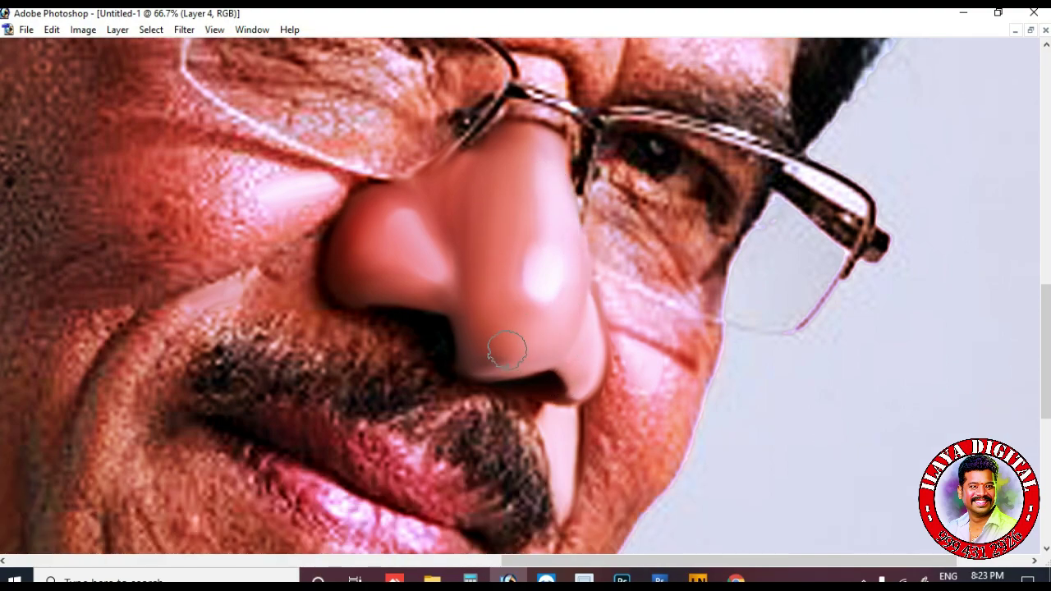
Load the face cut-out's outline as a selection while keeping Layer 4 active
key(ctrl+minus)
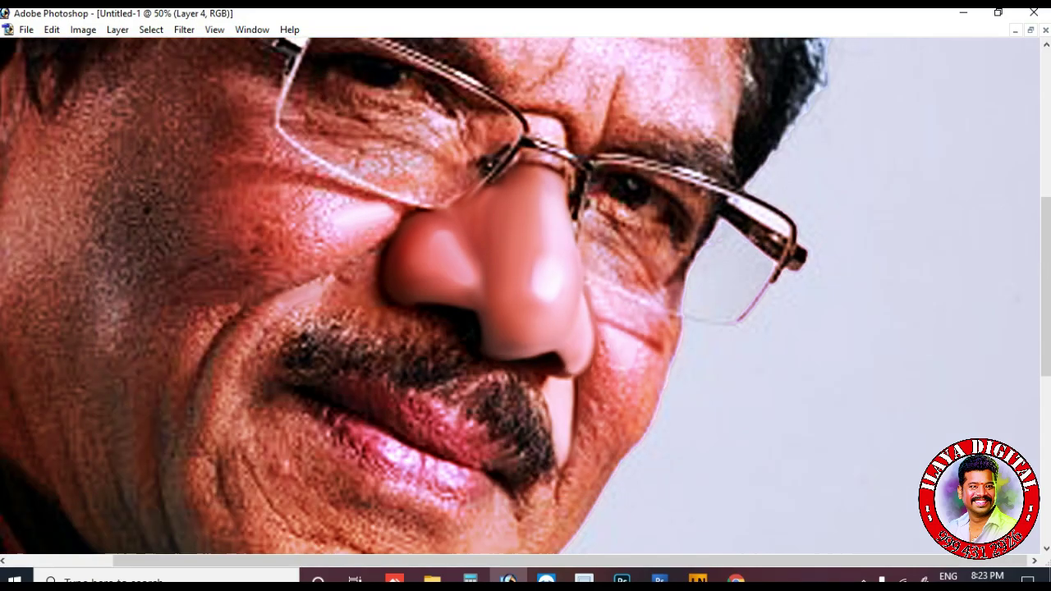
key(ctrl+plus)
key(ctrl+plus)
drag(863, 352, 775, 322)
key(F7)
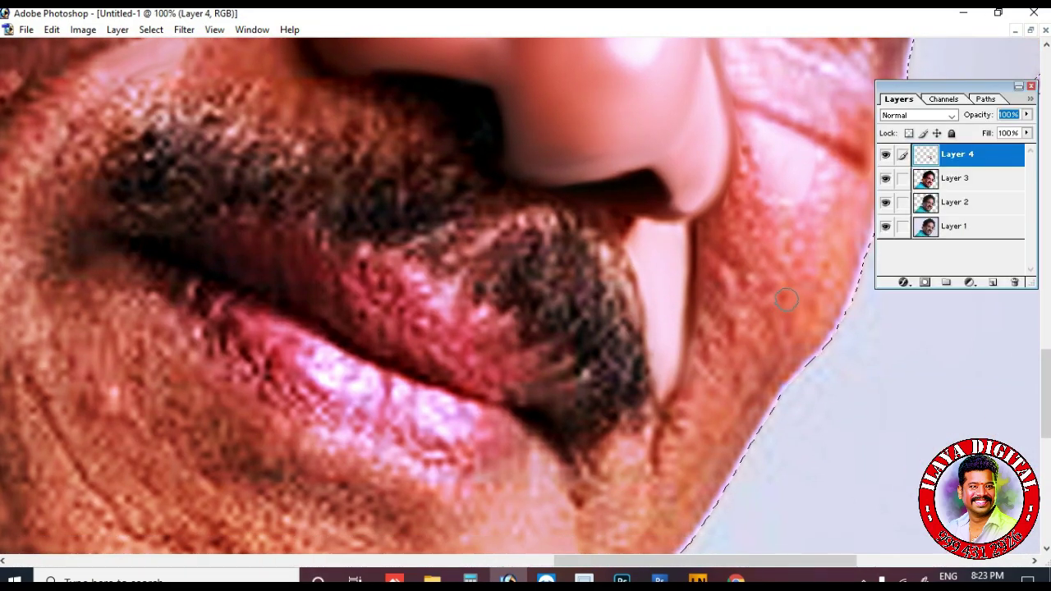
key(F7)
Smudge the far cheek with a larger brush, from beside the nostril down along the face edge
key(])
key(])
key(])
key(])
mouse_move(789, 241)
mouse_down()
mouse_move(828, 182)
mouse_move(854, 211)
mouse_move(833, 239)
mouse_up()
scroll(832, 239, down, 1)
drag(735, 205, 680, 391)
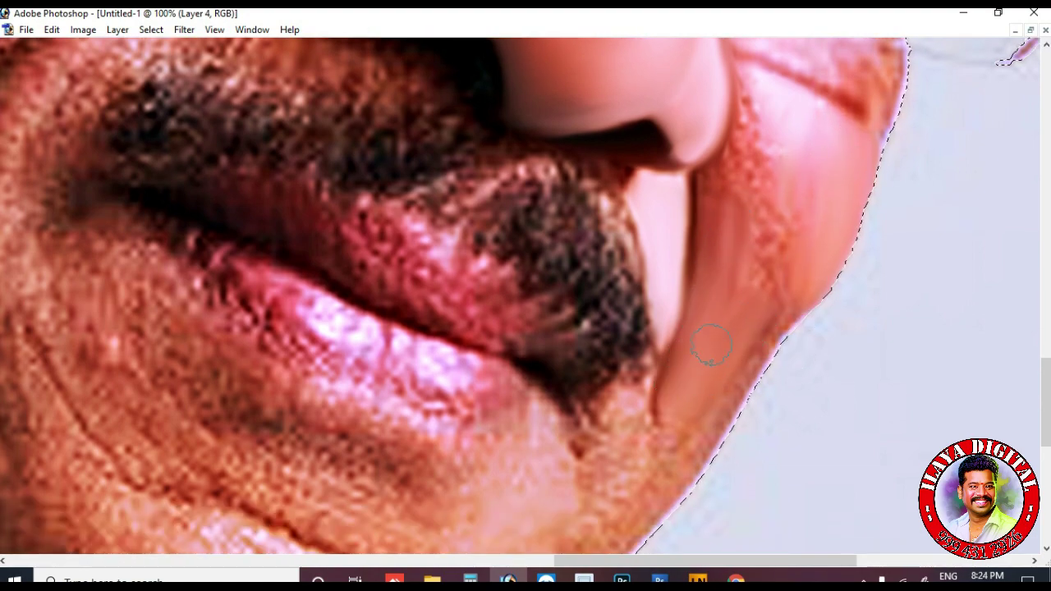
scroll(714, 279, up, 2)
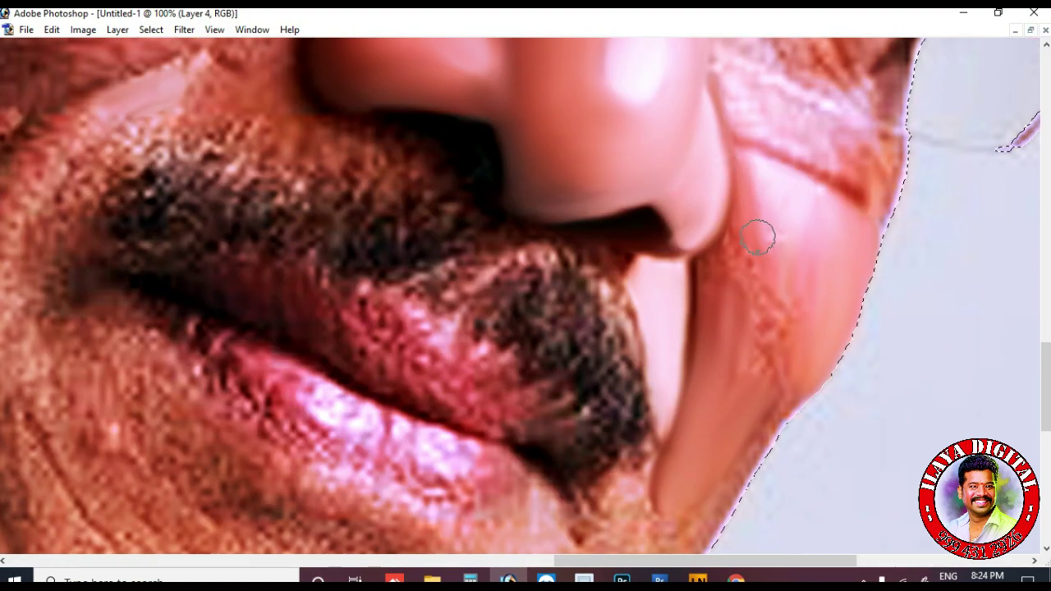
scroll(757, 239, up, 2)
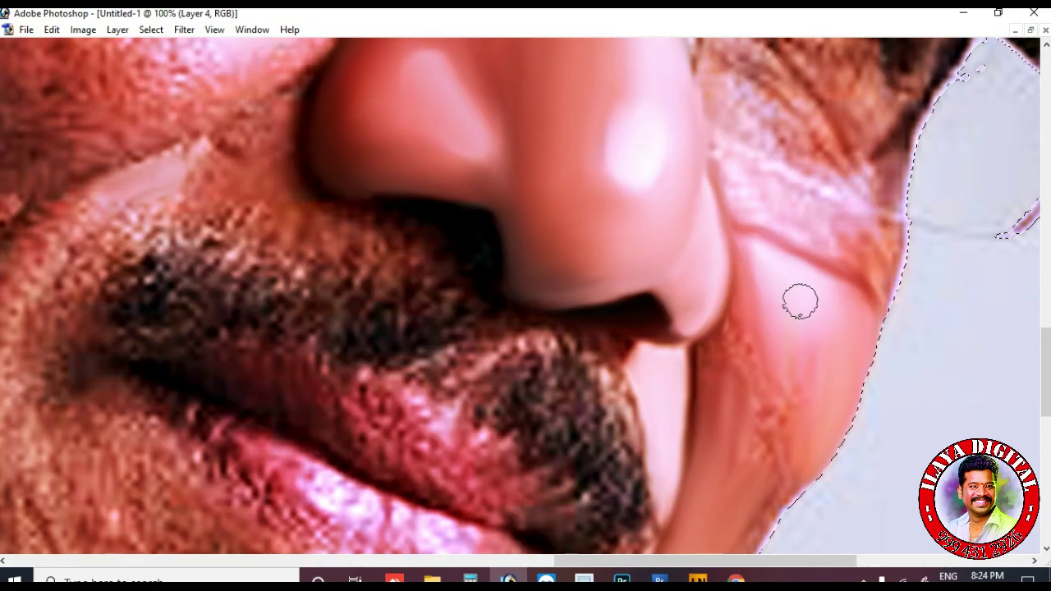
Blend the remaining rough skin of the far cheek between the nostril wing and the face outline
scroll(791, 284, down, 2)
key(ctrl+plus)
key(ctrl+plus)
drag(836, 350, 386, 535)
scroll(650, 452, down, 1)
mouse_move(621, 294)
mouse_down()
mouse_move(612, 309)
mouse_move(662, 364)
mouse_move(657, 354)
mouse_up()
key(bracketright)
key(bracketright)
key(bracketright)
Smooth the lower far cheek beside the bright strip into an even reddish tone with a large brush
scroll(696, 359, down, 3)
key(bracketright)
key(bracketright)
key(bracketright)
key(bracketright)
mouse_move(690, 222)
mouse_down()
mouse_move(762, 268)
mouse_move(729, 343)
mouse_move(631, 411)
mouse_move(626, 340)
mouse_up()
key(bracketleft)
key(bracketleft)
key(bracketleft)
key(bracketleft)
key(bracketright)
scroll(687, 150, down, 2)
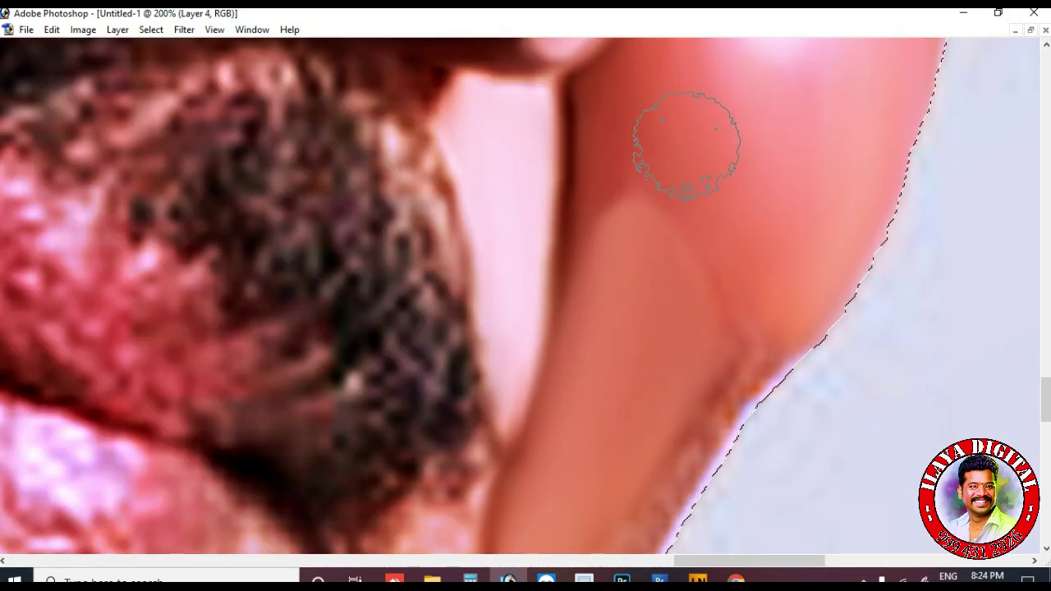
Shape the highlight on the upper far cheek into a soft bright patch below the skin fold
scroll(786, 281, up, 3)
scroll(754, 212, up, 2)
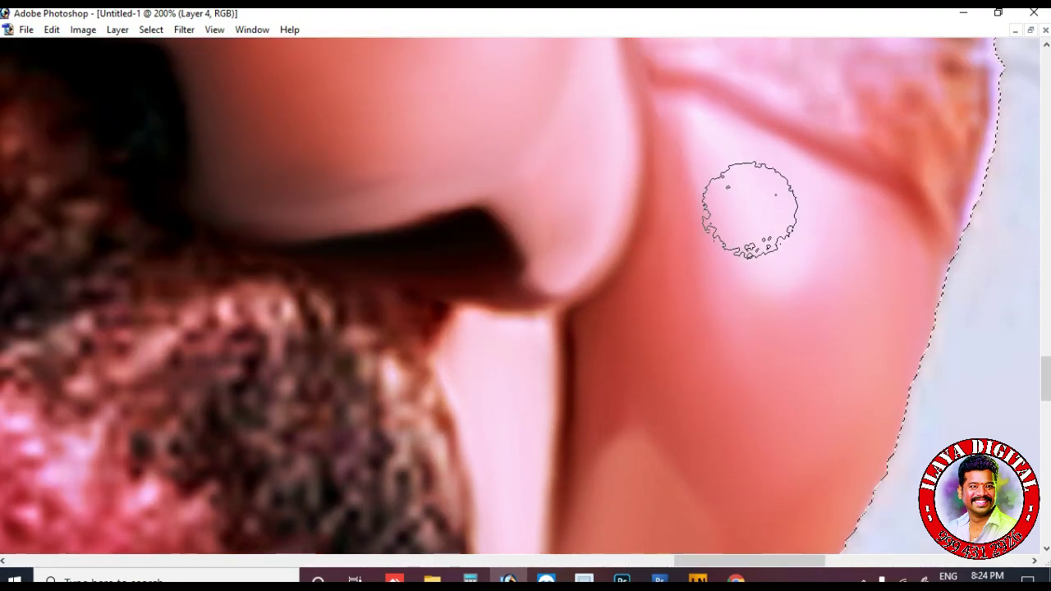
scroll(828, 403, up, 2)
key([)
key([)
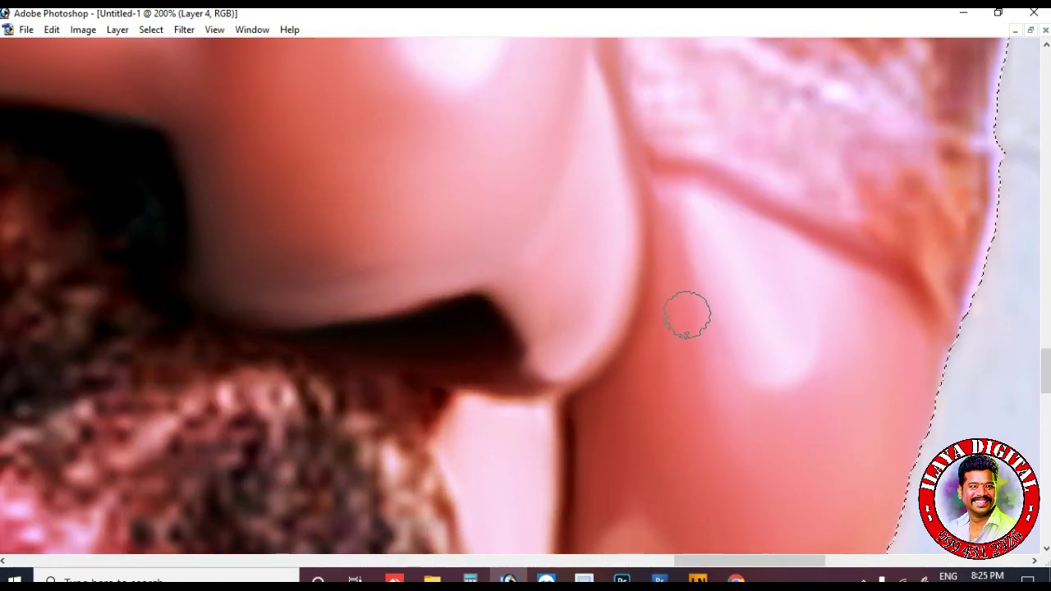
scroll(690, 325, up, 2)
key(bracketleft)
key(bracketright)
key(bracketright)
scroll(703, 262, up, 2)
key(ctrl+minus)
key(ctrl+minus)
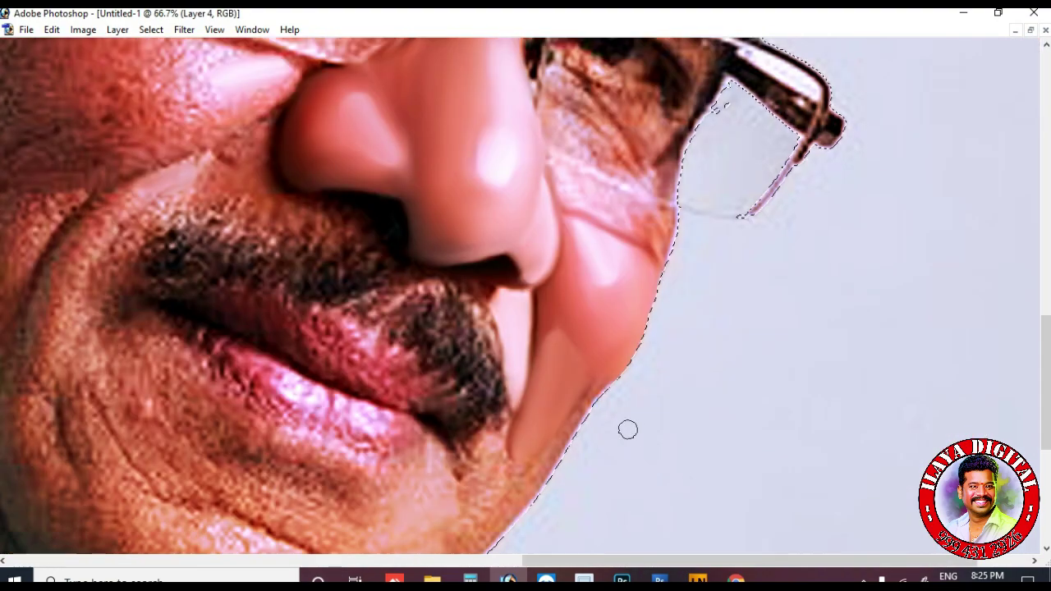
Smooth the far jaw edge down to the chin and the skin below the moustache's outer end
scroll(644, 320, down, 2)
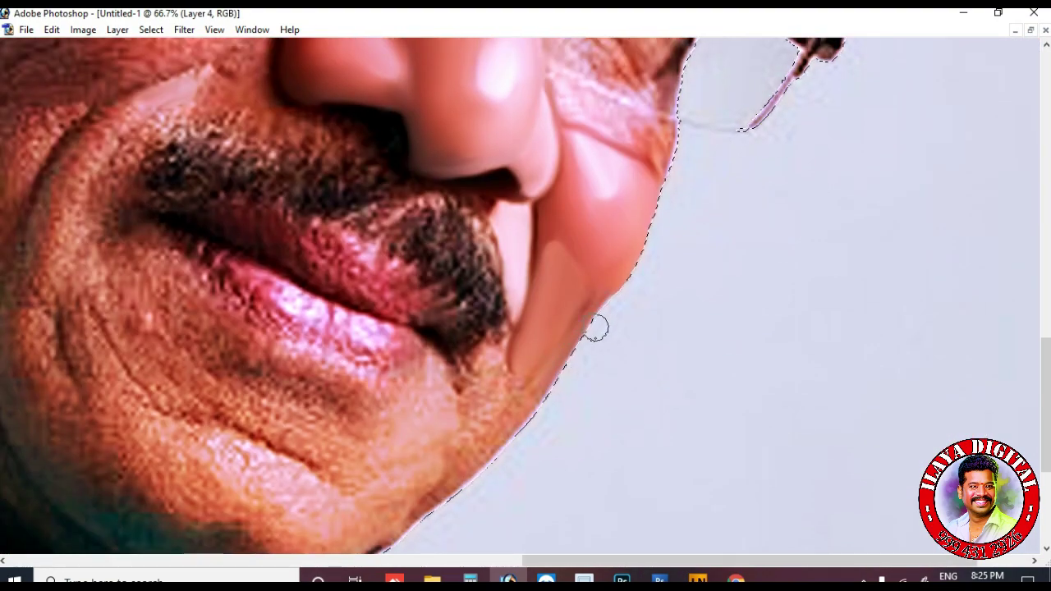
scroll(542, 345, down, 2)
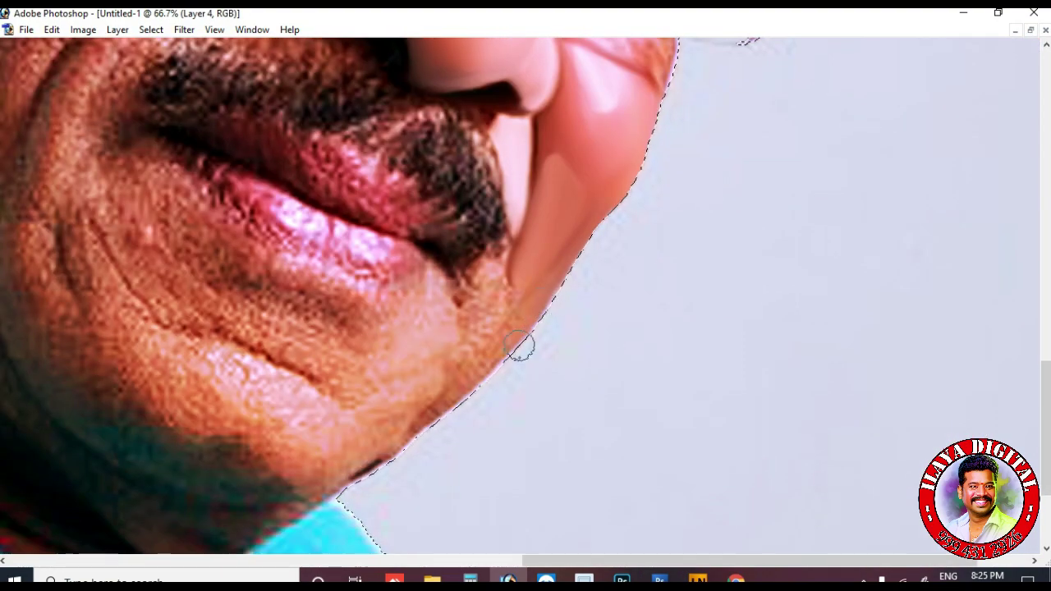
scroll(486, 351, up, 2)
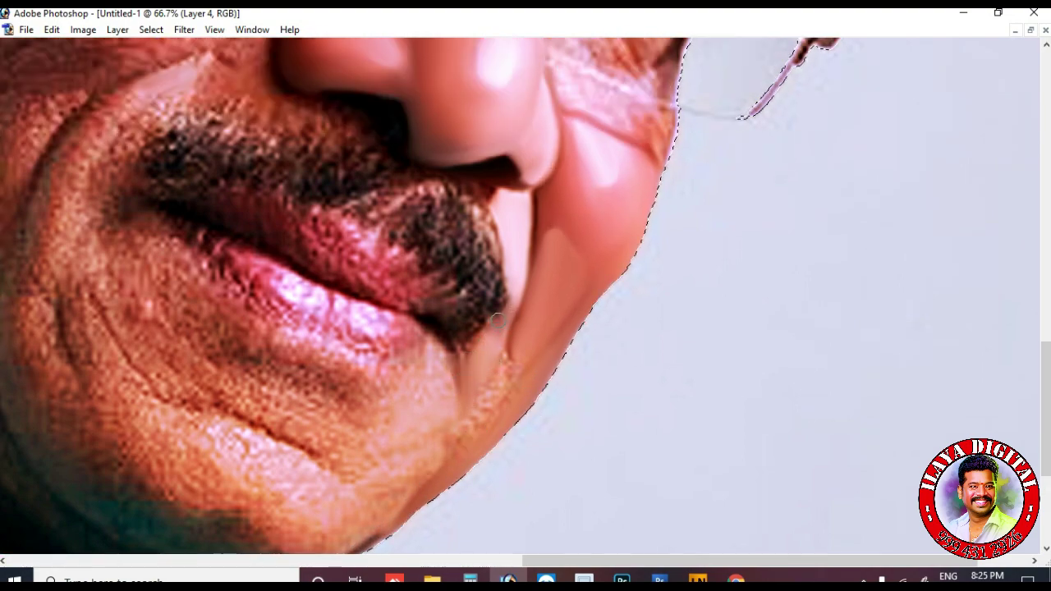
mouse_move(509, 345)
mouse_down()
mouse_move(495, 387)
mouse_move(485, 374)
mouse_move(518, 369)
mouse_move(450, 444)
mouse_up()
drag(493, 353, 470, 357)
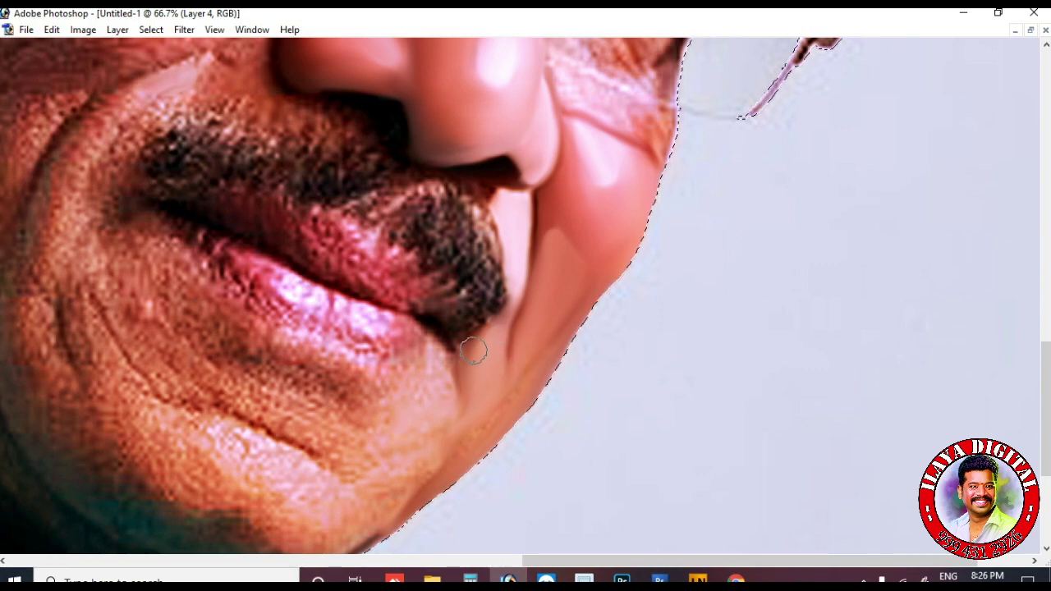
scroll(505, 332, down, 2)
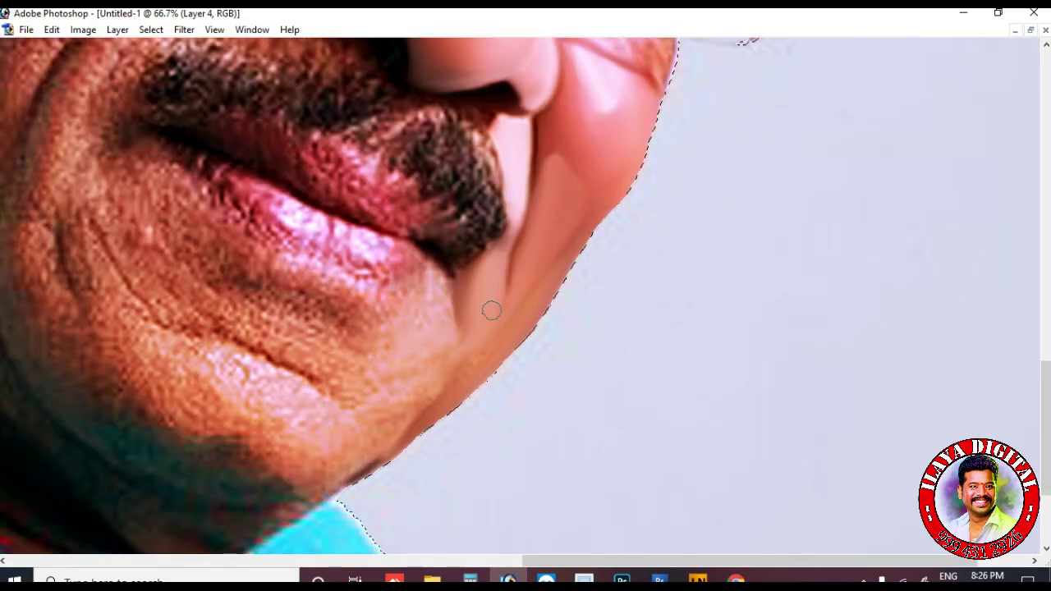
drag(440, 406, 411, 396)
Smooth the skin fold below the far eye, between the cheek highlight and the lower rim of the glasses
scroll(375, 413, up, 2)
scroll(381, 364, up, 6)
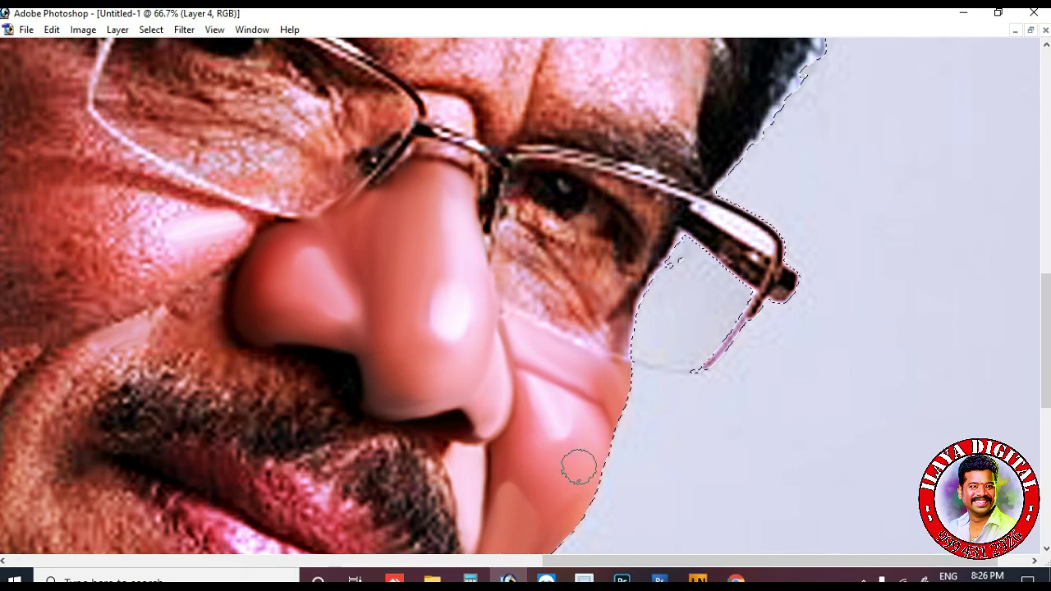
Smooth the root of the nose, the brow fold arching over it and the light strip between the eyebrows
scroll(577, 470, up, 3)
key(ctrl+plus)
key(ctrl+plus)
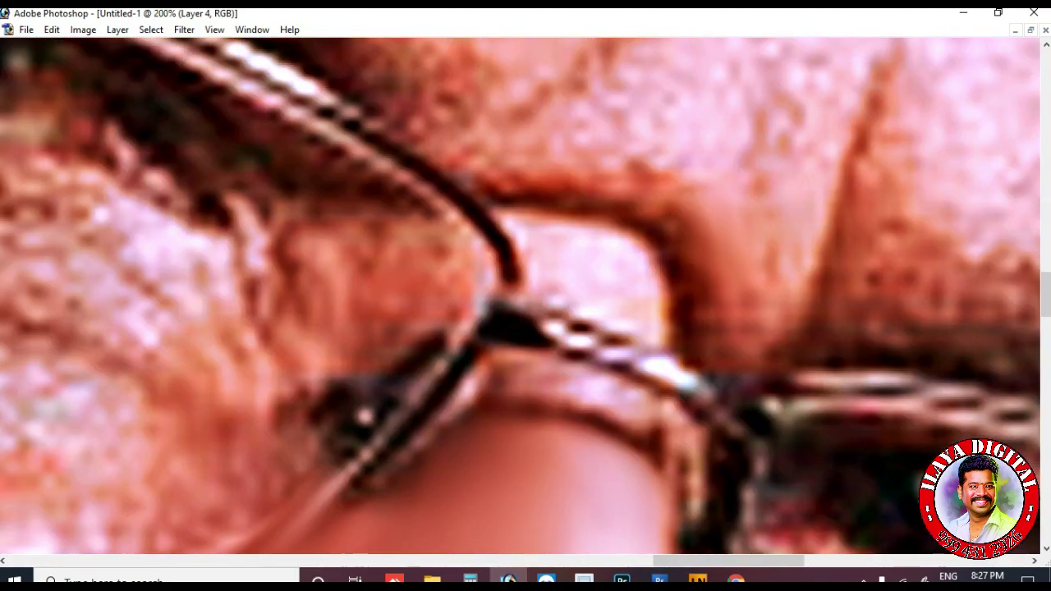
mouse_move(786, 164)
mouse_down()
mouse_move(754, 320)
mouse_move(712, 317)
mouse_move(752, 285)
mouse_move(846, 85)
mouse_move(765, 322)
mouse_move(829, 131)
mouse_move(778, 299)
mouse_move(745, 311)
mouse_move(772, 333)
mouse_up()
drag(637, 284, 591, 240)
mouse_move(515, 222)
mouse_down()
mouse_move(586, 224)
mouse_move(626, 243)
mouse_move(553, 223)
mouse_move(584, 226)
mouse_move(570, 222)
mouse_move(649, 265)
mouse_move(664, 329)
mouse_move(604, 299)
mouse_move(672, 261)
mouse_move(677, 332)
mouse_move(499, 195)
mouse_move(675, 323)
mouse_move(492, 153)
mouse_move(668, 206)
mouse_move(563, 213)
mouse_move(679, 213)
mouse_move(776, 259)
mouse_move(767, 310)
mouse_up()
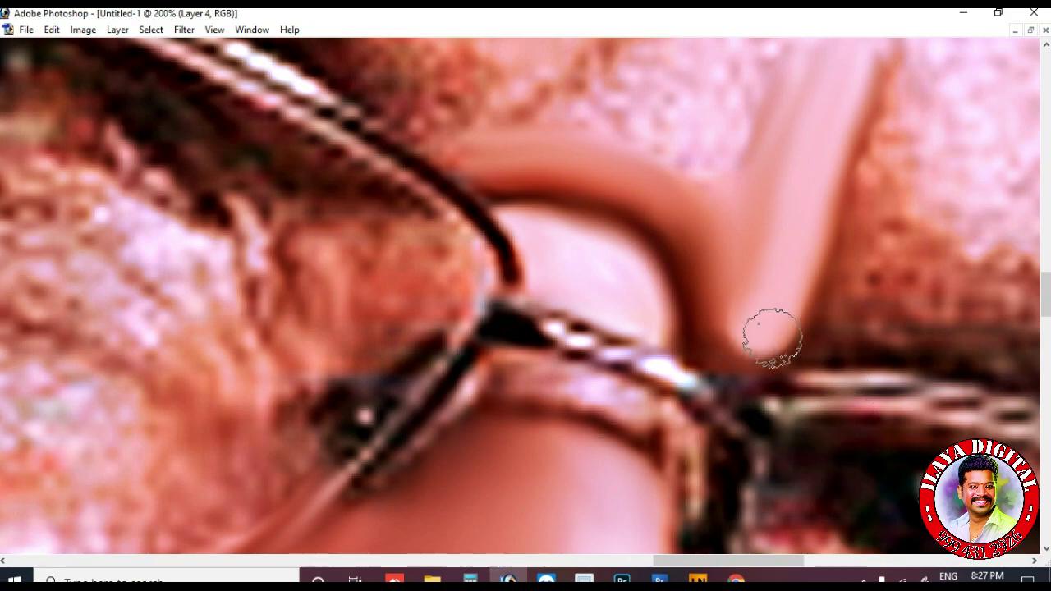
key(ctrl+minus)
key(ctrl+minus)
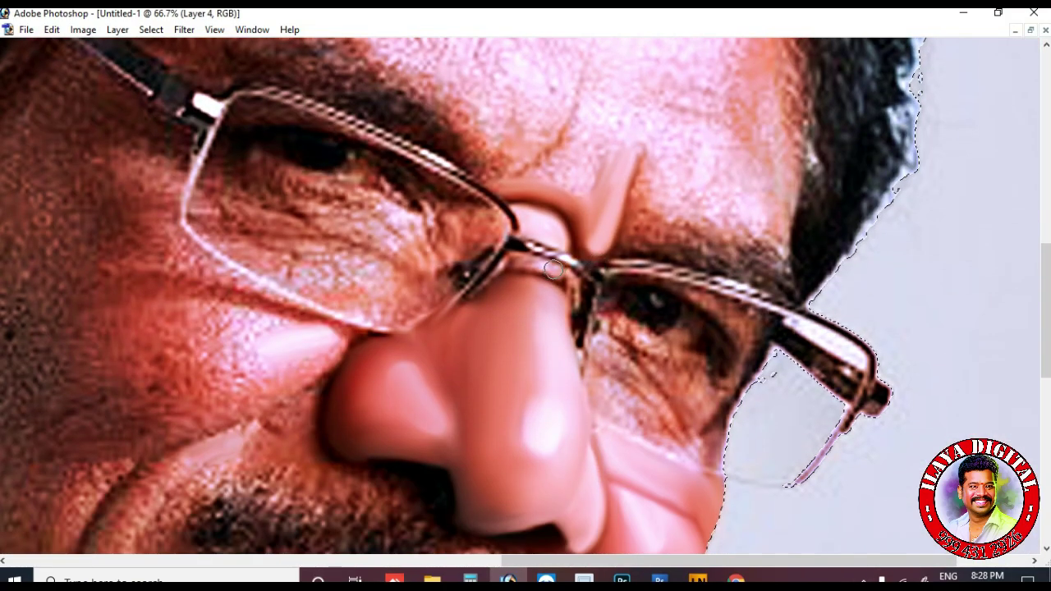
Smudge the glasses' bridge and near rim into clean metal strokes and smooth the light band beneath the bridge
key(ctrl+plus)
key(ctrl+plus)
mouse_move(470, 312)
mouse_down()
mouse_move(409, 309)
mouse_move(455, 290)
mouse_move(344, 393)
mouse_move(454, 323)
mouse_move(313, 474)
mouse_up()
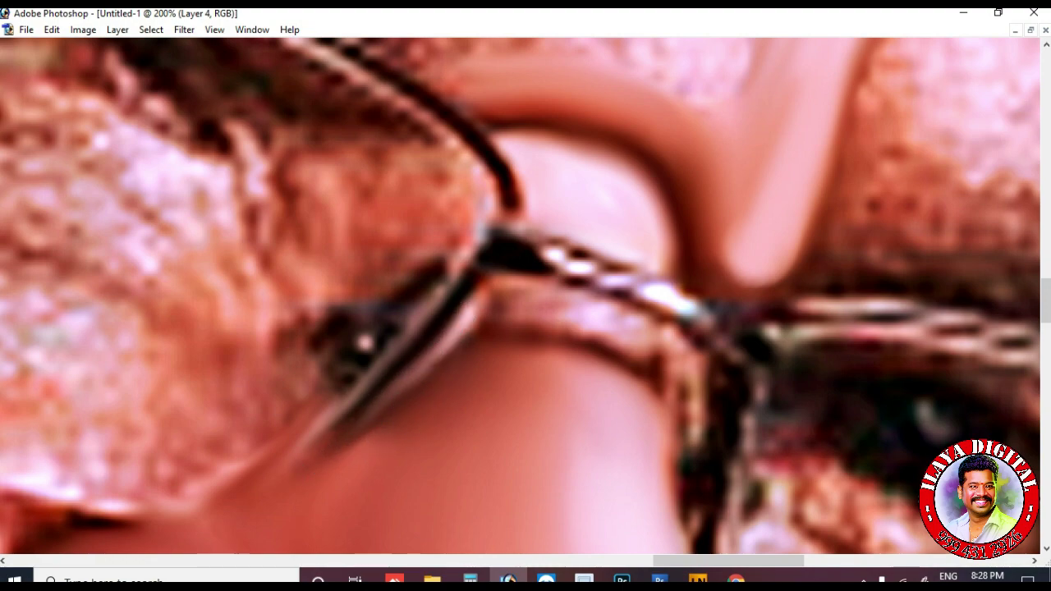
drag(415, 406, 456, 345)
mouse_move(622, 354)
mouse_down()
mouse_move(543, 300)
mouse_move(626, 331)
mouse_move(537, 290)
mouse_move(547, 269)
mouse_move(617, 291)
mouse_move(594, 264)
mouse_move(532, 241)
mouse_move(667, 247)
mouse_up()
mouse_move(506, 257)
mouse_down()
mouse_move(650, 306)
mouse_move(732, 307)
mouse_move(713, 303)
mouse_move(647, 363)
mouse_move(525, 329)
mouse_up()
mouse_move(663, 401)
mouse_down()
mouse_move(621, 330)
mouse_move(510, 298)
mouse_up()
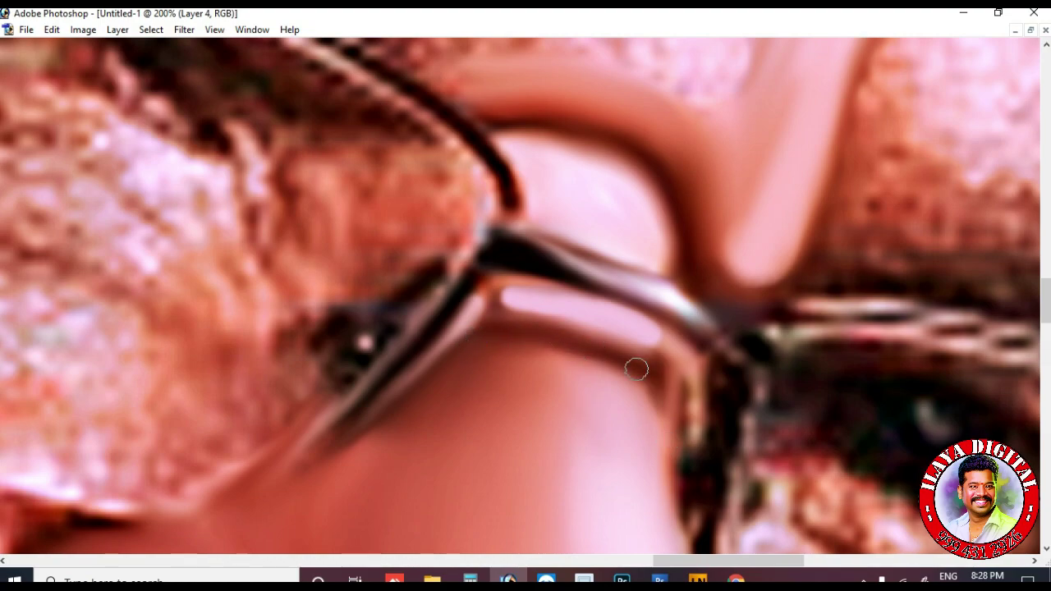
Smooth the glasses' nose pad and its arm along the far side of the nose bridge
scroll(653, 376, down, 3)
scroll(700, 293, down, 2)
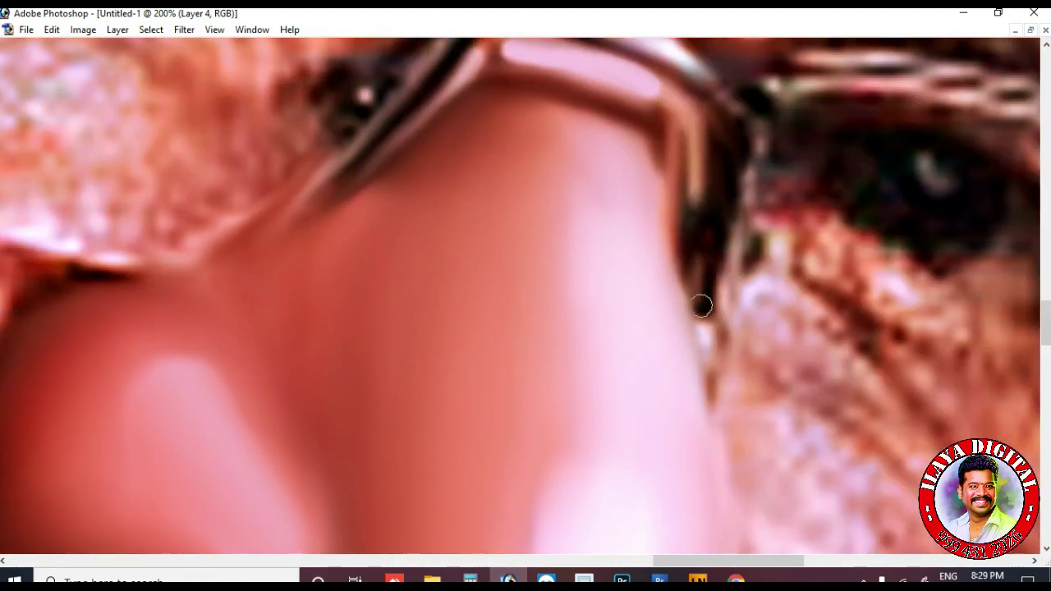
scroll(661, 256, down, 3)
Smudge the lit ridge of the smile line on the near cheek, curving down past the mouth corner
scroll(523, 408, up, 1)
scroll(523, 408, left, 6)
scroll(467, 403, down, 4)
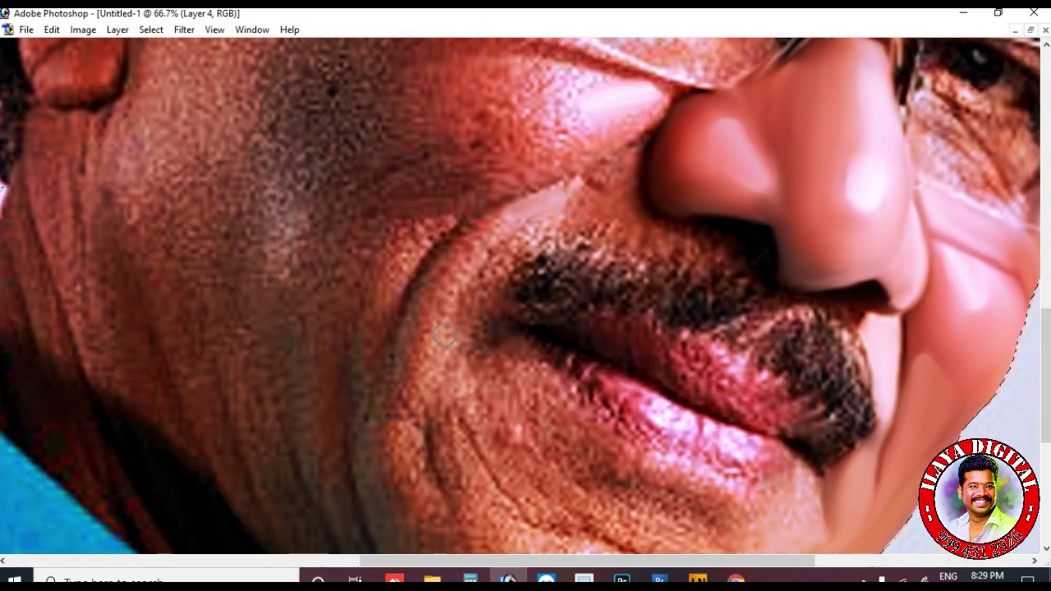
mouse_move(444, 302)
mouse_down()
mouse_move(441, 338)
mouse_move(418, 317)
mouse_up()
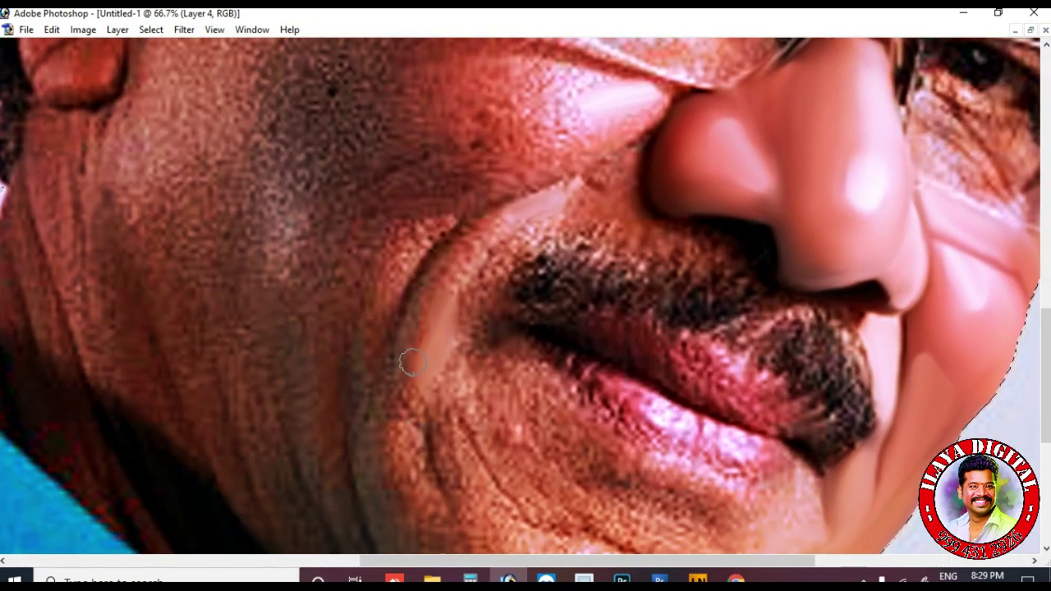
scroll(403, 352, up, 1)
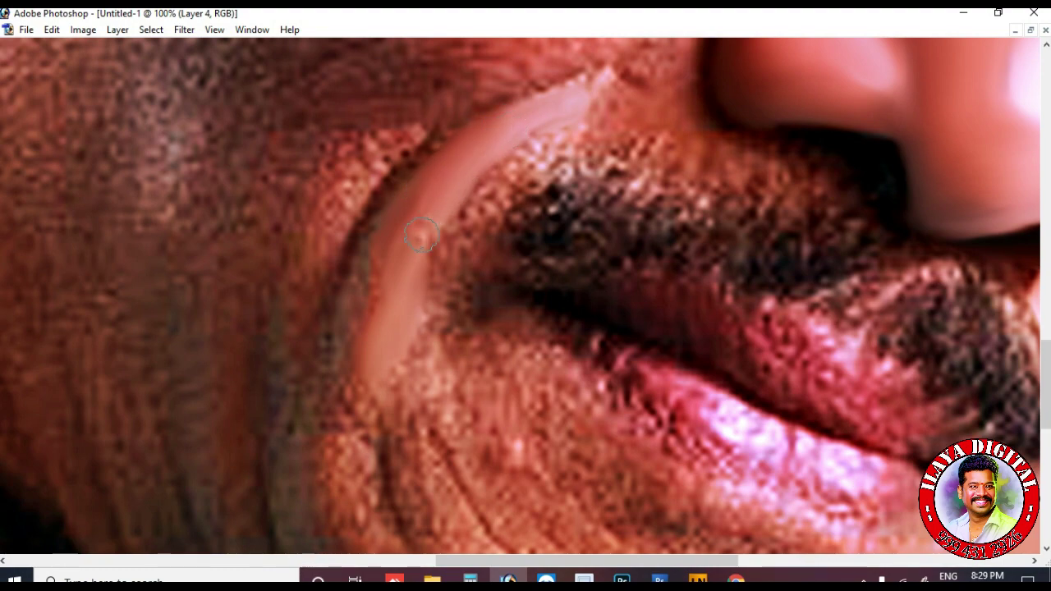
scroll(404, 124, down, 2)
scroll(347, 267, down, 1)
drag(355, 197, 371, 276)
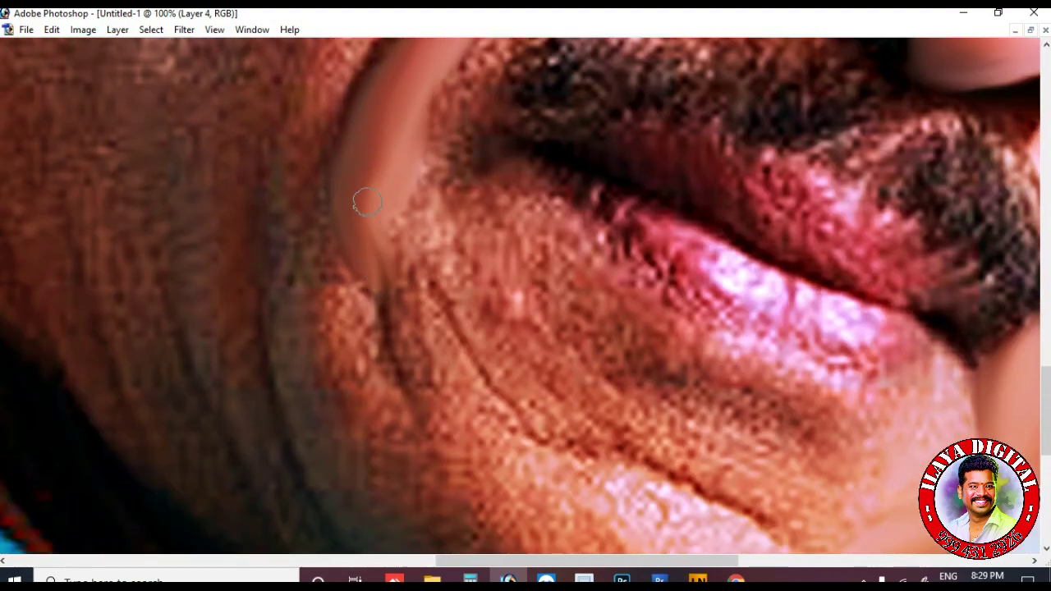
Smooth the skin folds running from the near mouth corner down toward the chin and shaded jaw
scroll(378, 220, down, 2)
drag(387, 220, 420, 314)
mouse_move(438, 251)
mouse_down()
mouse_move(486, 324)
mouse_move(423, 296)
mouse_move(507, 437)
mouse_up()
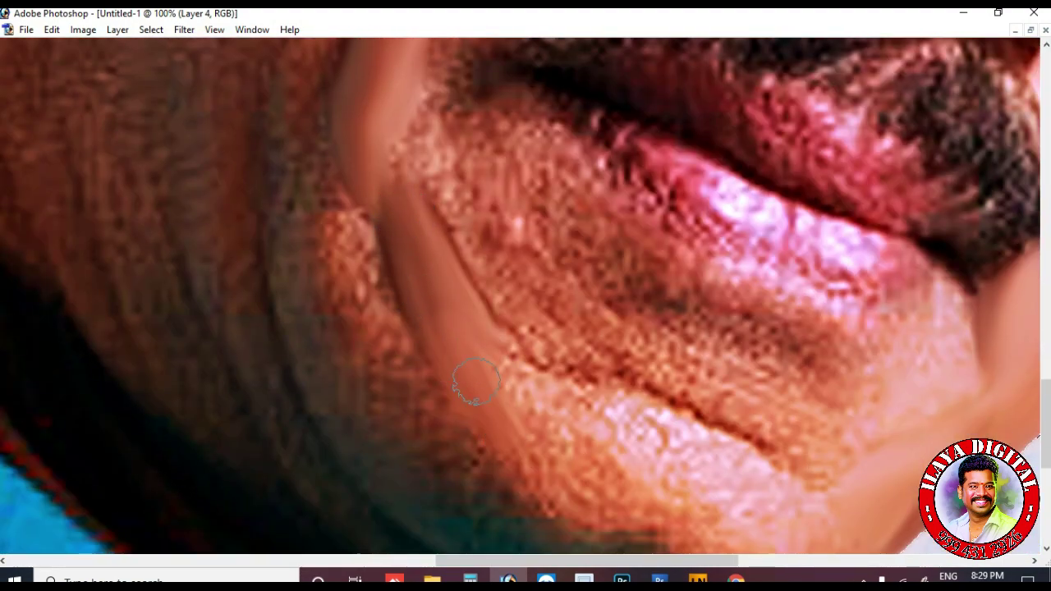
mouse_move(335, 215)
mouse_down()
mouse_move(368, 287)
mouse_move(330, 233)
mouse_move(355, 252)
mouse_move(411, 364)
mouse_up()
scroll(304, 212, up, 2)
mouse_move(304, 212)
mouse_down()
mouse_move(363, 352)
mouse_move(353, 329)
mouse_move(277, 336)
mouse_up()
scroll(302, 251, down, 2)
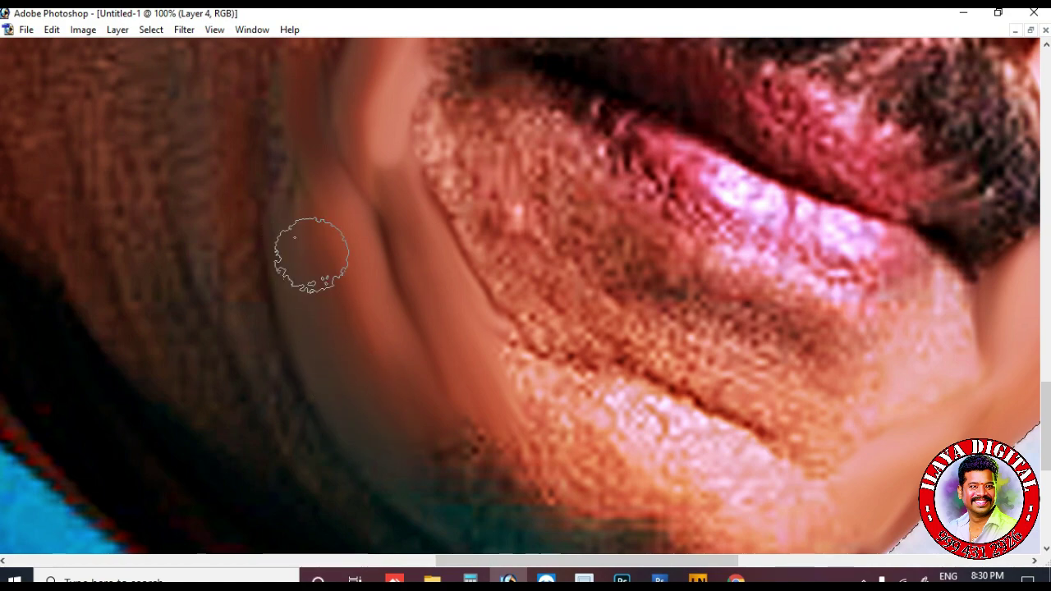
Smooth the cheek skin along the outer side of the smile line and soften the dark crease beside it
scroll(394, 433, up, 5)
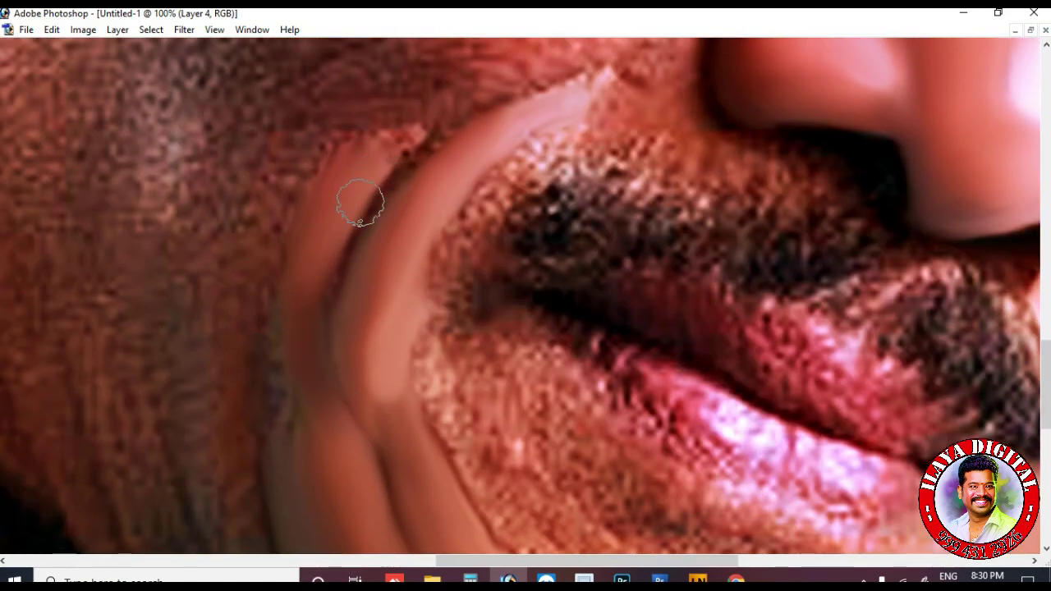
scroll(375, 176, up, 2)
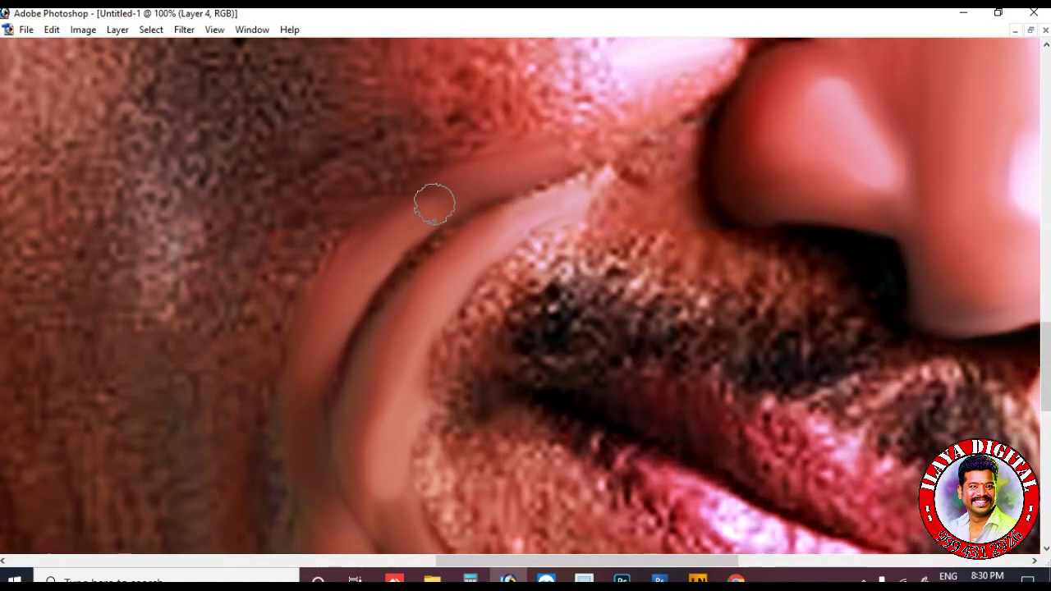
scroll(451, 216, down, 2)
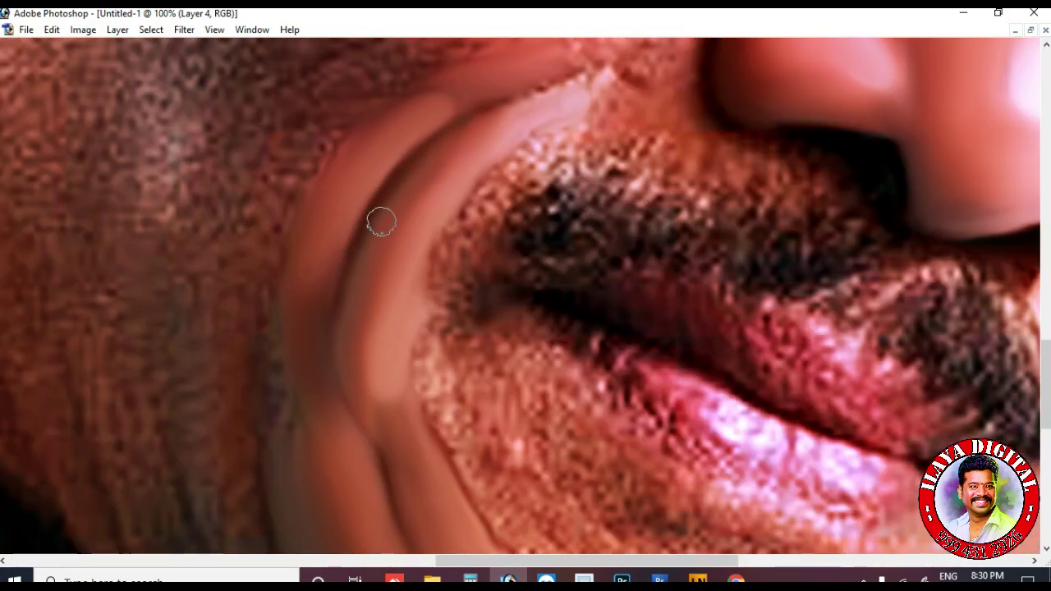
Blend the near cheek's highlight beside the nose and the strip below it into the smile-line fold
scroll(465, 323, up, 4)
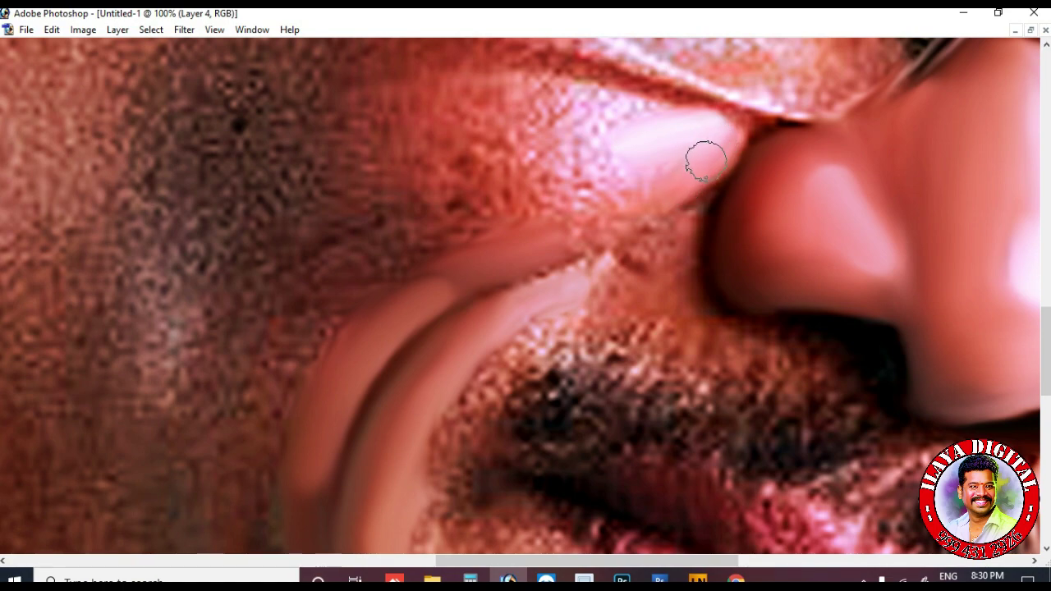
scroll(564, 164, up, 1)
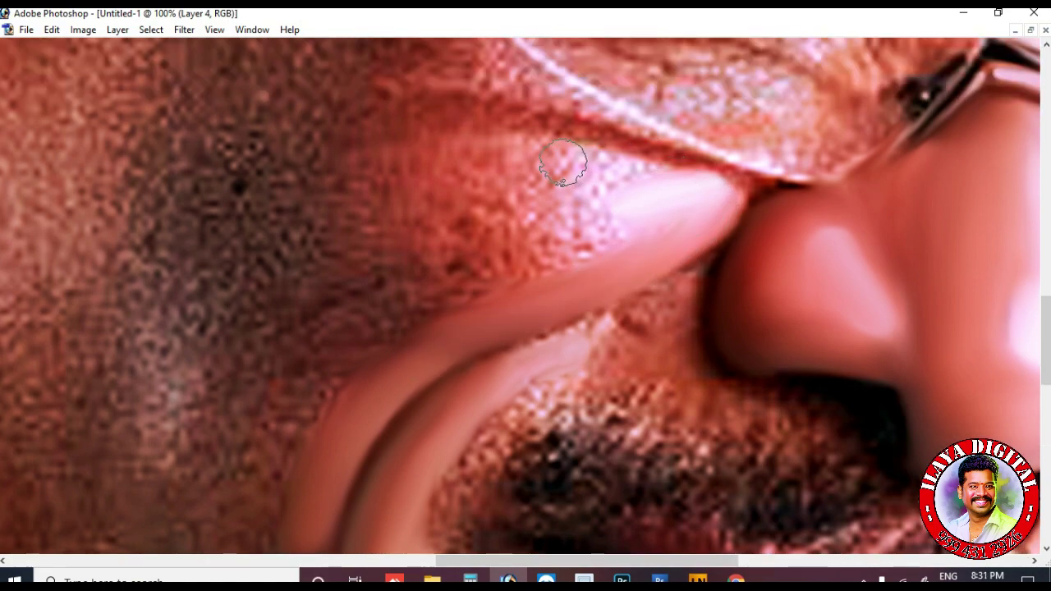
mouse_move(531, 184)
mouse_down()
mouse_move(538, 180)
mouse_move(559, 261)
mouse_move(576, 221)
mouse_move(613, 229)
mouse_move(702, 214)
mouse_move(554, 300)
mouse_up()
scroll(553, 300, down, 1)
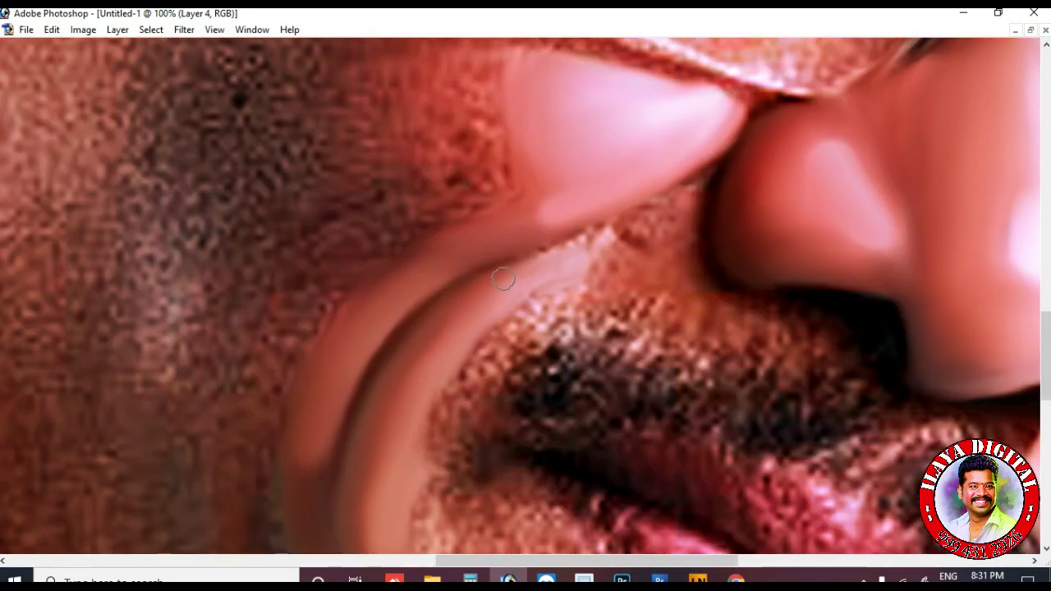
Extend the smile line's light ridge and dark crease up to the near nostril wing
mouse_move(541, 264)
mouse_down()
mouse_move(617, 238)
mouse_move(675, 191)
mouse_up()
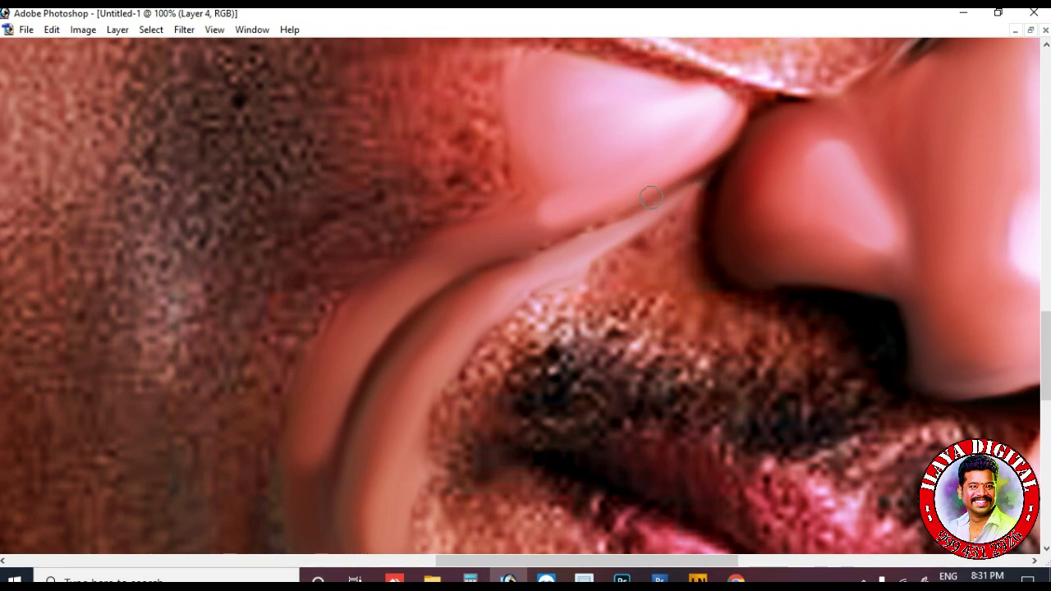
drag(461, 273, 703, 180)
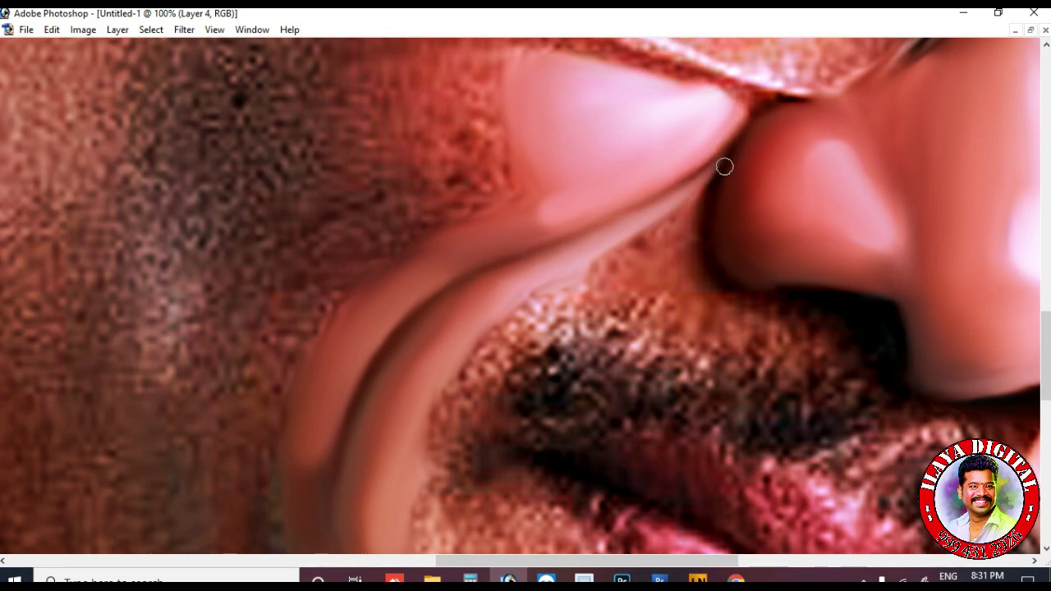
Smooth the near nostril wing's upper and outer edges and blend the skin directly beneath the nostril
drag(767, 116, 843, 114)
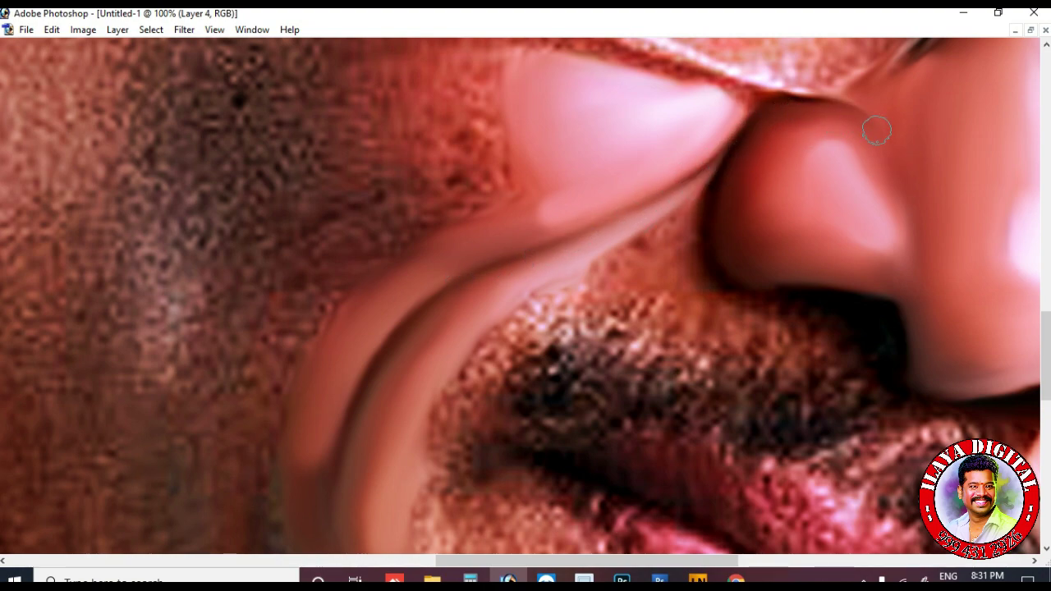
scroll(767, 279, down, 2)
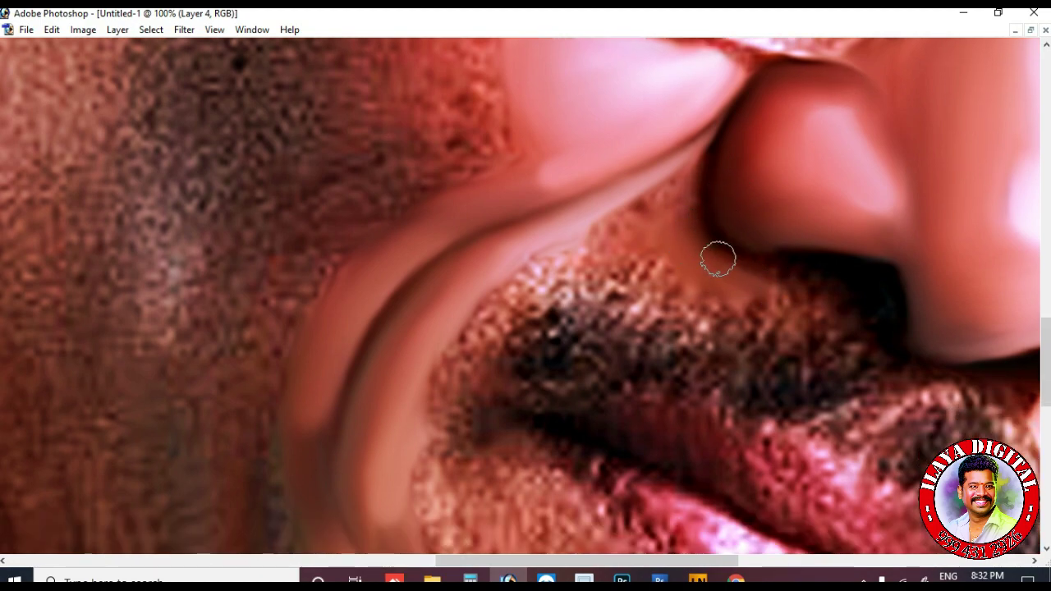
drag(713, 194, 712, 159)
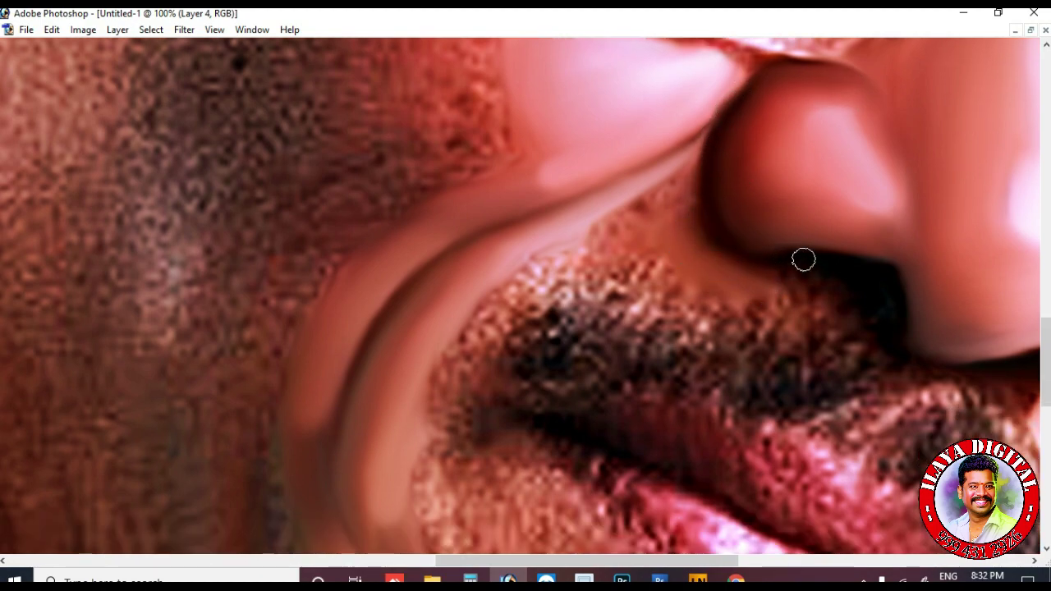
key(])
mouse_move(751, 271)
mouse_down()
mouse_move(764, 291)
mouse_move(811, 283)
mouse_up()
mouse_move(629, 260)
mouse_down()
mouse_move(723, 297)
mouse_move(697, 297)
mouse_move(638, 255)
mouse_up()
Smooth the skin between the smile line and moustache, from the near mouth corner up beside the nostril
scroll(486, 340, down, 2)
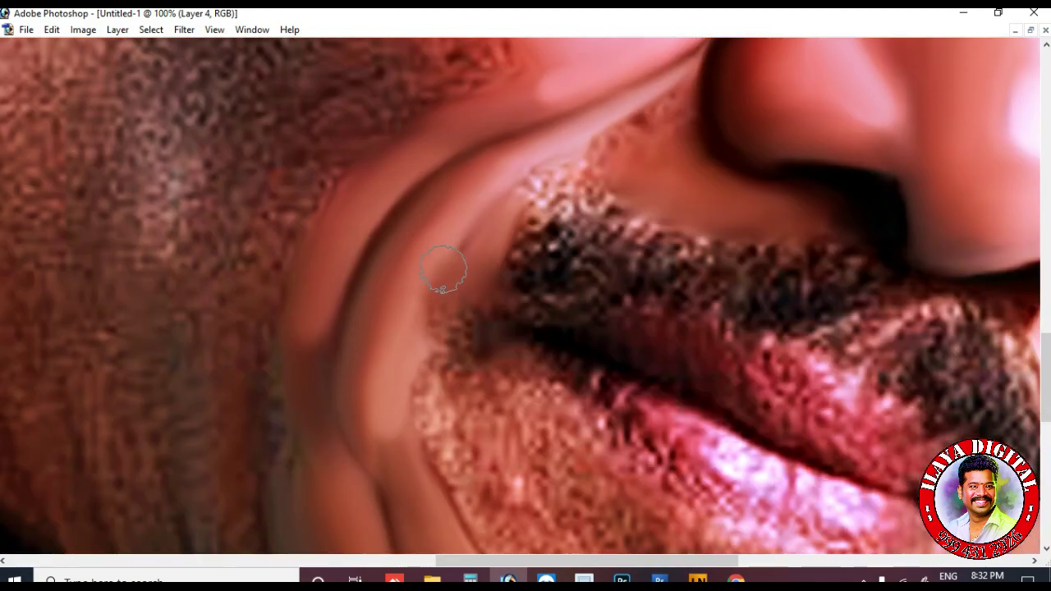
mouse_move(504, 194)
mouse_down()
mouse_move(442, 308)
mouse_move(431, 418)
mouse_up()
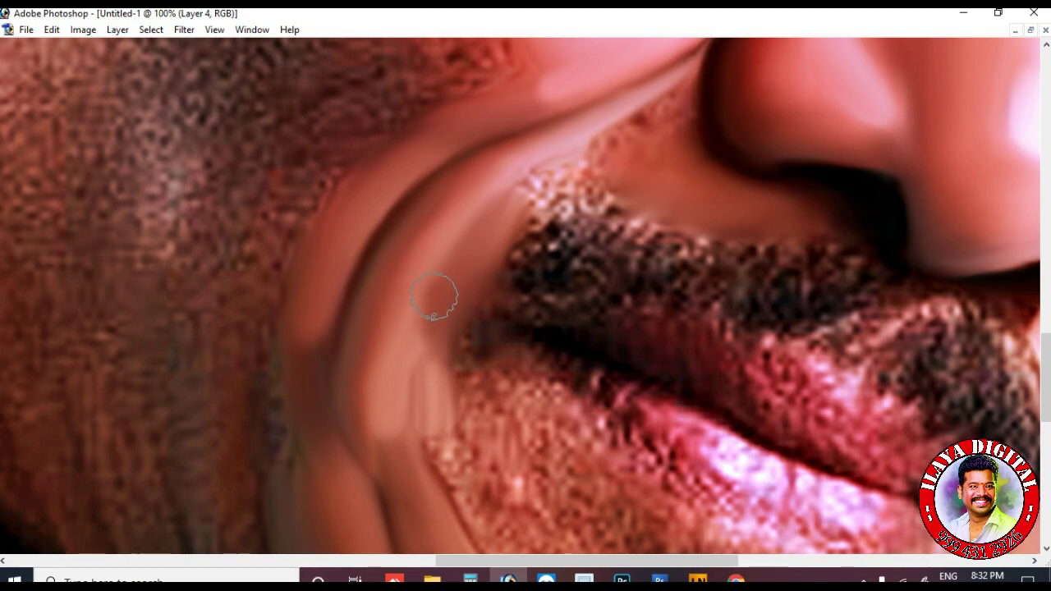
scroll(493, 287, up, 3)
mouse_move(661, 220)
mouse_down()
mouse_move(615, 243)
mouse_move(606, 279)
mouse_move(554, 287)
mouse_move(664, 305)
mouse_move(516, 296)
mouse_move(669, 214)
mouse_move(662, 266)
mouse_up()
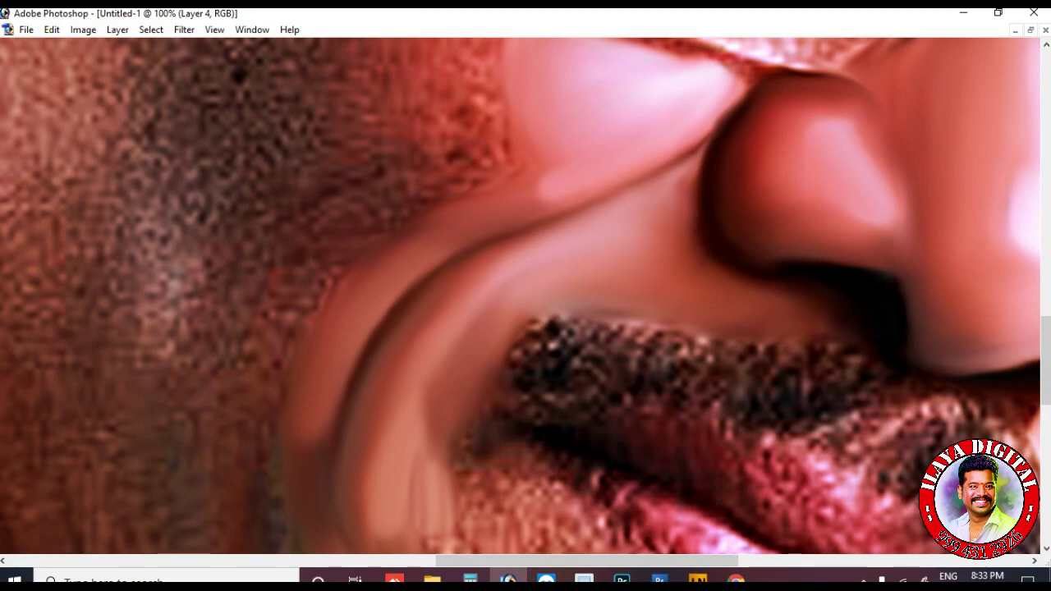
Refine the near nostril's dark outer edge and smooth the shadow band under the near lens rim
scroll(626, 304, up, 3)
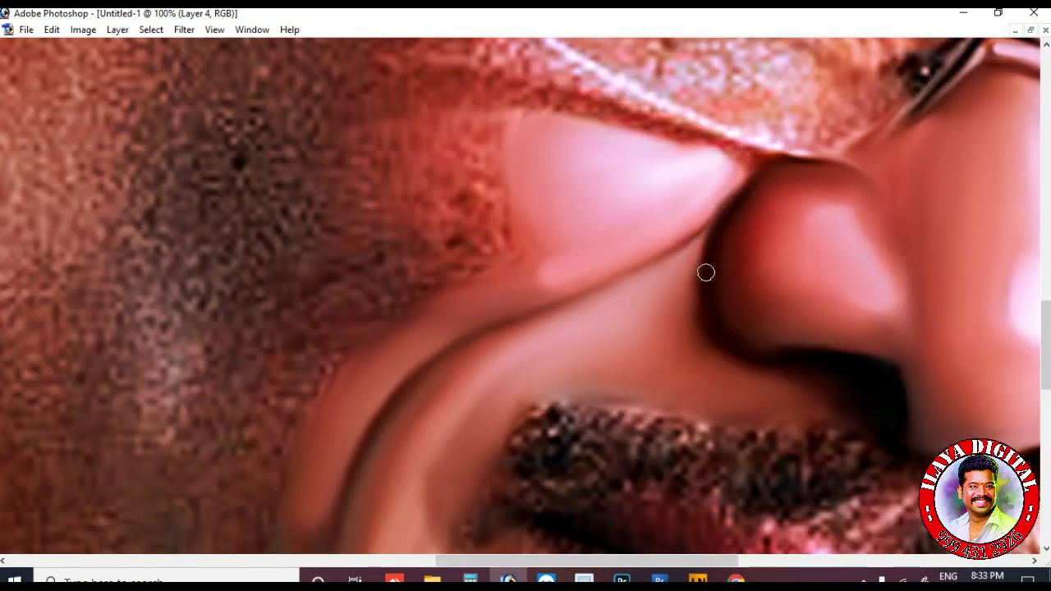
drag(694, 333, 719, 239)
drag(687, 133, 753, 184)
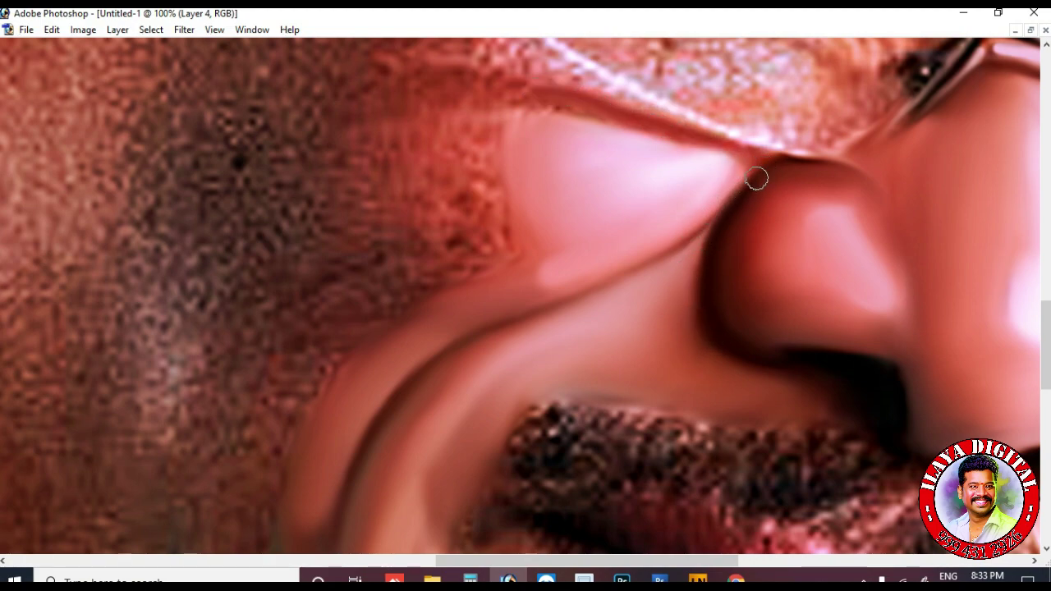
scroll(657, 171, up, 2)
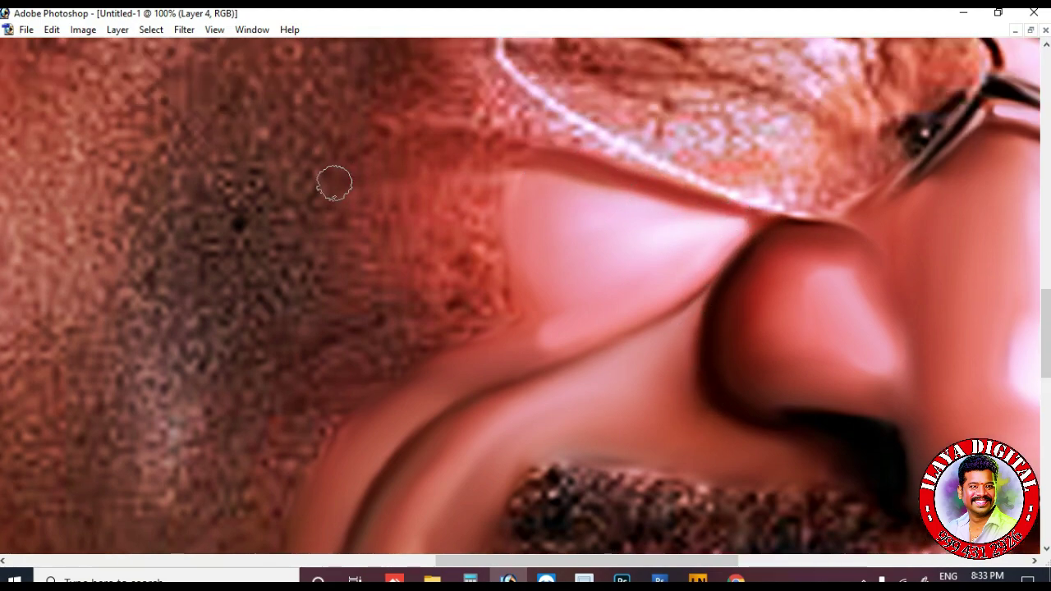
scroll(410, 164, up, 2)
drag(522, 171, 613, 221)
mouse_move(470, 171)
mouse_down()
mouse_move(509, 211)
mouse_move(557, 196)
mouse_up()
Enlarge the smudge brush and blend the near cheek's reddish outer part into the smooth highlight
scroll(596, 239, down, 3)
key(])
key(])
key(])
key(])
key(])
key(])
mouse_move(391, 181)
mouse_down()
mouse_move(450, 159)
mouse_move(429, 215)
mouse_move(429, 279)
mouse_move(498, 239)
mouse_up()
key(])
key(])
scroll(277, 305, down, 5)
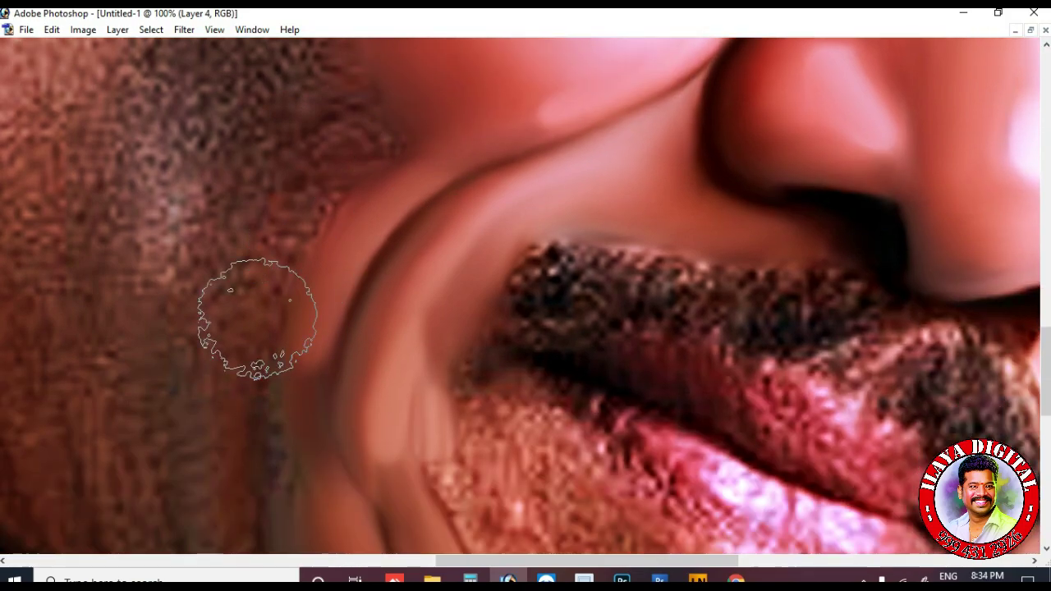
Smooth the skin around the near mouth corner along the inner side of the smile line
drag(431, 361, 501, 517)
mouse_move(430, 336)
mouse_down()
mouse_move(476, 300)
mouse_move(464, 263)
mouse_up()
key(ctrl+minus)
key(ctrl+minus)
key(ctrl+minus)
key(ctrl+minus)
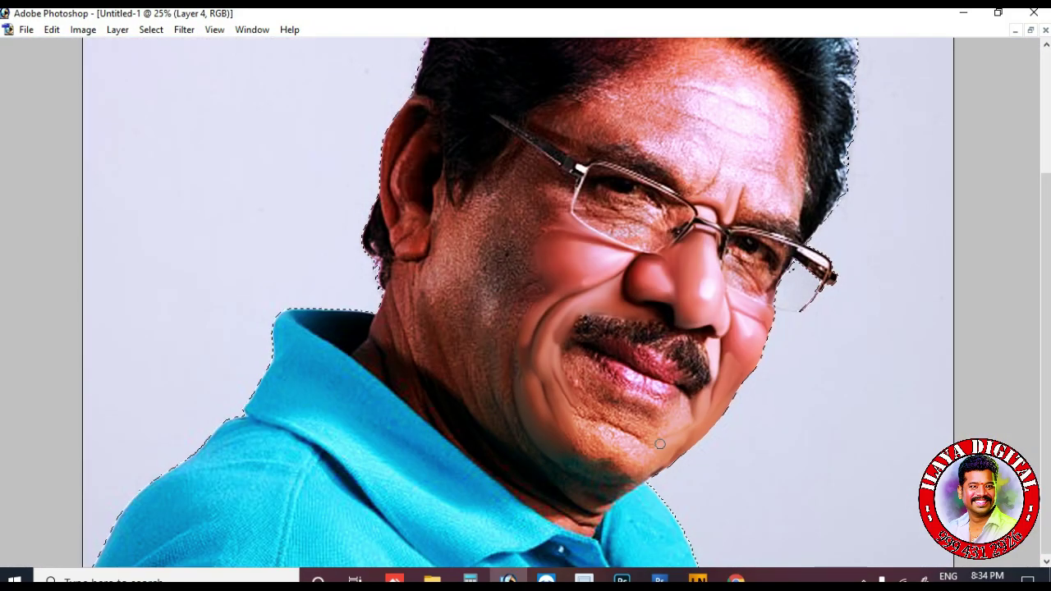
Erase the smudging along the lower smile line and beside the near mouth corner, using the Eraser at 44% flow
key(ctrl+plus)
key(bracketright)
key(bracketright)
key(bracketright)
key(bracketright)
key(bracketright)
key(bracketright)
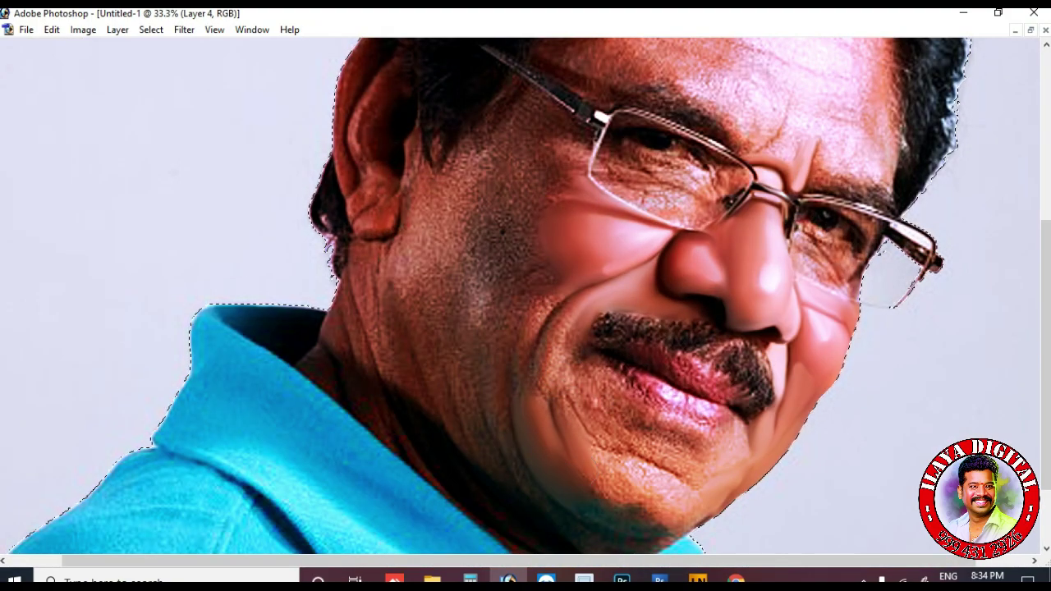
key(ctrl+plus)
key(bracketleft)
key(bracketleft)
key(bracketleft)
key(bracketleft)
key(bracketleft)
key(Tab)
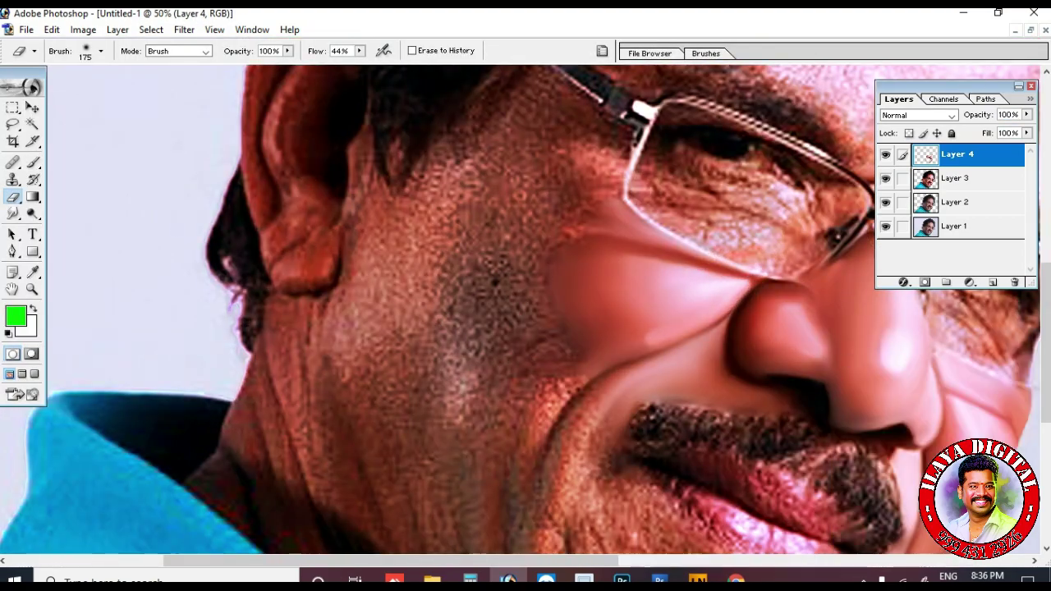
Return to the Smudge tool at 30% strength and smooth the upper curve of the smile line again
key(ctrl+plus)
key(r)
scroll(556, 367, down, 1)
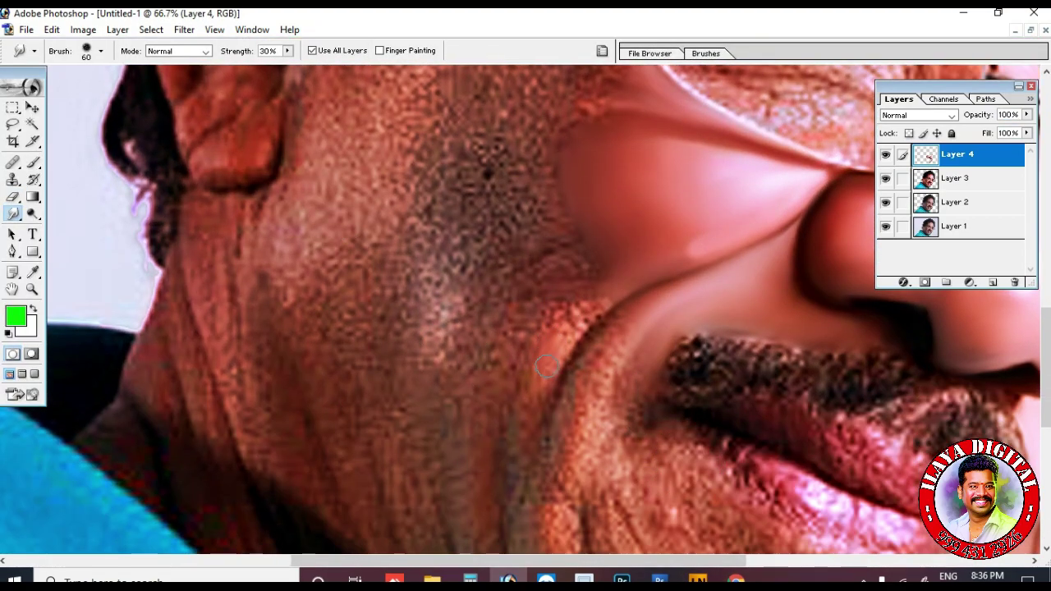
key(Tab)
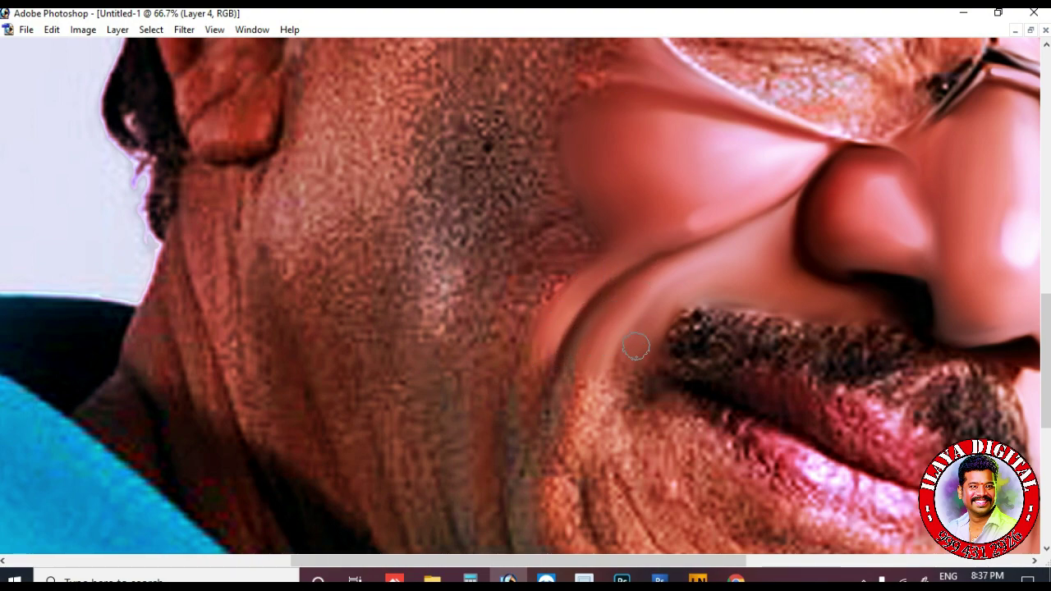
Enlarge the smudge brush and smooth the side of the face in front of the ear, up to the sideburn
key(bracketright)
scroll(575, 353, up, 3)
key(bracketright)
key(bracketright)
key(bracketright)
key(bracketright)
key(bracketright)
drag(450, 355, 446, 386)
drag(332, 169, 312, 262)
scroll(328, 271, up, 3)
key(bracketright)
key(bracketright)
mouse_move(383, 264)
mouse_down()
mouse_move(364, 328)
mouse_move(385, 285)
mouse_up()
scroll(364, 328, up, 3)
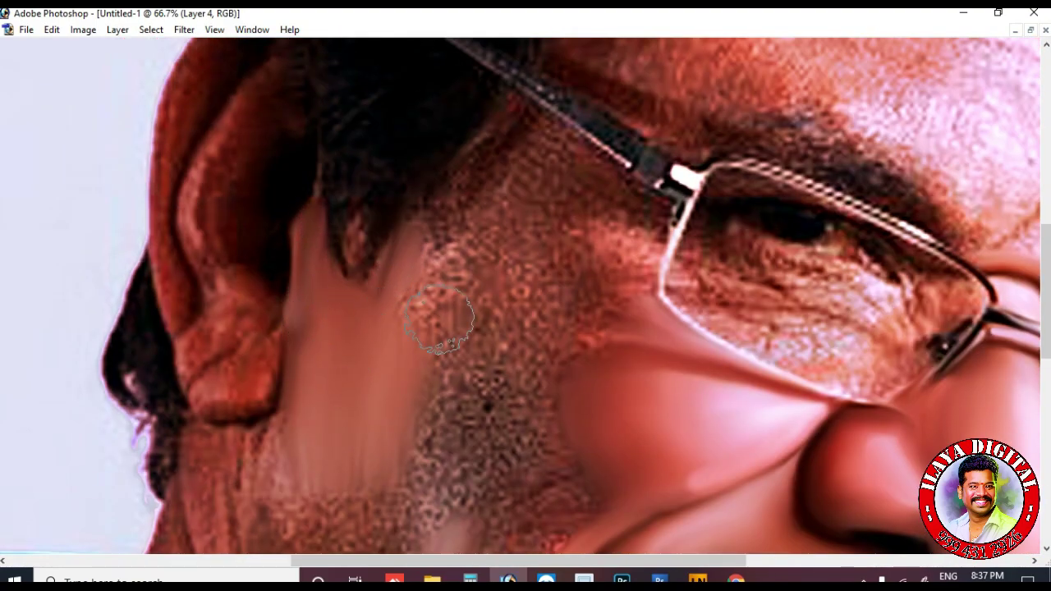
Smooth the temple skin from the sideburn's front edge up to the glasses arm
scroll(451, 304, up, 3)
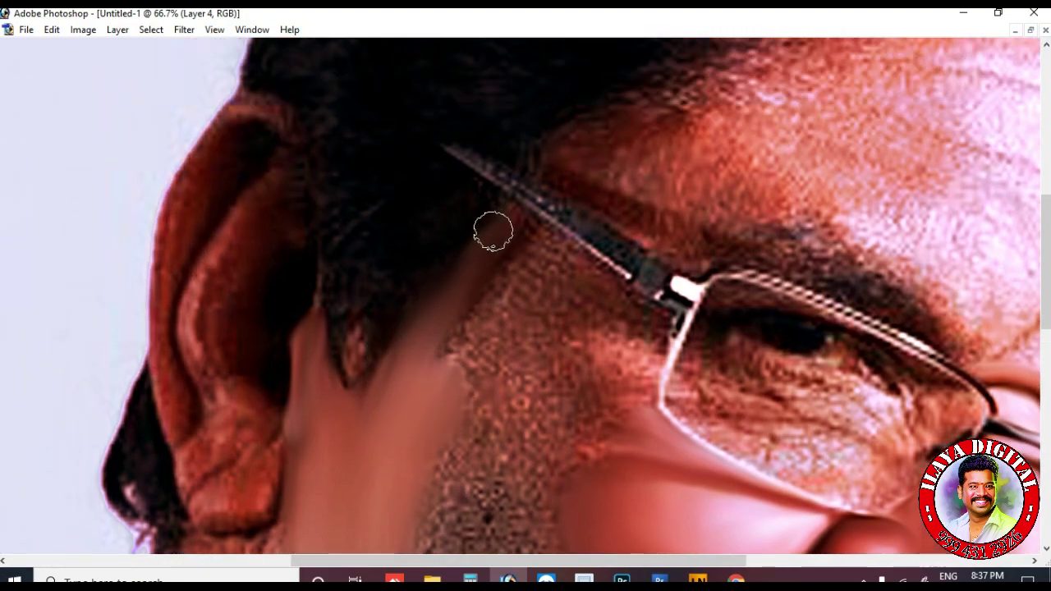
key(])
key(])
mouse_move(498, 331)
mouse_down()
mouse_move(523, 266)
mouse_move(414, 389)
mouse_move(505, 241)
mouse_up()
scroll(542, 255, down, 4)
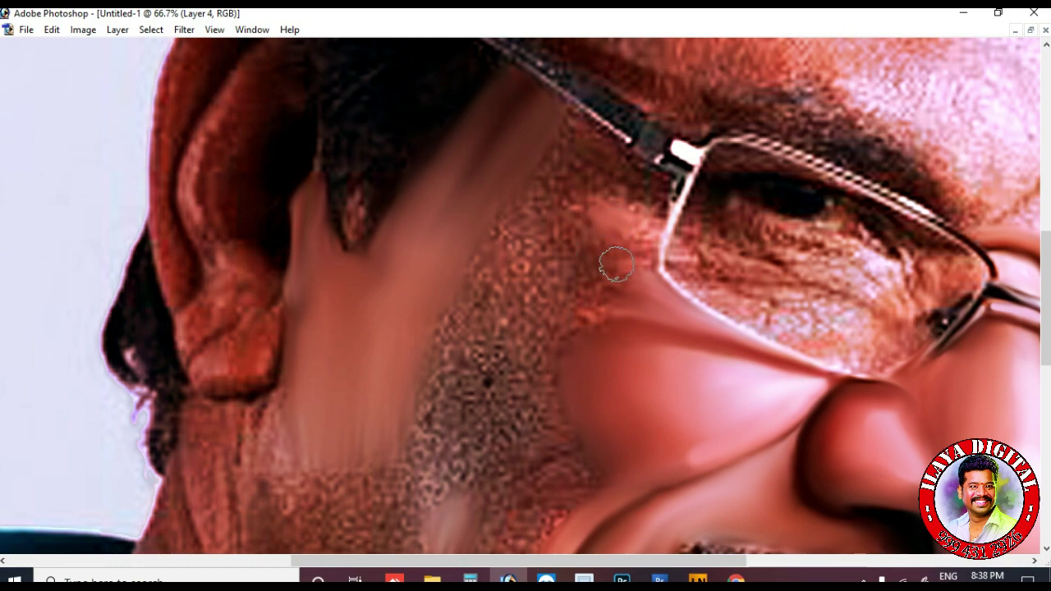
Blend the skin between the glasses hinge and the upper cheek into the smooth temple
mouse_move(609, 235)
mouse_down()
mouse_move(596, 272)
mouse_move(583, 263)
mouse_up()
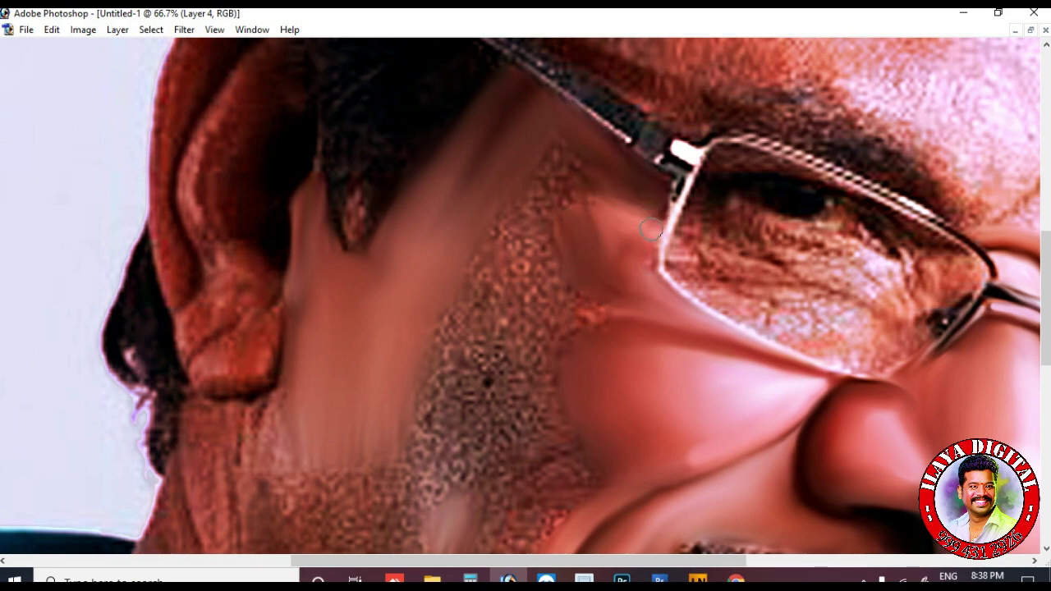
key(])
key(])
key(])
key(])
drag(571, 190, 531, 202)
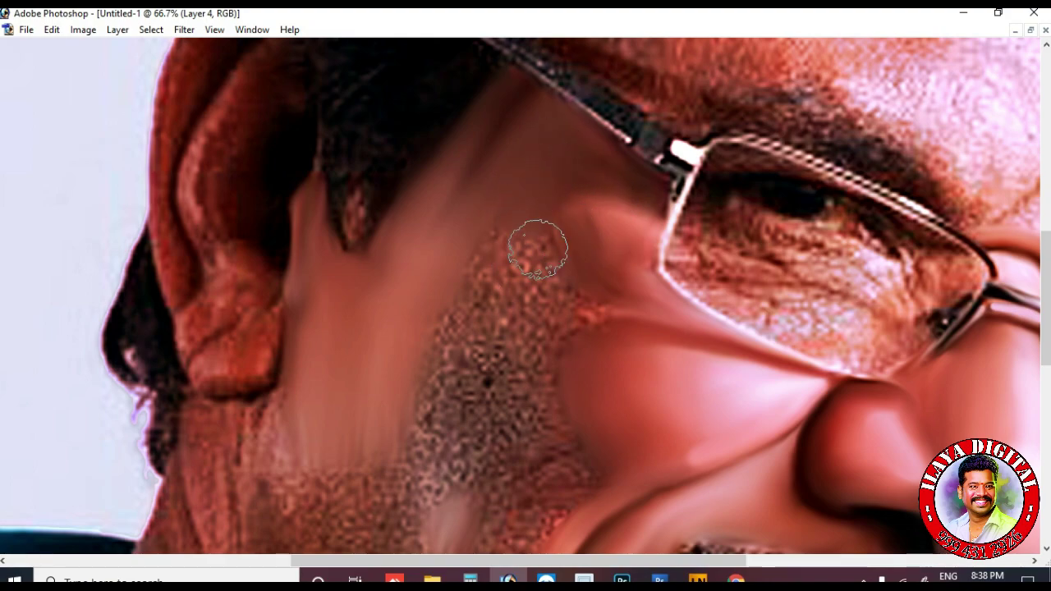
Smooth the dark grainy patch in the middle of the near cheek with a larger brush, blending it into the surrounding skin
key([)
key([)
key([)
key([)
scroll(558, 250, down, 3)
key(])
key(])
key(])
key(])
key(])
key(])
mouse_move(472, 254)
mouse_down()
mouse_move(460, 317)
mouse_move(461, 304)
mouse_move(413, 353)
mouse_up()
key(])
key(])
mouse_move(506, 125)
mouse_down()
mouse_move(522, 239)
mouse_move(477, 222)
mouse_move(473, 248)
mouse_move(464, 212)
mouse_up()
scroll(477, 238, up, 3)
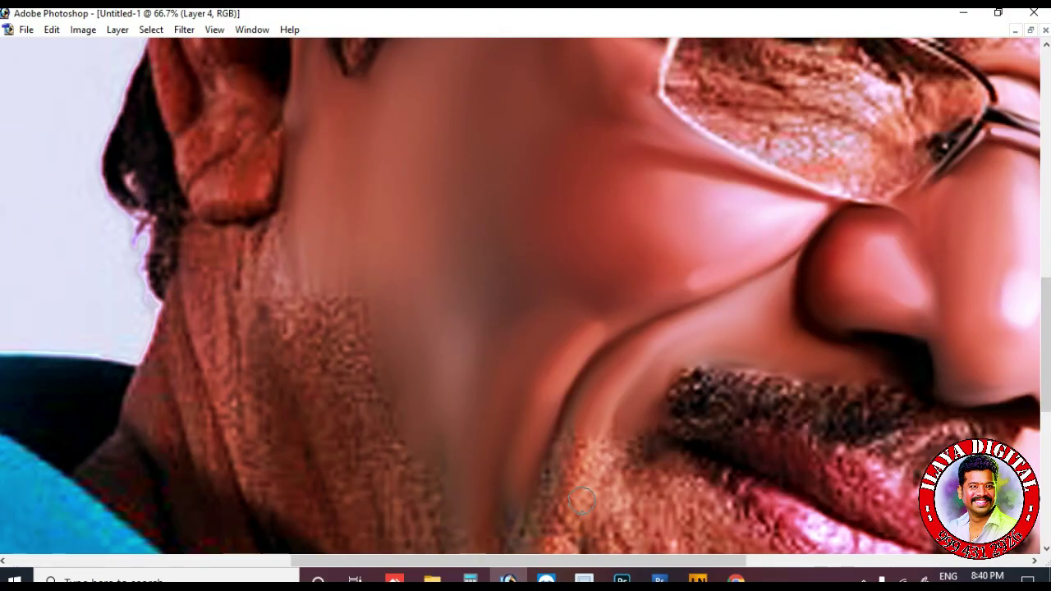
Smooth the lower cheek and its long vertical creases down to the jaw's dark shadow above the collar
scroll(440, 433, down, 3)
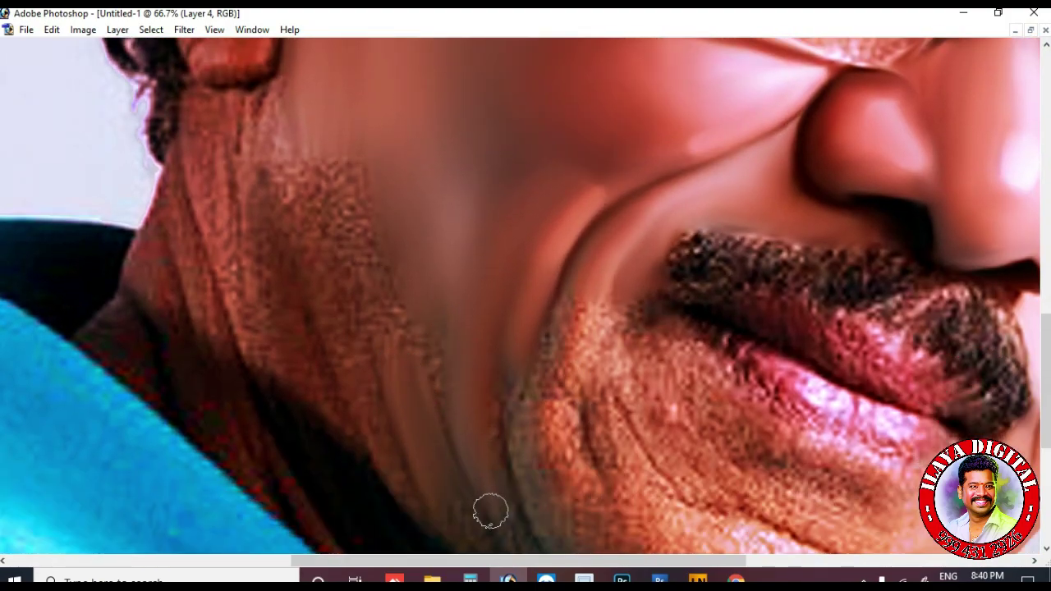
mouse_move(312, 121)
mouse_down()
mouse_move(319, 200)
mouse_move(294, 58)
mouse_move(309, 174)
mouse_up()
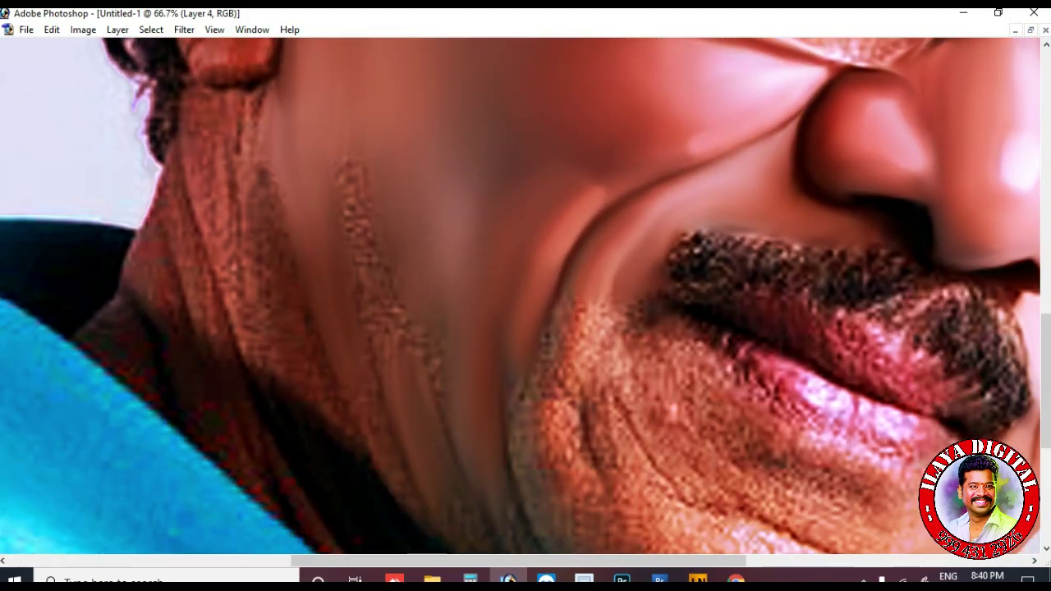
key(ctrl+plus)
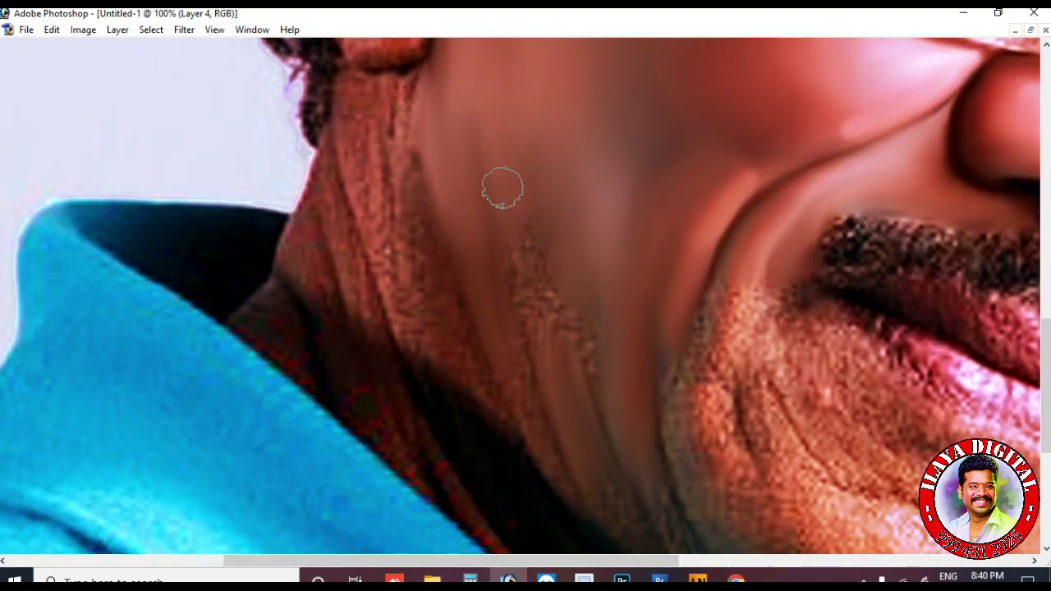
drag(513, 180, 513, 252)
scroll(539, 201, up, 3)
key(bracketright)
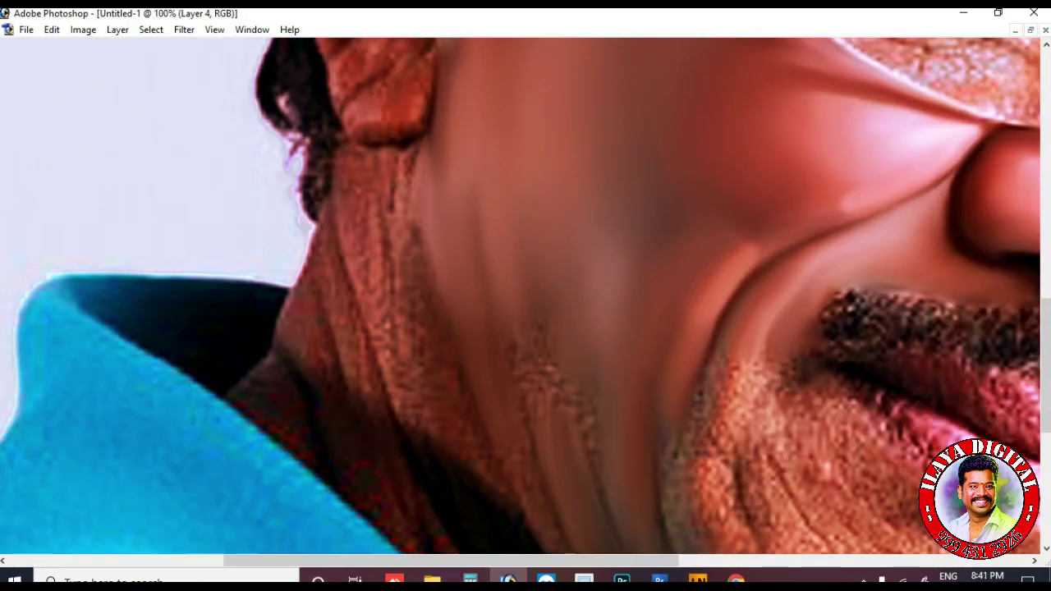
scroll(530, 285, down, 3)
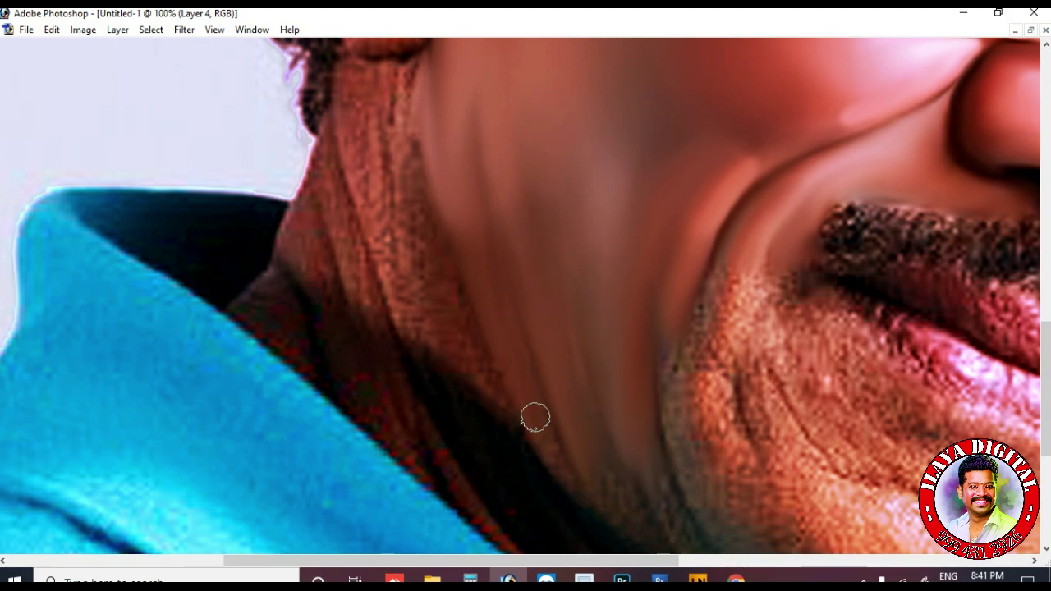
scroll(582, 431, down, 3)
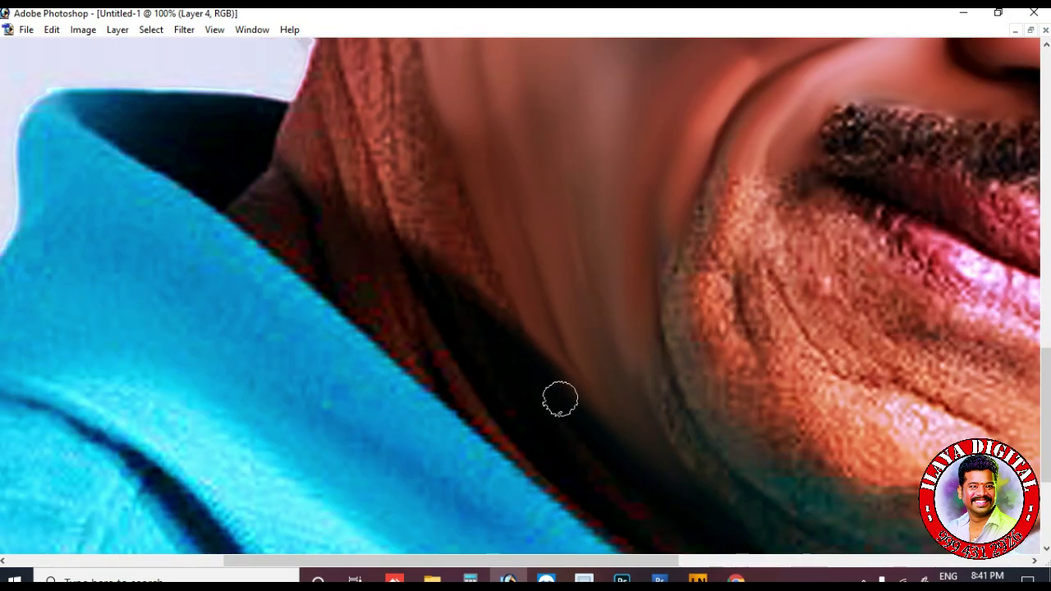
scroll(708, 369, up, 3)
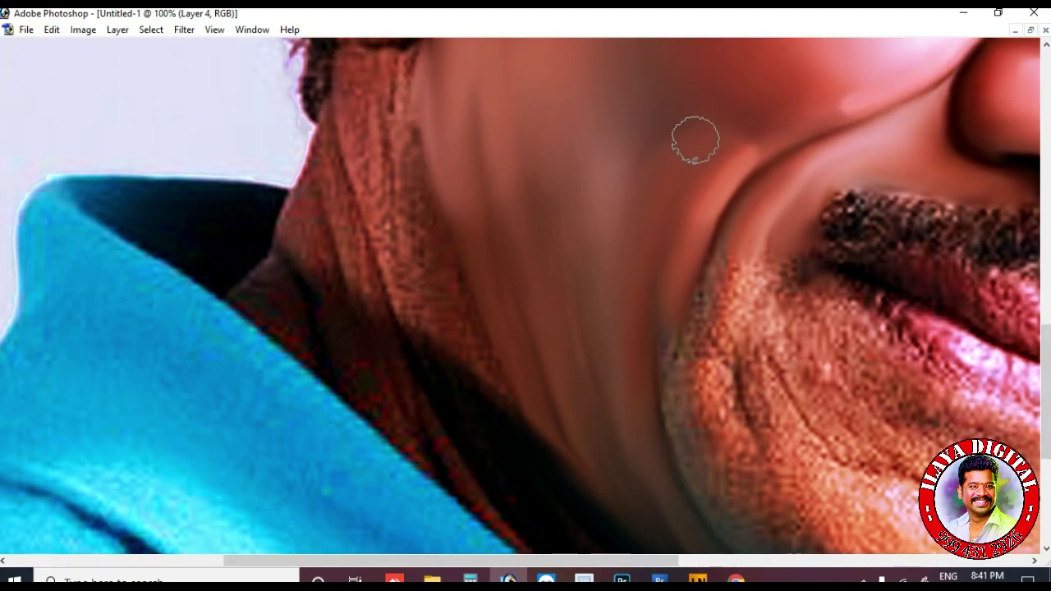
Smooth the neck and jaw skin below the earlobe, down to the dark shadow beside the collar
scroll(690, 145, up, 2)
scroll(382, 244, up, 3)
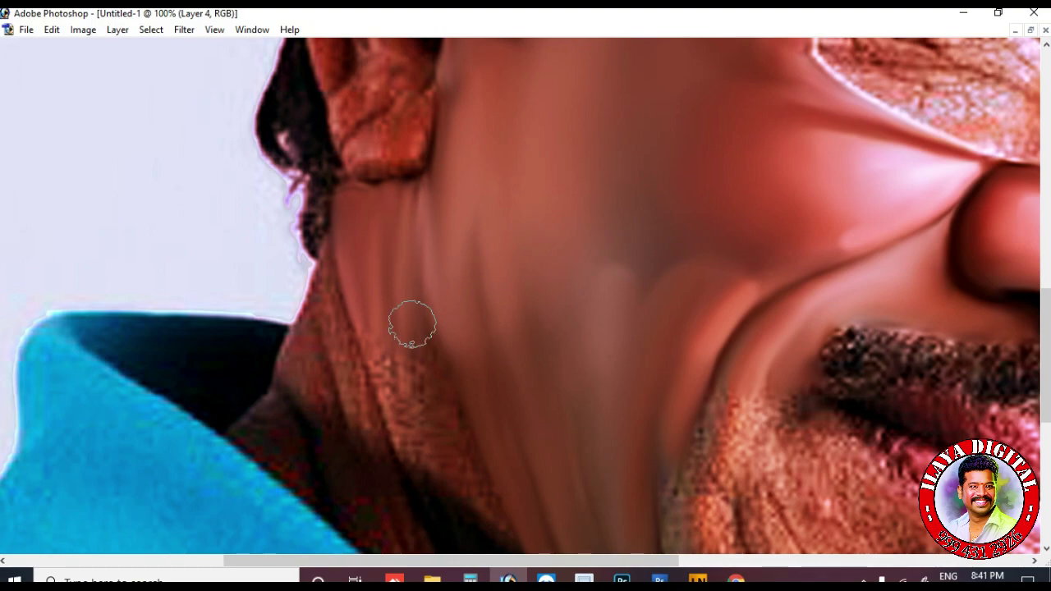
scroll(422, 418, down, 3)
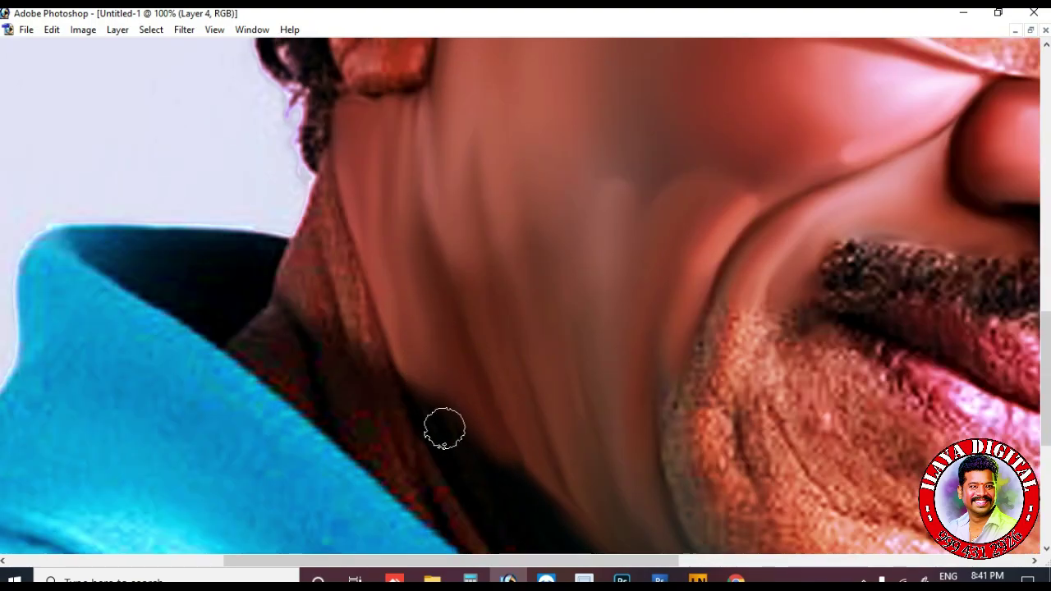
scroll(488, 401, down, 3)
scroll(577, 420, up, 4)
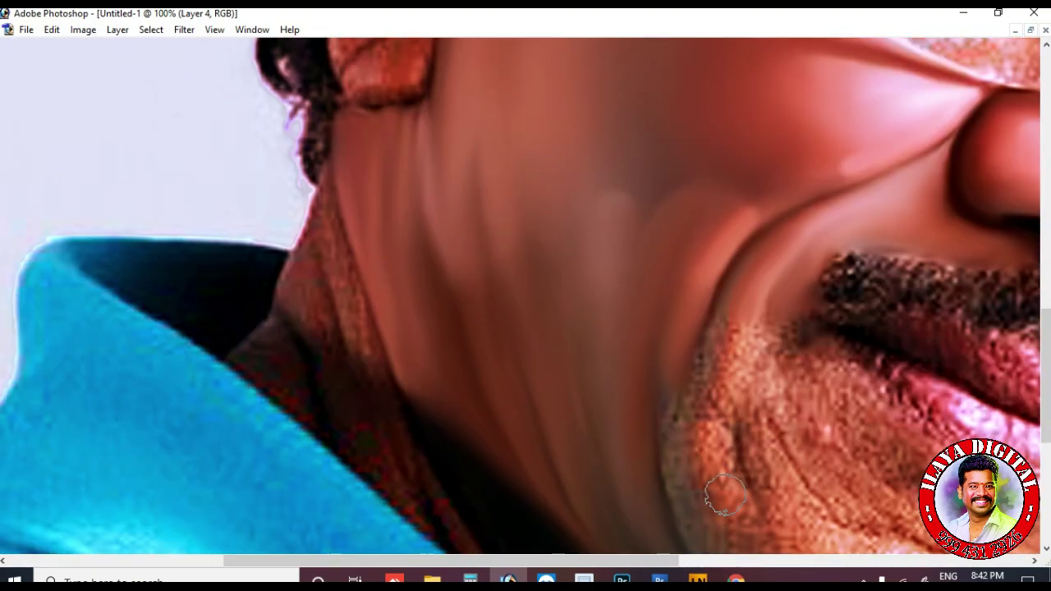
Smooth the light highlight strip across the front of the chin toward the far jaw edge
drag(576, 420, 256, 233)
drag(579, 384, 723, 464)
key(F7)
key(F7)
scroll(775, 328, down, 2)
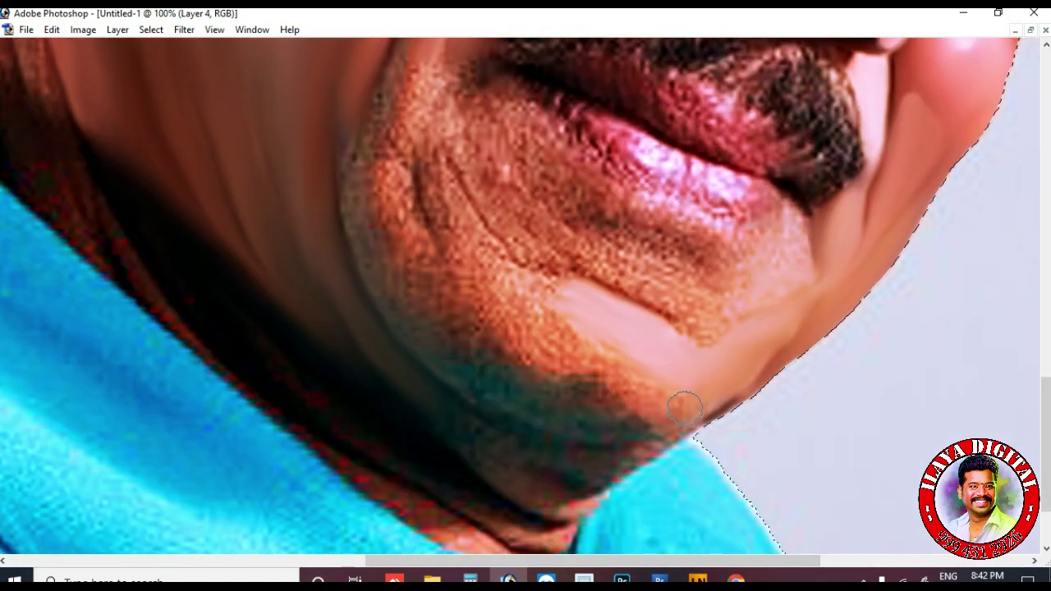
Smooth the curved chin folds running from below the near mouth corner toward the chin highlight
drag(457, 214, 491, 251)
mouse_move(481, 176)
mouse_down()
mouse_move(522, 248)
mouse_move(555, 267)
mouse_up()
mouse_move(442, 152)
mouse_down()
mouse_move(518, 244)
mouse_move(589, 303)
mouse_up()
drag(450, 245, 572, 351)
mouse_move(493, 246)
mouse_down()
mouse_move(544, 295)
mouse_move(522, 288)
mouse_move(569, 303)
mouse_move(562, 338)
mouse_up()
Blend the lower edge of the chin highlight into the orange skin at the tip of the chin
key(bracketright)
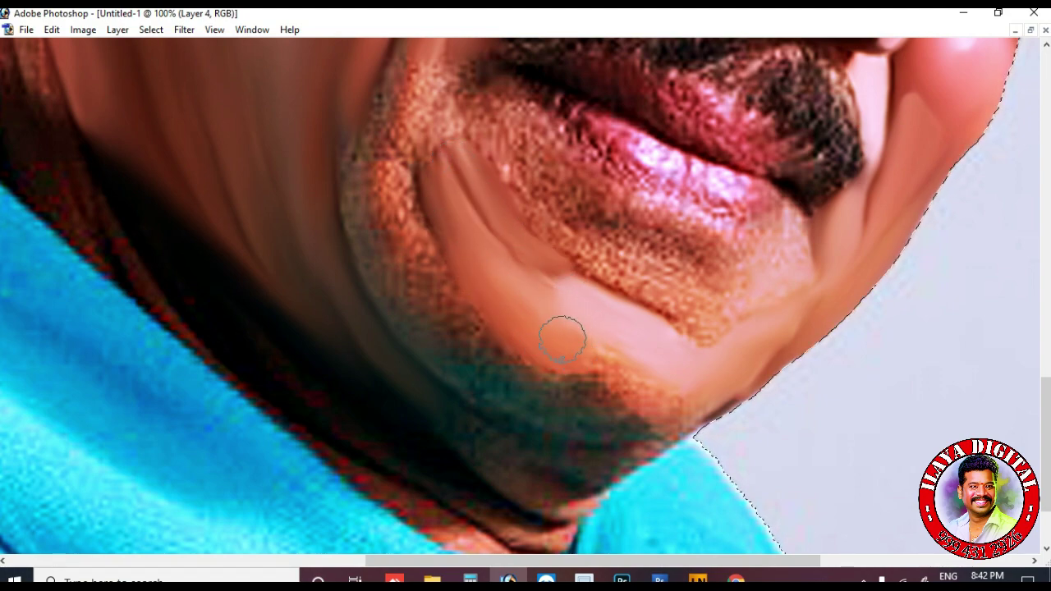
drag(519, 260, 574, 293)
mouse_move(661, 379)
mouse_down()
mouse_move(615, 344)
mouse_move(706, 394)
mouse_move(717, 435)
mouse_move(672, 406)
mouse_up()
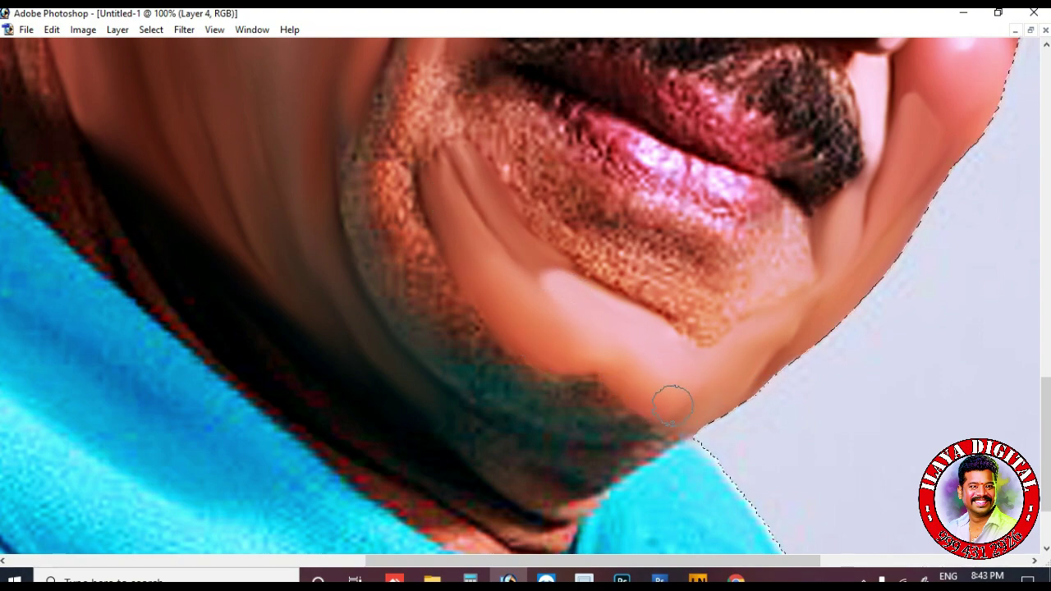
Smooth the stubbled skin between the lower lip and the chin highlight, blending it toward the far jaw edge
scroll(881, 427, up, 2)
mouse_move(620, 365)
mouse_down()
mouse_move(687, 404)
mouse_move(689, 393)
mouse_move(507, 256)
mouse_move(531, 304)
mouse_move(508, 258)
mouse_move(609, 357)
mouse_move(703, 418)
mouse_move(678, 364)
mouse_move(751, 363)
mouse_move(795, 323)
mouse_move(832, 361)
mouse_up()
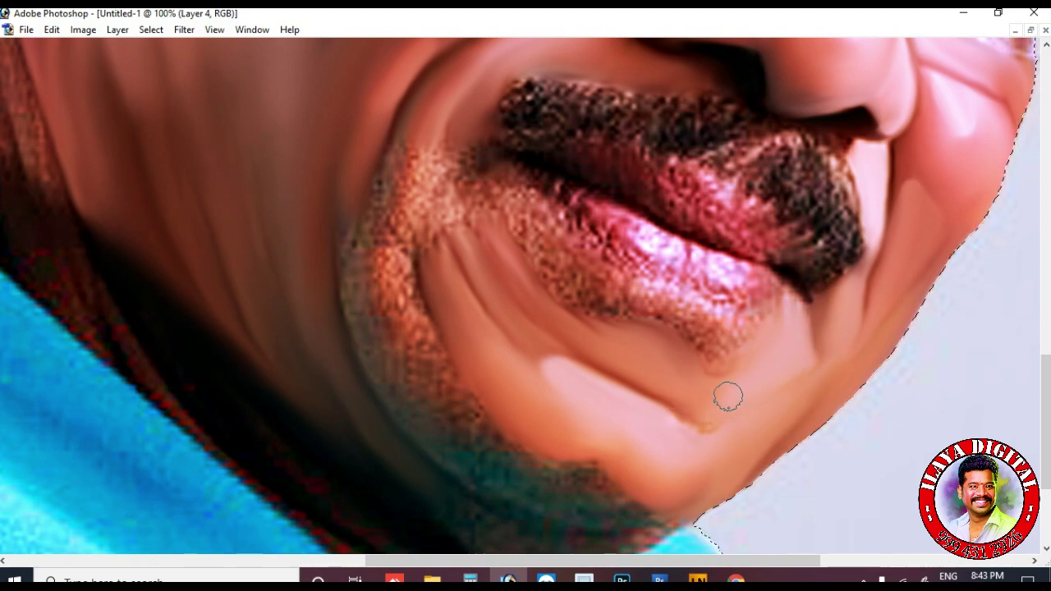
scroll(772, 369, down, 2)
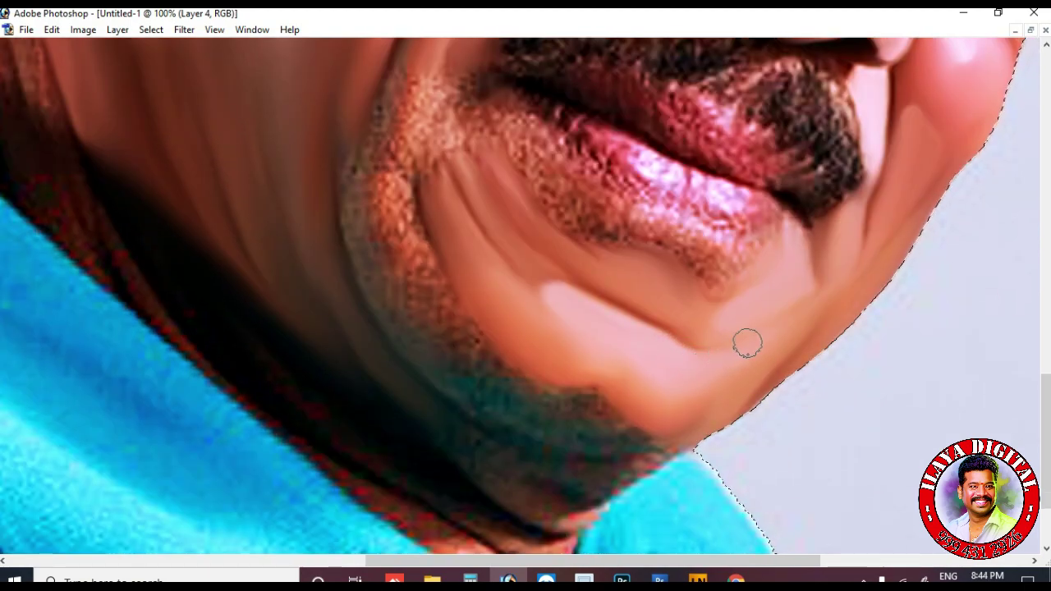
scroll(747, 342, up, 2)
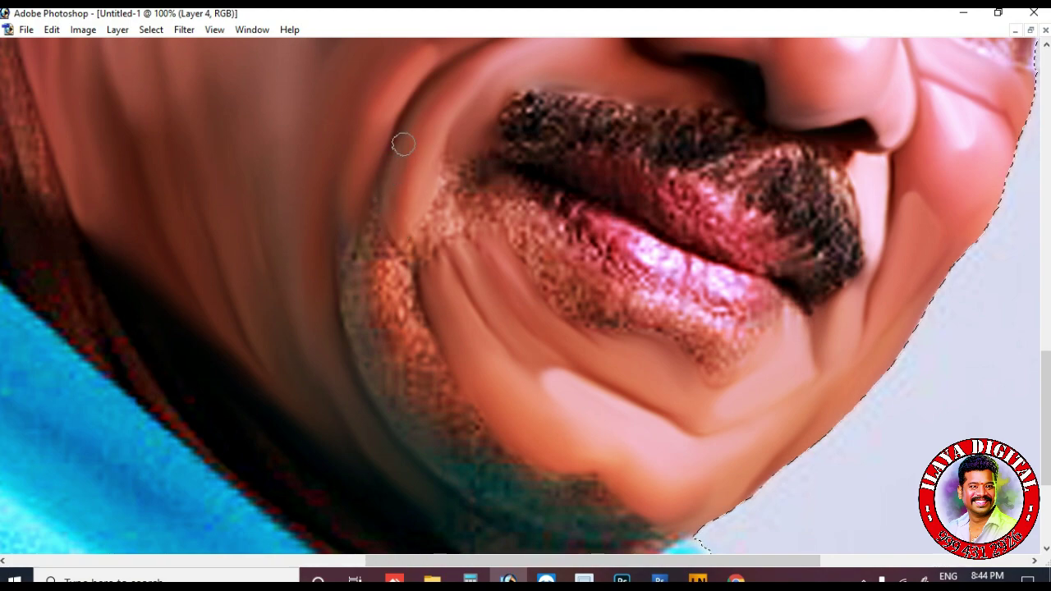
Smooth the stubble from the near mouth corner down the cheek fold and jaw to the dark underside of the chin
mouse_move(477, 174)
mouse_down()
mouse_move(486, 236)
mouse_move(460, 136)
mouse_move(446, 214)
mouse_move(455, 217)
mouse_move(454, 206)
mouse_move(463, 235)
mouse_move(416, 255)
mouse_up()
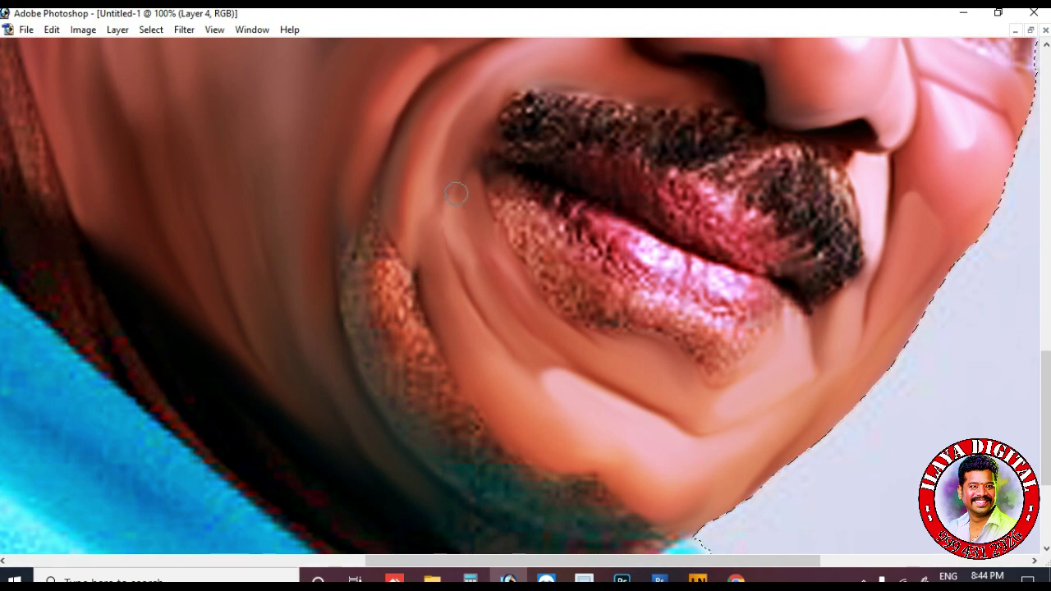
scroll(429, 225, down, 2)
mouse_move(394, 287)
mouse_down()
mouse_move(435, 337)
mouse_move(506, 382)
mouse_up()
mouse_move(363, 211)
mouse_down()
mouse_move(498, 405)
mouse_move(564, 405)
mouse_move(504, 359)
mouse_move(567, 411)
mouse_move(659, 419)
mouse_move(655, 433)
mouse_move(712, 422)
mouse_move(695, 403)
mouse_move(554, 387)
mouse_up()
scroll(554, 387, up, 3)
mouse_move(371, 238)
mouse_down()
mouse_move(352, 304)
mouse_move(375, 298)
mouse_move(390, 345)
mouse_move(380, 356)
mouse_move(387, 305)
mouse_move(347, 238)
mouse_up()
scroll(503, 302, down, 2)
mouse_move(458, 194)
mouse_down()
mouse_move(465, 275)
mouse_move(424, 183)
mouse_move(426, 161)
mouse_move(448, 289)
mouse_move(479, 332)
mouse_up()
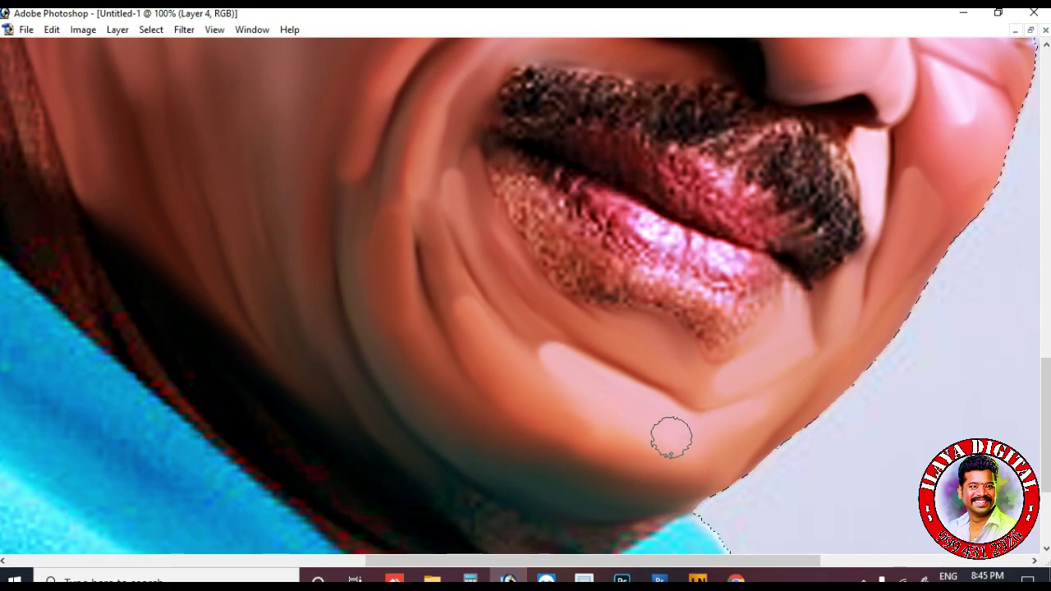
Smooth the noisy, shadowed neck skin along the inner edge of the shirt collar
scroll(336, 434, up, 6)
scroll(487, 337, up, 2)
key(ctrl+minus)
key(ctrl+minus)
scroll(314, 270, down, 2)
key(ctrl+plus)
key(ctrl+plus)
scroll(445, 429, down, 1)
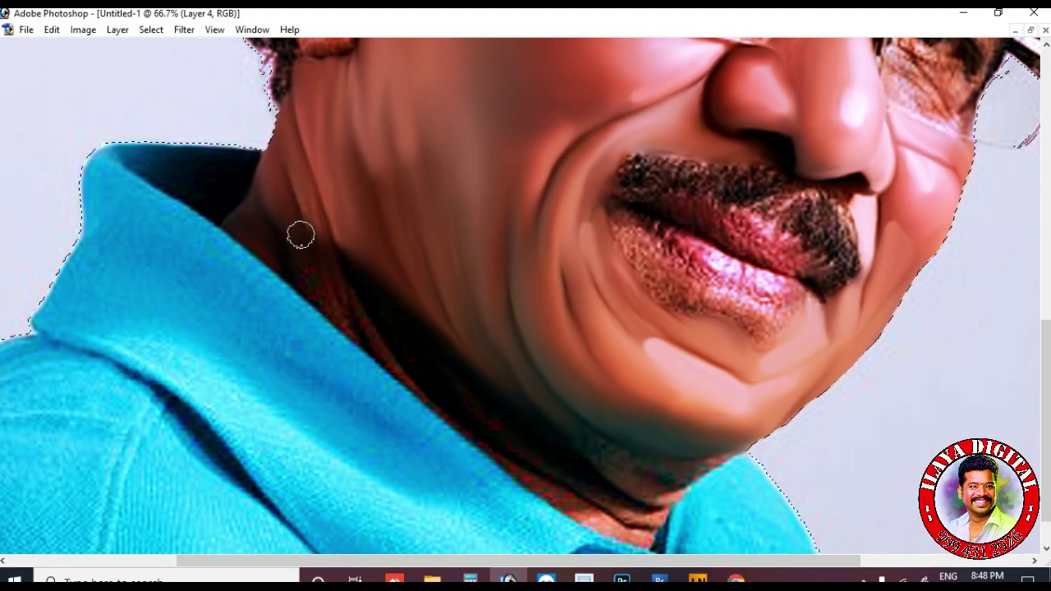
scroll(316, 239, down, 2)
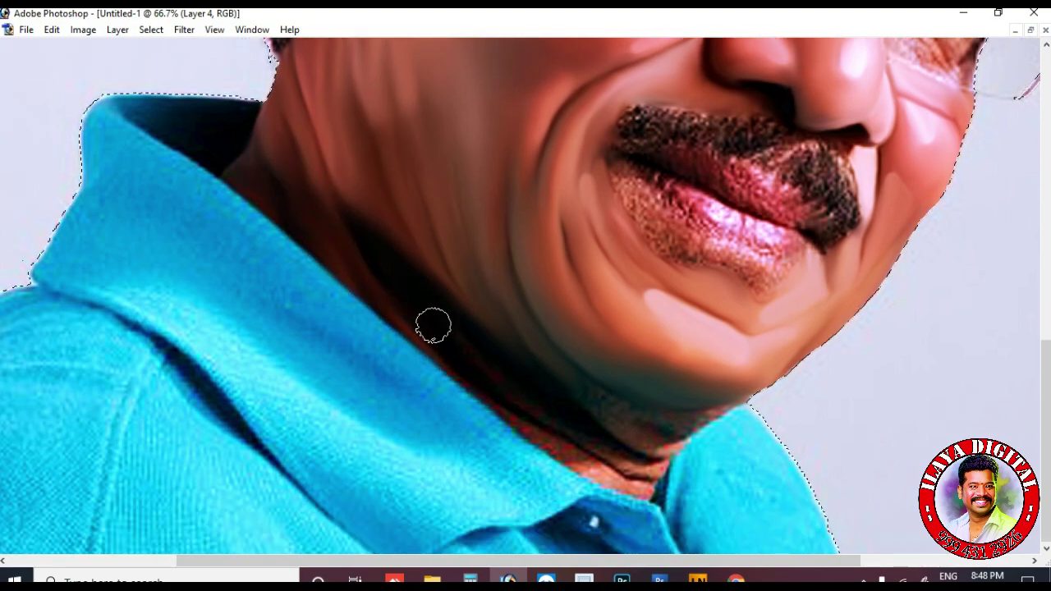
scroll(575, 411, up, 1)
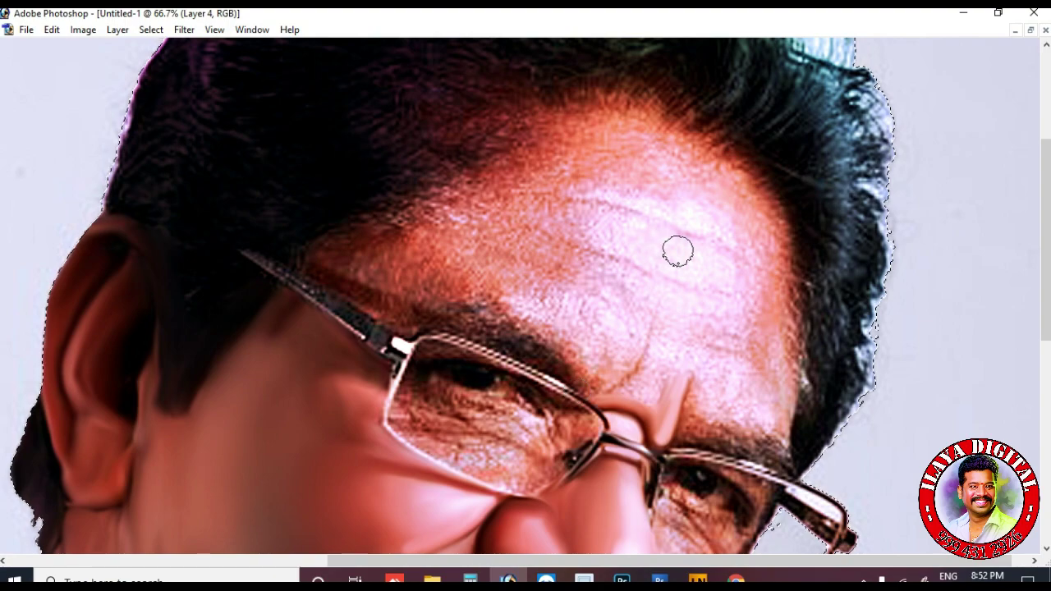
Smooth the bright forehead bands and the frown folds between the eyebrows above the nose bridge
mouse_move(677, 251)
mouse_down()
mouse_move(725, 279)
mouse_move(664, 209)
mouse_move(710, 315)
mouse_move(676, 302)
mouse_up()
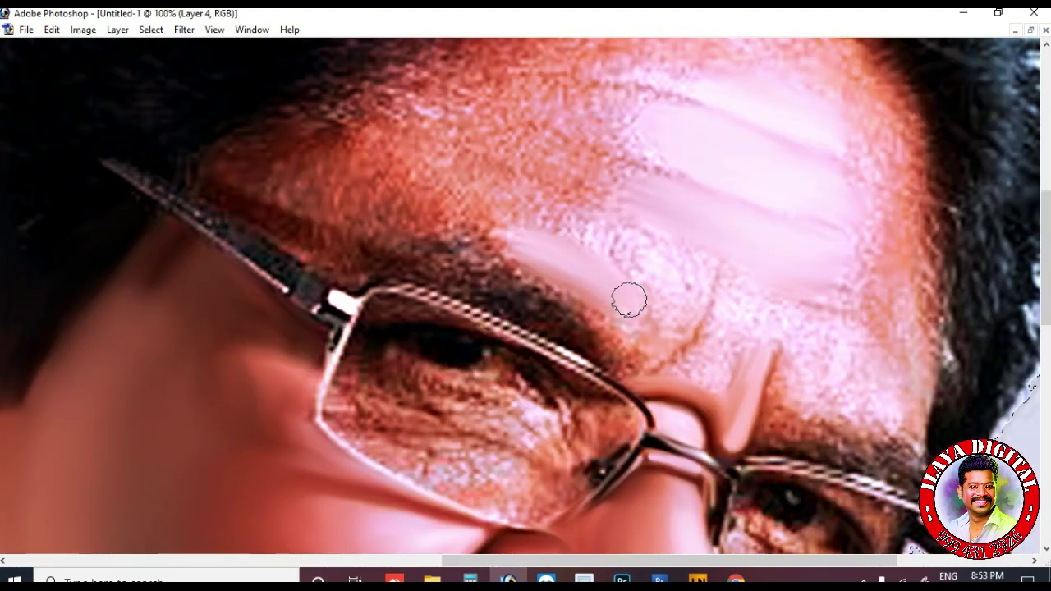
mouse_move(629, 300)
mouse_down()
mouse_move(662, 299)
mouse_move(676, 326)
mouse_move(640, 364)
mouse_move(718, 317)
mouse_move(687, 364)
mouse_move(737, 346)
mouse_up()
key(])
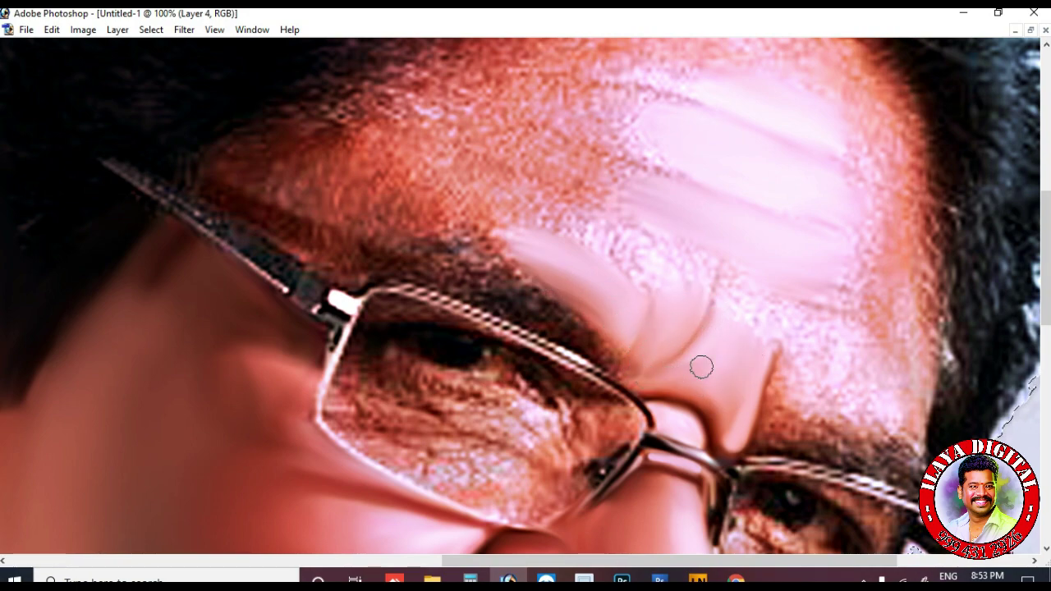
Smooth the forehead skin above the far eyebrow, up along the far temple
scroll(629, 364, down, 2)
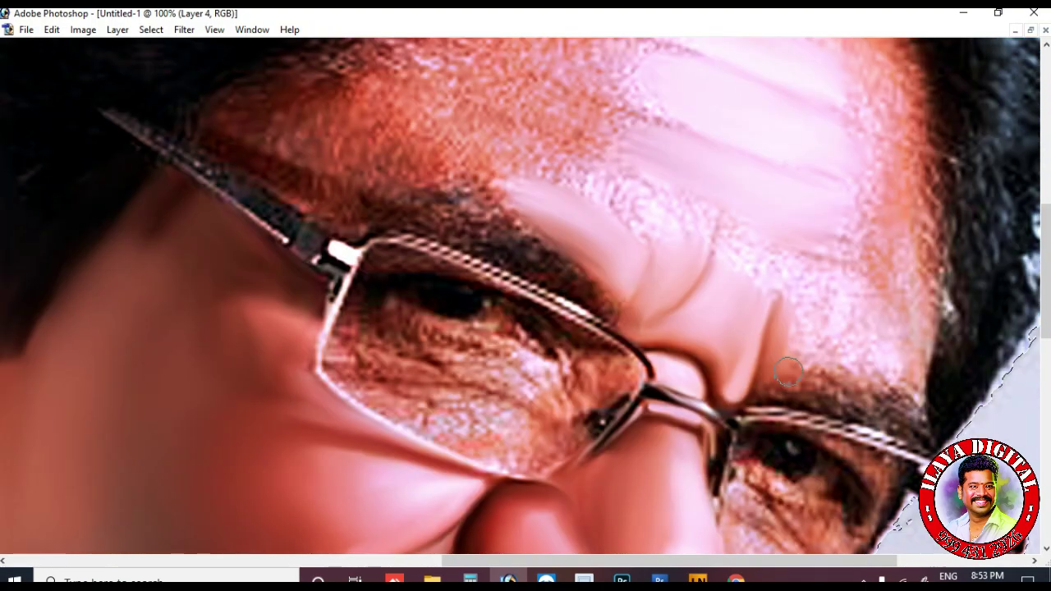
mouse_move(818, 366)
mouse_down()
mouse_move(731, 231)
mouse_move(829, 274)
mouse_move(766, 278)
mouse_move(762, 261)
mouse_move(742, 303)
mouse_move(800, 319)
mouse_move(814, 347)
mouse_move(866, 334)
mouse_move(897, 299)
mouse_move(911, 232)
mouse_move(908, 329)
mouse_move(862, 364)
mouse_move(812, 372)
mouse_move(787, 358)
mouse_move(910, 382)
mouse_up()
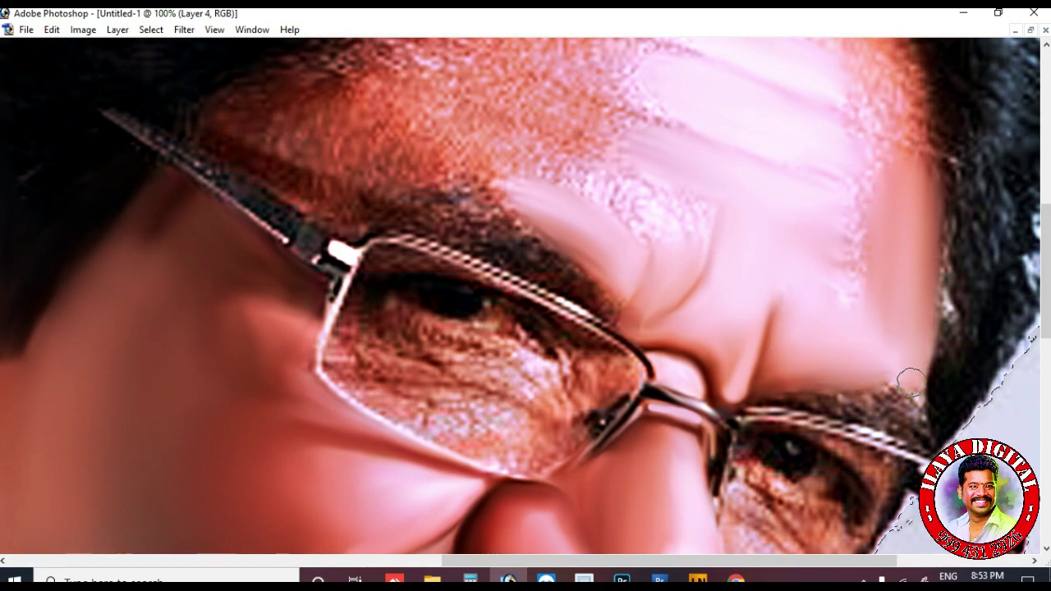
mouse_move(836, 381)
mouse_down()
mouse_move(780, 372)
mouse_move(883, 358)
mouse_move(818, 348)
mouse_move(758, 354)
mouse_move(798, 373)
mouse_move(895, 383)
mouse_up()
Smooth a strip of forehead above the near eyebrow and blend it toward the frown folds with a resized brush
scroll(878, 338, up, 3)
key(bracketright)
key(bracketright)
key(bracketright)
key(bracketright)
key(bracketleft)
scroll(561, 331, up, 5)
drag(405, 315, 566, 370)
scroll(592, 370, down, 4)
mouse_move(689, 282)
mouse_down()
mouse_move(680, 327)
mouse_move(649, 352)
mouse_up()
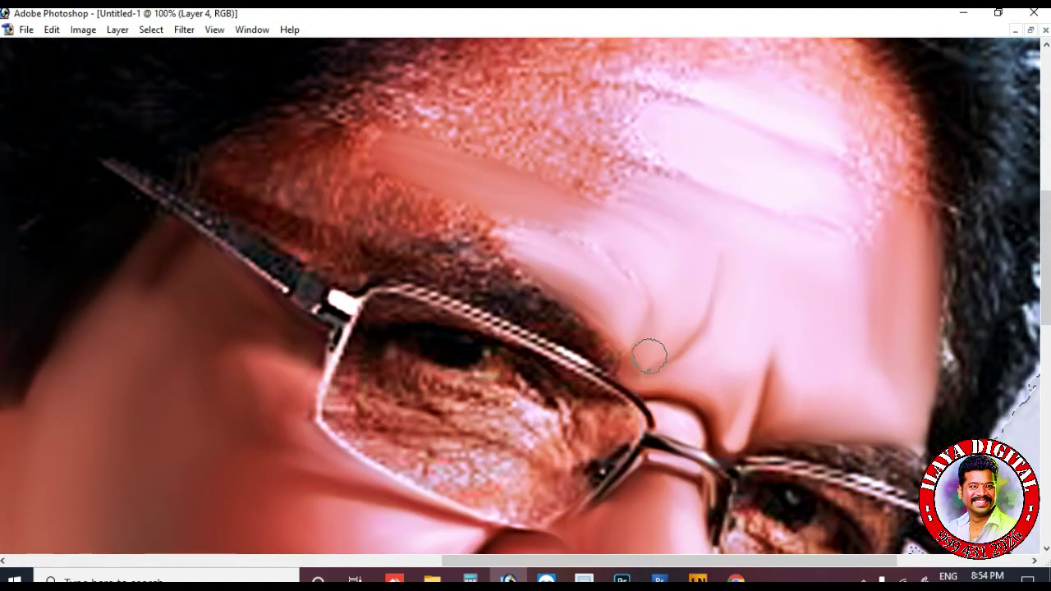
Blend the remaining grain above the inner end of the near eyebrow into the centre of the forehead
mouse_move(499, 239)
mouse_down()
mouse_move(603, 270)
mouse_move(629, 254)
mouse_up()
scroll(629, 254, up, 2)
key(bracketright)
drag(564, 287, 584, 292)
drag(499, 201, 723, 282)
Smooth the forehead highlight and the skin down the far temple beside the hairline, adjusting the brush size
scroll(765, 190, up, 2)
key(bracketright)
key(bracketright)
key(bracketright)
key(bracketright)
mouse_move(807, 183)
mouse_down()
mouse_move(761, 164)
mouse_move(854, 218)
mouse_up()
key(bracketleft)
key(bracketleft)
drag(887, 249, 911, 410)
Blend the whole forehead into soft, even tones with a larger brush, from the far temple to the near eyebrow
scroll(905, 356, down, 3)
key(bracketright)
key(bracketright)
mouse_move(781, 216)
mouse_down()
mouse_move(849, 221)
mouse_move(859, 370)
mouse_up()
scroll(647, 248, up, 3)
scroll(985, 432, up, 2)
key(bracketright)
mouse_move(631, 190)
mouse_down()
mouse_move(682, 180)
mouse_move(800, 254)
mouse_move(707, 199)
mouse_move(720, 183)
mouse_move(726, 191)
mouse_move(612, 183)
mouse_move(551, 193)
mouse_move(631, 308)
mouse_move(652, 322)
mouse_move(636, 294)
mouse_move(638, 249)
mouse_move(789, 362)
mouse_up()
scroll(553, 301, down, 2)
mouse_move(553, 301)
mouse_down()
mouse_move(282, 332)
mouse_move(225, 304)
mouse_move(330, 360)
mouse_move(256, 293)
mouse_move(280, 243)
mouse_move(333, 262)
mouse_move(384, 309)
mouse_move(500, 330)
mouse_move(319, 316)
mouse_move(248, 287)
mouse_move(317, 297)
mouse_move(314, 314)
mouse_move(465, 308)
mouse_move(446, 294)
mouse_move(531, 207)
mouse_move(451, 281)
mouse_move(622, 198)
mouse_up()
scroll(315, 314, up, 2)
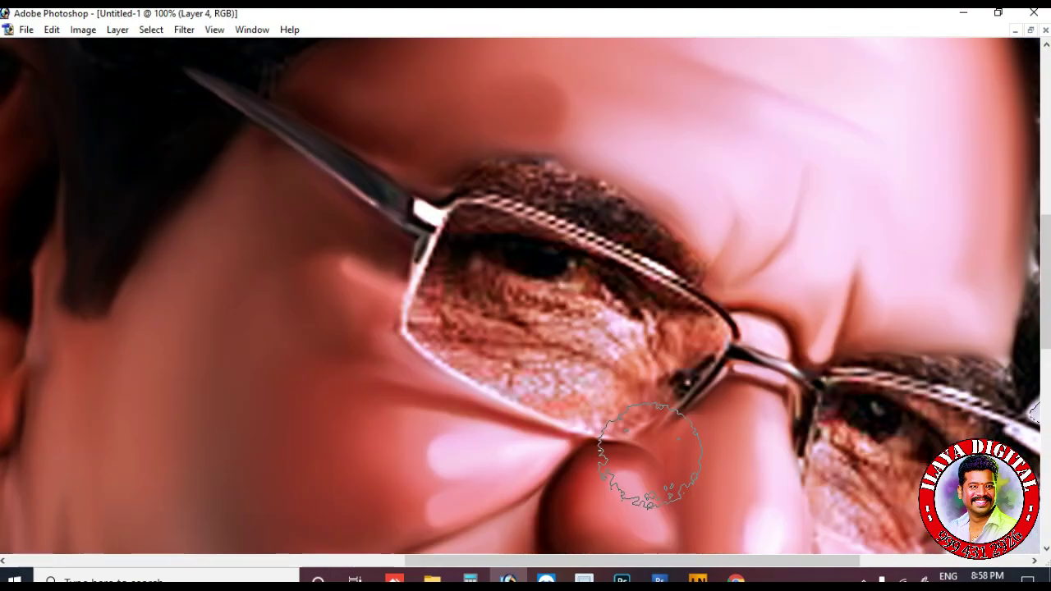
Smooth the under-eye skin inside the lower part of the near lens
key(ctrl+plus)
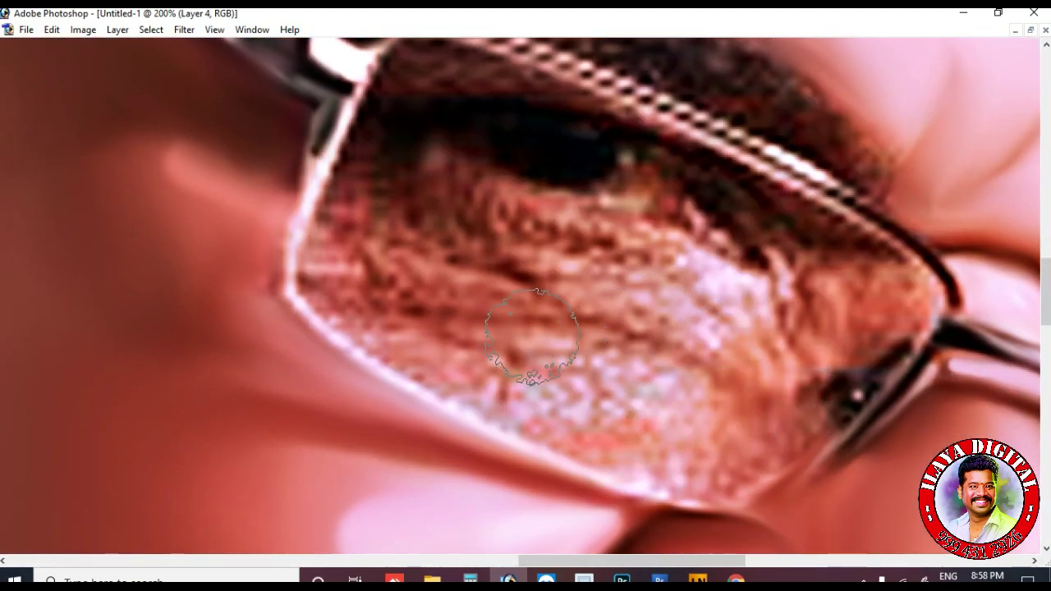
scroll(588, 315, up, 1)
key(ctrl+minus)
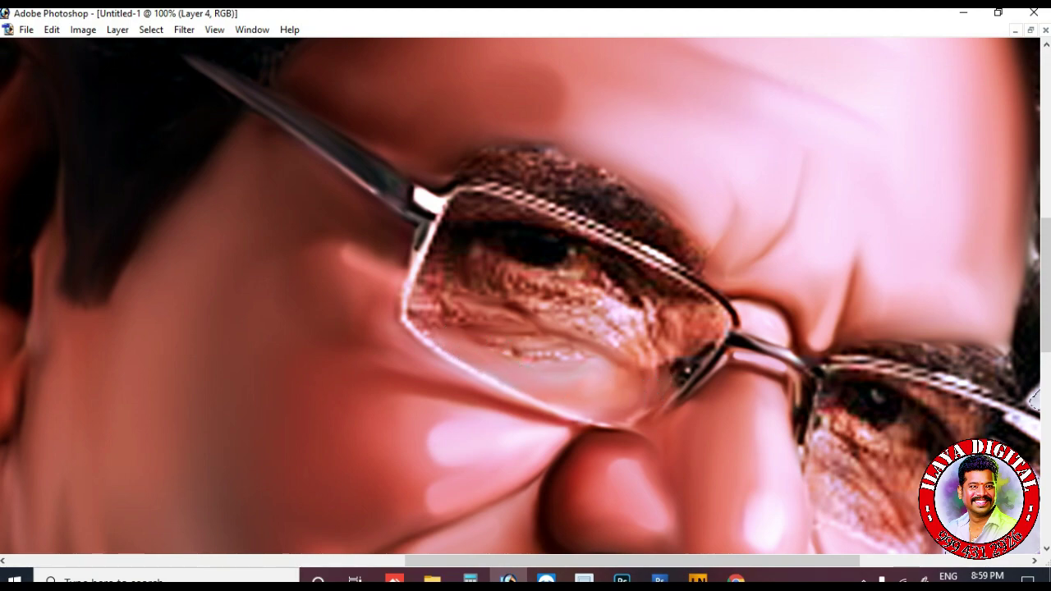
drag(593, 373, 521, 347)
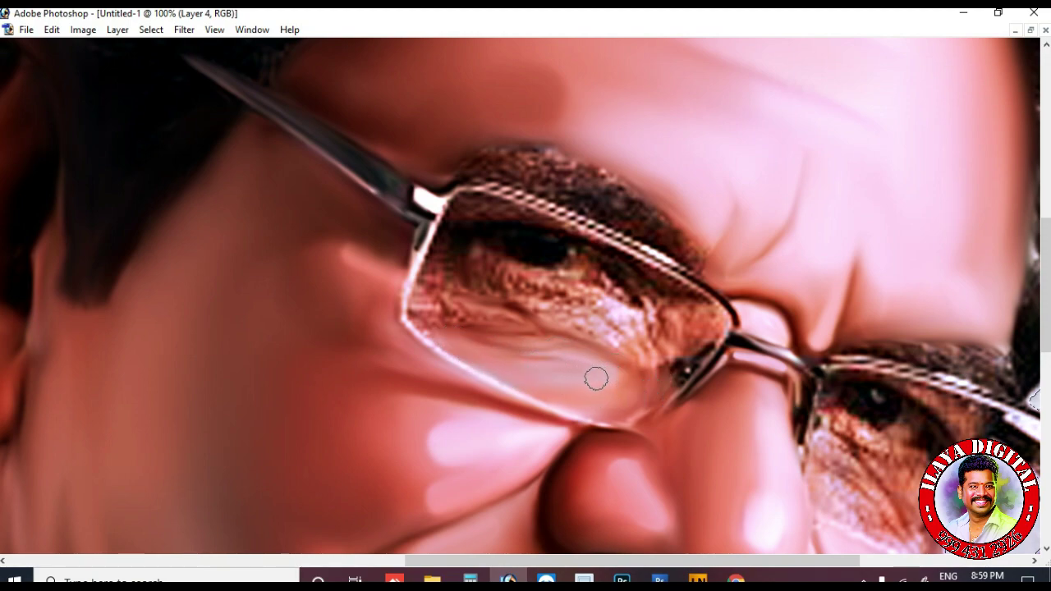
scroll(490, 451, up, 1)
key(ctrl+plus)
scroll(632, 399, down, 3)
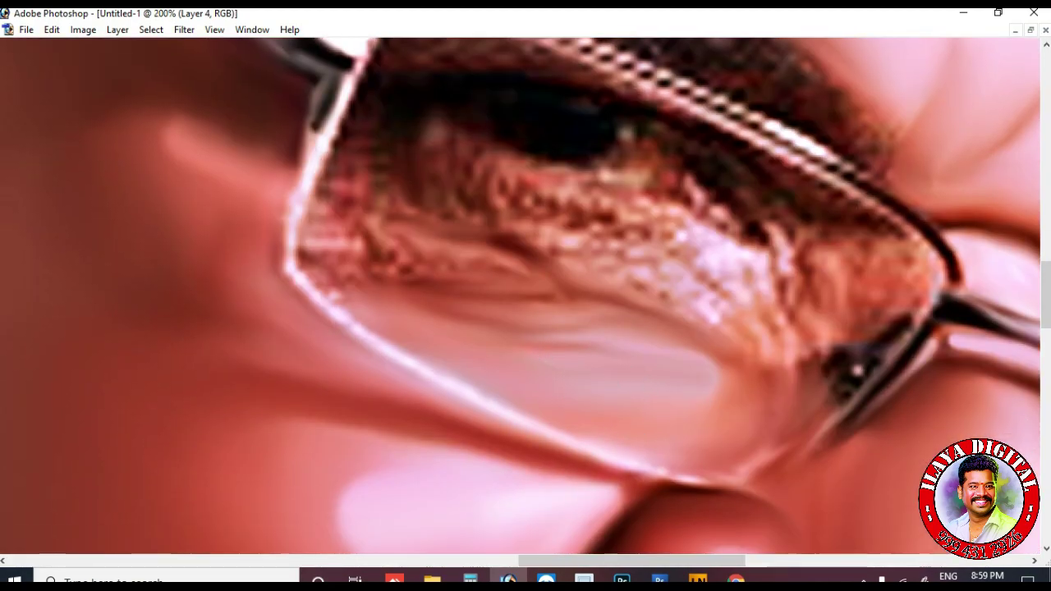
Smooth the inner eyelid, the skin beside the nose and the outer eye corner inside the near lens
scroll(569, 331, up, 2)
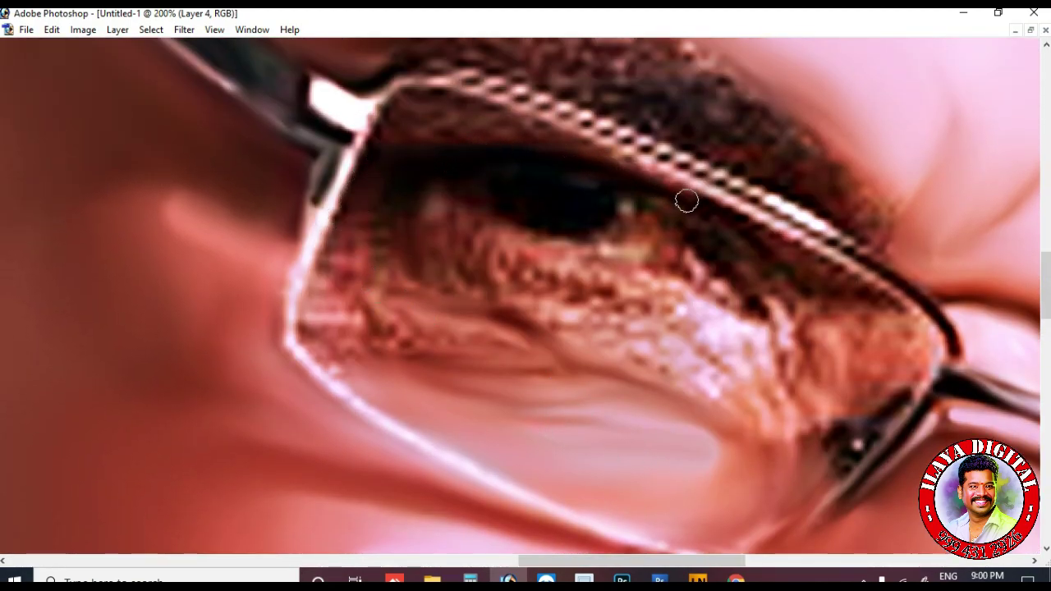
mouse_move(769, 301)
mouse_down()
mouse_move(741, 258)
mouse_move(691, 219)
mouse_up()
mouse_move(823, 357)
mouse_down()
mouse_move(796, 361)
mouse_move(789, 269)
mouse_up()
mouse_move(747, 215)
mouse_down()
mouse_move(828, 304)
mouse_move(915, 344)
mouse_move(854, 399)
mouse_up()
mouse_move(762, 288)
mouse_down()
mouse_move(793, 328)
mouse_move(760, 250)
mouse_up()
mouse_move(365, 224)
mouse_down()
mouse_move(395, 237)
mouse_move(374, 209)
mouse_move(331, 288)
mouse_move(328, 318)
mouse_move(345, 327)
mouse_move(323, 337)
mouse_move(360, 372)
mouse_move(323, 285)
mouse_move(375, 338)
mouse_move(527, 362)
mouse_move(379, 329)
mouse_up()
drag(568, 386, 468, 383)
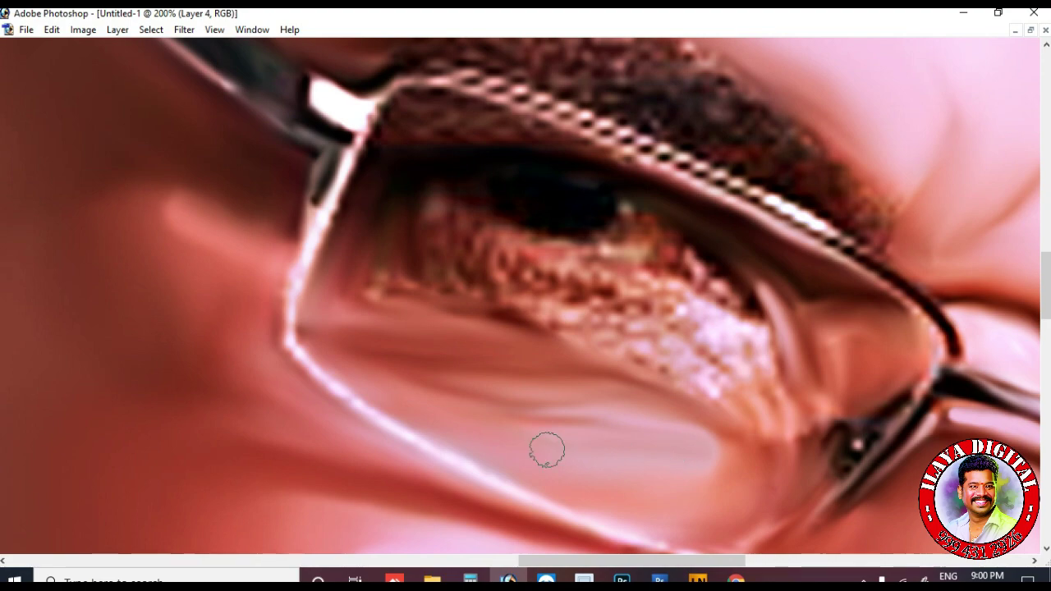
Smudge the grainy wrinkles directly beneath the near eye into soft, flowing folds
mouse_move(398, 293)
mouse_down()
mouse_move(433, 312)
mouse_move(358, 250)
mouse_move(438, 233)
mouse_move(558, 324)
mouse_move(674, 363)
mouse_move(735, 399)
mouse_move(754, 385)
mouse_move(756, 334)
mouse_move(729, 321)
mouse_move(682, 326)
mouse_move(581, 296)
mouse_move(653, 368)
mouse_up()
scroll(583, 345, up, 1)
scroll(499, 333, up, 2)
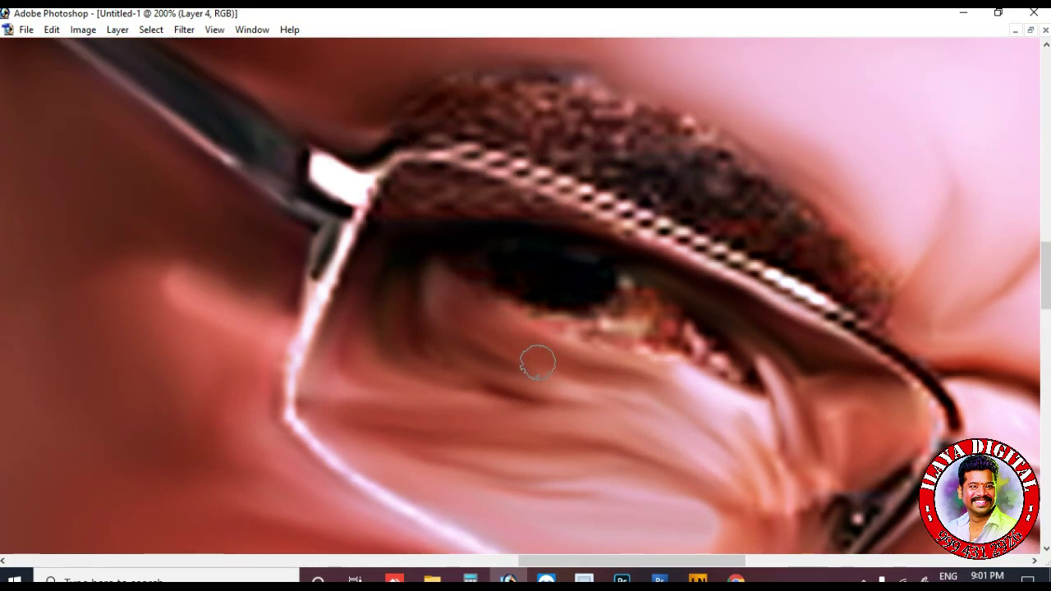
scroll(684, 437, up, 2)
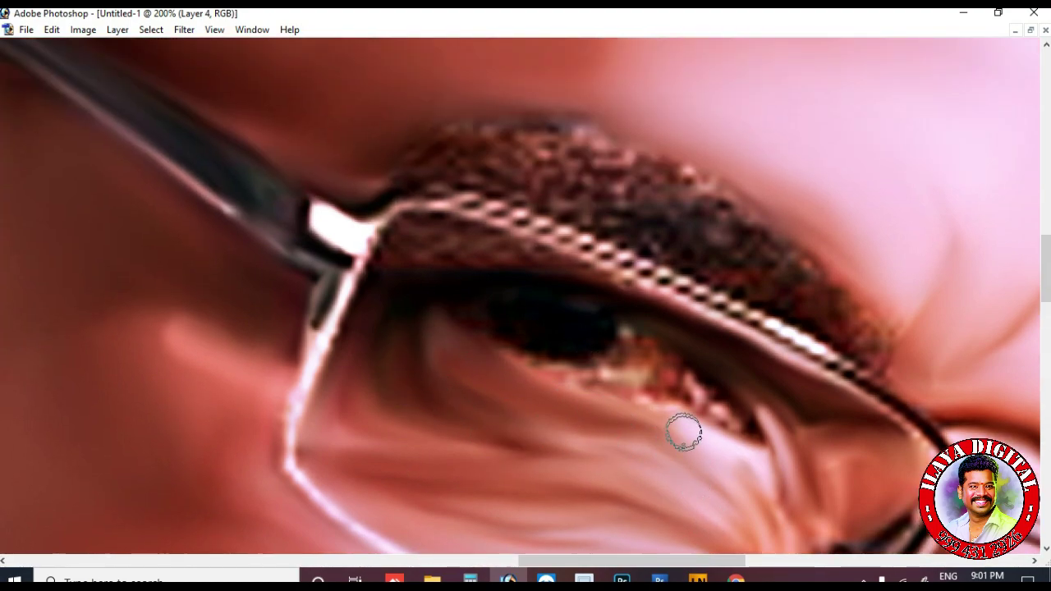
Smooth the lower eyelid edge, the iris rim and the inner corner of the near eye with a small brush
mouse_move(606, 383)
mouse_down()
mouse_move(684, 404)
mouse_move(697, 385)
mouse_move(746, 434)
mouse_up()
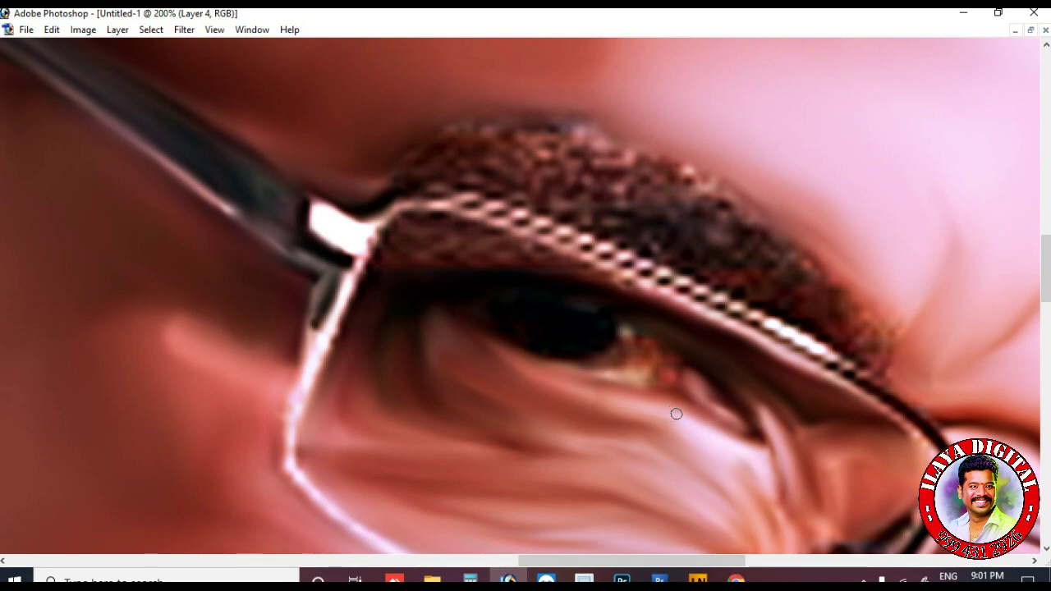
scroll(584, 401, up, 1)
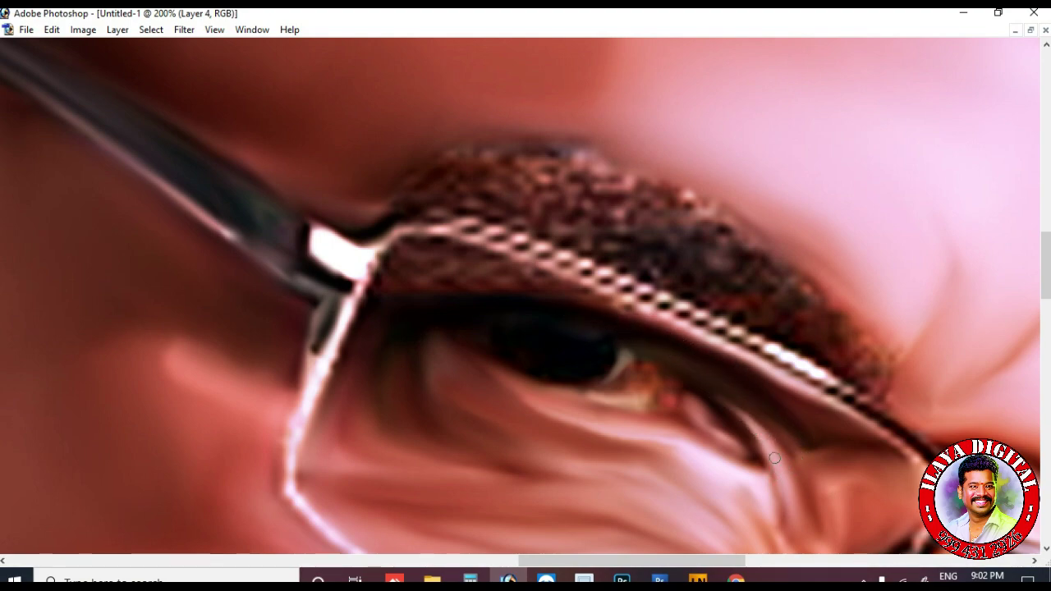
scroll(764, 472, down, 3)
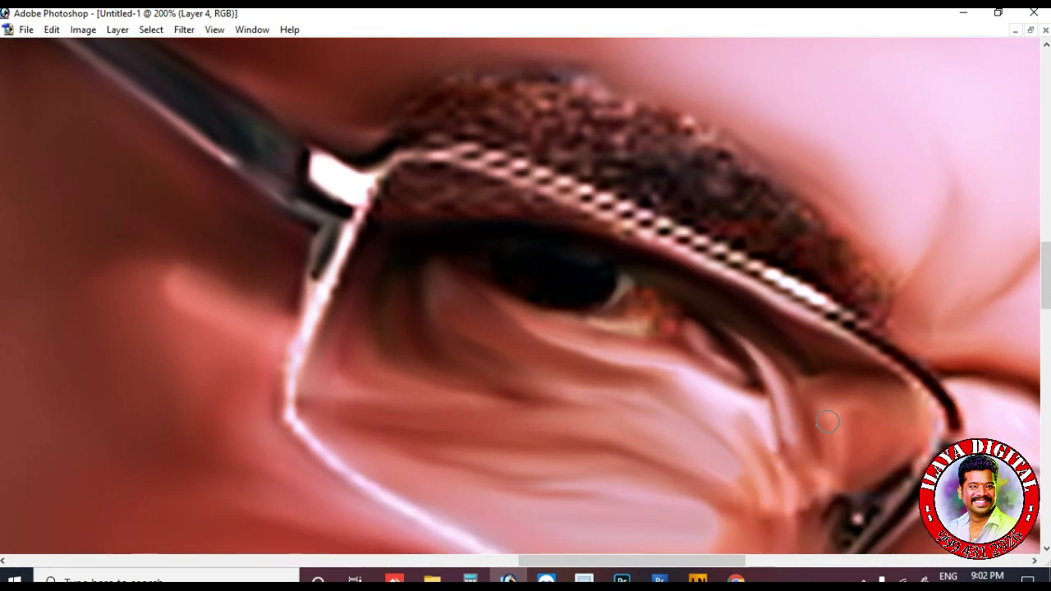
Smooth the upper eyelid skin between the near eye and the top rim of the glasses
scroll(796, 491, down, 3)
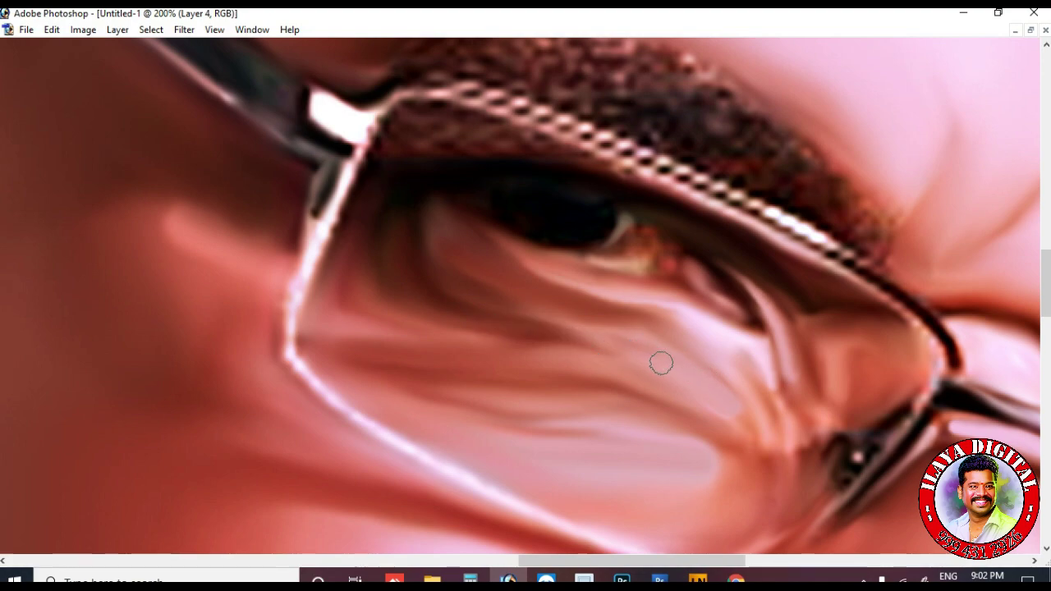
scroll(637, 345, down, 3)
scroll(429, 369, up, 3)
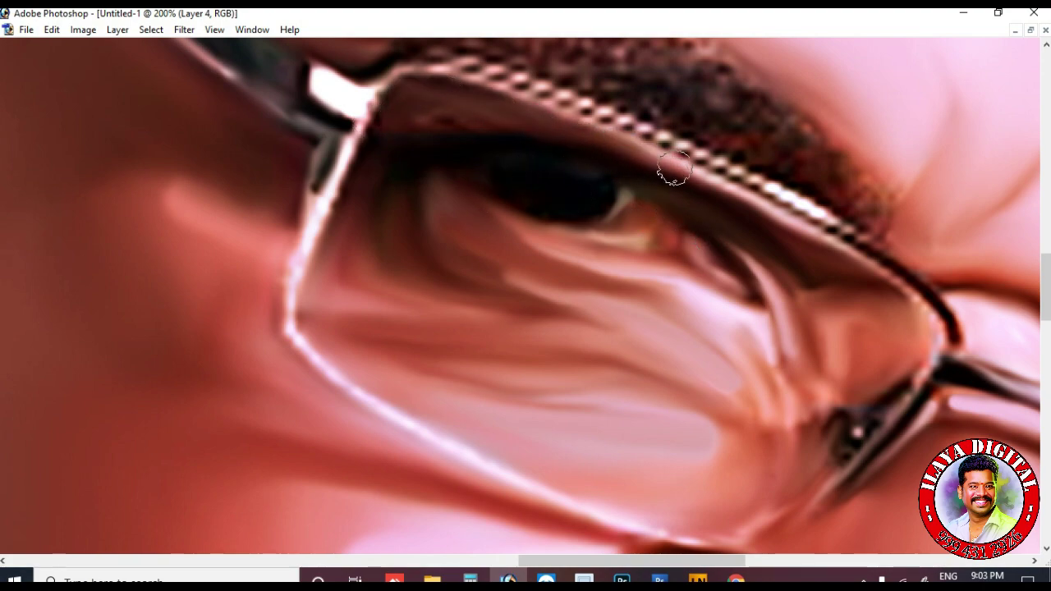
Smooth the lower and outer rim of the near lens up to the temple joint of the glasses
scroll(895, 304, down, 3)
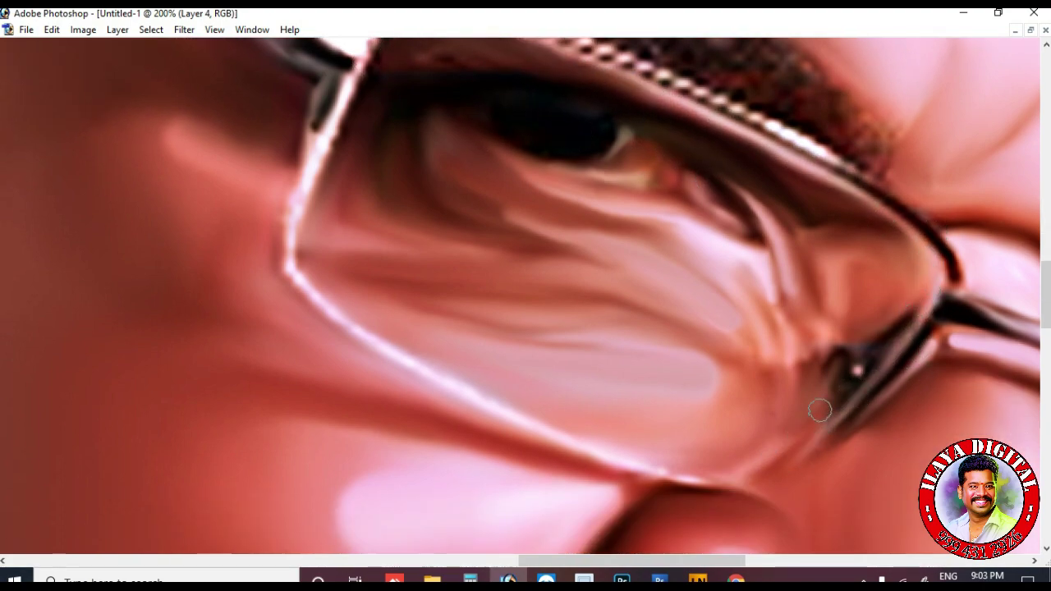
scroll(314, 123, up, 2)
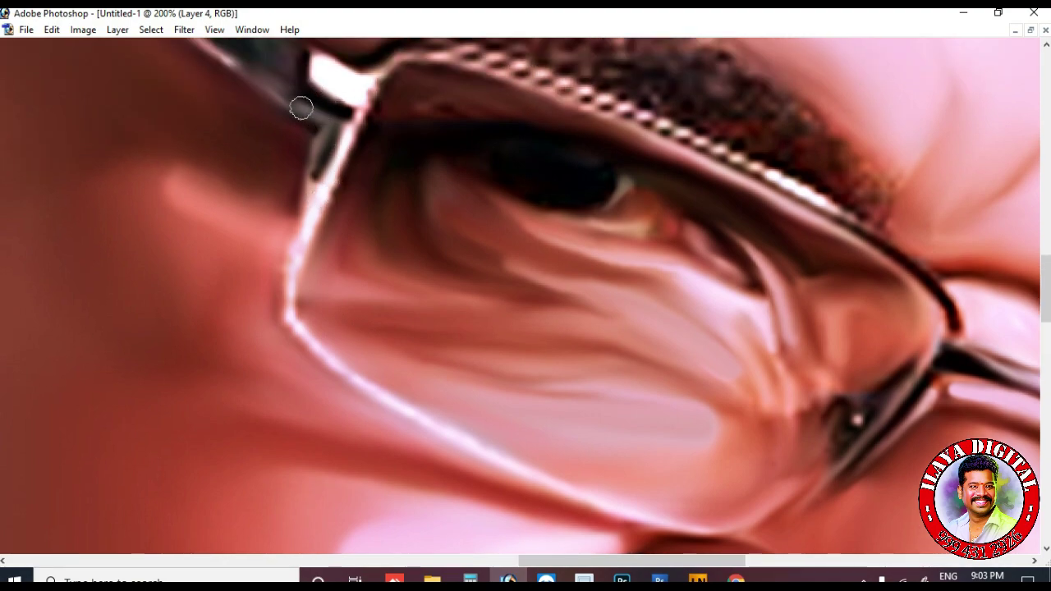
scroll(385, 375, up, 5)
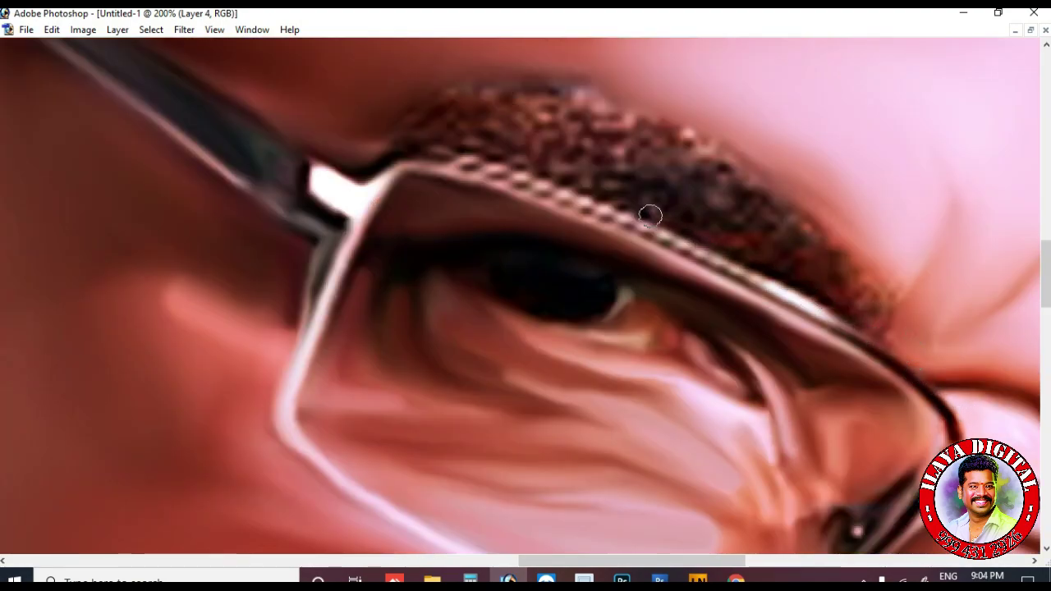
Smudge the near eyebrow into a smooth, dark shape above the glasses rim
scroll(470, 127, up, 1)
mouse_move(471, 127)
mouse_down()
mouse_move(509, 147)
mouse_move(570, 154)
mouse_move(624, 141)
mouse_move(701, 176)
mouse_move(751, 244)
mouse_move(779, 254)
mouse_move(734, 270)
mouse_move(728, 153)
mouse_up()
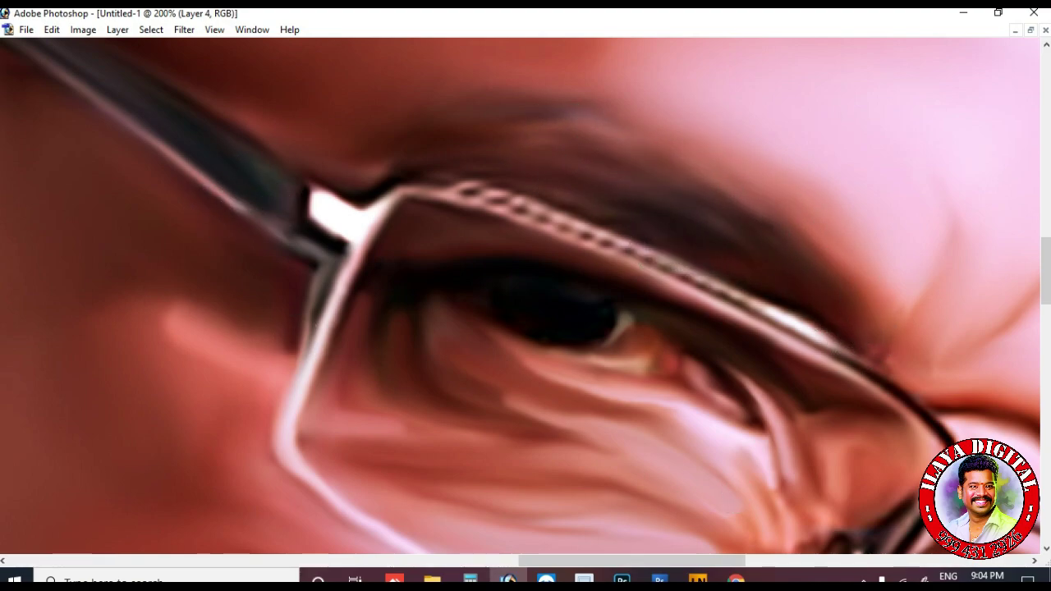
key(ctrl+0)
key(ctrl+alt+0)
Soften the fold lines and light patches under the near eye so they blend toward the nose
key(ctrl+plus)
scroll(648, 502, down, 2)
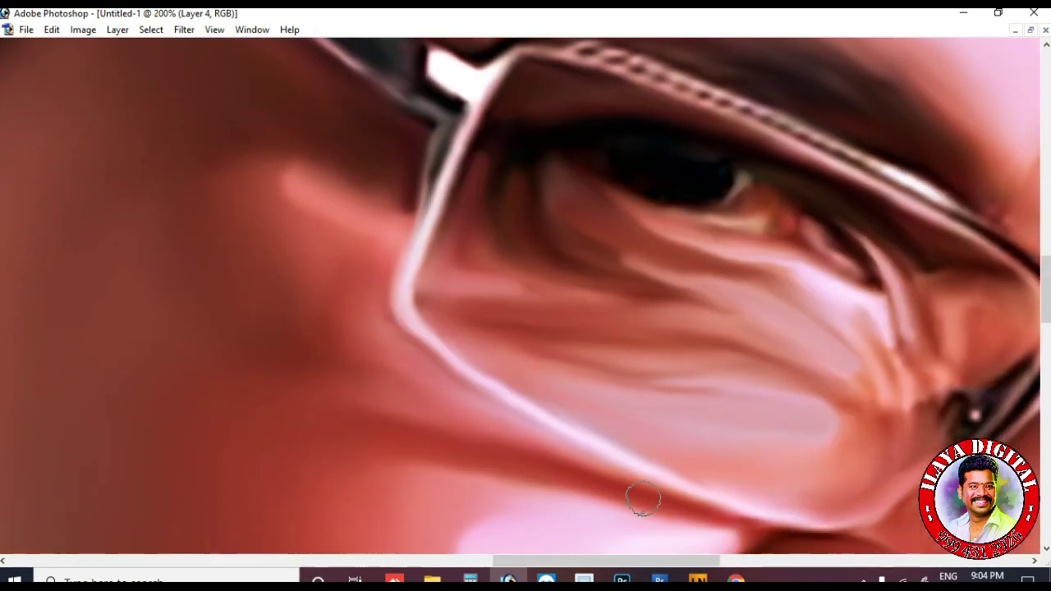
drag(562, 239, 876, 344)
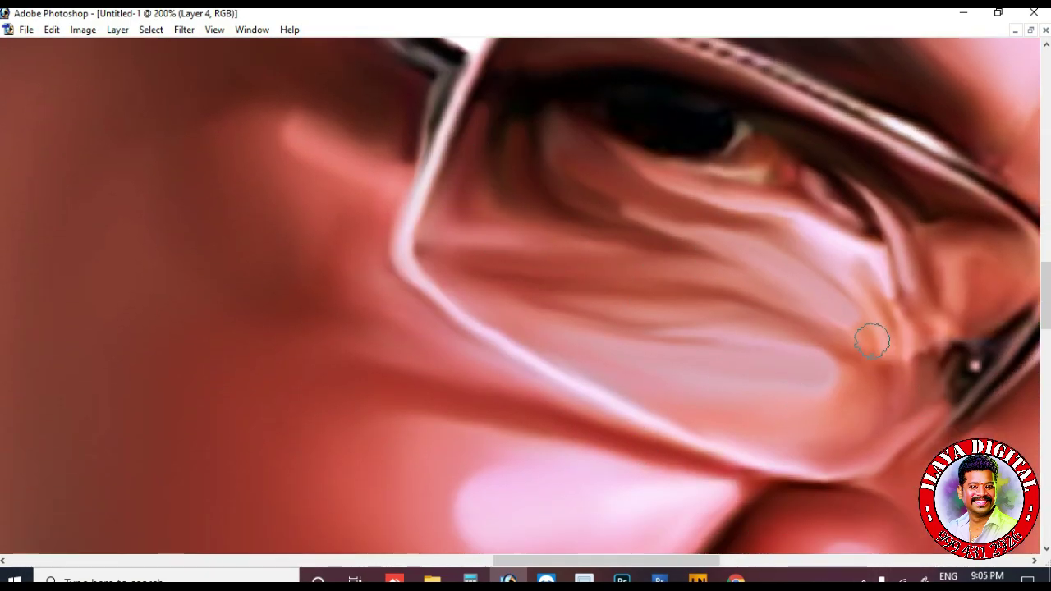
mouse_move(761, 273)
mouse_down()
mouse_move(744, 227)
mouse_move(777, 219)
mouse_move(661, 223)
mouse_move(514, 148)
mouse_move(622, 336)
mouse_move(537, 282)
mouse_move(899, 357)
mouse_move(884, 263)
mouse_move(730, 225)
mouse_move(821, 272)
mouse_move(663, 281)
mouse_up()
scroll(758, 216, up, 1)
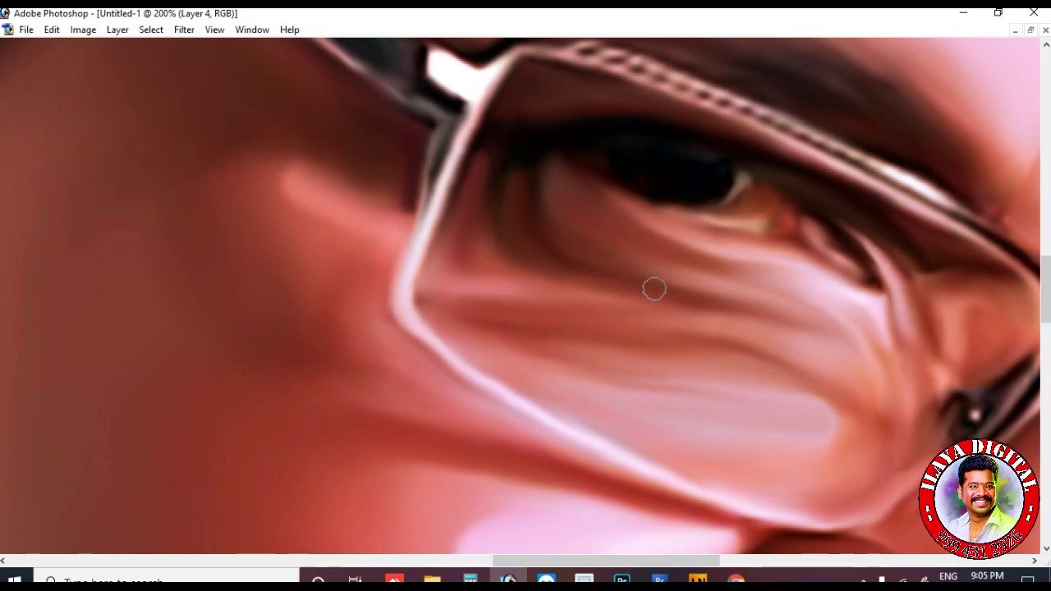
Show the layer list and toggle Layer 4's visibility to compare with the original photo, leaving it hidden
key(ctrl+minus)
key(ctrl+minus)
key(ctrl+minus)
key(ctrl+minus)
key(F7)
click(885, 154)
click(885, 155)
click(885, 154)
Add a new empty layer above Layer 4 and bring the near eye into close view
click(992, 281)
key(ctrl+plus)
key(ctrl+plus)
key(ctrl+plus)
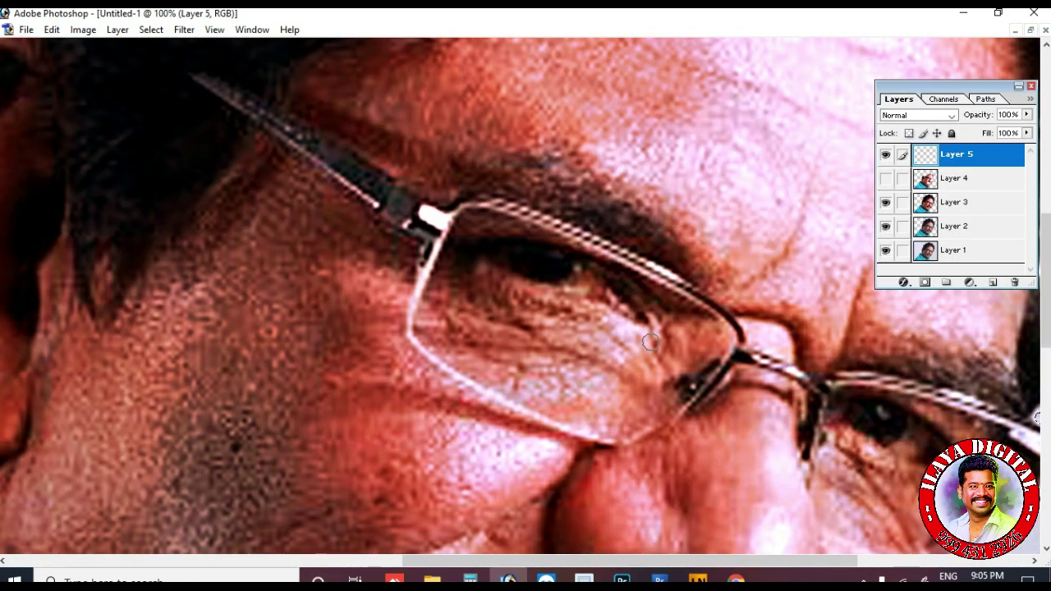
Smudge the wrinkled skin under the near eye, inside the lens, into smooth flowing folds
drag(487, 336, 574, 348)
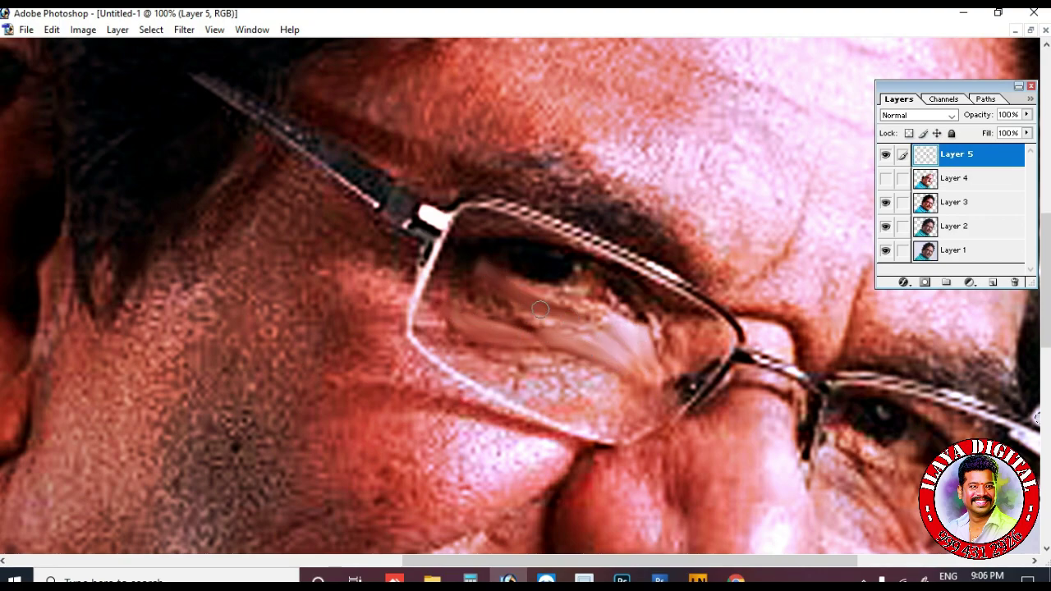
mouse_move(468, 271)
mouse_down()
mouse_move(511, 308)
mouse_move(572, 332)
mouse_move(505, 311)
mouse_move(447, 283)
mouse_up()
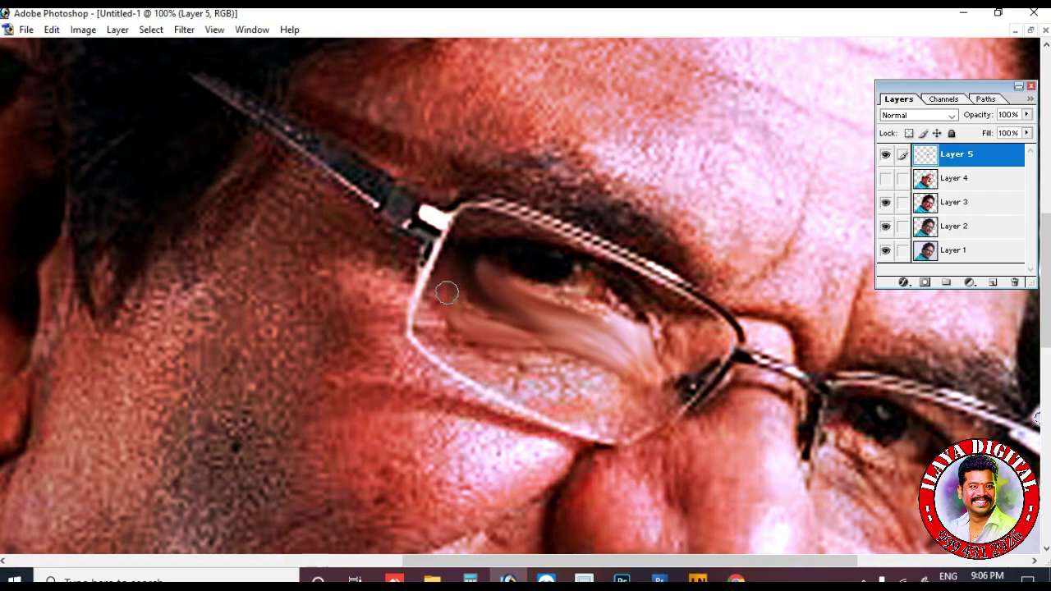
mouse_move(454, 336)
mouse_down()
mouse_move(585, 372)
mouse_move(609, 366)
mouse_move(526, 369)
mouse_move(520, 383)
mouse_move(578, 378)
mouse_move(518, 370)
mouse_move(618, 403)
mouse_up()
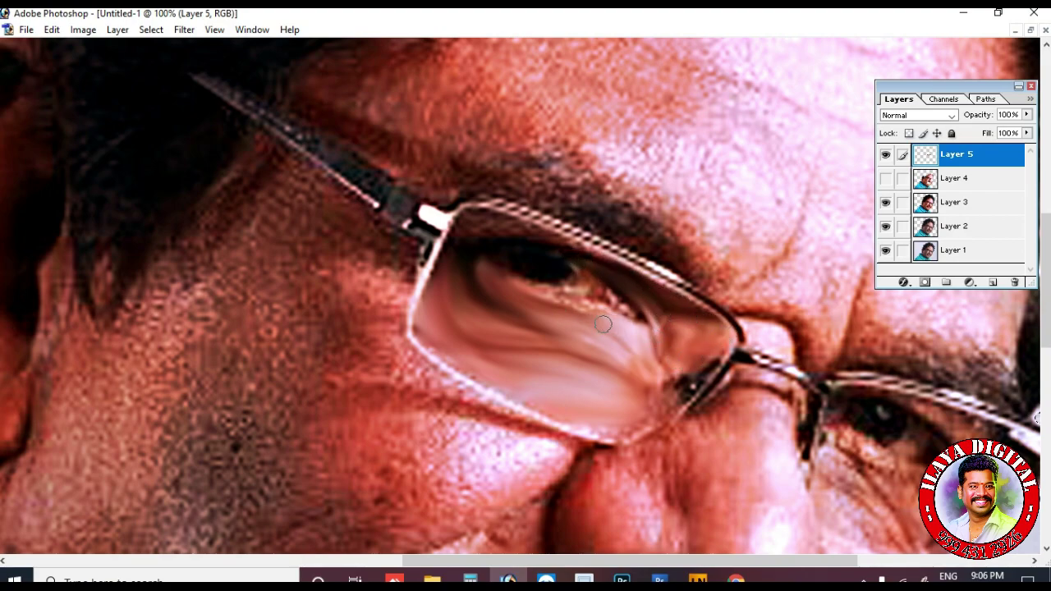
drag(608, 324, 579, 323)
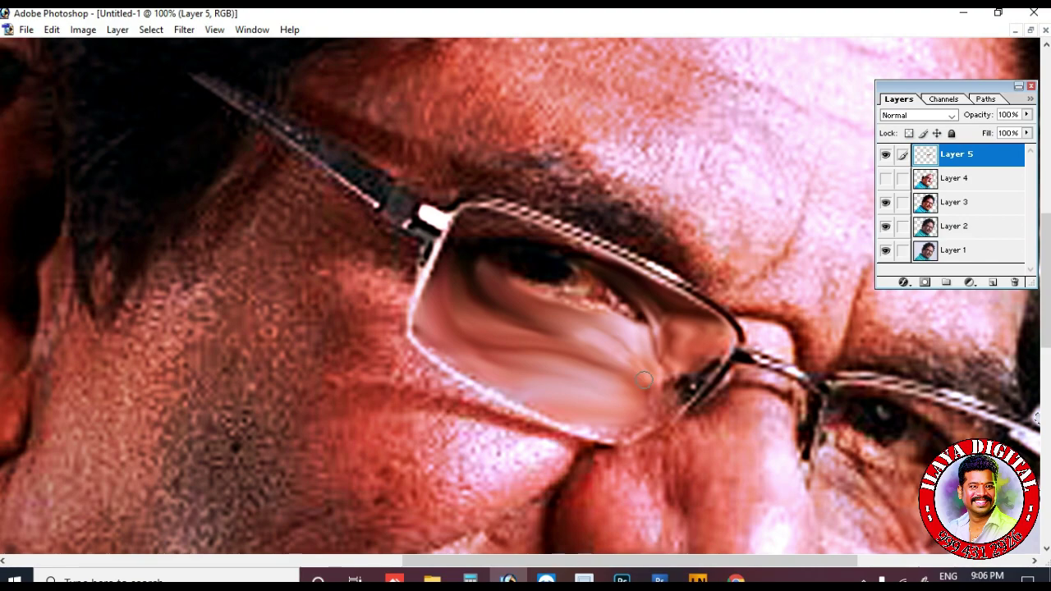
mouse_move(479, 359)
mouse_down()
mouse_move(506, 361)
mouse_move(526, 388)
mouse_up()
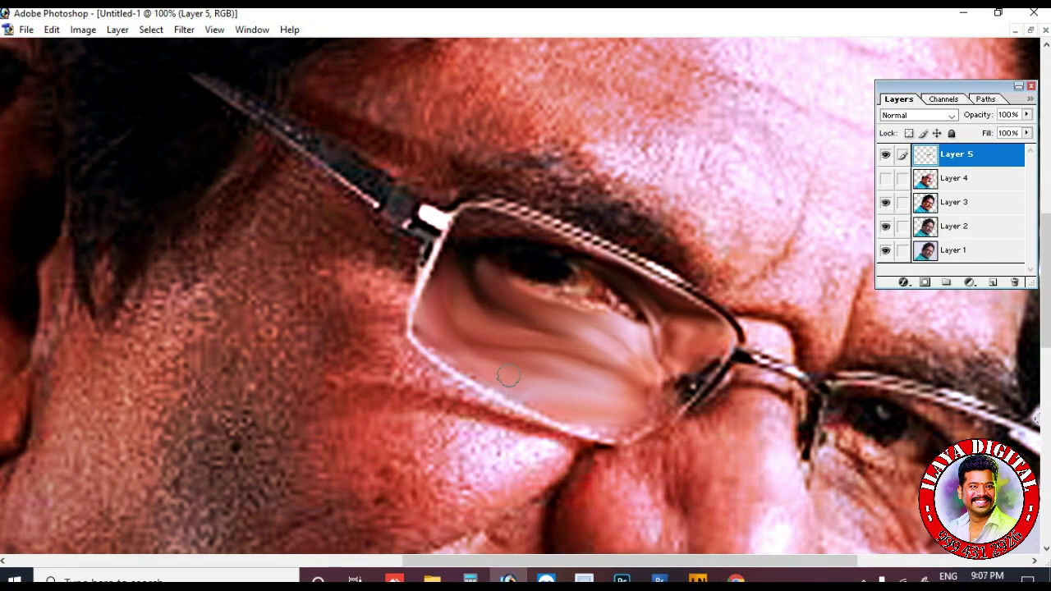
Toggle Layer 5's visibility to compare with the original photo, then show both Layer 5 and Layer 4
key(ctrl+minus)
key(ctrl+minus)
click(885, 154)
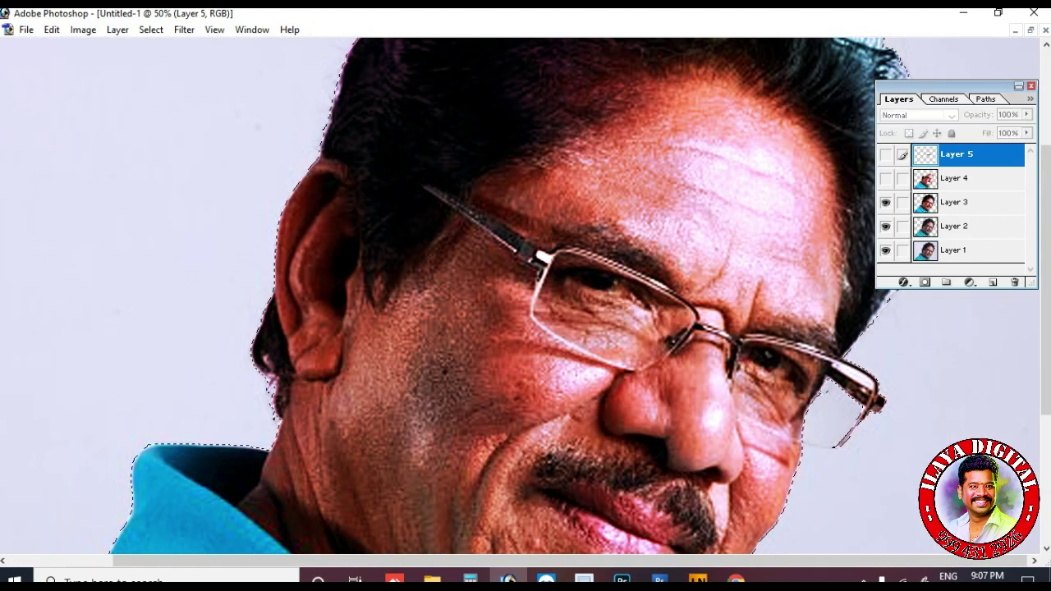
click(885, 155)
Enlarge the Smudge brush and clean up the near lens's lower rim where it meets the cheek
key(ctrl+plus)
key(ctrl+plus)
key(])
key(])
key(])
key(])
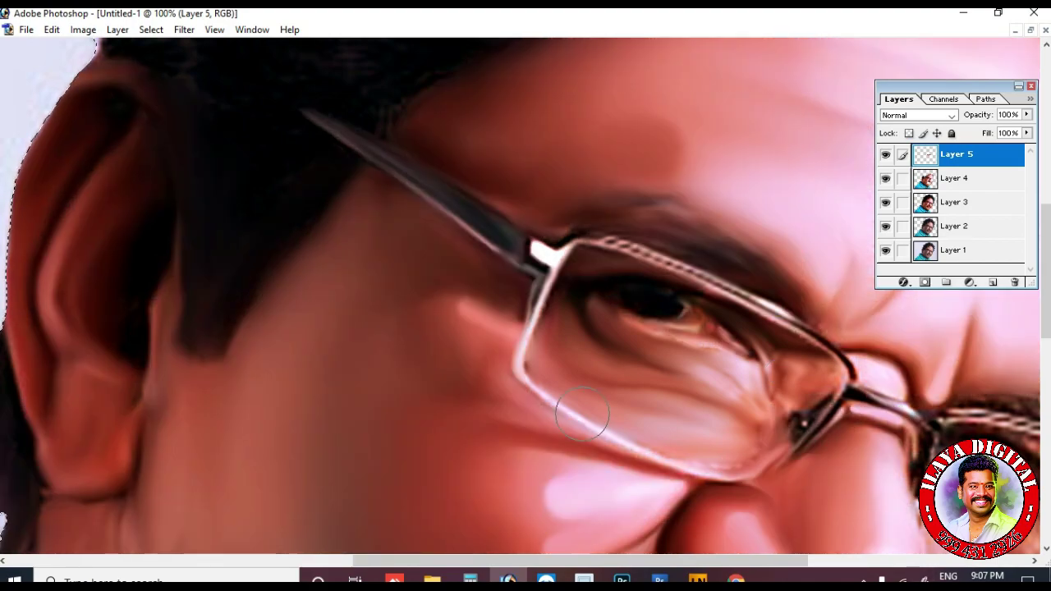
key(bracketright)
key(bracketright)
key(bracketright)
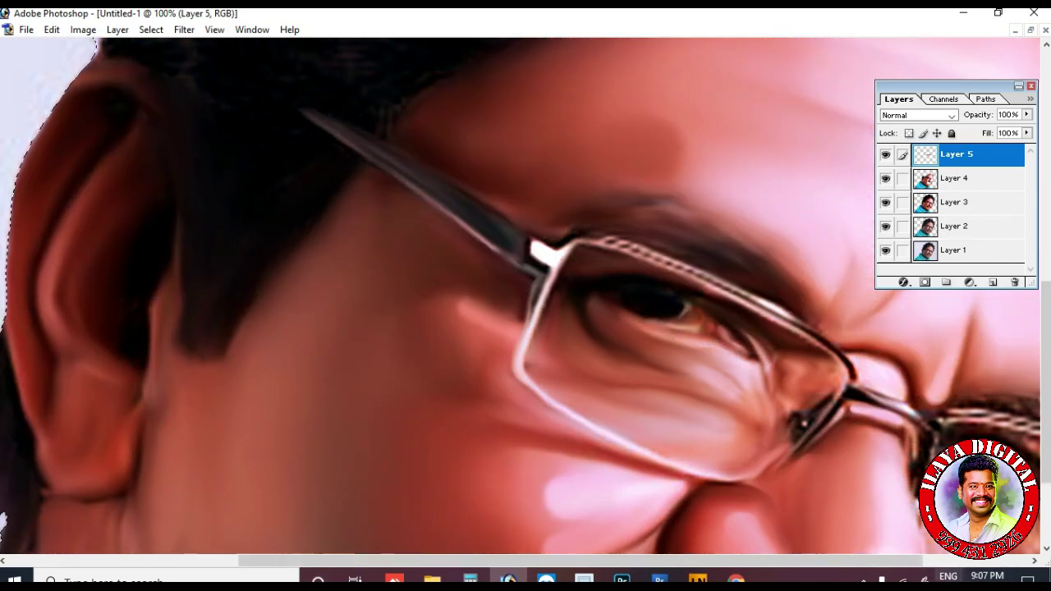
Toggle Layer 5's visibility and examine the painted face from the glasses down to the chin
key(ctrl+minus)
click(886, 155)
click(885, 154)
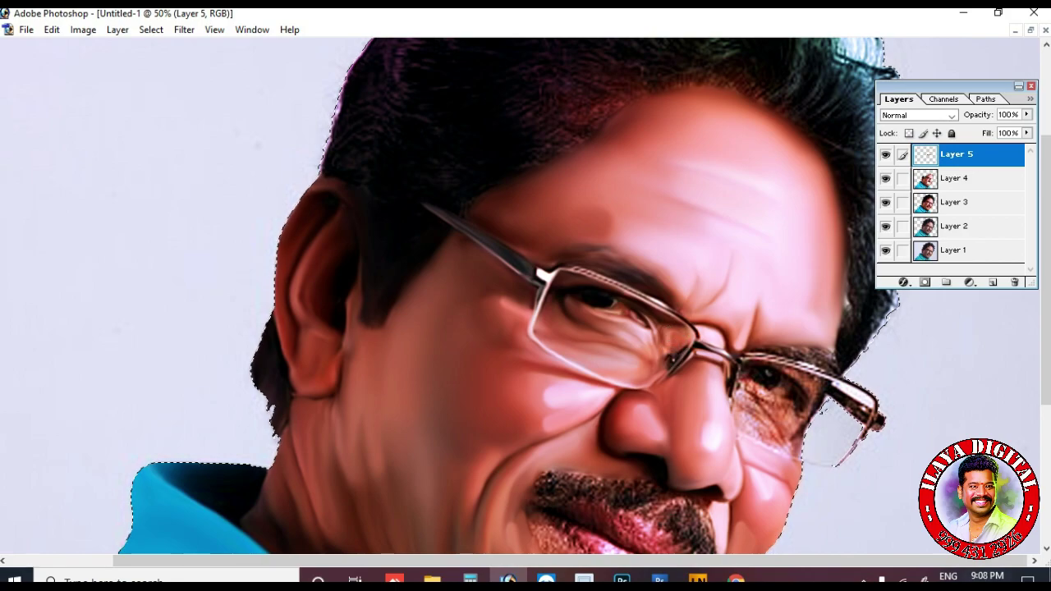
scroll(462, 240, down, 2)
key(ctrl+plus)
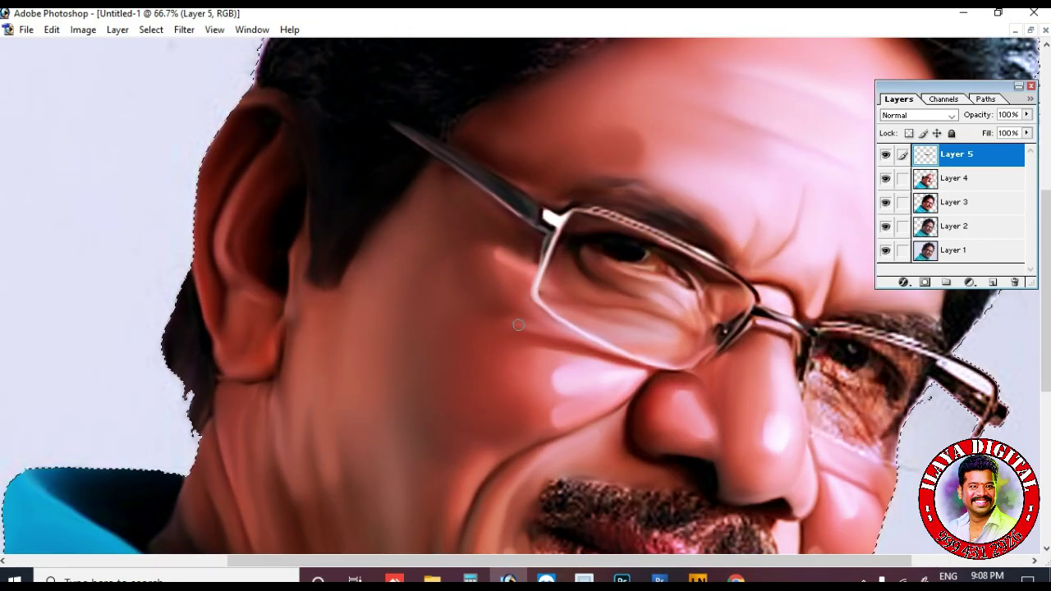
scroll(526, 296, down, 5)
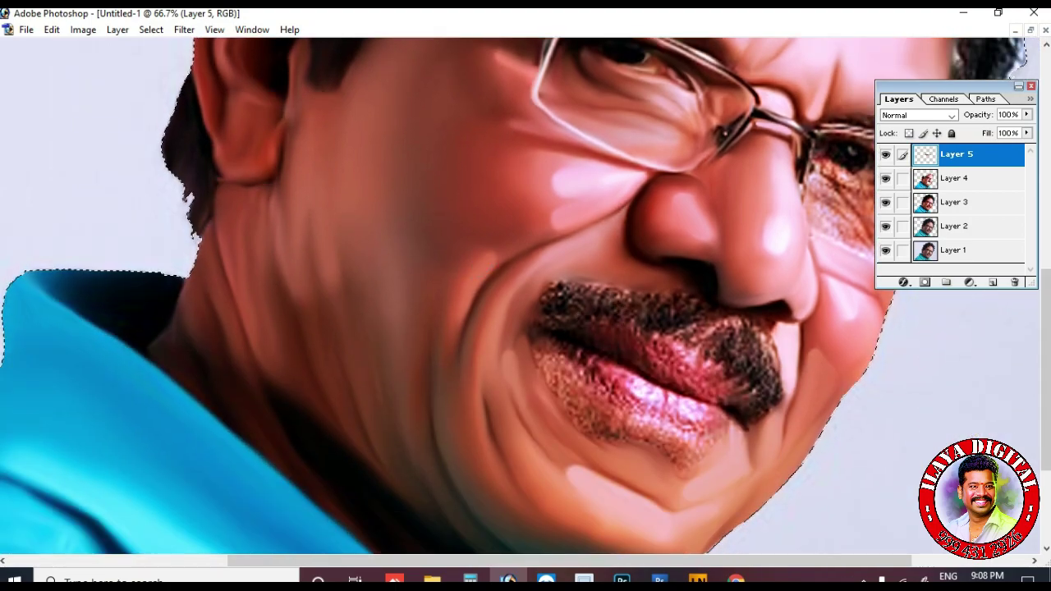
scroll(222, 340, up, 4)
drag(216, 321, 81, 369)
key(ctrl+plus)
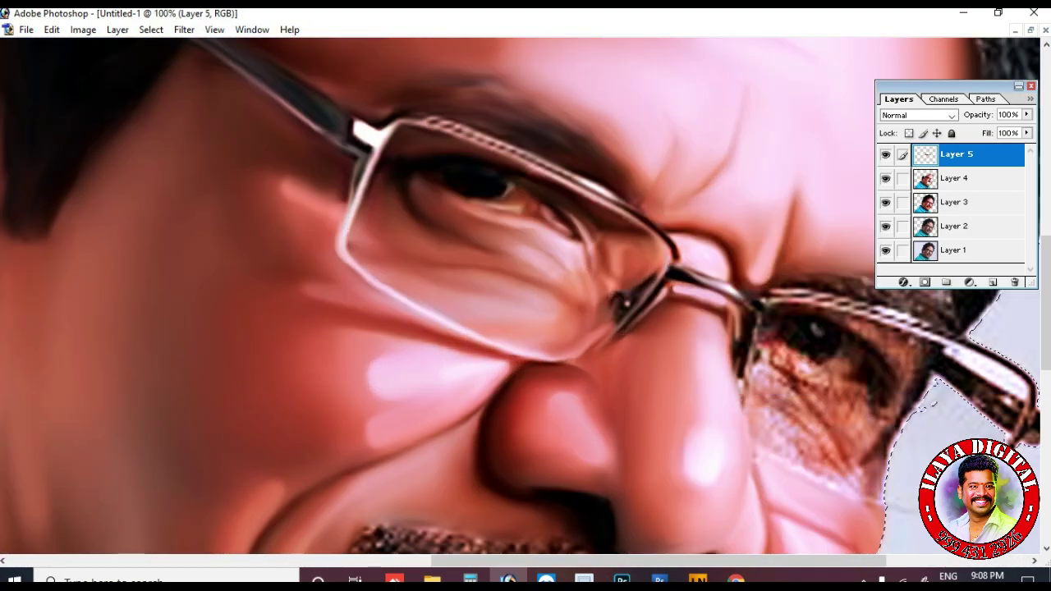
Blend the side of the nose and soften the skin folds inside the near lens beside the nose pad
key(ctrl+plus)
drag(633, 472, 500, 364)
scroll(500, 364, down, 2)
mouse_move(366, 316)
mouse_down()
mouse_move(379, 287)
mouse_move(420, 260)
mouse_move(502, 263)
mouse_move(554, 325)
mouse_up()
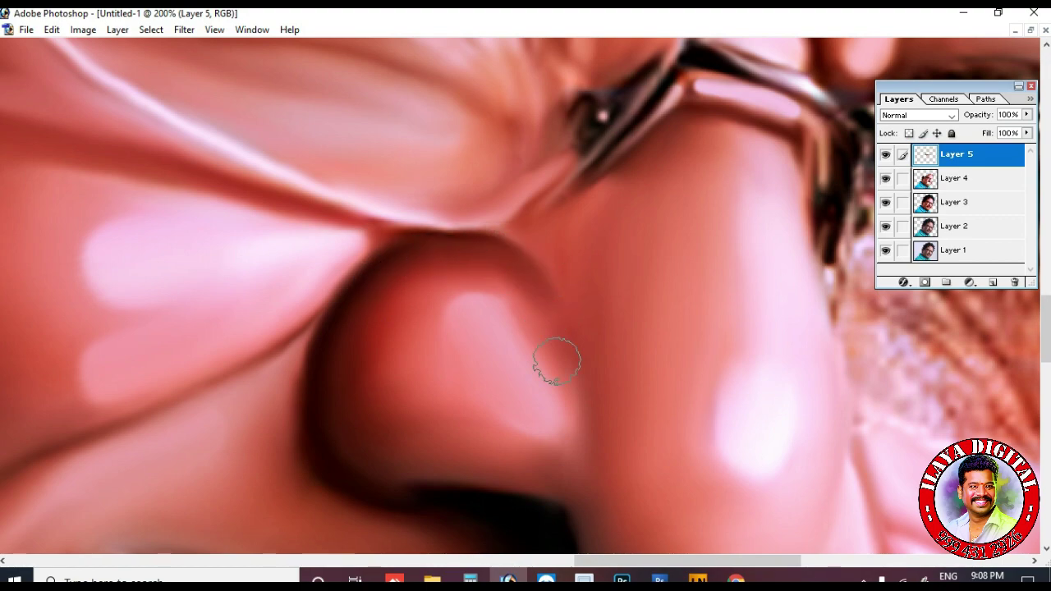
scroll(493, 188, up, 2)
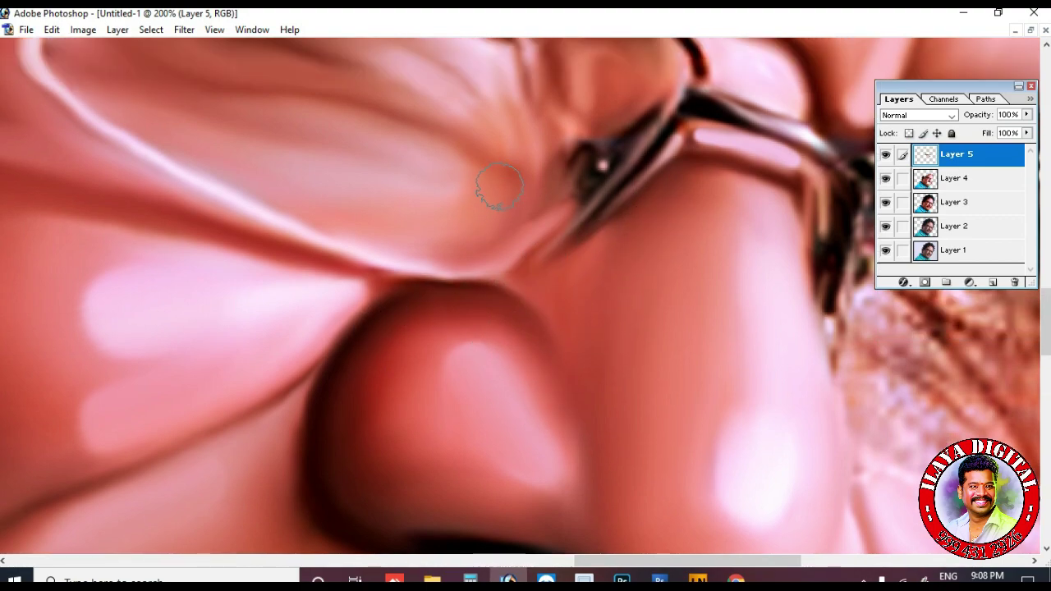
drag(380, 120, 450, 142)
drag(436, 106, 505, 155)
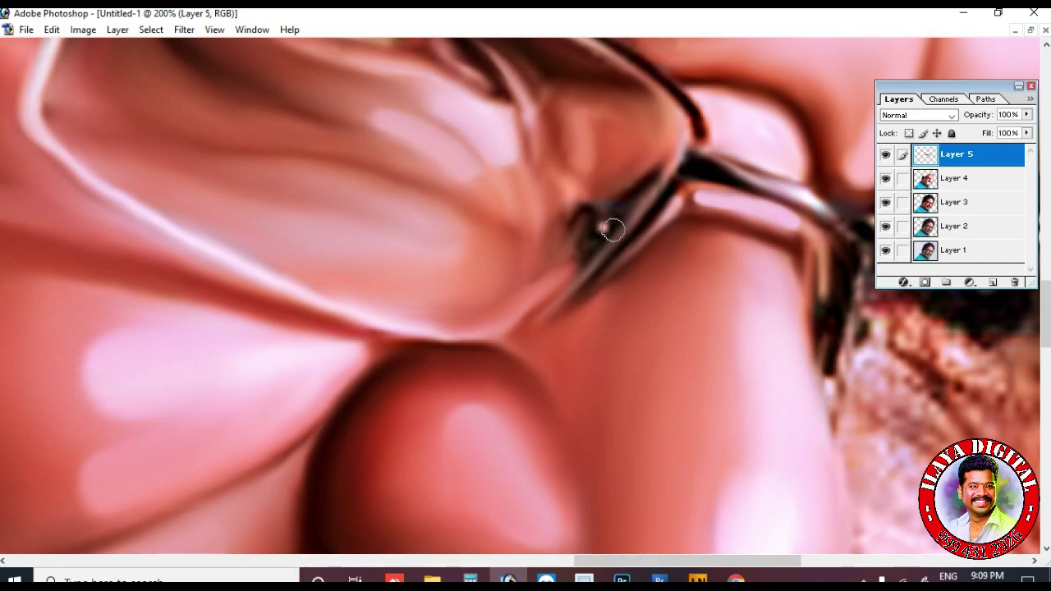
scroll(666, 281, down, 2)
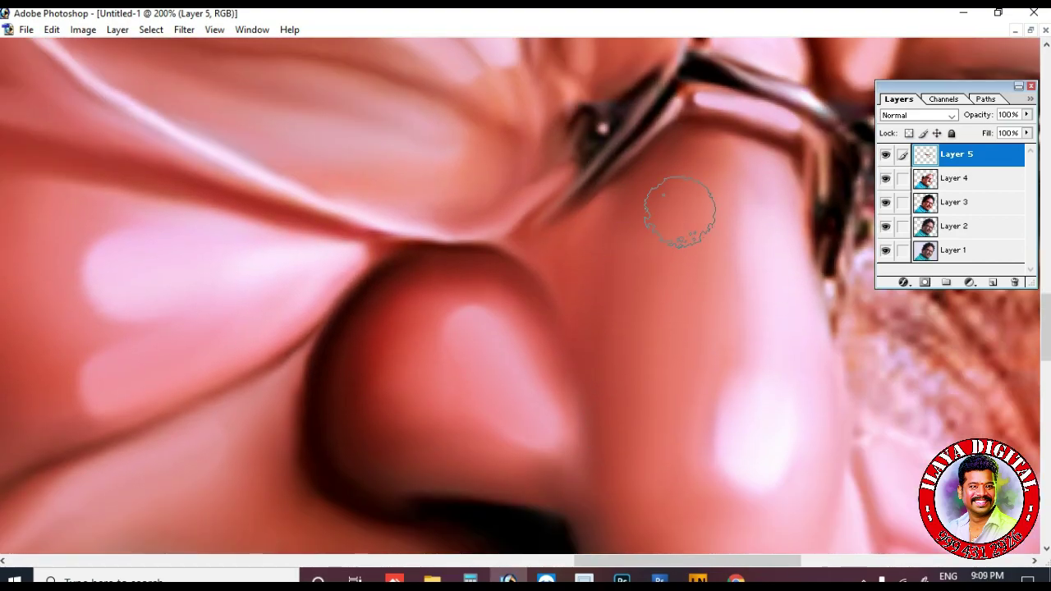
Smooth the edges of the dark nostril openings under the nose with a smaller Smudge brush
scroll(422, 363, down, 3)
drag(439, 284, 412, 302)
key(bracketleft)
key(bracketleft)
key(bracketleft)
key(bracketleft)
key(bracketleft)
key(bracketleft)
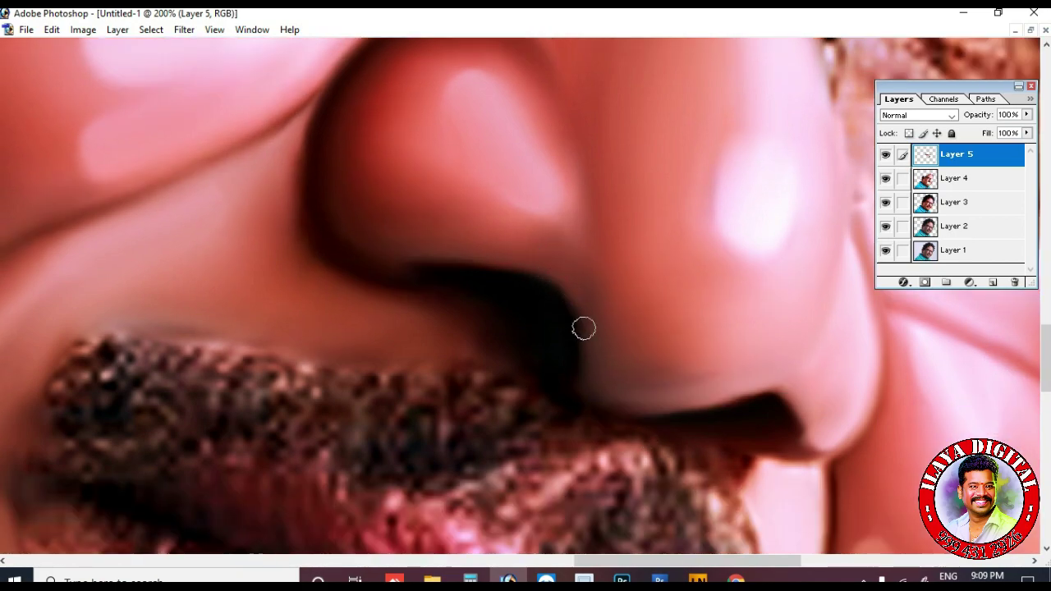
mouse_move(817, 435)
mouse_down()
mouse_move(770, 448)
mouse_move(810, 430)
mouse_up()
Shape the bright highlight on the nose tip and blend the edge of the far nostril wing
key(ctrl+minus)
key(ctrl+minus)
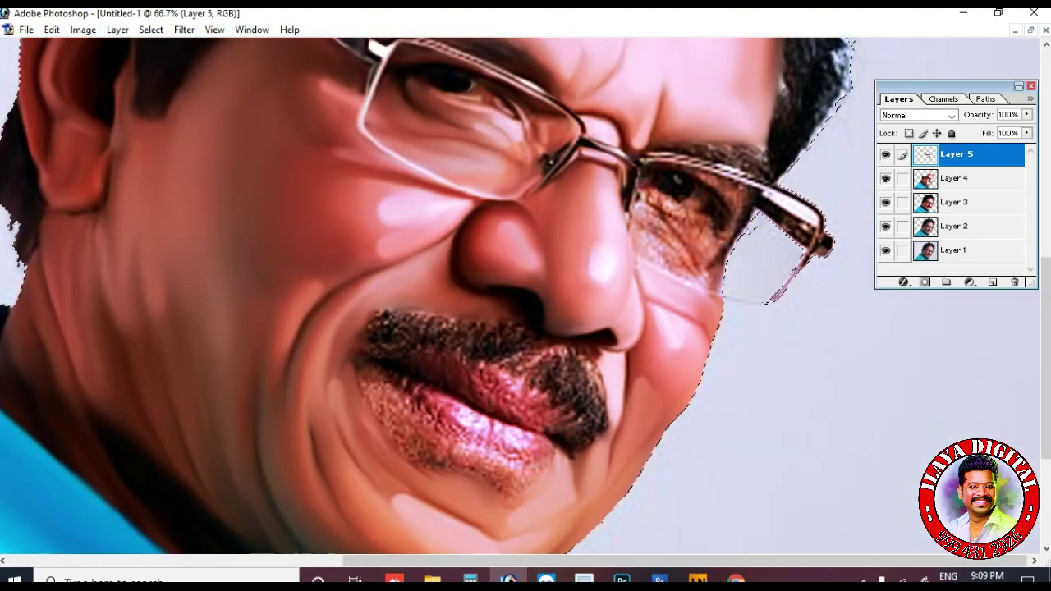
key(ctrl+plus)
key(ctrl+plus)
drag(762, 511, 600, 368)
key(r)
drag(582, 315, 584, 288)
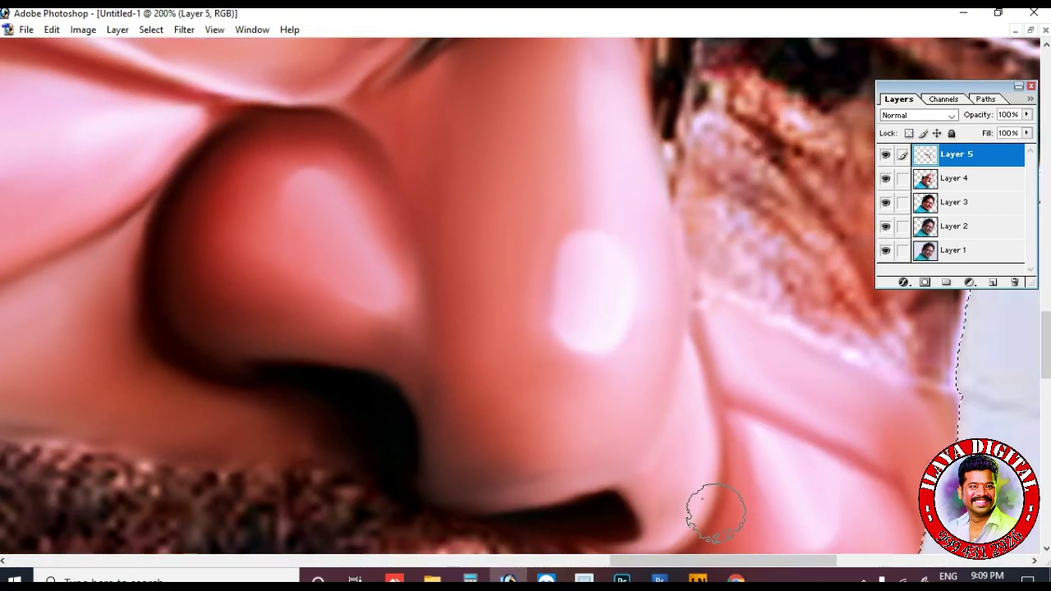
drag(716, 509, 712, 435)
key(bracketleft)
key(bracketleft)
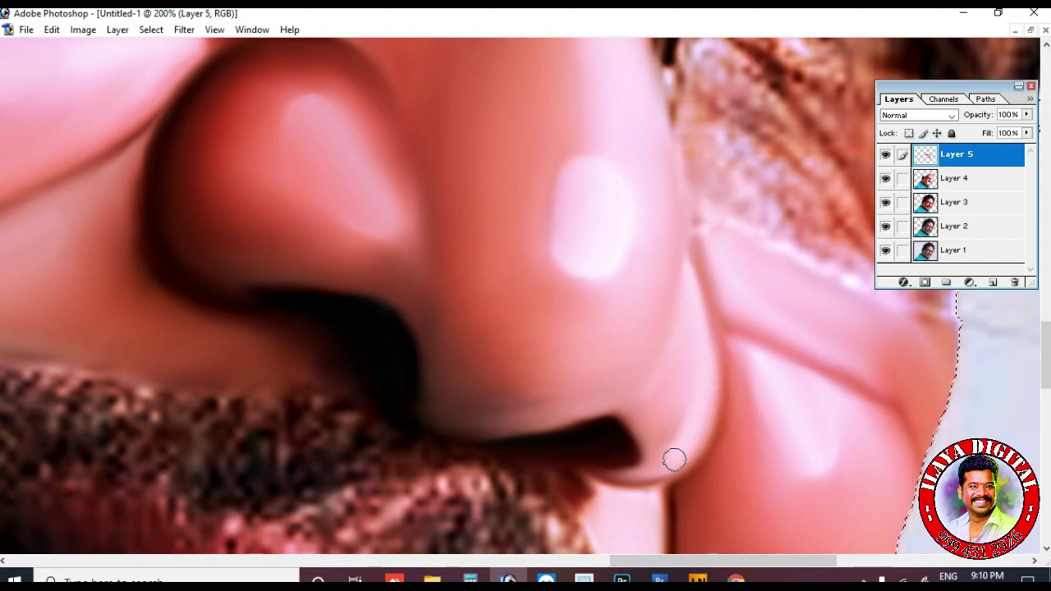
Smudge the stubble below the middle and far end of the lower lip into smooth skin
scroll(1009, 366, down, 1)
scroll(751, 370, down, 3)
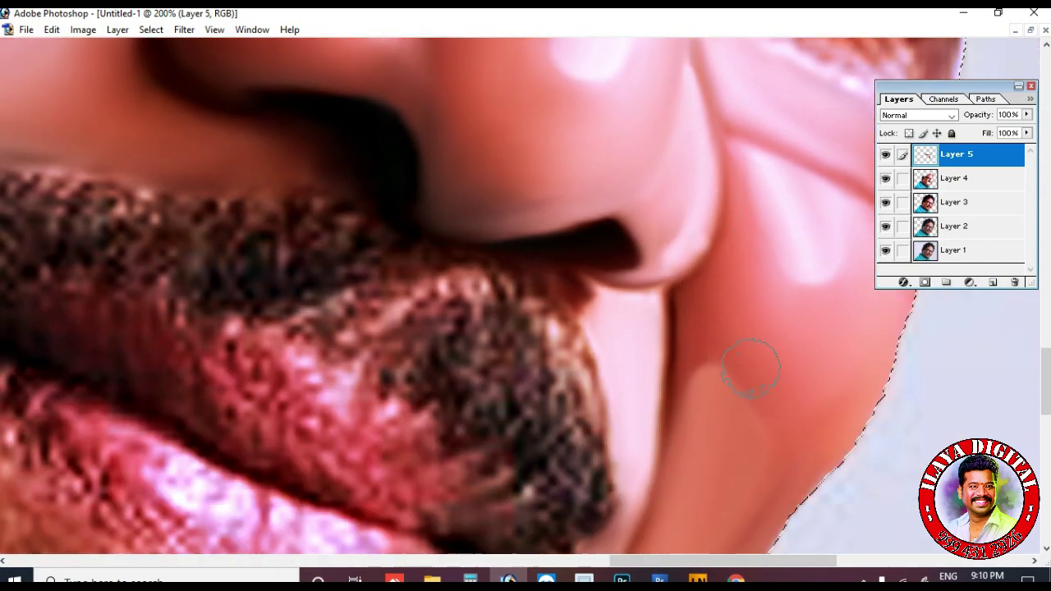
scroll(657, 265, down, 2)
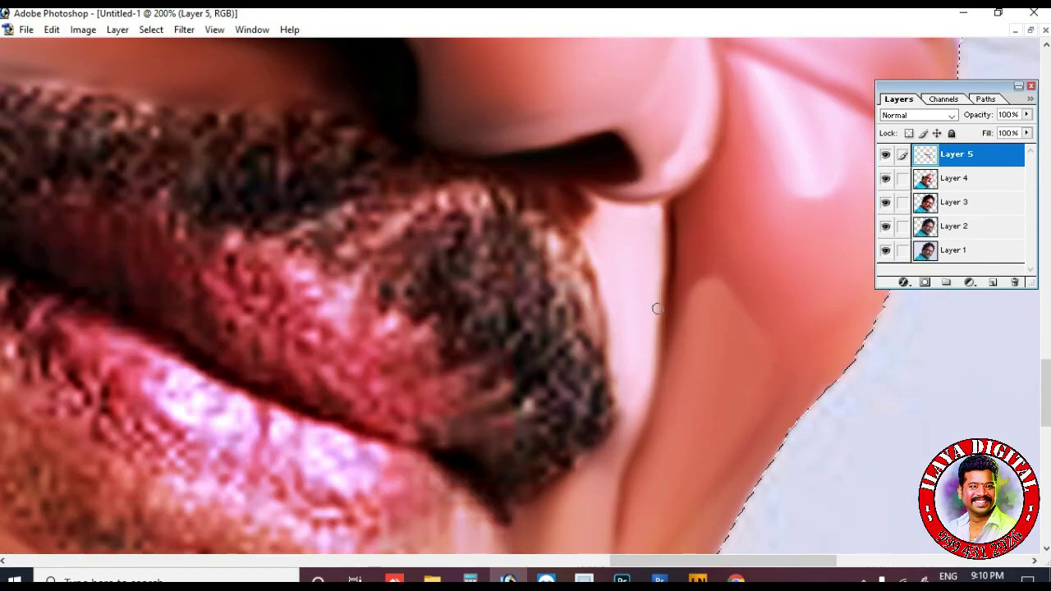
scroll(652, 292, down, 4)
scroll(643, 383, down, 1)
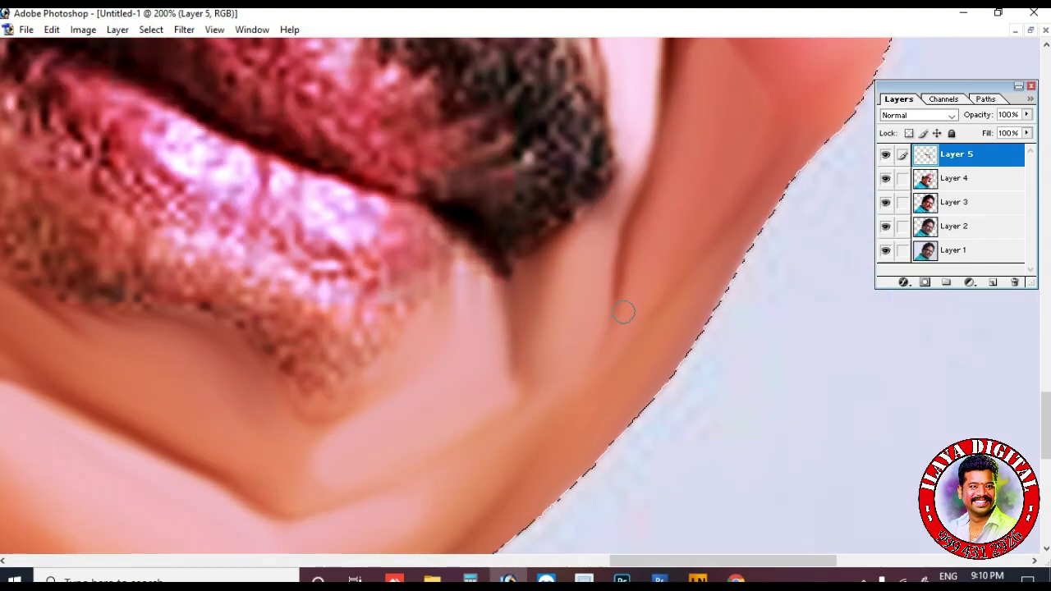
scroll(624, 312, left, 8)
scroll(581, 357, up, 2)
key(ctrl+minus)
scroll(558, 352, down, 1)
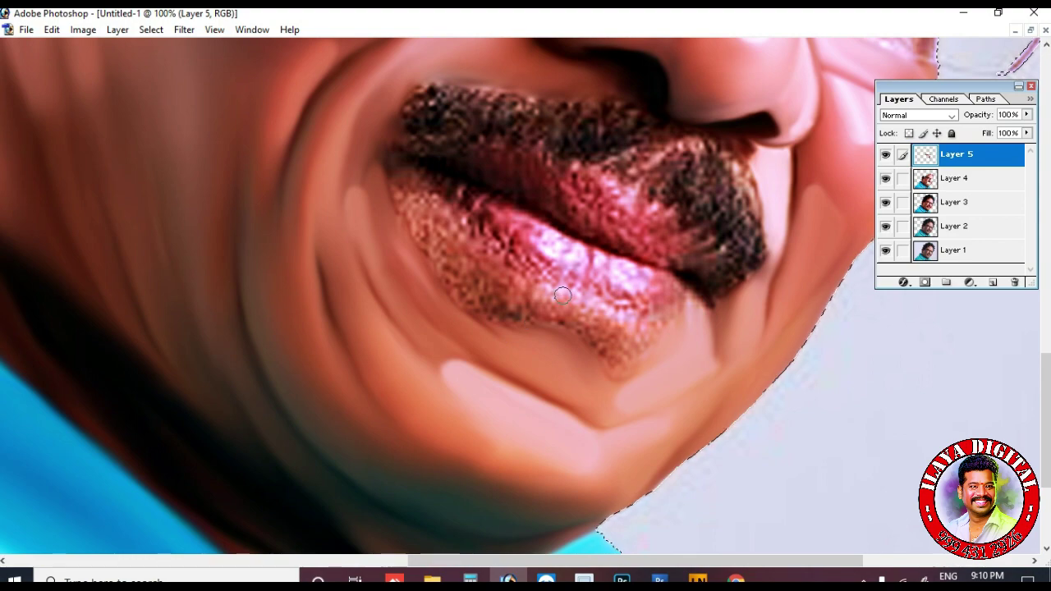
mouse_move(541, 292)
mouse_down()
mouse_move(607, 323)
mouse_move(615, 355)
mouse_move(582, 325)
mouse_move(618, 365)
mouse_move(629, 325)
mouse_move(645, 330)
mouse_move(688, 301)
mouse_move(692, 320)
mouse_move(701, 316)
mouse_move(697, 345)
mouse_up()
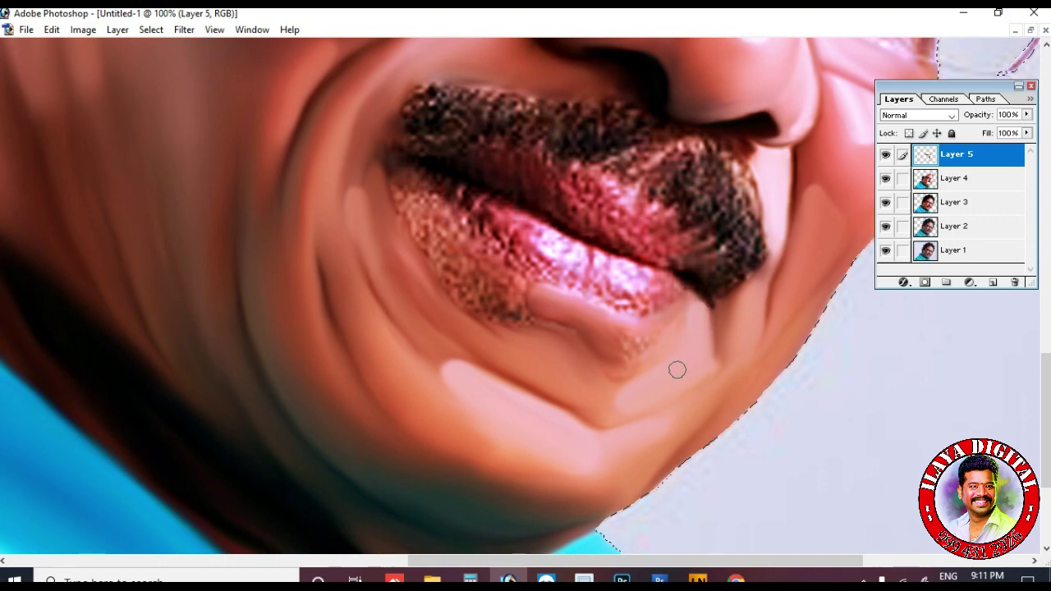
drag(562, 310, 607, 332)
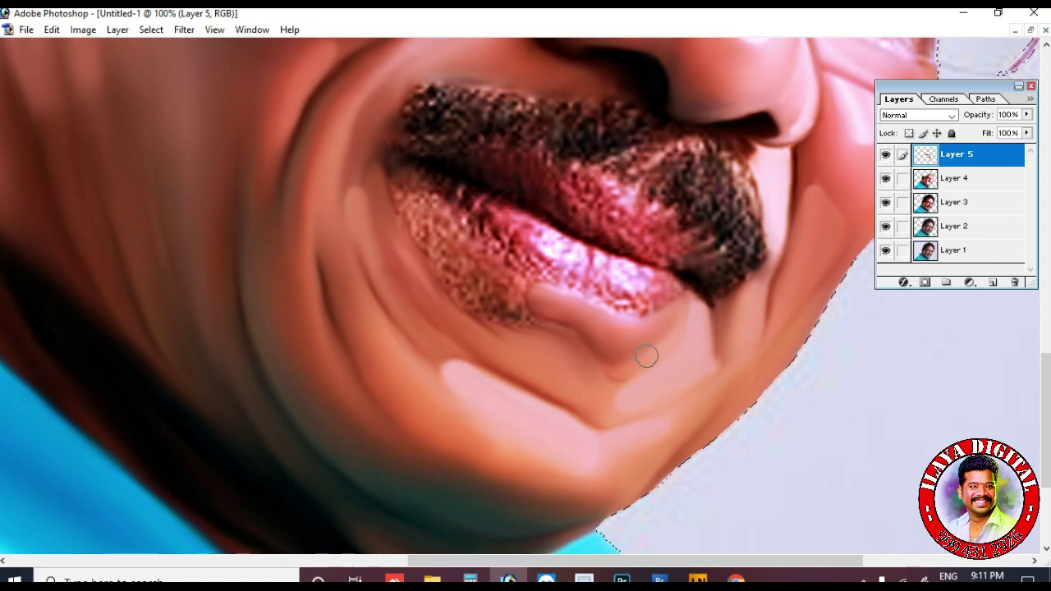
Smudge the remaining stubble between the near mouth corner and the chin into smooth skin
scroll(533, 395, up, 3)
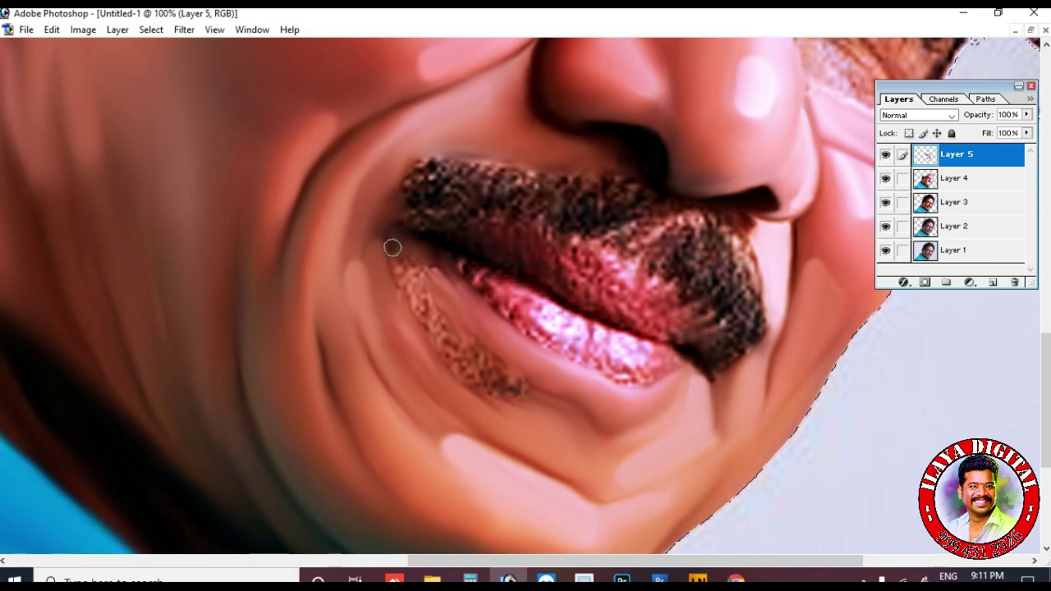
drag(463, 306, 395, 259)
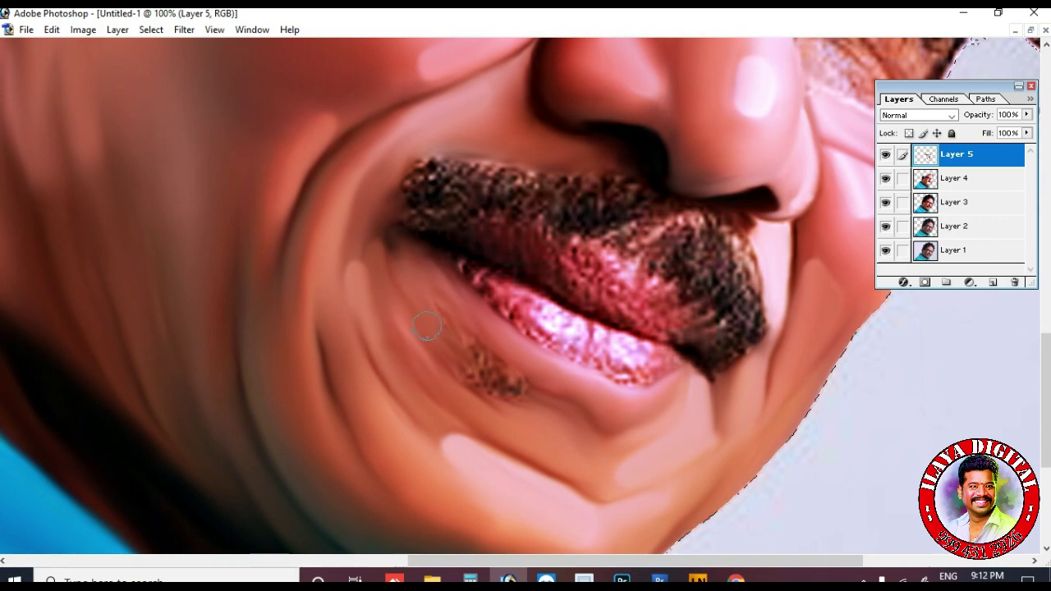
drag(496, 368, 494, 354)
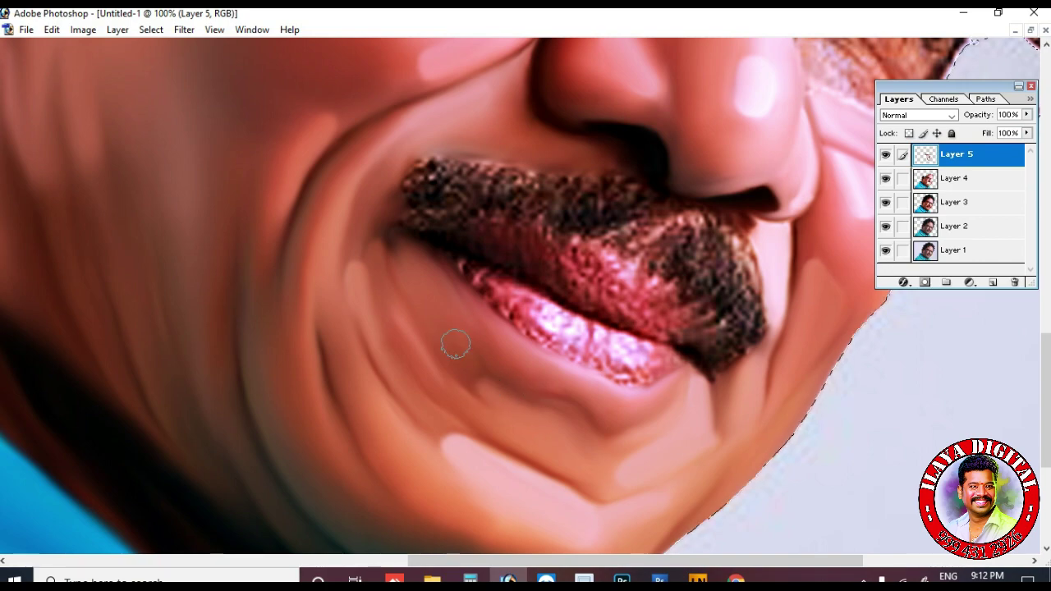
Merge Layer 5 and Layer 4 into one layer
scroll(579, 505, up, 2)
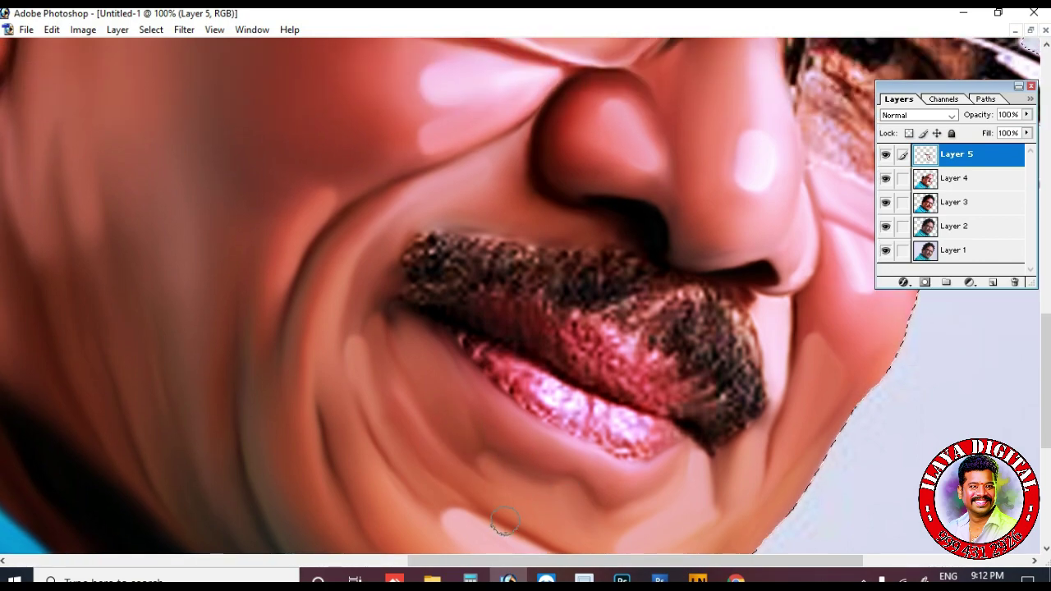
scroll(482, 413, down, 1)
scroll(403, 329, up, 2)
scroll(399, 376, down, 2)
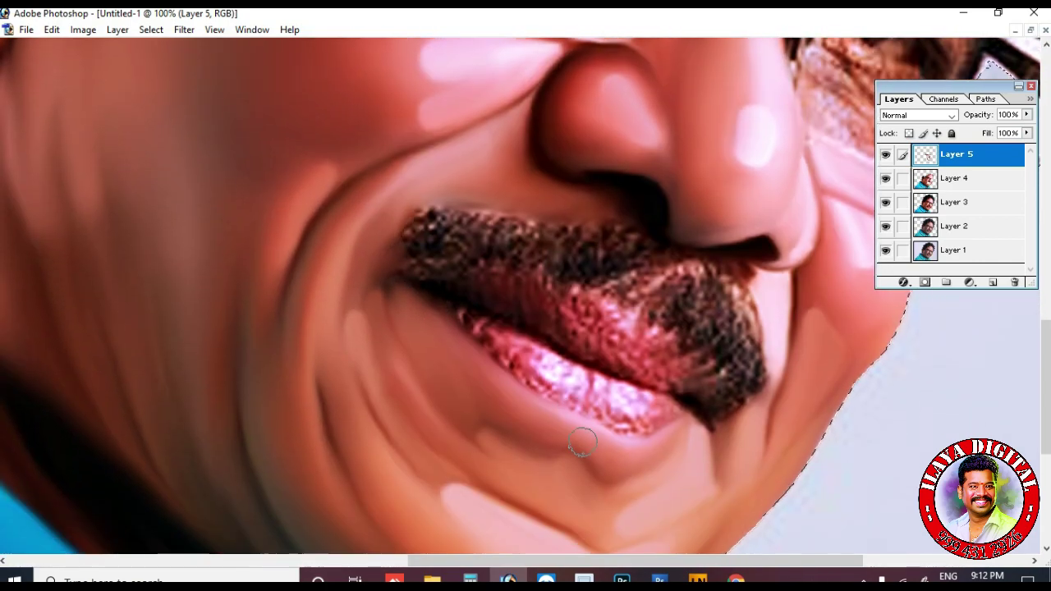
key(ctrl+e)
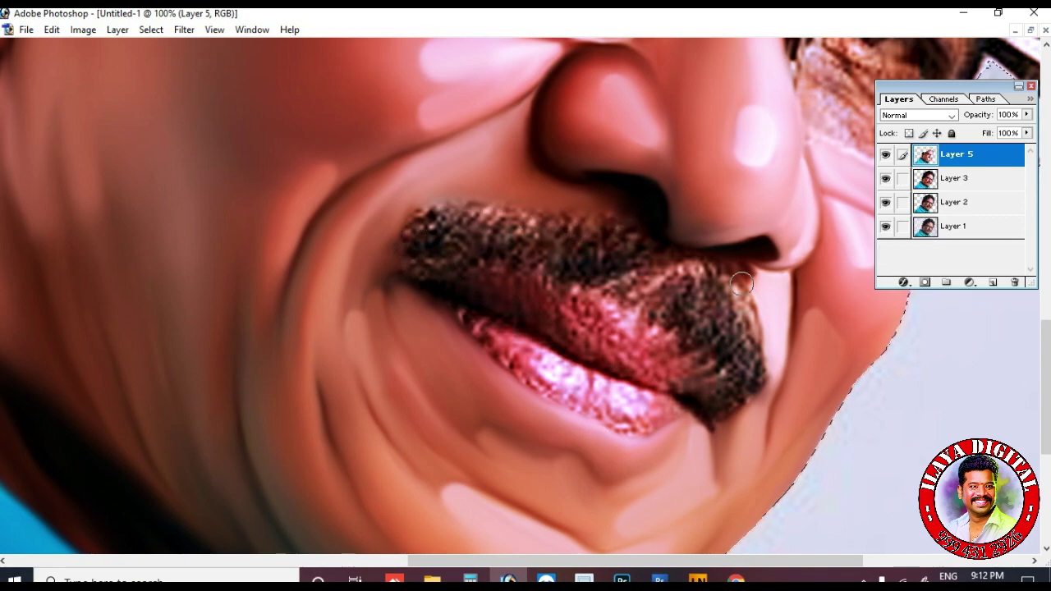
Smudge the speckled outer edge of the lower lip into a smooth contour along its whole length
key(ctrl+plus)
drag(852, 241, 611, 123)
key(bracketleft)
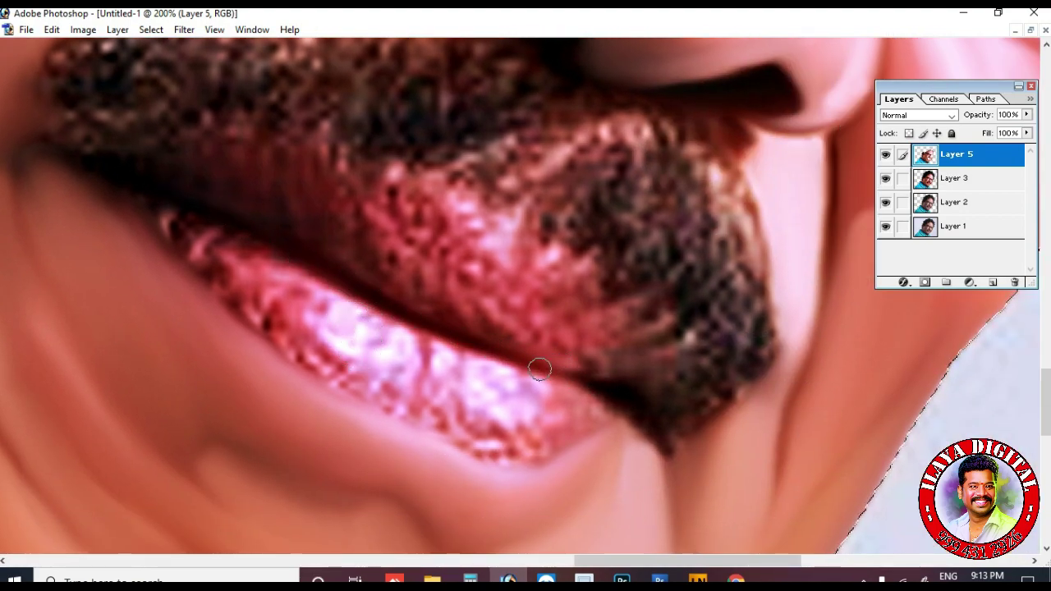
mouse_move(166, 242)
mouse_down()
mouse_move(306, 371)
mouse_move(235, 317)
mouse_move(382, 416)
mouse_move(345, 396)
mouse_move(437, 441)
mouse_move(618, 413)
mouse_move(512, 460)
mouse_move(584, 429)
mouse_move(489, 457)
mouse_move(495, 451)
mouse_move(337, 399)
mouse_move(499, 444)
mouse_move(534, 467)
mouse_move(596, 428)
mouse_up()
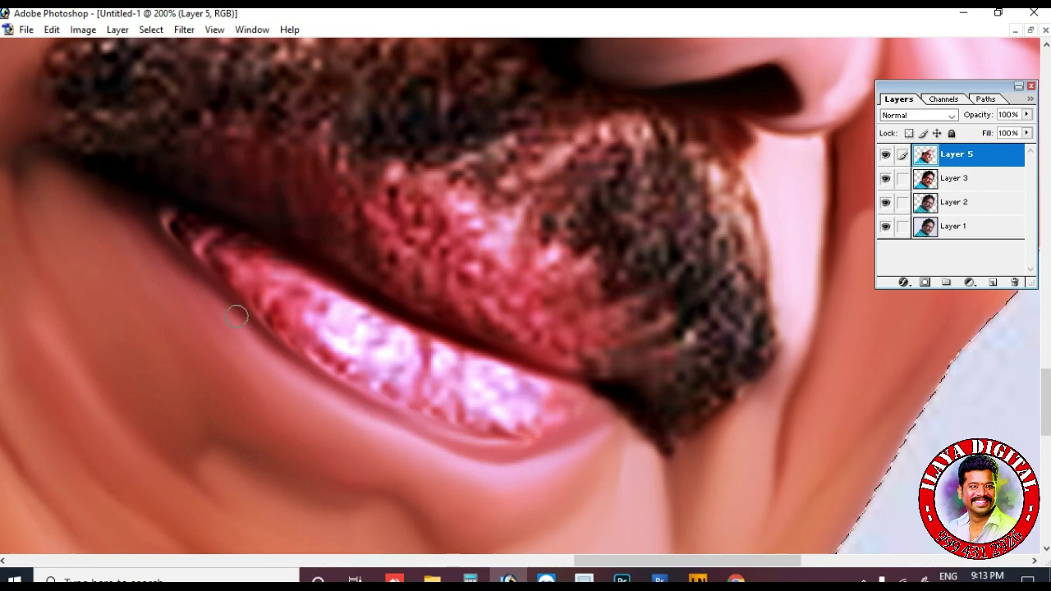
Smudge the near corner and the body of the lower lip into smooth pink tones
key(ctrl+minus)
key(ctrl+plus)
key(ctrl+plus)
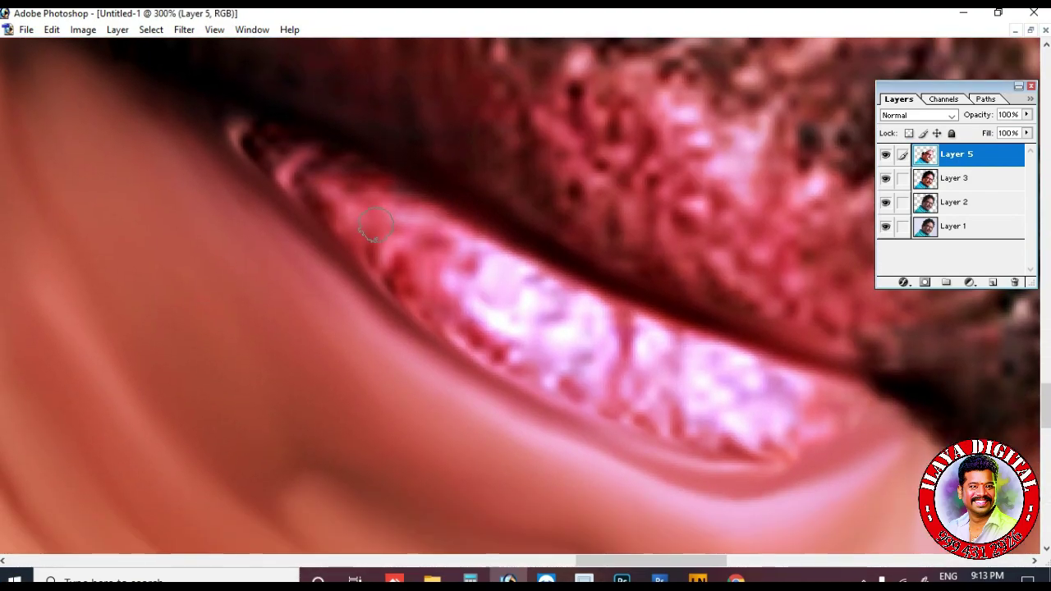
mouse_move(256, 129)
mouse_down()
mouse_move(351, 169)
mouse_move(301, 166)
mouse_move(415, 287)
mouse_up()
scroll(365, 177, down, 1)
key(bracketright)
drag(410, 189, 334, 184)
mouse_move(480, 239)
mouse_down()
mouse_move(539, 262)
mouse_move(523, 266)
mouse_move(444, 210)
mouse_move(535, 303)
mouse_move(424, 218)
mouse_move(614, 307)
mouse_move(783, 342)
mouse_move(754, 361)
mouse_up()
key(bracketleft)
scroll(456, 219, down, 1)
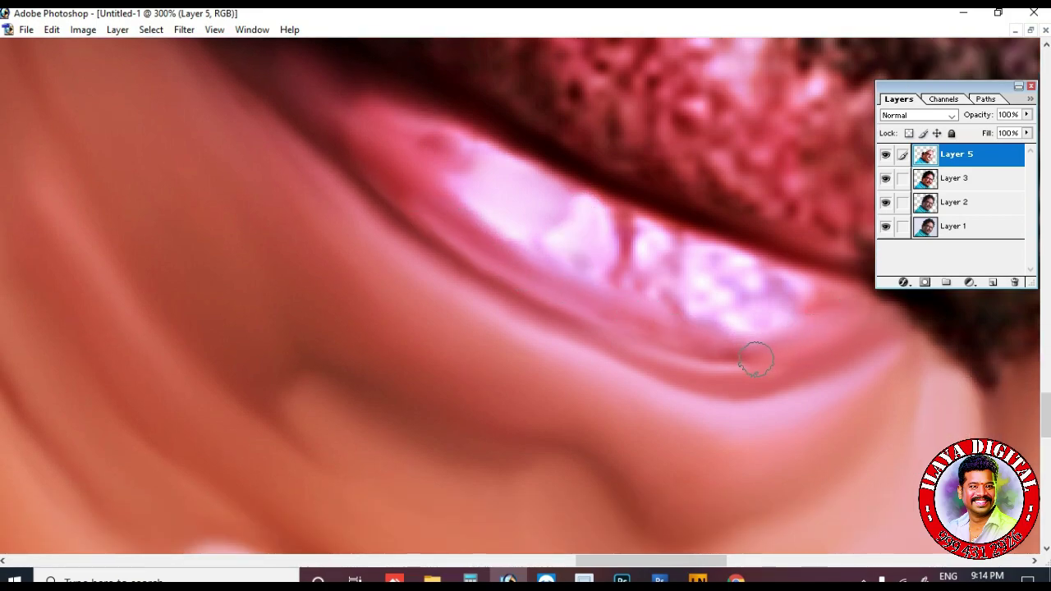
Blend the bright highlight and vertical creases of the lower lip, and smooth the skin just beneath it
mouse_move(684, 333)
mouse_down()
mouse_move(635, 236)
mouse_move(588, 225)
mouse_move(590, 260)
mouse_move(621, 253)
mouse_move(653, 281)
mouse_move(676, 243)
mouse_move(735, 267)
mouse_move(737, 279)
mouse_move(705, 319)
mouse_up()
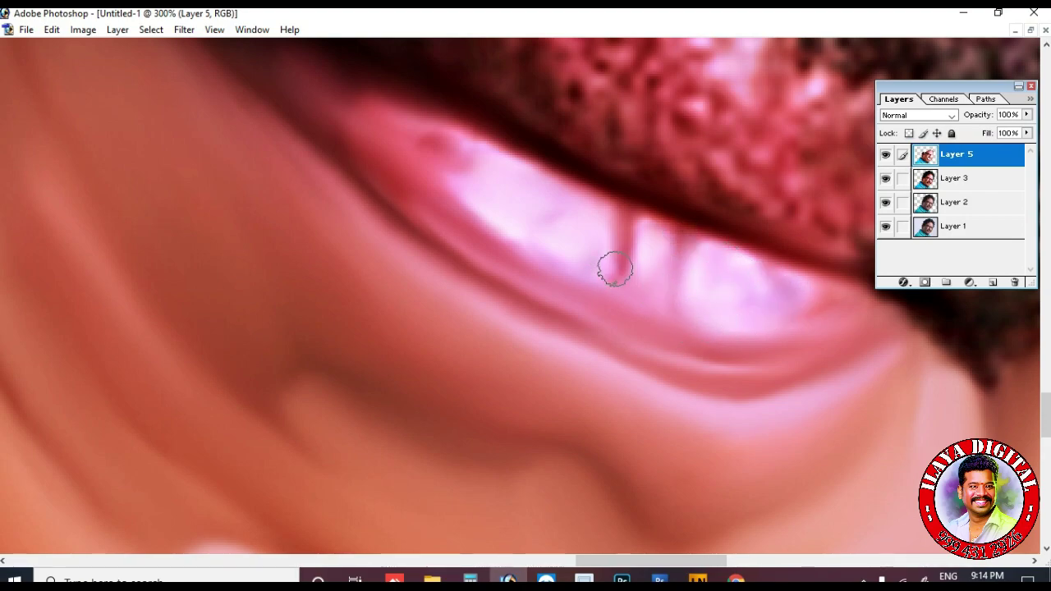
drag(495, 233, 490, 245)
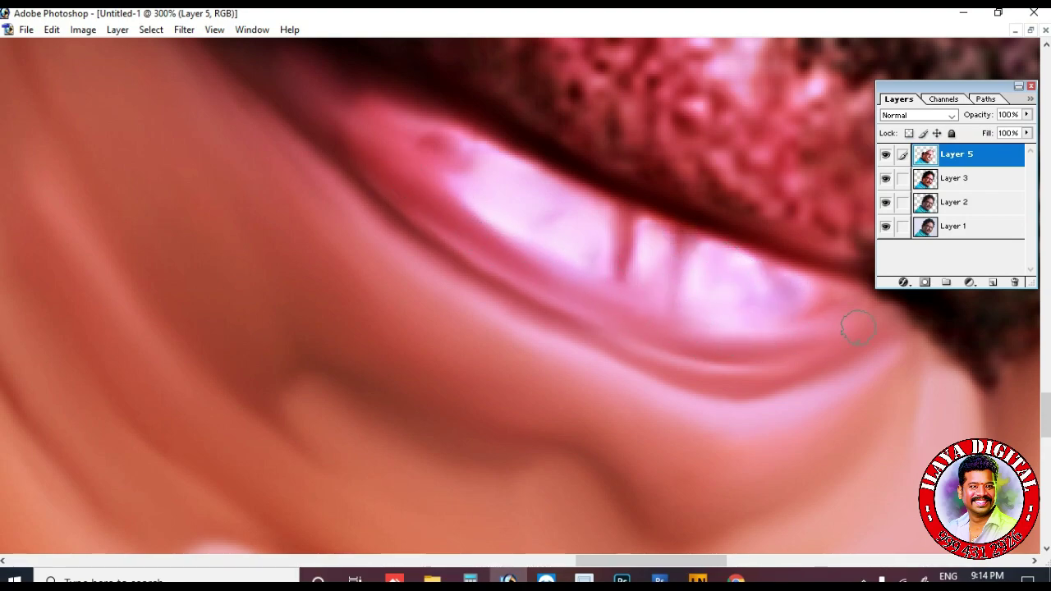
drag(717, 386, 717, 460)
drag(632, 443, 568, 513)
drag(154, 199, 131, 215)
key(ctrl+minus)
drag(574, 394, 527, 323)
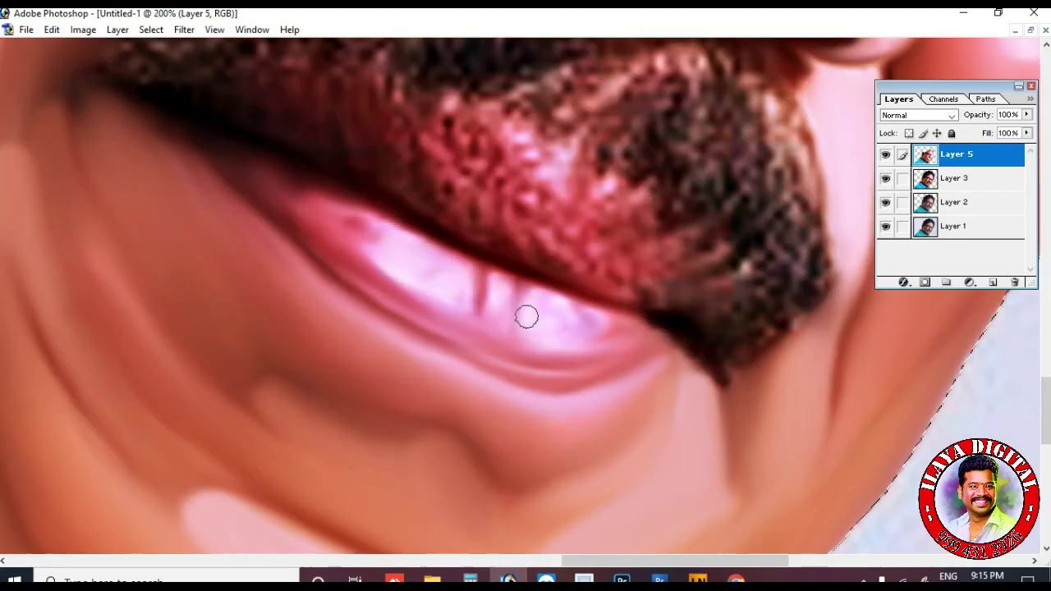
Smudge the dark near part, lower edge and far end of the upper lip into smooth tones
key(ctrl+minus)
key(ctrl+plus)
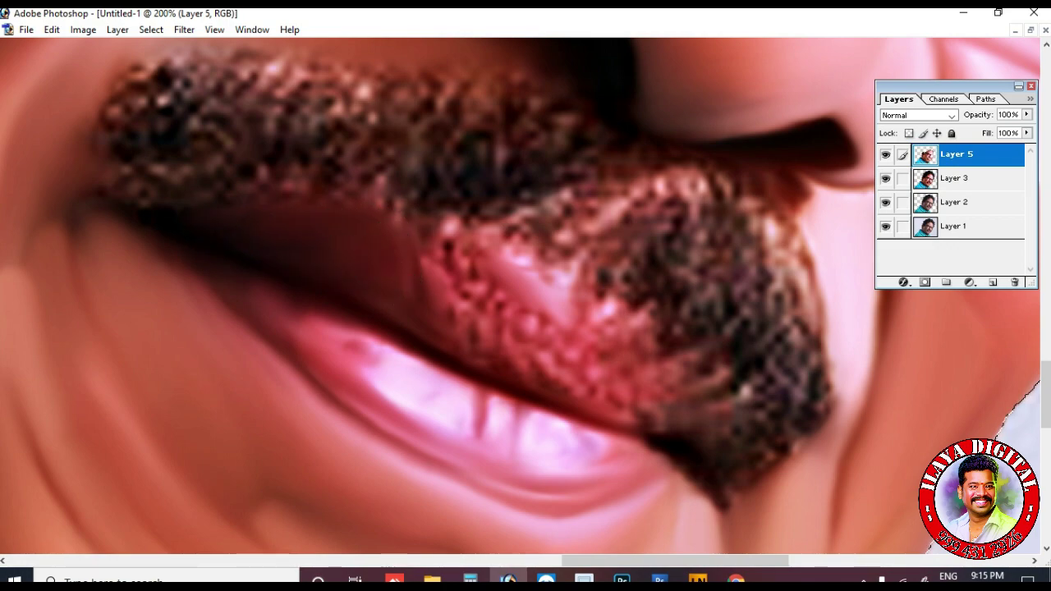
mouse_move(406, 321)
mouse_down()
mouse_move(518, 372)
mouse_move(656, 398)
mouse_move(671, 430)
mouse_move(689, 389)
mouse_move(696, 416)
mouse_up()
scroll(710, 468, down, 2)
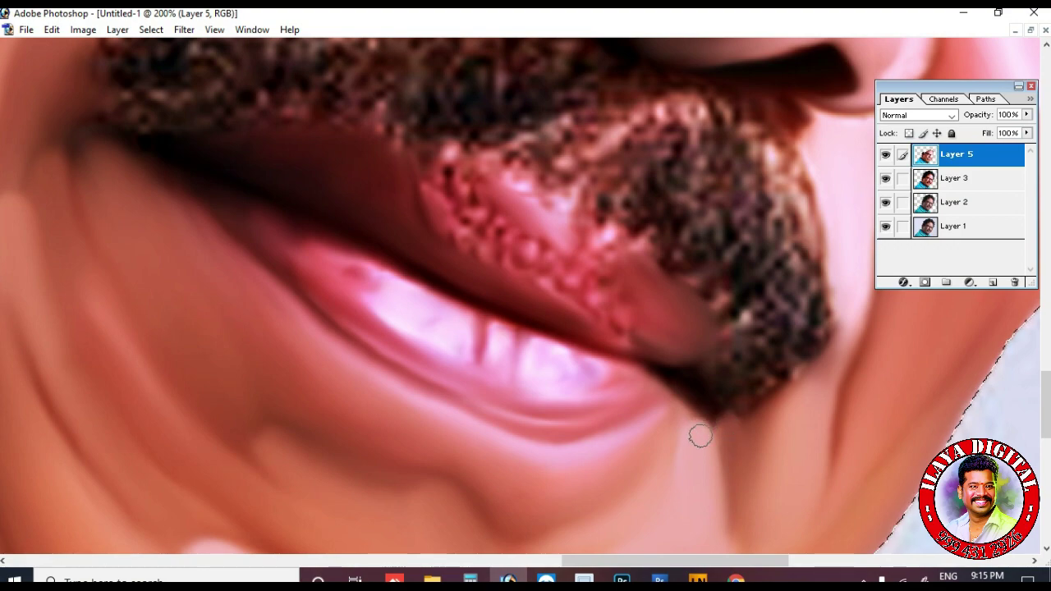
scroll(558, 307, up, 1)
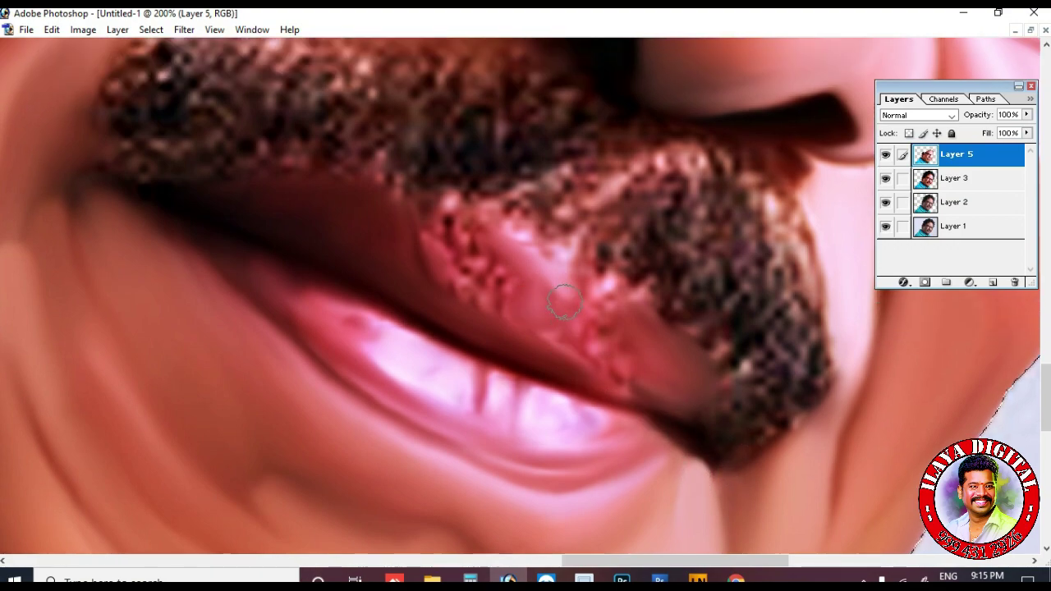
Smudge the speckled middle of the upper lip smooth and shape its light upper edge below the moustache
mouse_move(549, 333)
mouse_down()
mouse_move(647, 390)
mouse_move(537, 341)
mouse_move(639, 397)
mouse_move(619, 338)
mouse_move(638, 384)
mouse_move(678, 382)
mouse_up()
mouse_move(497, 330)
mouse_down()
mouse_move(451, 240)
mouse_move(385, 215)
mouse_move(487, 251)
mouse_up()
mouse_move(418, 222)
mouse_down()
mouse_move(514, 298)
mouse_move(407, 250)
mouse_move(443, 264)
mouse_up()
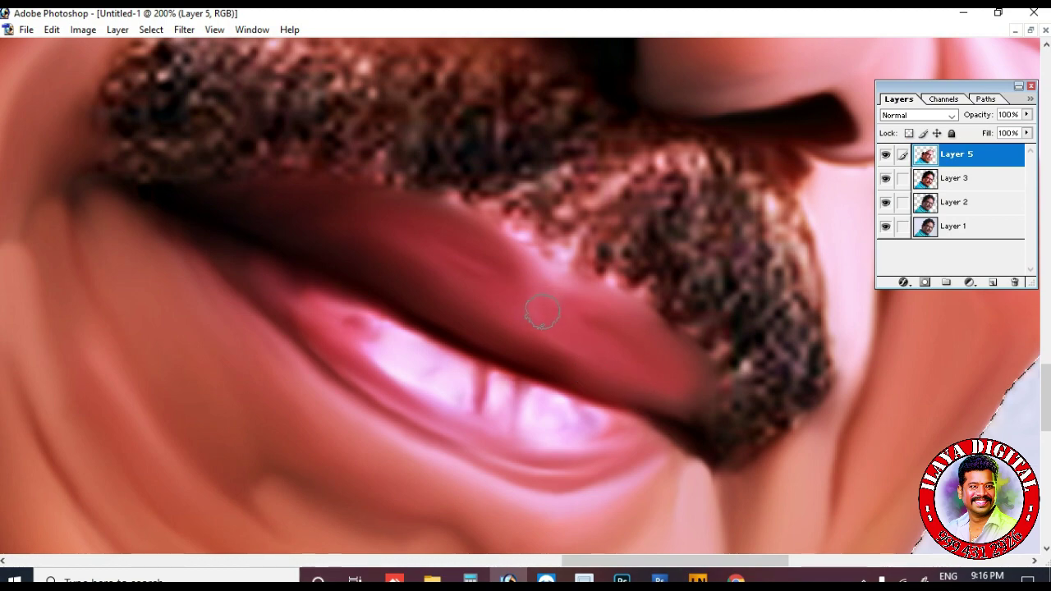
drag(547, 251, 546, 346)
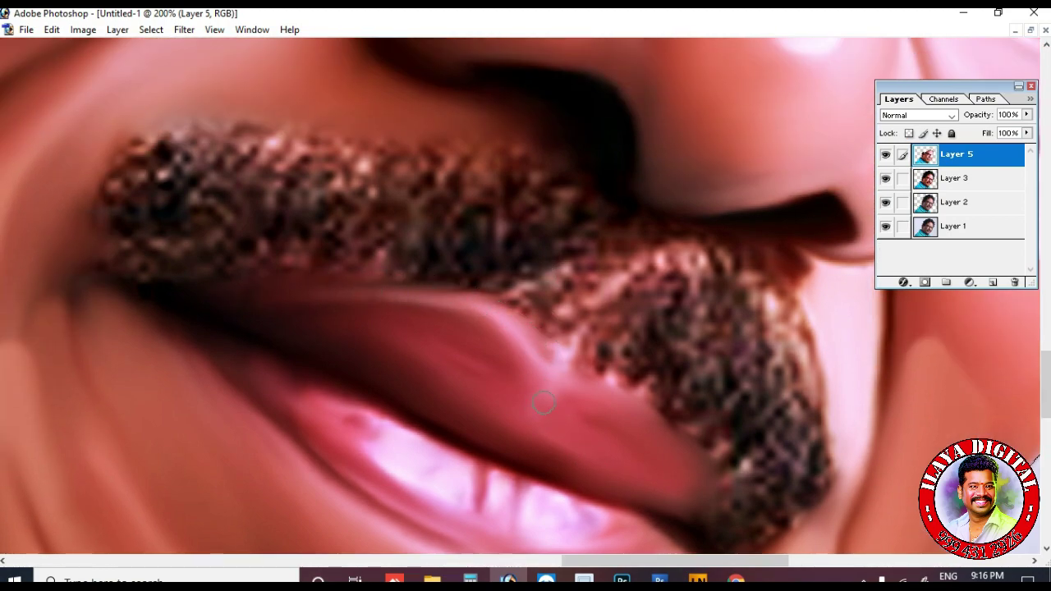
drag(529, 334, 573, 380)
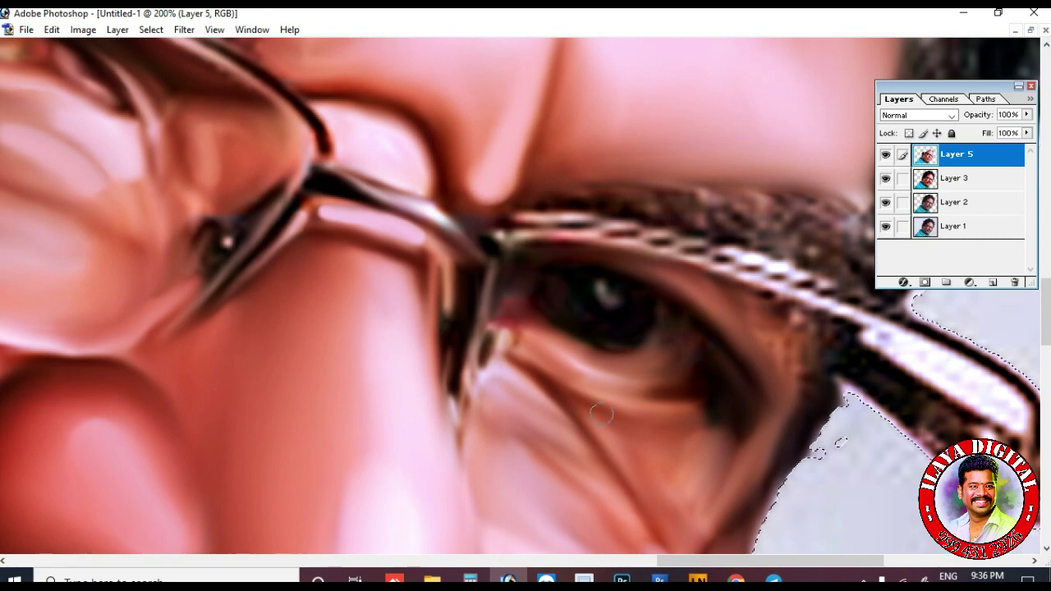
Smudge the skin and shadow at the outer corner of the far eye behind the lens into smooth tones
mouse_move(826, 353)
mouse_down()
mouse_move(838, 375)
mouse_move(825, 426)
mouse_move(814, 355)
mouse_move(784, 380)
mouse_move(718, 303)
mouse_move(807, 353)
mouse_move(774, 418)
mouse_move(744, 427)
mouse_move(799, 382)
mouse_move(761, 450)
mouse_move(750, 507)
mouse_move(729, 422)
mouse_up()
scroll(743, 427, down, 2)
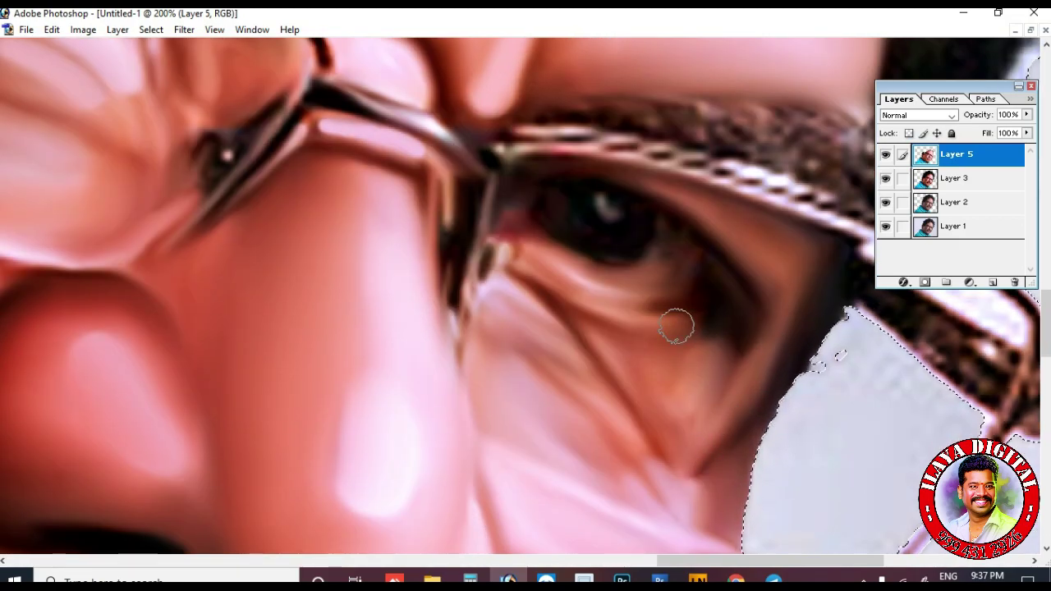
scroll(656, 321, up, 2)
key(])
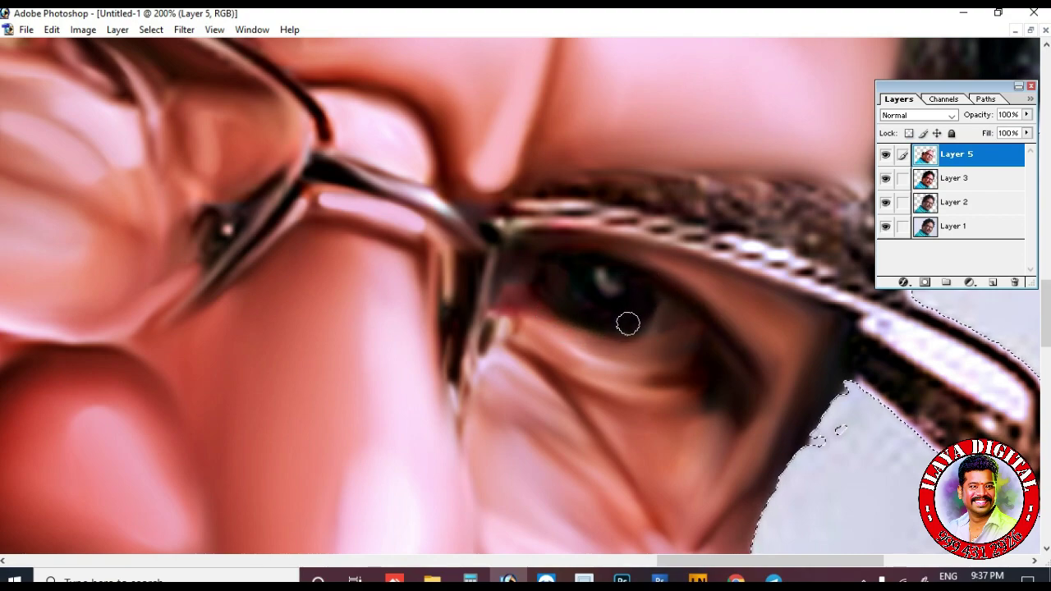
scroll(460, 287, down, 4)
key(ctrl+minus)
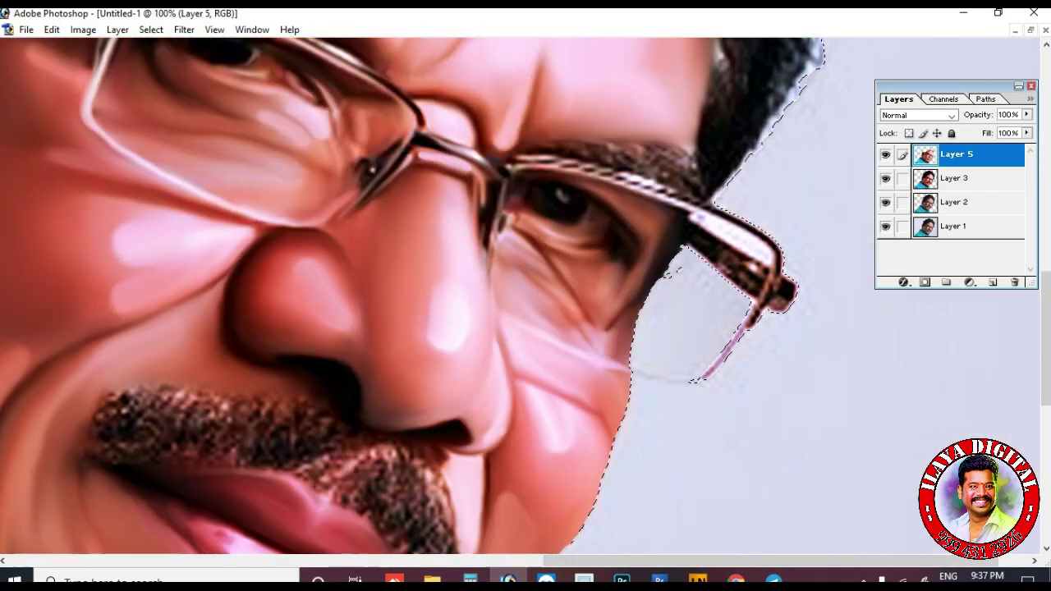
Smudge the jagged top rim of the far lens into a smooth metallic line
scroll(747, 346, up, 2)
key(ctrl+plus)
drag(928, 409, 717, 490)
key(])
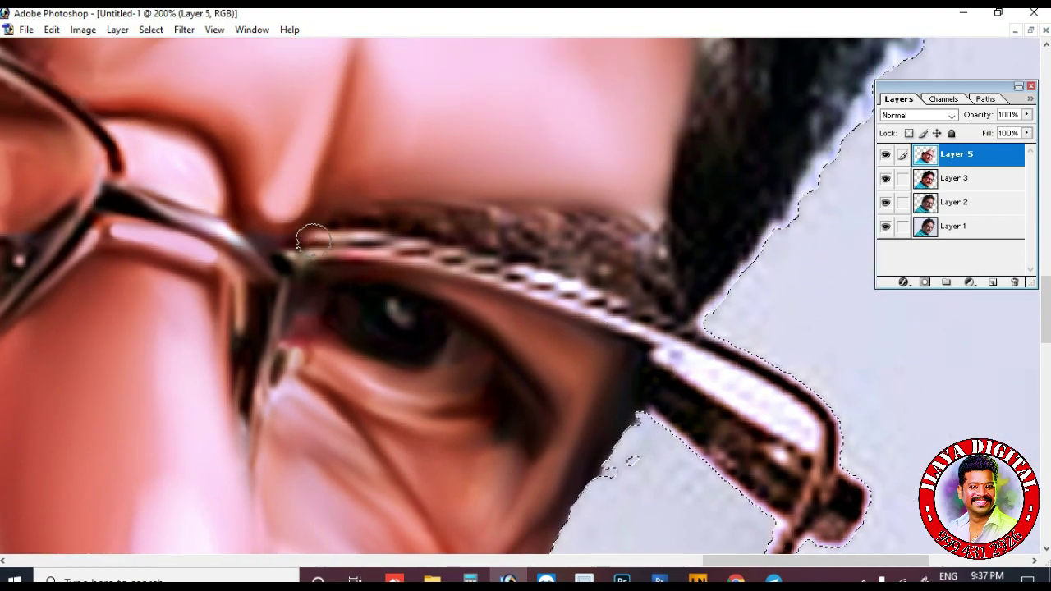
drag(312, 239, 668, 348)
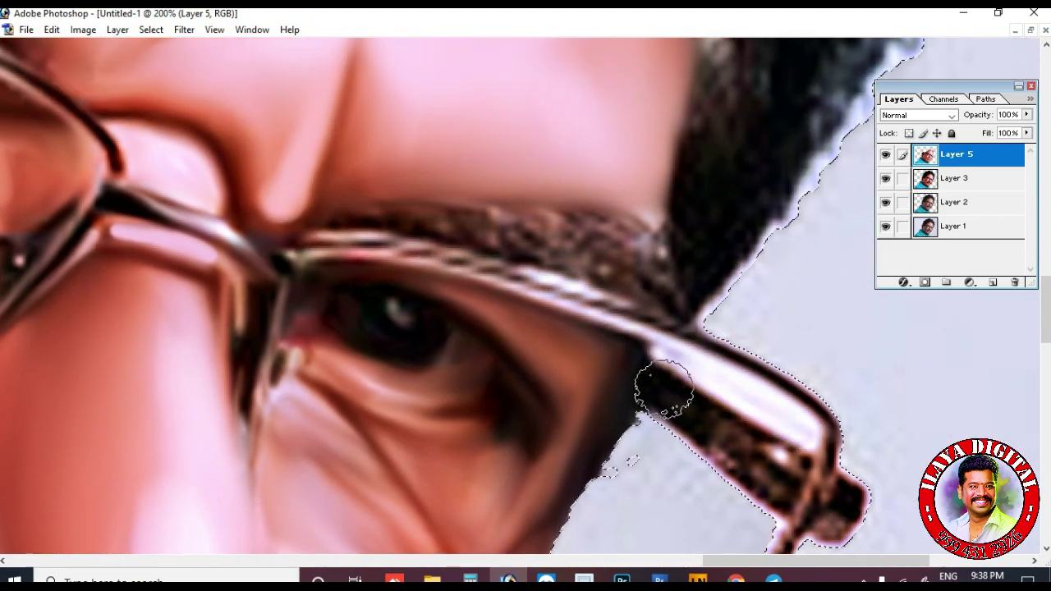
Smudge the far temple arm of the glasses, its hinge end and the outer lens rim smooth
mouse_move(658, 406)
mouse_down()
mouse_move(744, 478)
mouse_move(756, 520)
mouse_move(650, 372)
mouse_move(805, 463)
mouse_move(749, 441)
mouse_move(786, 495)
mouse_up()
drag(692, 342, 780, 401)
scroll(828, 375, down, 2)
mouse_move(828, 375)
mouse_down()
mouse_move(761, 377)
mouse_move(848, 397)
mouse_move(834, 458)
mouse_move(797, 384)
mouse_move(776, 389)
mouse_move(821, 336)
mouse_move(670, 536)
mouse_up()
scroll(831, 460, down, 2)
scroll(669, 538, up, 1)
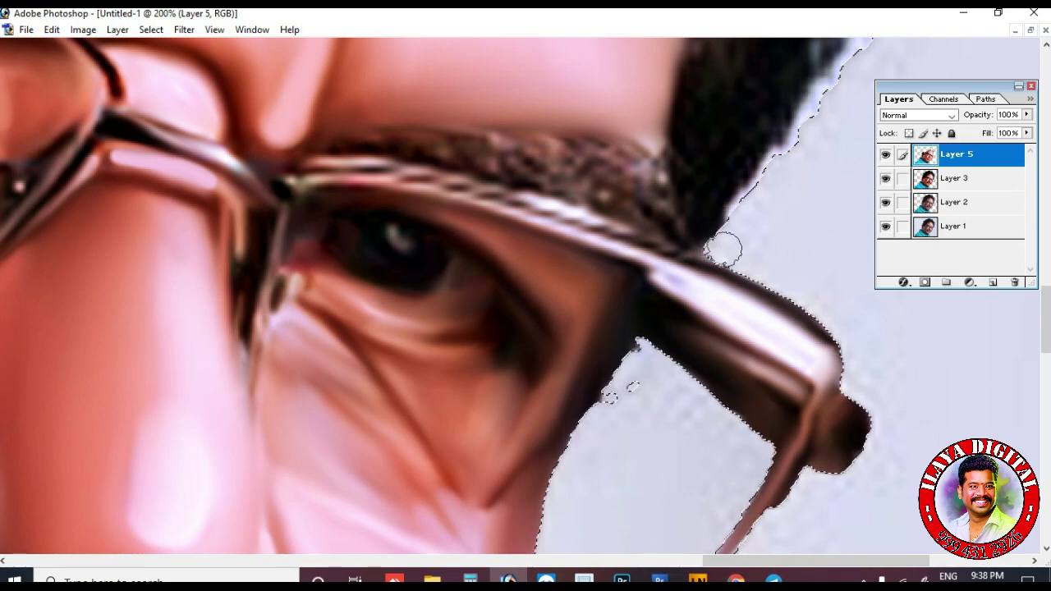
Smudge the far eyebrow above the glasses into soft, smooth hair strokes up to the hairline
scroll(615, 265, up, 1)
mouse_move(615, 266)
mouse_down()
mouse_move(393, 191)
mouse_move(567, 220)
mouse_move(486, 231)
mouse_move(367, 186)
mouse_move(614, 224)
mouse_move(650, 243)
mouse_move(528, 244)
mouse_move(659, 248)
mouse_move(674, 279)
mouse_up()
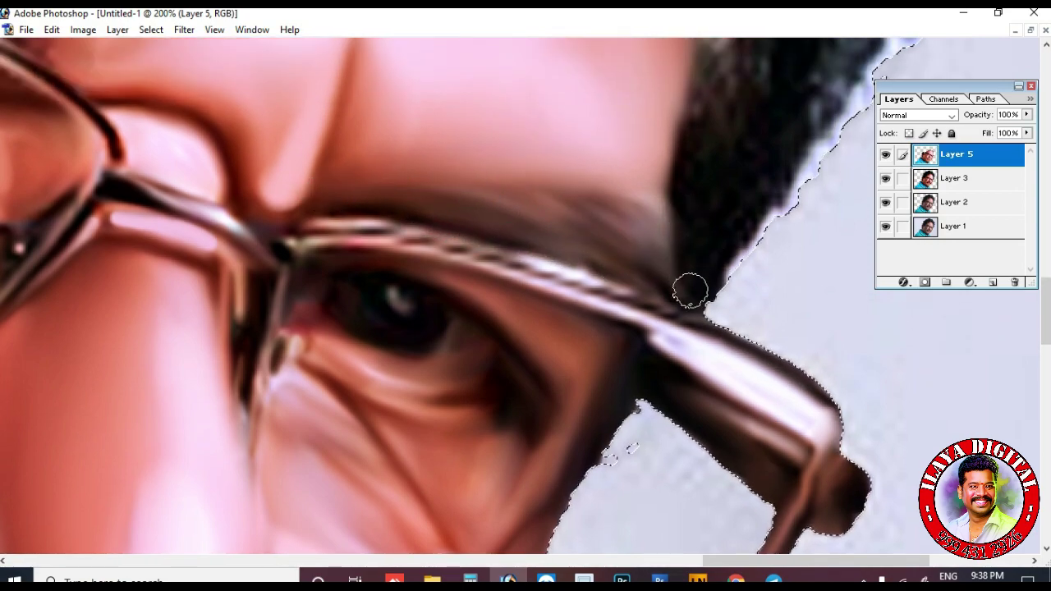
key(ctrl+minus)
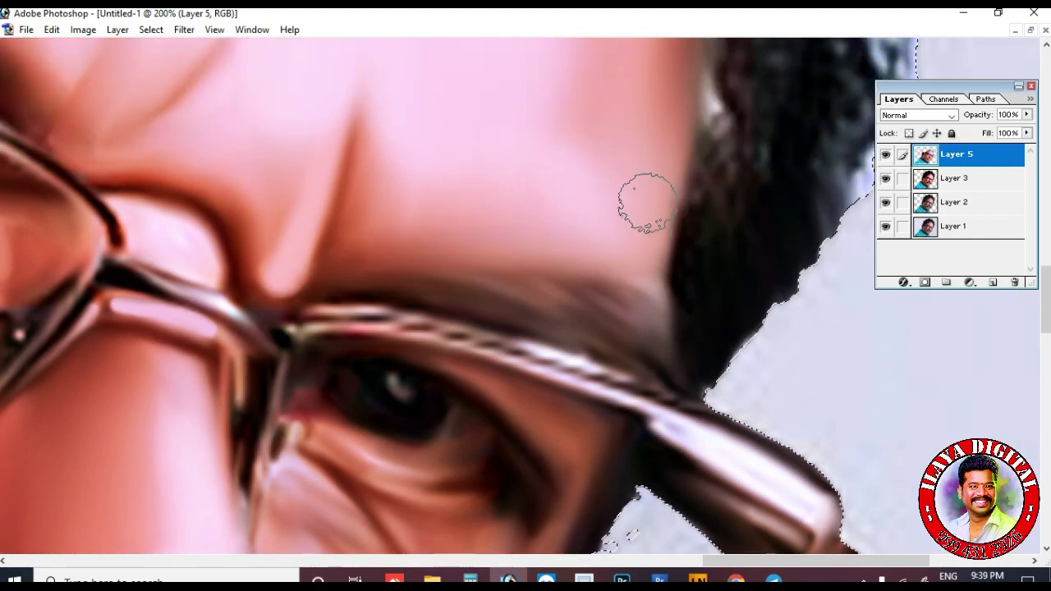
Examine the painted face, glasses, mouth and hair at several magnifications
key(ctrl+minus)
key(ctrl+minus)
key(ctrl+plus)
key(ctrl+plus)
key(ctrl+minus)
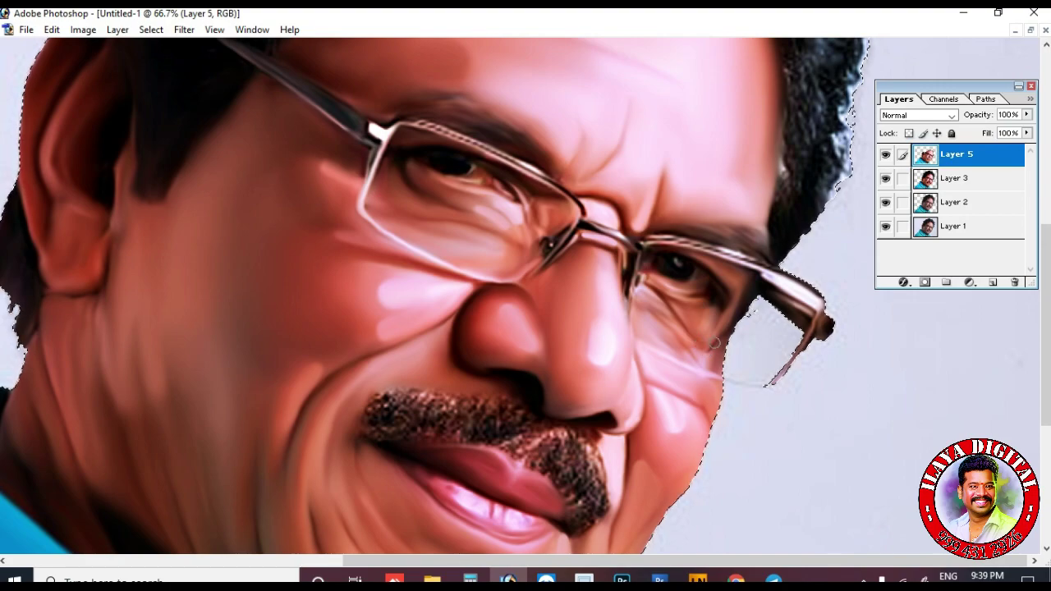
scroll(760, 495, down, 2)
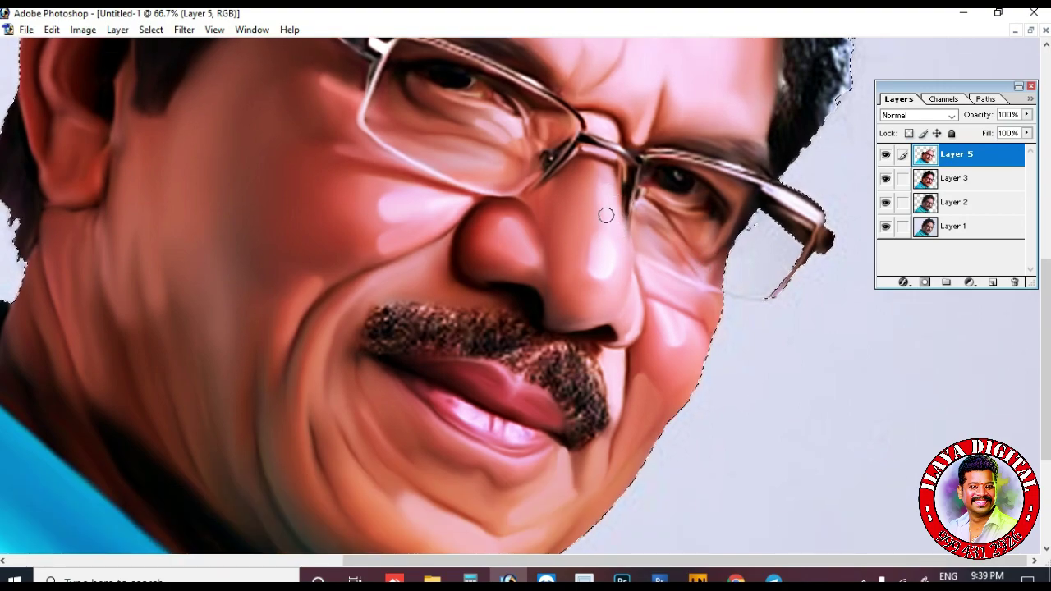
scroll(715, 486, down, 2)
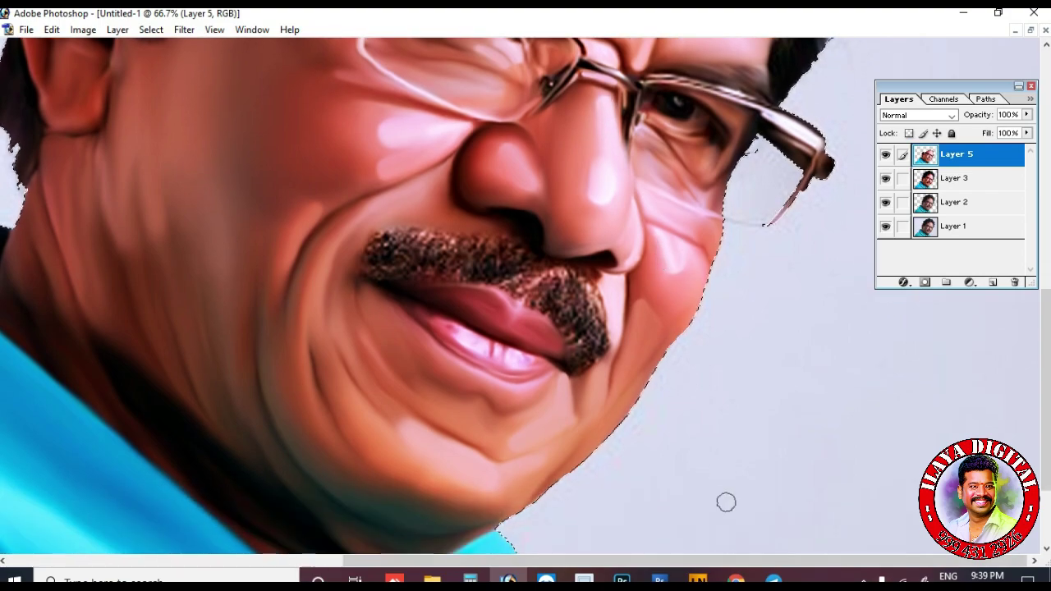
drag(401, 129, 464, 152)
key(ctrl+minus)
key(ctrl+minus)
key(ctrl+minus)
key(ctrl+plus)
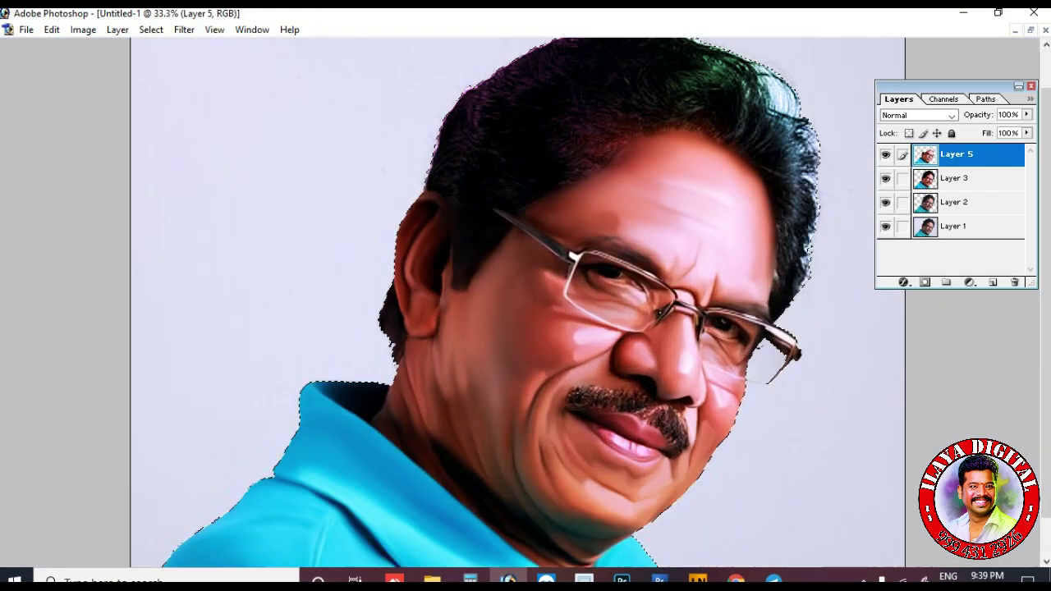
key(ctrl+plus)
key(ctrl+plus)
key(ctrl+plus)
scroll(663, 396, down, 2)
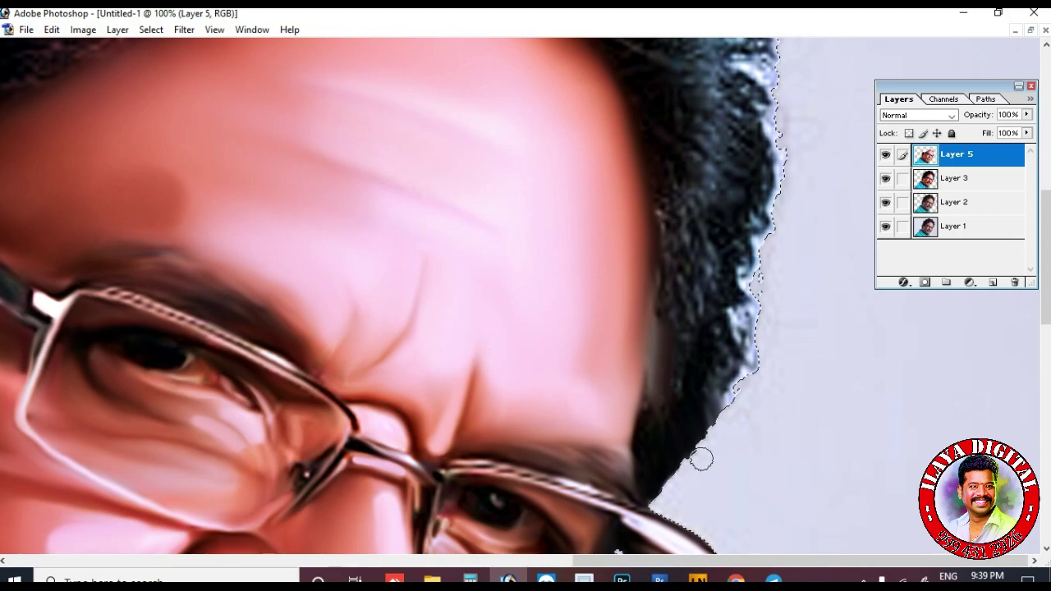
key(ctrl+minus)
scroll(619, 436, up, 3)
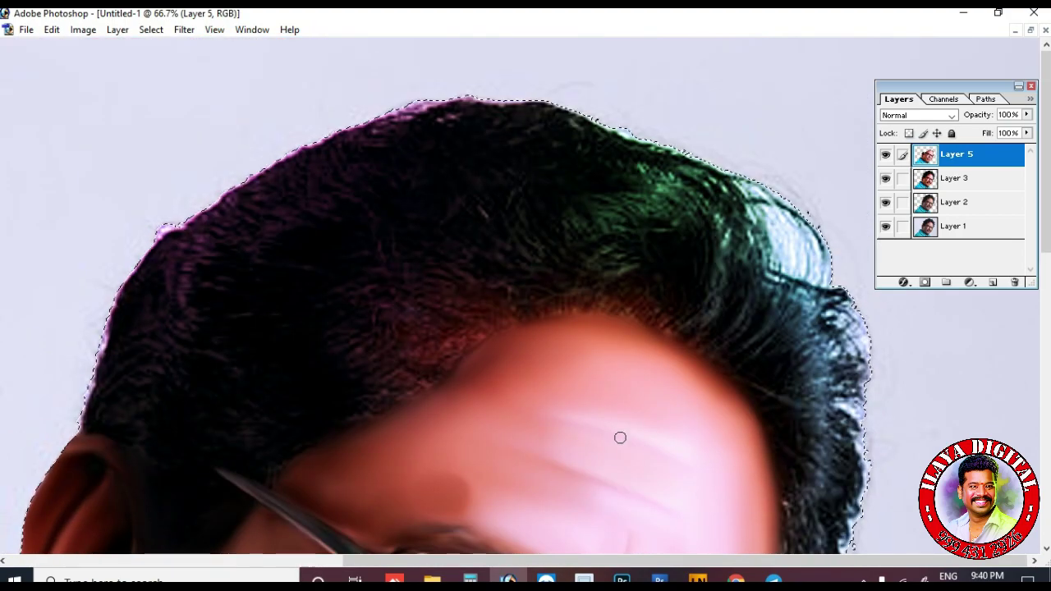
key(ctrl+minus)
key(ctrl+plus)
drag(776, 428, 719, 434)
Move the Layers palette clear of the hair and toggle Layer 5's visibility to compare the painting with the original photo
drag(944, 86, 957, 339)
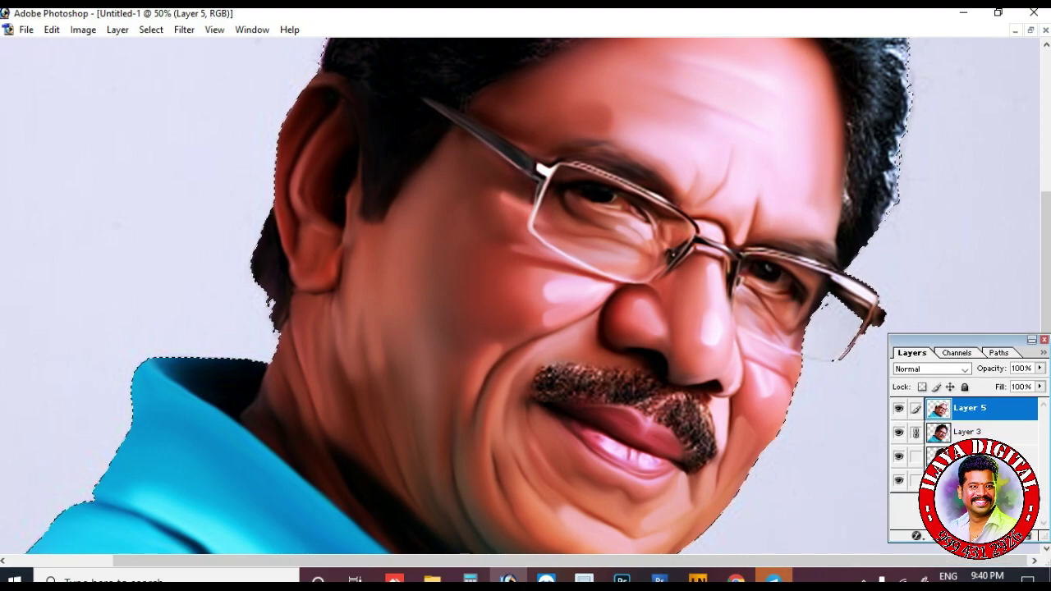
click(899, 408)
key(ctrl+minus)
click(898, 408)
click(898, 408)
click(898, 408)
click(898, 408)
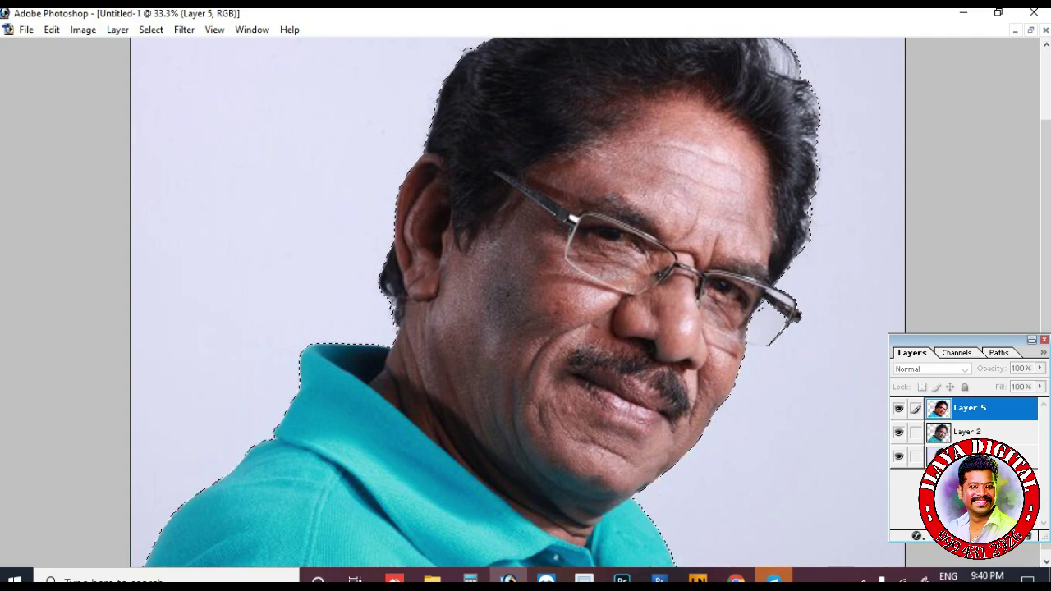
click(898, 408)
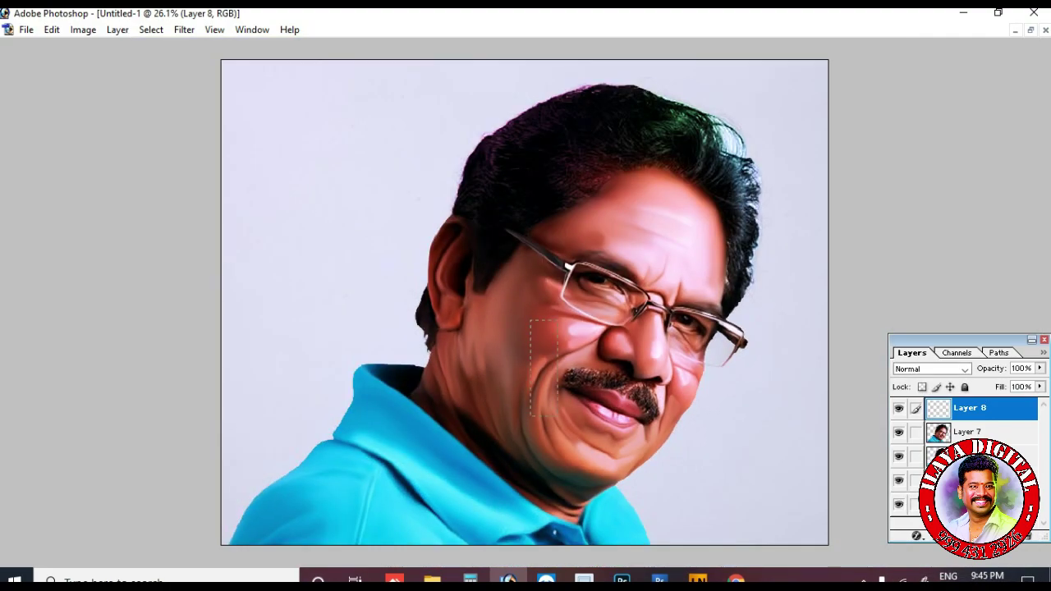
Choose a three-dot brush tip and smudge the far end of the moustache into hair strands on Layer 8
drag(557, 415, 721, 493)
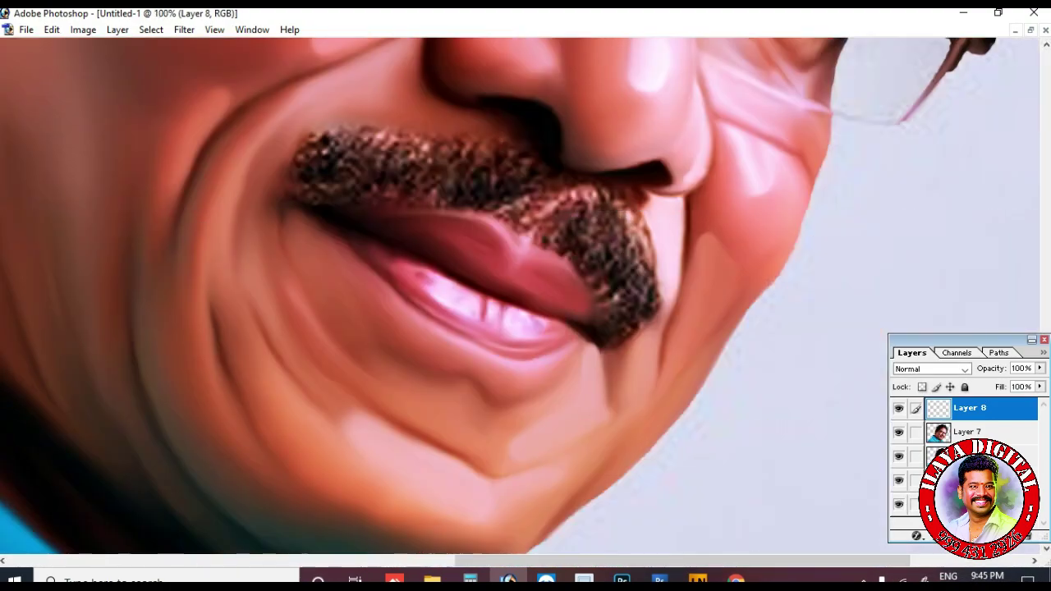
key(ctrl+plus)
key(ctrl+minus)
right_click(517, 358)
double_click(540, 438)
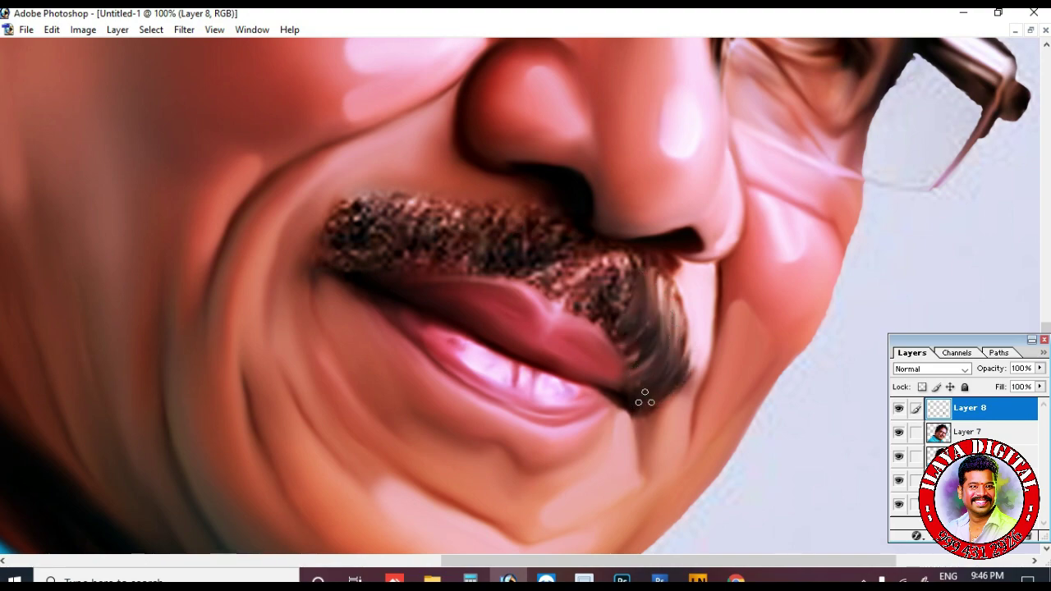
mouse_move(650, 342)
mouse_down()
mouse_move(674, 315)
mouse_move(643, 425)
mouse_move(624, 290)
mouse_up()
Smudge the near end and middle of the moustache into fine slanted hair strands along its upper and lower edges
right_click(464, 277)
click(485, 57)
key(ctrl+plus)
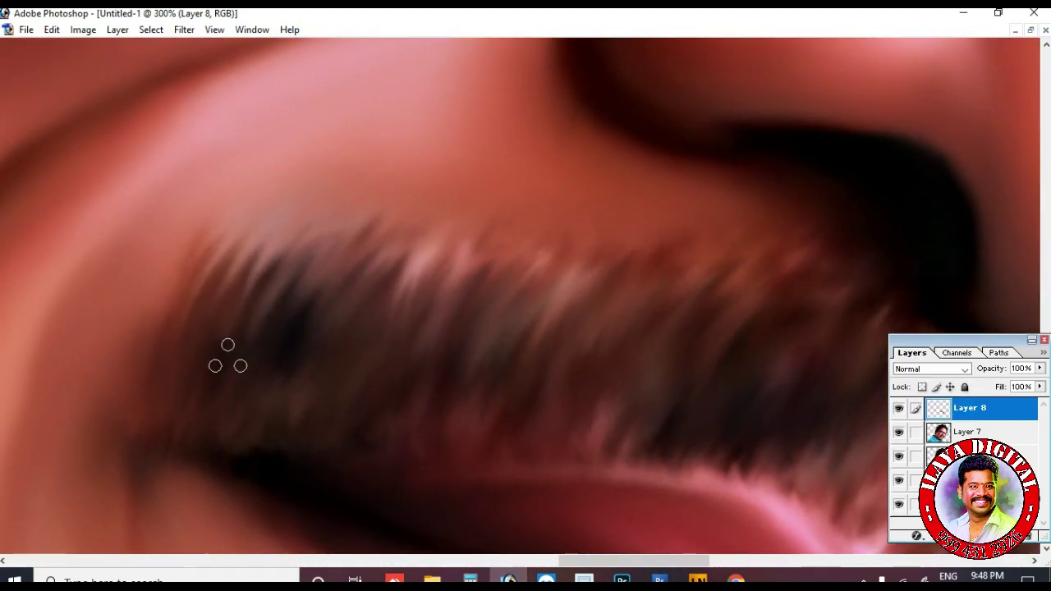
mouse_move(227, 359)
mouse_down()
mouse_move(449, 414)
mouse_move(589, 337)
mouse_move(730, 414)
mouse_move(630, 341)
mouse_up()
drag(750, 263, 685, 436)
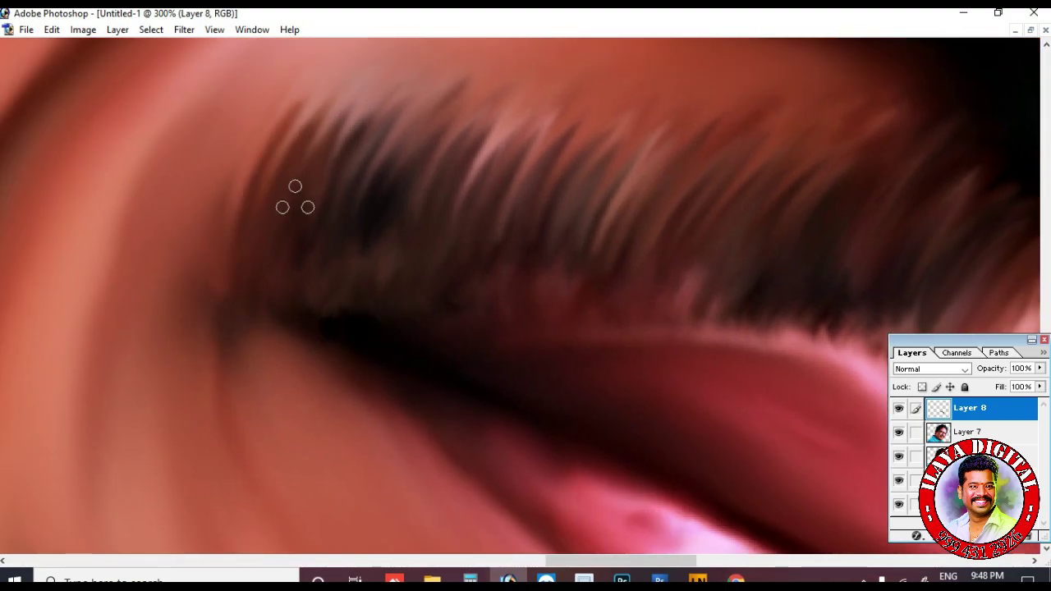
mouse_move(295, 199)
mouse_down()
mouse_move(348, 200)
mouse_move(337, 310)
mouse_move(433, 190)
mouse_move(539, 242)
mouse_move(547, 317)
mouse_move(564, 267)
mouse_move(682, 197)
mouse_move(765, 249)
mouse_up()
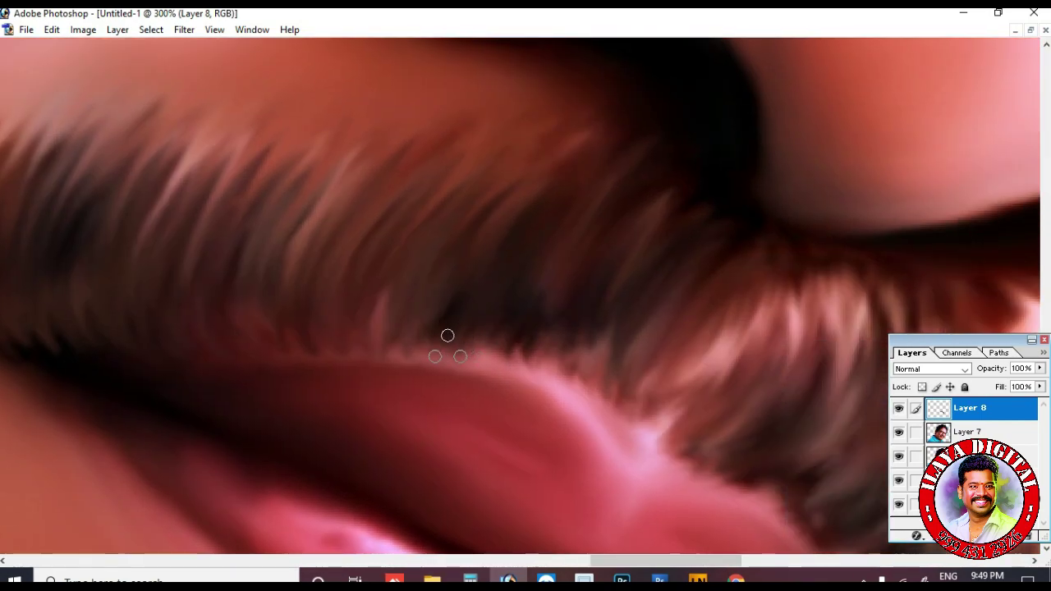
Smudge the moustache's lower edge along the upper lip into short tapered hair strands
mouse_move(435, 336)
mouse_down()
mouse_move(575, 345)
mouse_move(722, 286)
mouse_move(743, 316)
mouse_up()
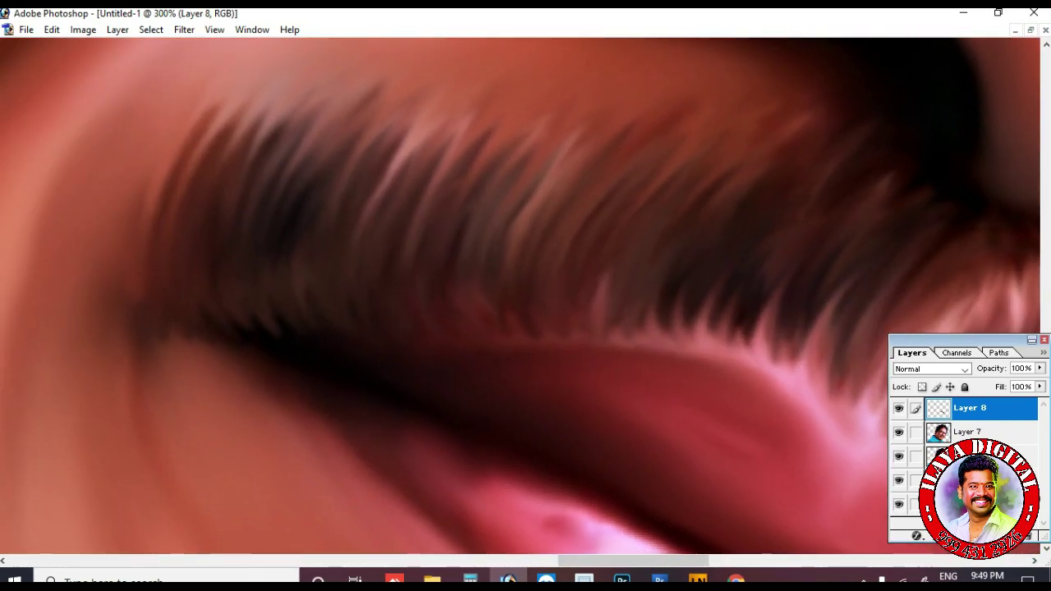
mouse_move(337, 102)
mouse_down()
mouse_move(315, 204)
mouse_move(311, 302)
mouse_move(429, 170)
mouse_move(474, 352)
mouse_up()
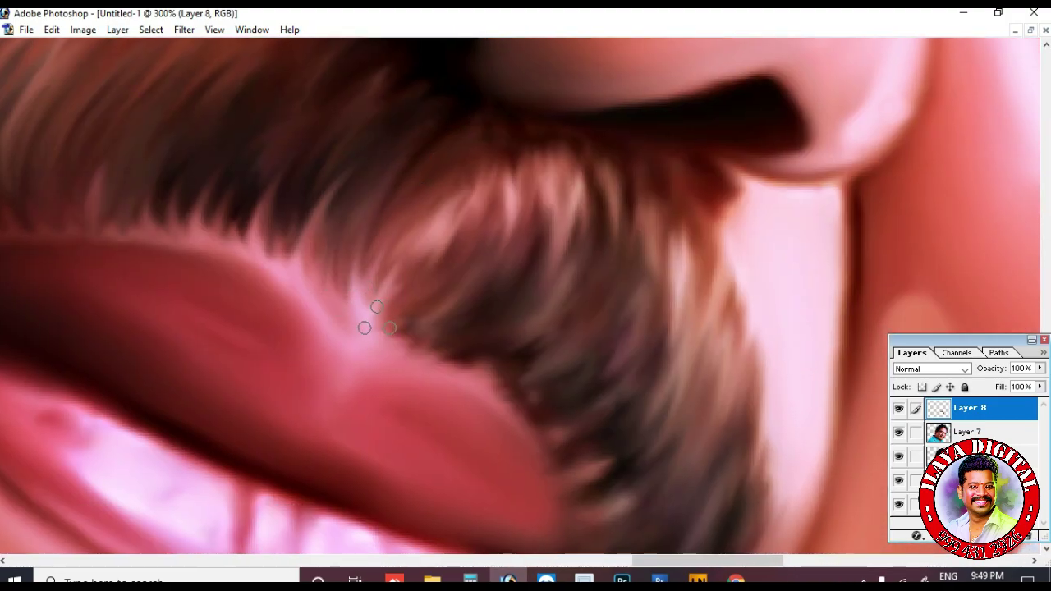
drag(363, 326, 481, 352)
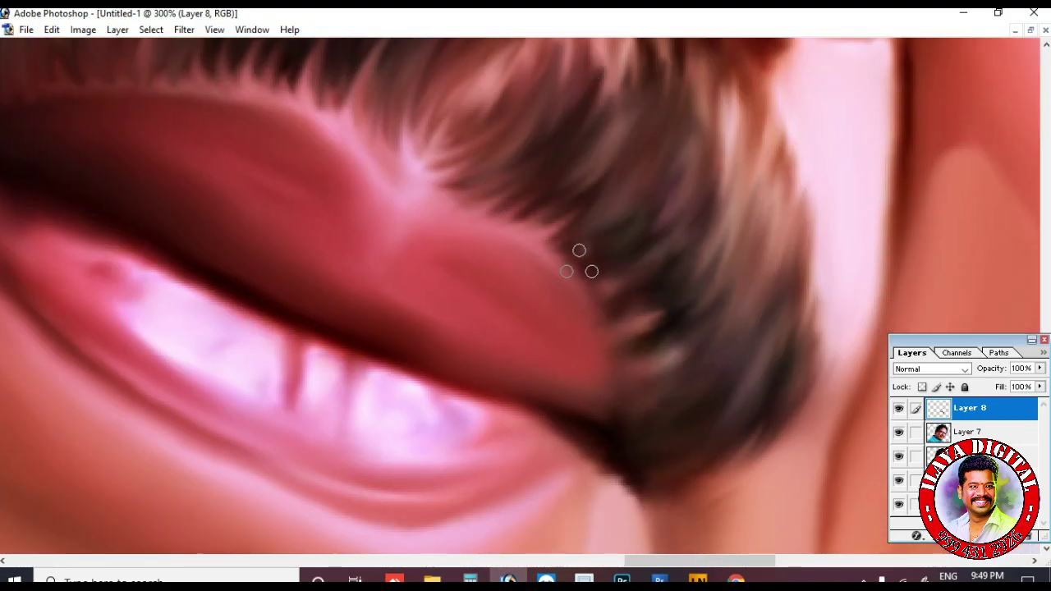
Smudge the drooping end of the moustache by the mouth corner and the part under the nostril into curved hair strands
drag(655, 316, 679, 200)
drag(688, 343, 743, 215)
mouse_move(751, 398)
mouse_down()
mouse_move(800, 250)
mouse_move(872, 191)
mouse_move(587, 413)
mouse_up()
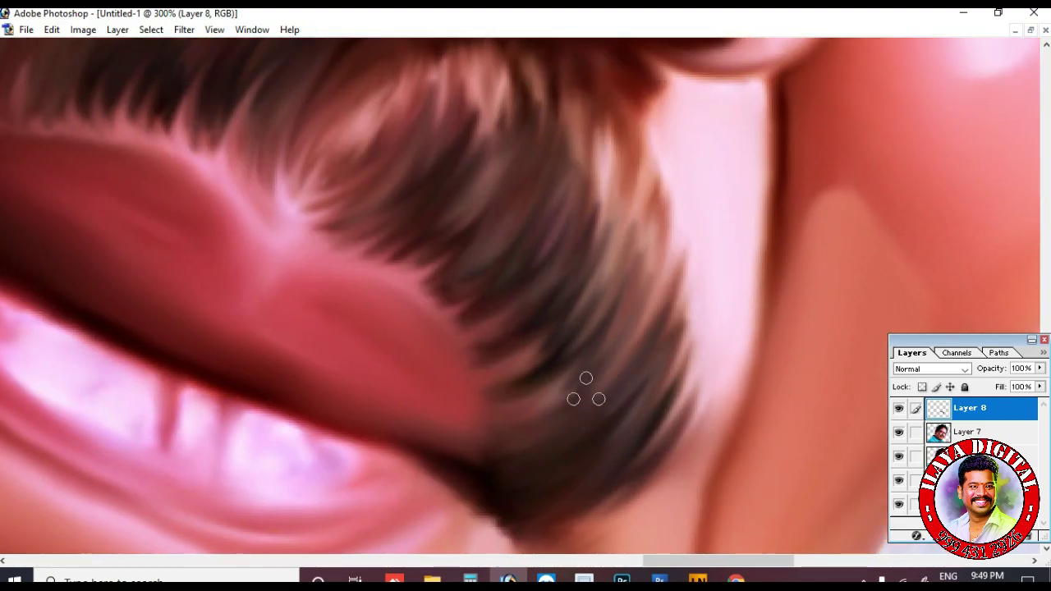
drag(516, 388, 441, 539)
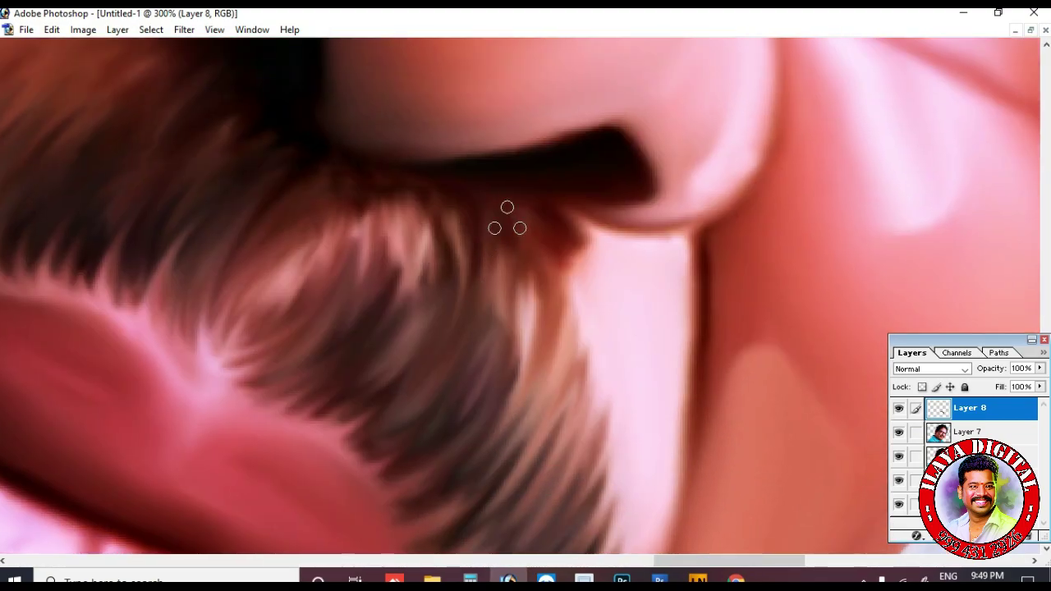
drag(506, 243, 437, 456)
mouse_move(431, 230)
mouse_down()
mouse_move(344, 440)
mouse_move(436, 333)
mouse_up()
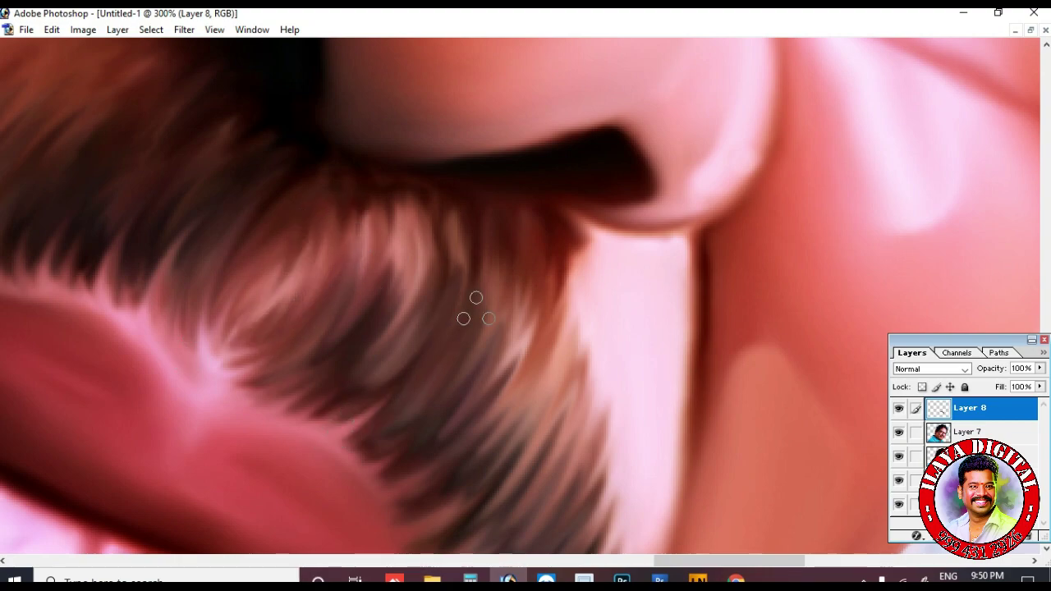
Examine the painted moustache, mouth and lower face at several magnifications
key(ctrl+minus)
key(ctrl+minus)
key(ctrl+minus)
key(ctrl+minus)
key(ctrl+minus)
key(ctrl+plus)
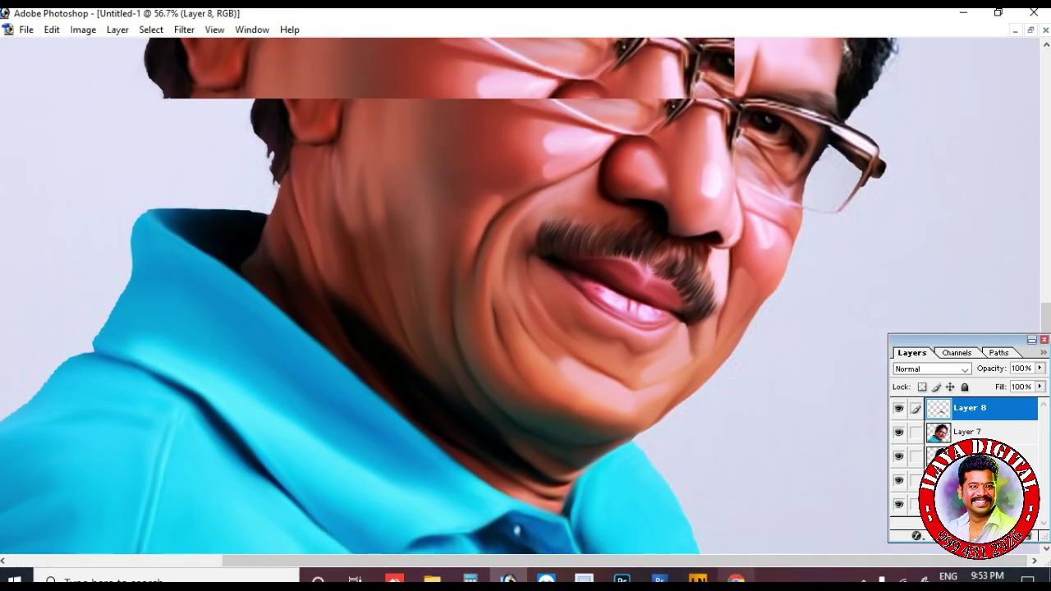
key(ctrl+plus)
key(ctrl+plus)
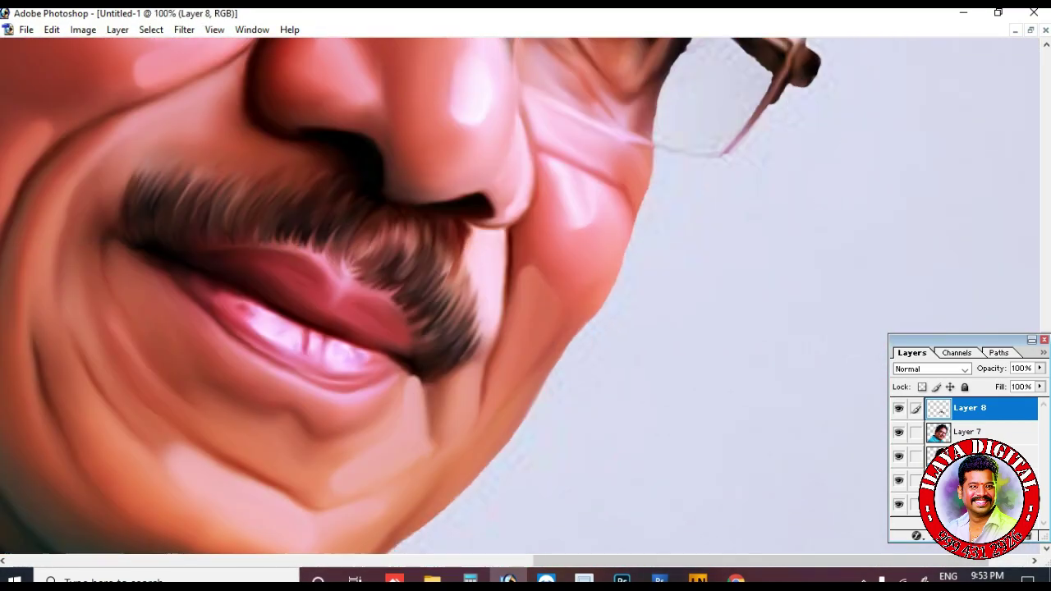
drag(345, 230, 498, 369)
key(ctrl+plus)
drag(407, 429, 463, 272)
Choose the three-dot brush tip and smudge the near eyebrow above the glasses frame into fine hair strands on Layer 8
right_click(448, 376)
click(474, 457)
click(448, 183)
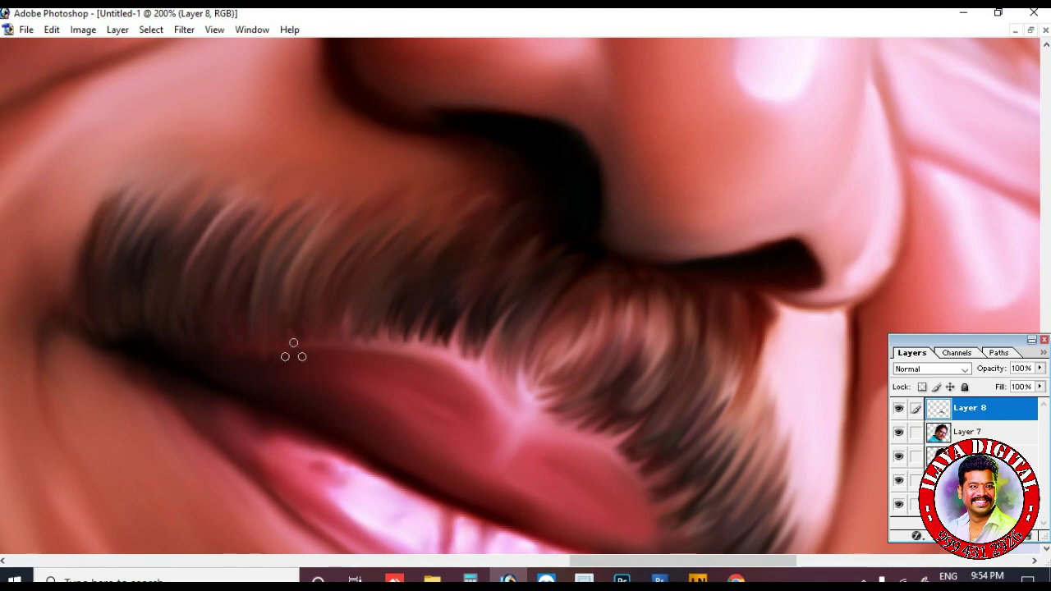
key(ctrl+minus)
key(ctrl+minus)
drag(507, 230, 495, 405)
key(ctrl+plus)
key(ctrl+plus)
drag(427, 165, 518, 501)
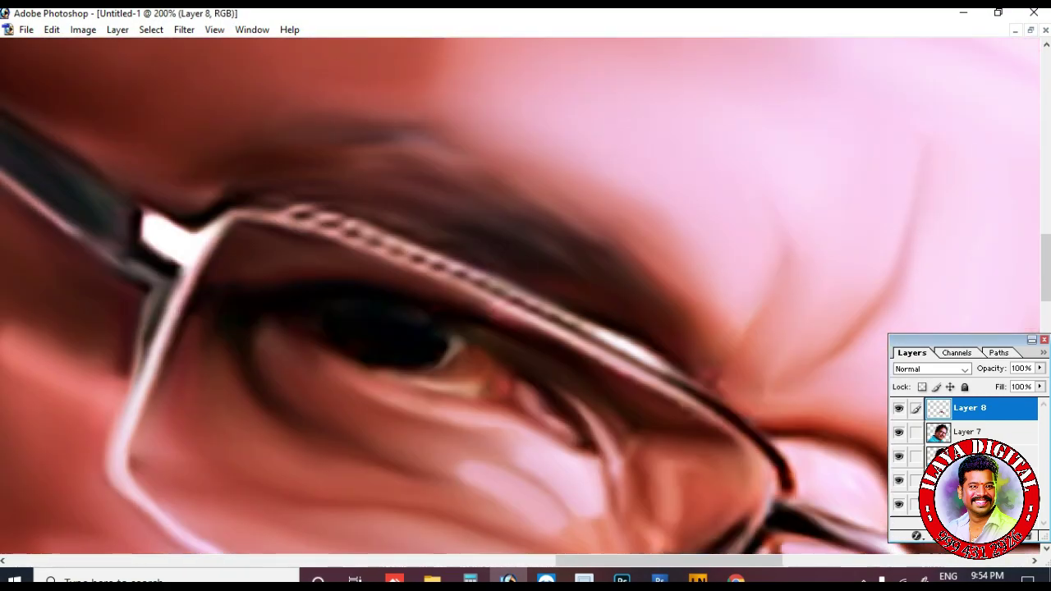
drag(490, 175, 371, 148)
drag(558, 214, 621, 268)
mouse_move(638, 260)
mouse_down()
mouse_move(687, 328)
mouse_move(690, 284)
mouse_up()
mouse_move(716, 352)
mouse_down()
mouse_move(706, 276)
mouse_move(718, 282)
mouse_up()
drag(690, 327, 660, 266)
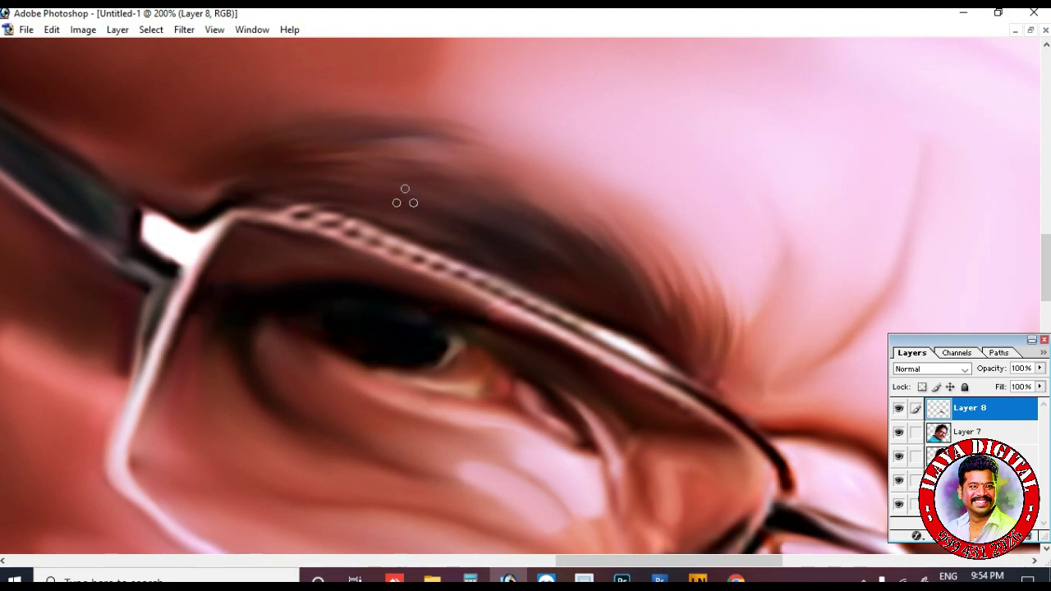
Smudge the far eyebrow above the glasses frame into fine curved hair strands
mouse_move(748, 336)
mouse_down()
mouse_move(267, 178)
mouse_move(34, 40)
mouse_up()
drag(284, 210, 440, 156)
drag(319, 209, 442, 181)
drag(404, 209, 532, 205)
drag(462, 251, 525, 222)
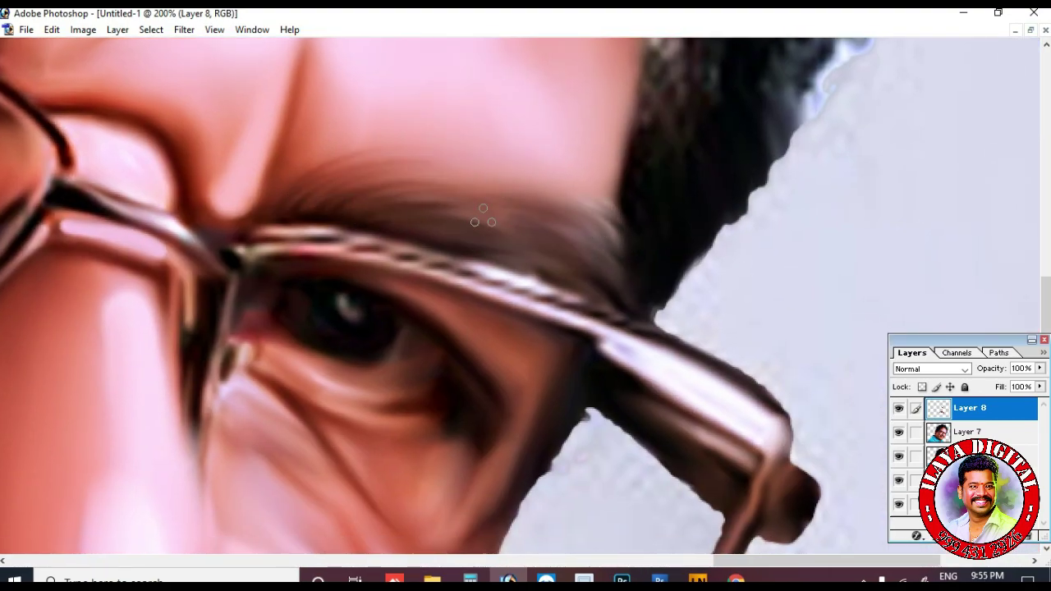
drag(279, 204, 445, 156)
key(ctrl+minus)
key(ctrl+minus)
key(ctrl+minus)
scroll(572, 259, up, 4)
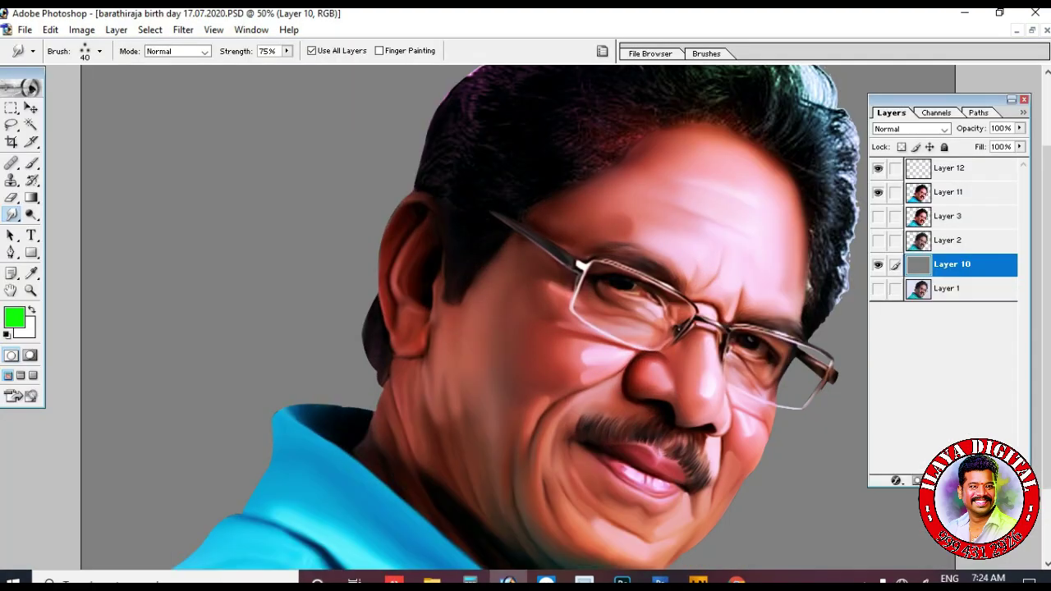
Select Layer 12, set the Smudge brush to size 30 at 80% strength and try strokes along the front hairline
key(ctrl+plus)
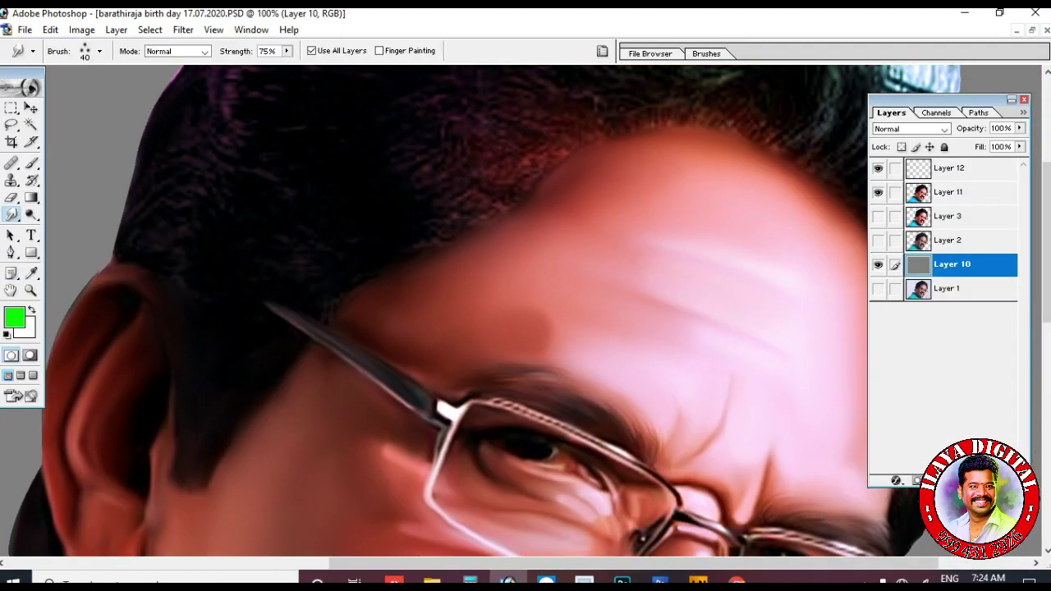
click(952, 168)
drag(526, 189, 427, 220)
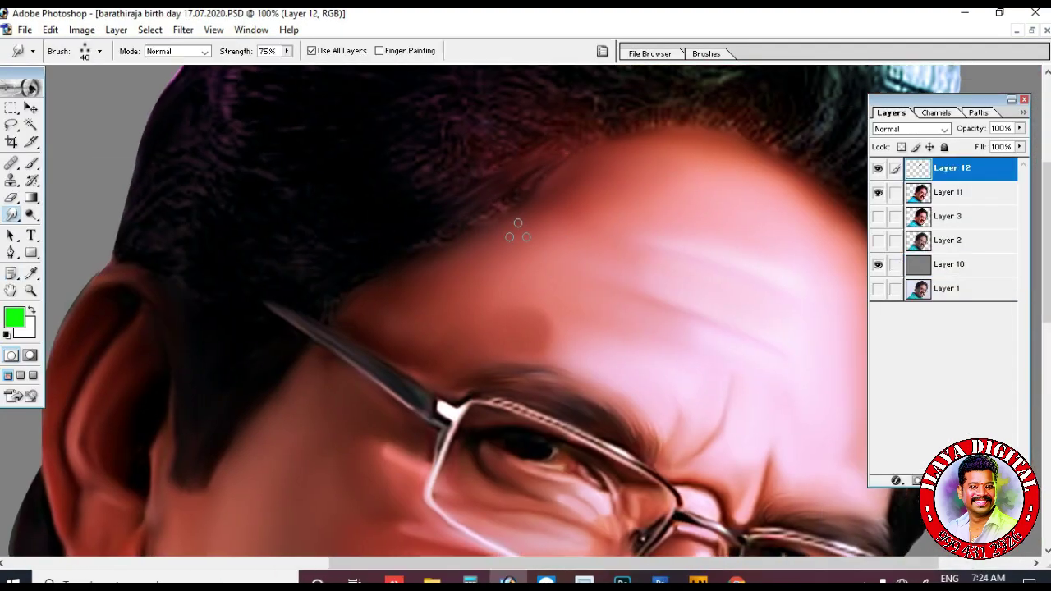
drag(525, 220, 528, 221)
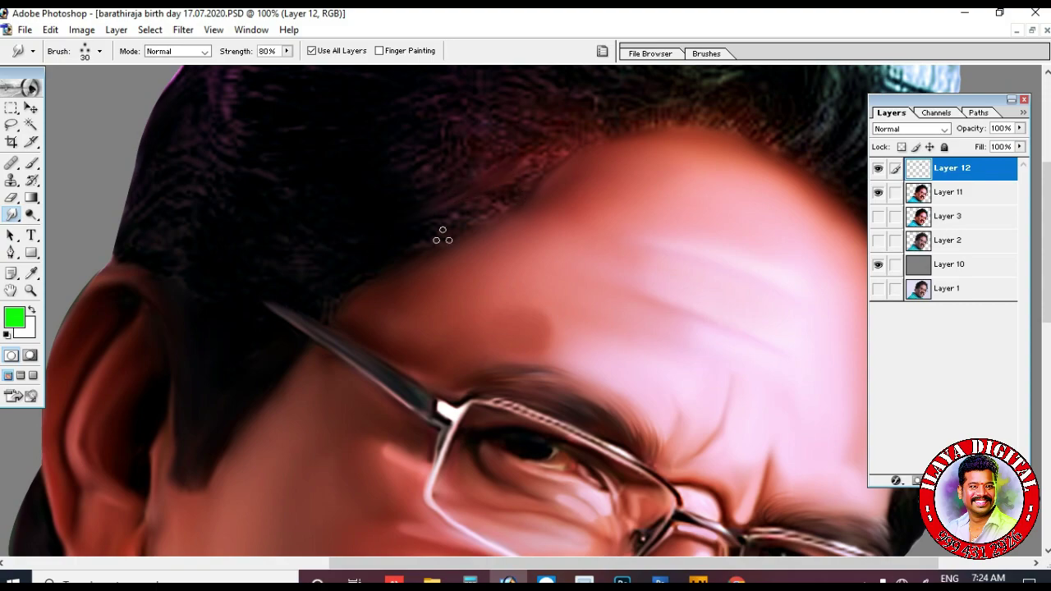
drag(435, 211, 420, 241)
Try smudging the green front wave, the crown and the purple-lit hair into flowing strands on Layer 11 copy
key(Tab)
mouse_move(723, 208)
mouse_down()
mouse_move(647, 335)
mouse_move(611, 348)
mouse_up()
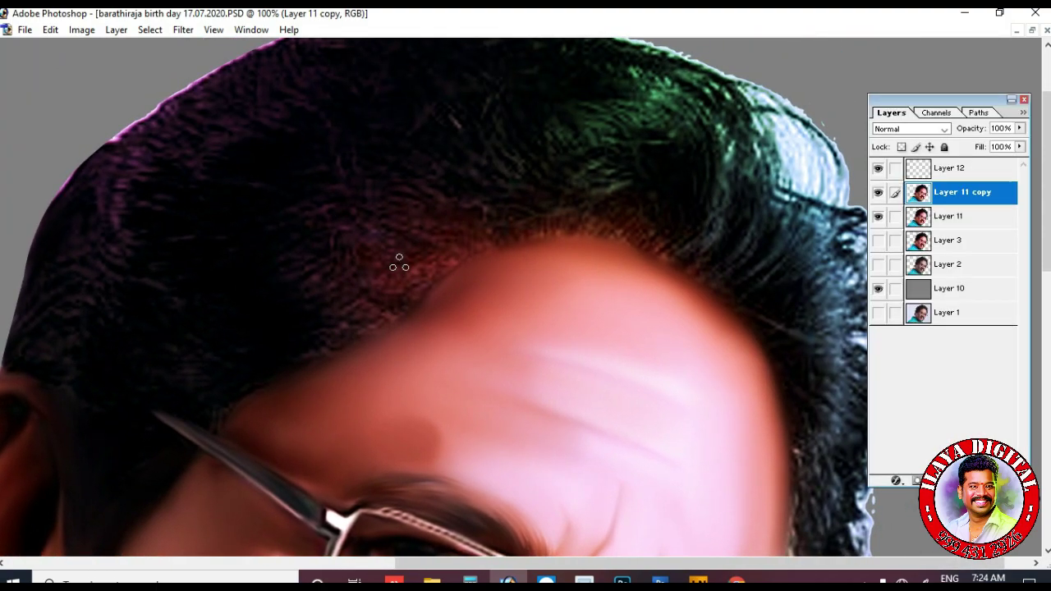
key(F7)
key(Tab)
key(Tab)
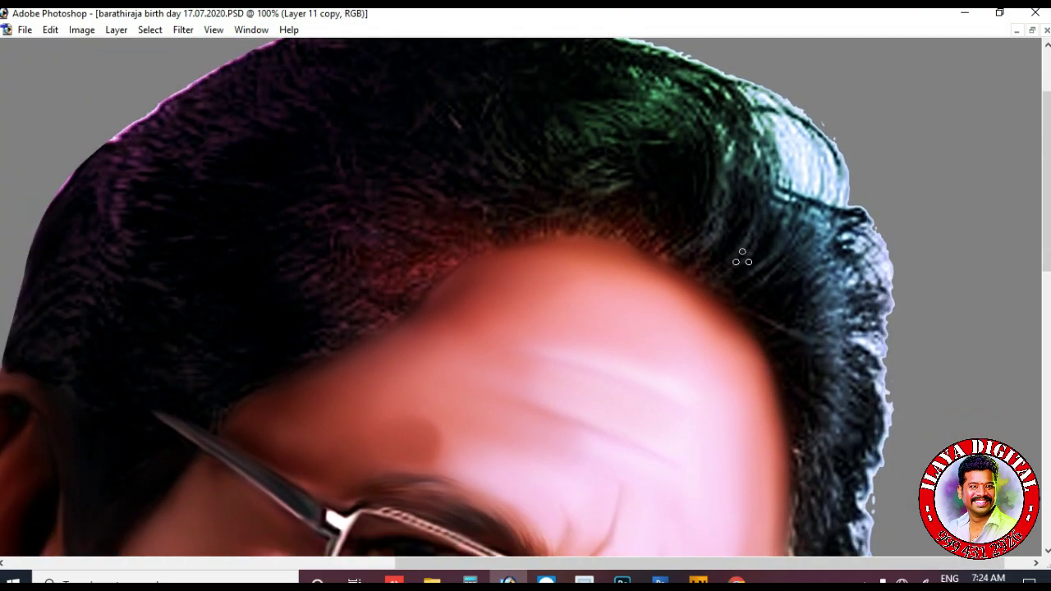
mouse_move(664, 261)
mouse_down()
mouse_move(745, 246)
mouse_move(730, 274)
mouse_move(718, 221)
mouse_move(804, 168)
mouse_move(822, 215)
mouse_up()
mouse_move(605, 68)
mouse_down()
mouse_move(601, 161)
mouse_move(663, 236)
mouse_move(671, 174)
mouse_move(724, 305)
mouse_up()
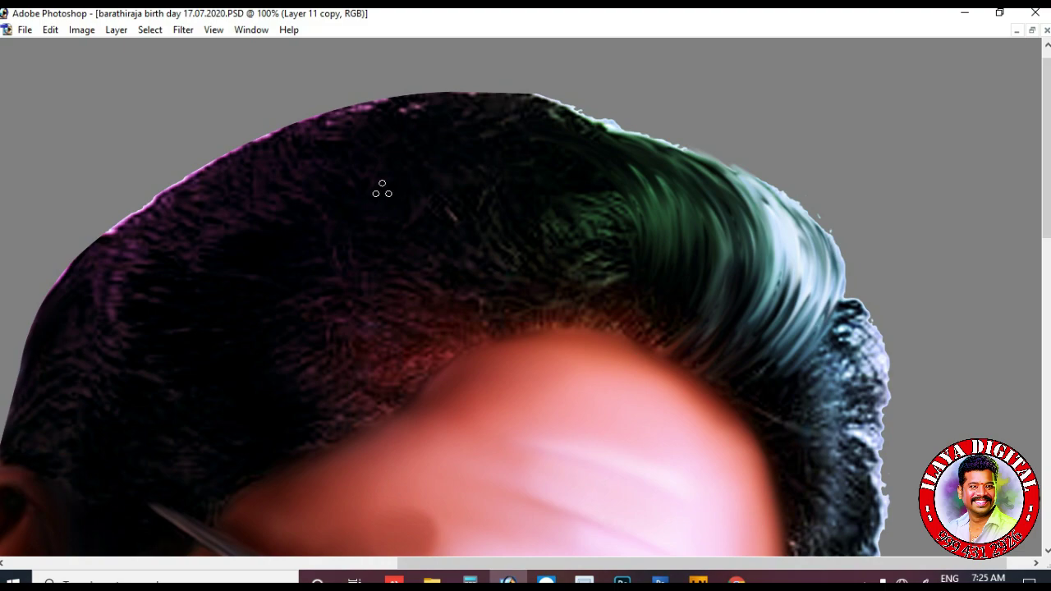
mouse_move(598, 256)
mouse_down()
mouse_move(531, 219)
mouse_move(512, 184)
mouse_up()
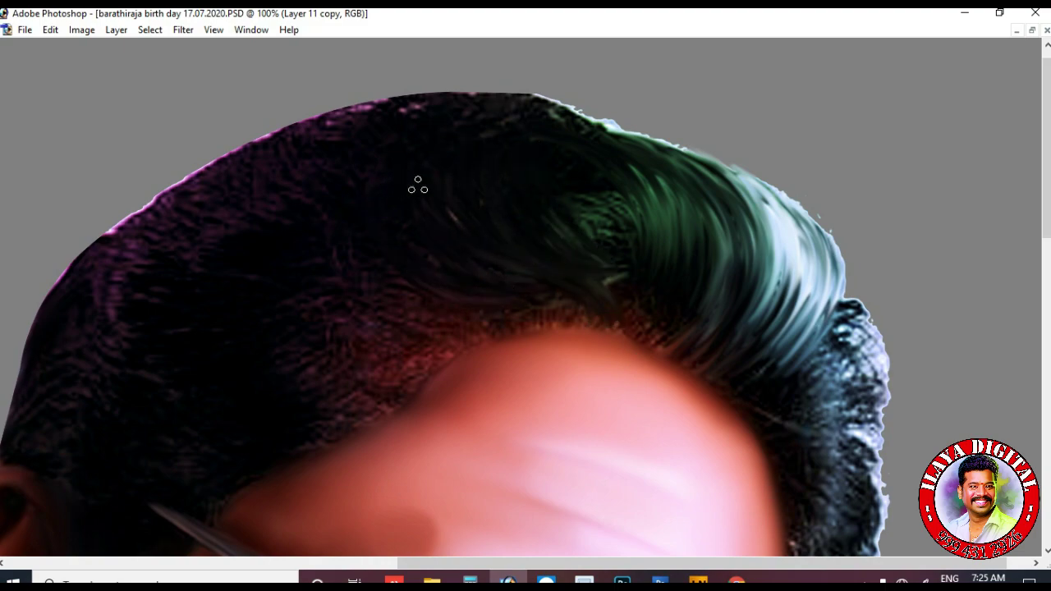
mouse_move(554, 149)
mouse_down()
mouse_move(590, 244)
mouse_move(589, 311)
mouse_move(609, 173)
mouse_move(618, 307)
mouse_move(617, 158)
mouse_move(664, 315)
mouse_move(688, 181)
mouse_move(657, 357)
mouse_up()
mouse_move(773, 214)
mouse_down()
mouse_move(746, 287)
mouse_move(746, 340)
mouse_move(789, 246)
mouse_move(712, 171)
mouse_move(780, 222)
mouse_move(673, 141)
mouse_move(800, 228)
mouse_move(747, 328)
mouse_move(781, 242)
mouse_move(821, 247)
mouse_move(782, 338)
mouse_move(807, 277)
mouse_move(673, 144)
mouse_up()
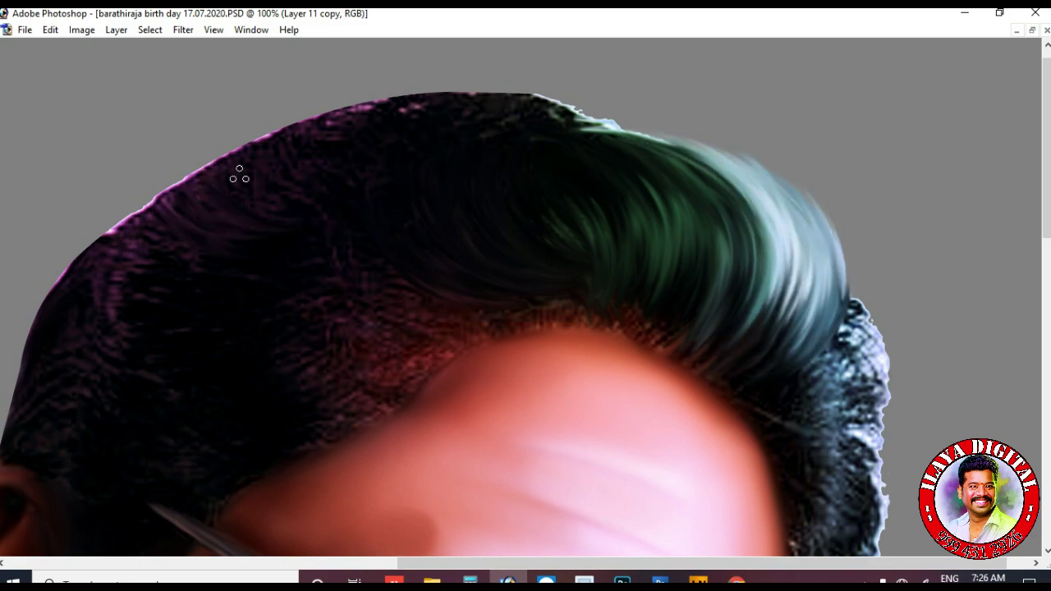
mouse_move(539, 139)
mouse_down()
mouse_move(538, 104)
mouse_move(628, 138)
mouse_move(468, 108)
mouse_move(436, 142)
mouse_move(307, 141)
mouse_up()
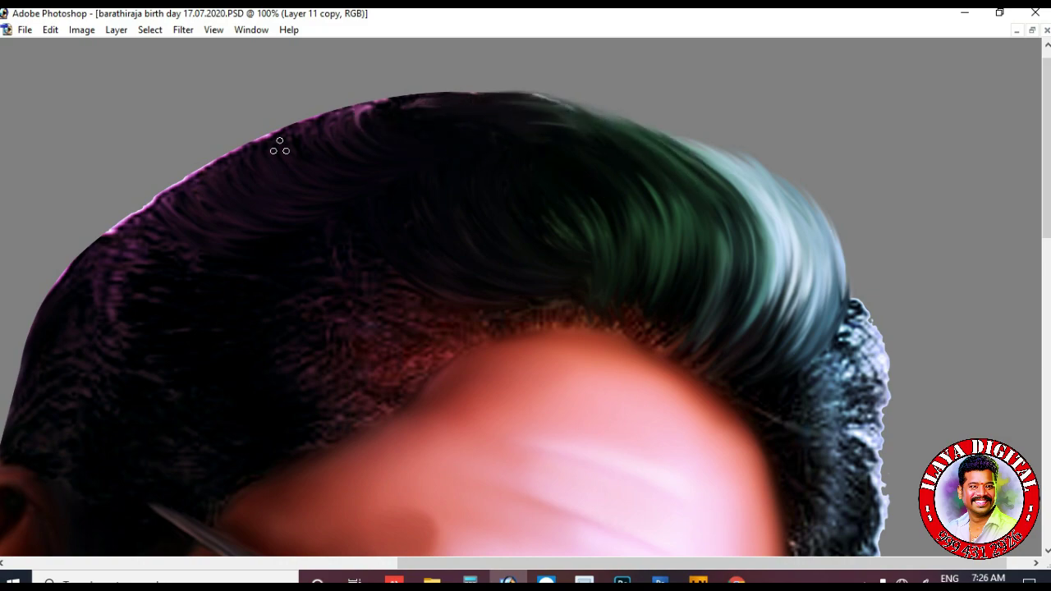
mouse_move(254, 181)
mouse_down()
mouse_move(278, 132)
mouse_move(235, 164)
mouse_up()
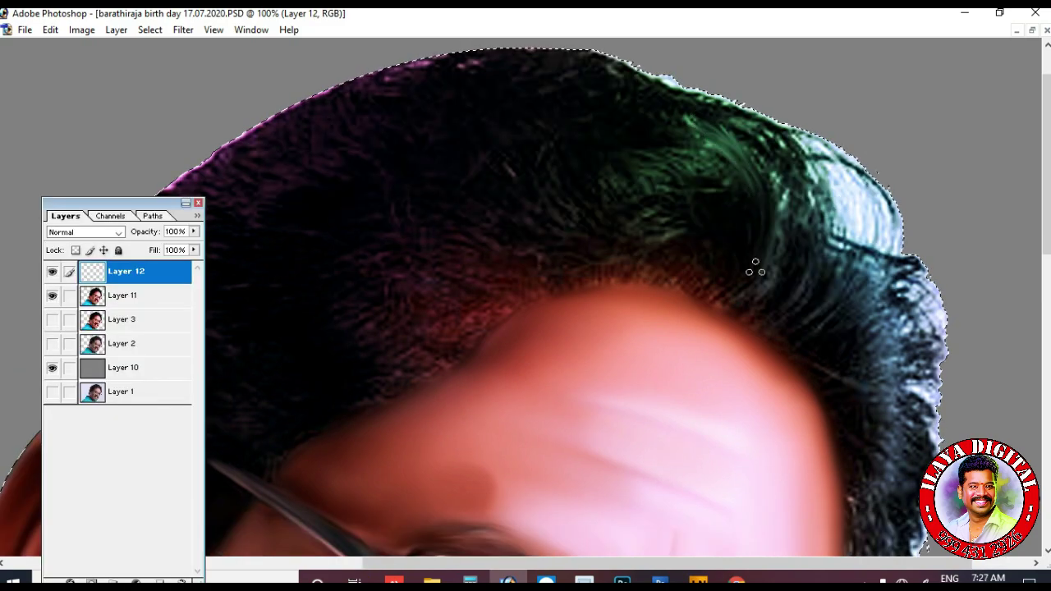
Smudge the green and white front wave, the crown and the purple-lit edge into flowing strands on Layer 12 within the head selection
mouse_move(755, 267)
mouse_down()
mouse_move(738, 131)
mouse_move(779, 271)
mouse_up()
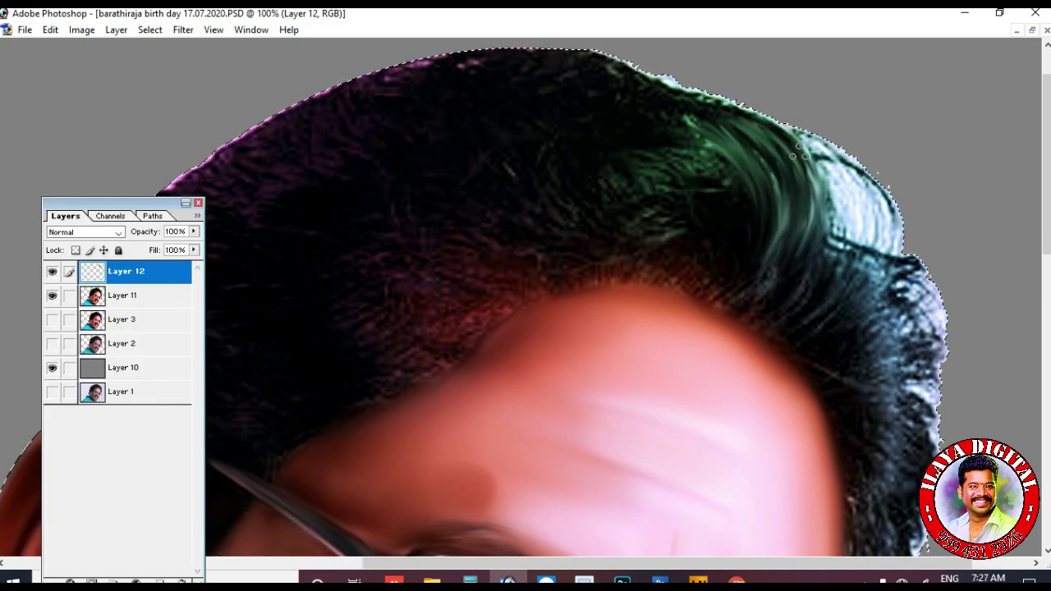
mouse_move(638, 129)
mouse_down()
mouse_move(696, 240)
mouse_move(685, 138)
mouse_move(748, 199)
mouse_up()
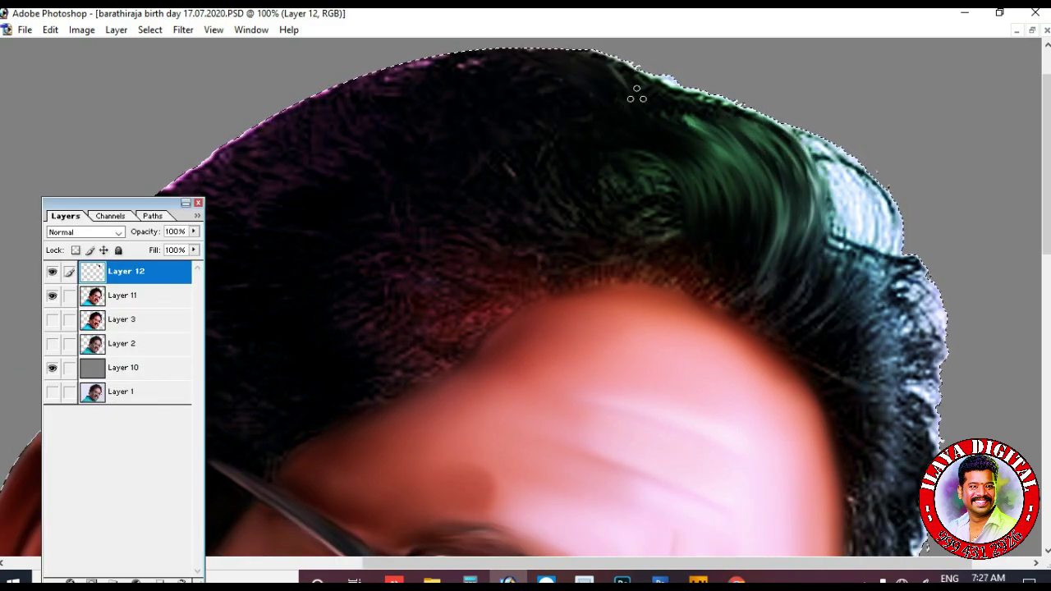
drag(822, 237, 817, 151)
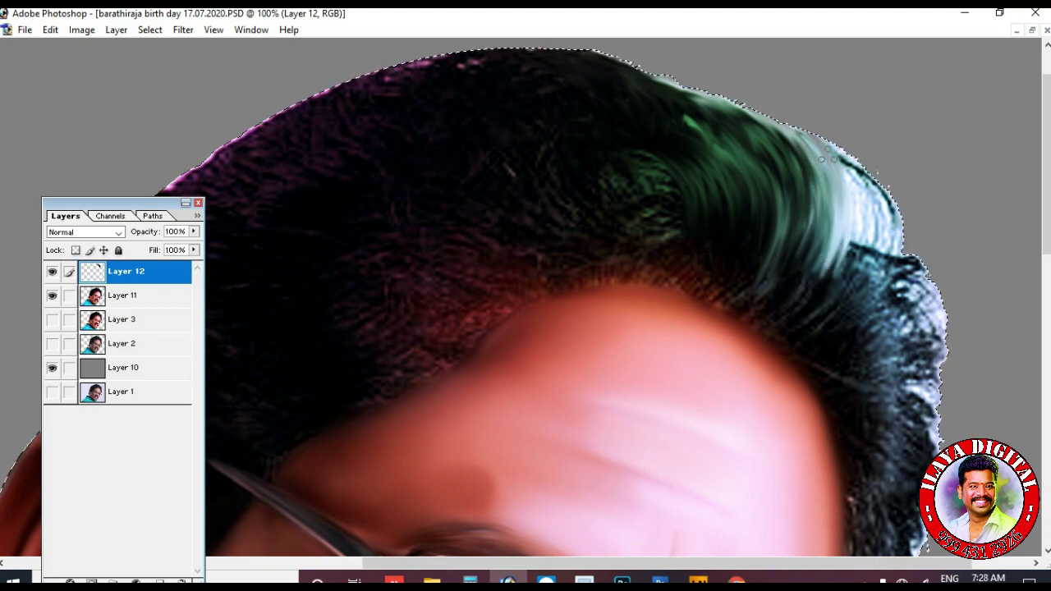
drag(804, 317, 864, 283)
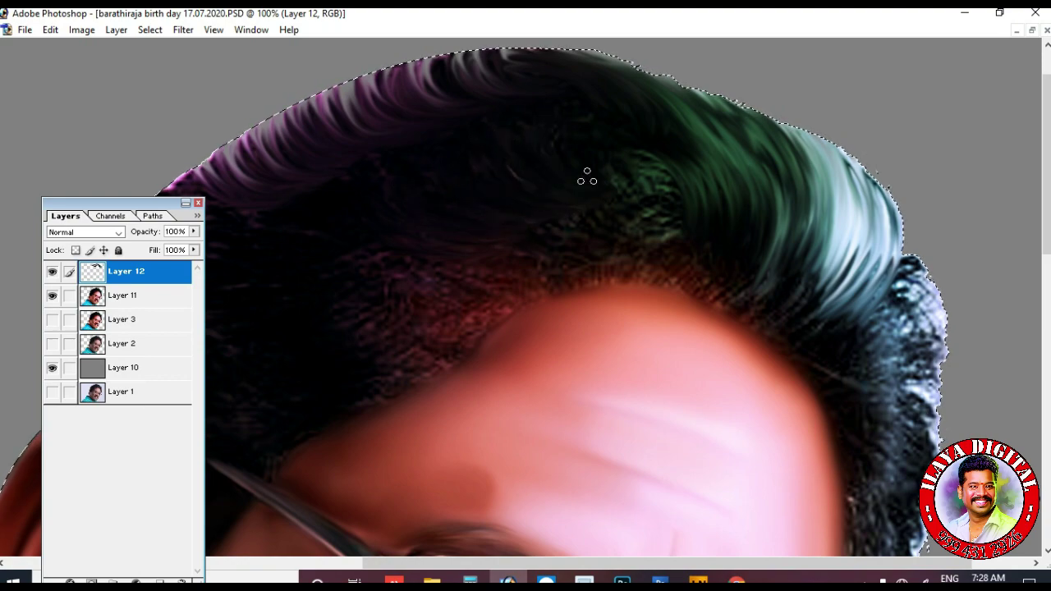
mouse_move(547, 177)
mouse_down()
mouse_move(578, 156)
mouse_move(647, 194)
mouse_up()
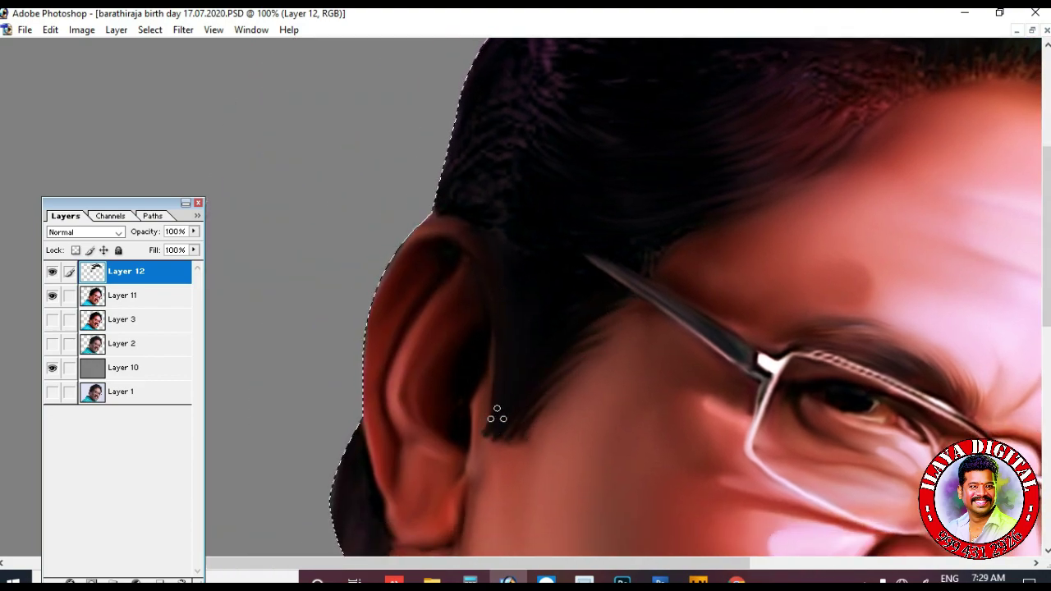
Smudge the hair above and behind the near ear into smooth dark strands
mouse_move(461, 167)
mouse_down()
mouse_move(491, 110)
mouse_move(559, 88)
mouse_move(515, 112)
mouse_up()
mouse_move(459, 178)
mouse_down()
mouse_move(516, 267)
mouse_move(562, 243)
mouse_up()
scroll(621, 228, down, 3)
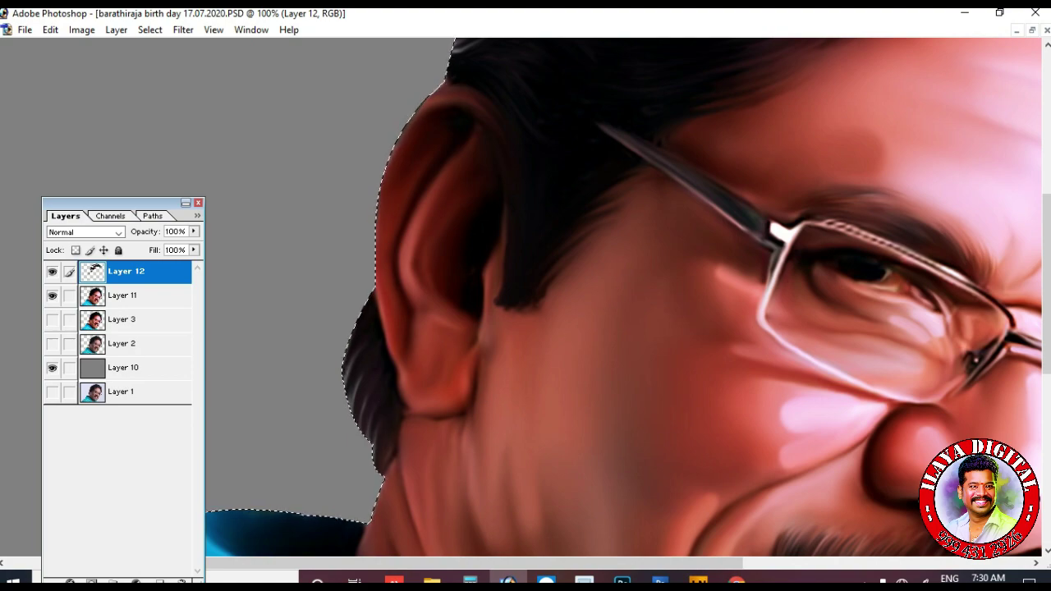
Smudge the near side of the head and the reddish temple hairline into soft swept-back strands
drag(558, 213, 329, 555)
mouse_move(279, 247)
mouse_down()
mouse_move(345, 235)
mouse_move(370, 185)
mouse_up()
mouse_move(494, 299)
mouse_down()
mouse_move(345, 262)
mouse_move(336, 240)
mouse_move(550, 267)
mouse_move(523, 136)
mouse_move(458, 212)
mouse_up()
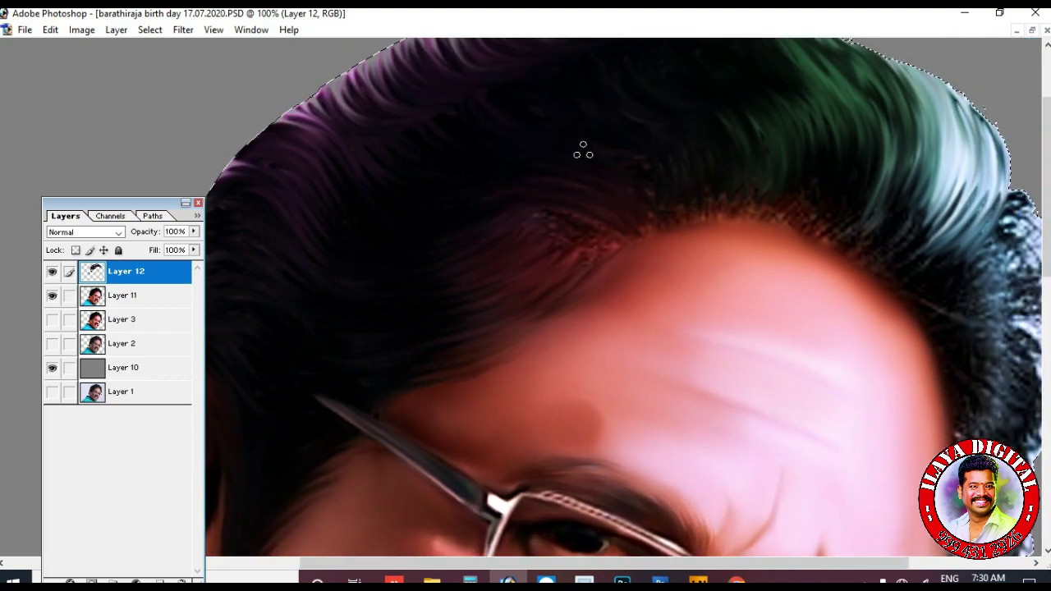
mouse_move(450, 249)
mouse_down()
mouse_move(568, 282)
mouse_move(506, 274)
mouse_move(430, 291)
mouse_move(633, 255)
mouse_move(450, 340)
mouse_move(330, 328)
mouse_up()
Smudge the blue-lit hair on the far side of the head downward into strands inside the selection edge
scroll(778, 281, right, 3)
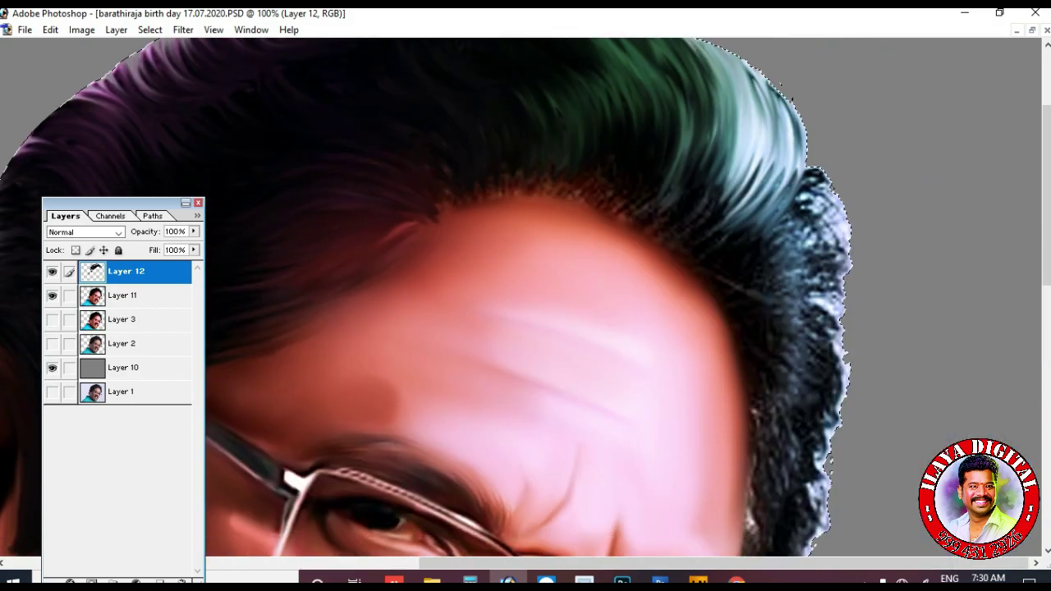
mouse_move(821, 336)
mouse_down()
mouse_move(804, 304)
mouse_move(816, 353)
mouse_move(784, 368)
mouse_move(760, 364)
mouse_move(773, 468)
mouse_move(756, 309)
mouse_move(785, 297)
mouse_move(754, 243)
mouse_move(798, 154)
mouse_move(744, 227)
mouse_move(760, 199)
mouse_move(835, 317)
mouse_up()
scroll(835, 312, down, 3)
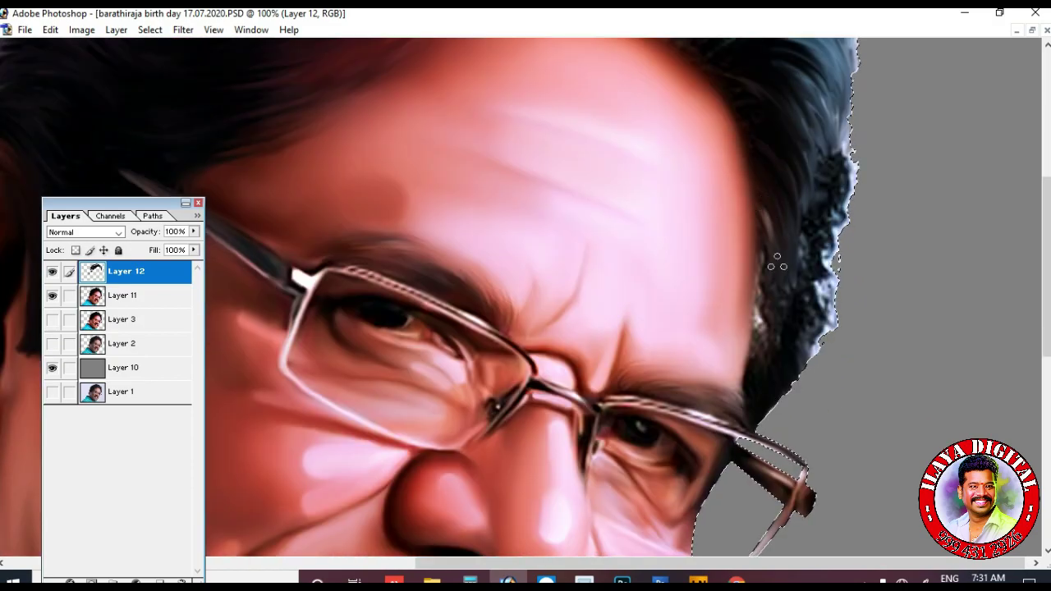
mouse_move(835, 160)
mouse_down()
mouse_move(793, 317)
mouse_move(747, 386)
mouse_move(767, 269)
mouse_move(749, 411)
mouse_move(793, 371)
mouse_up()
mouse_move(742, 407)
mouse_down()
mouse_move(756, 370)
mouse_move(744, 352)
mouse_up()
Smudge the far sideburn above the glasses hinge into long dark strands at high magnification
key(ctrl+plus)
key(ctrl+plus)
mouse_move(749, 426)
mouse_down()
mouse_move(523, 249)
mouse_move(649, 357)
mouse_up()
drag(808, 168, 776, 230)
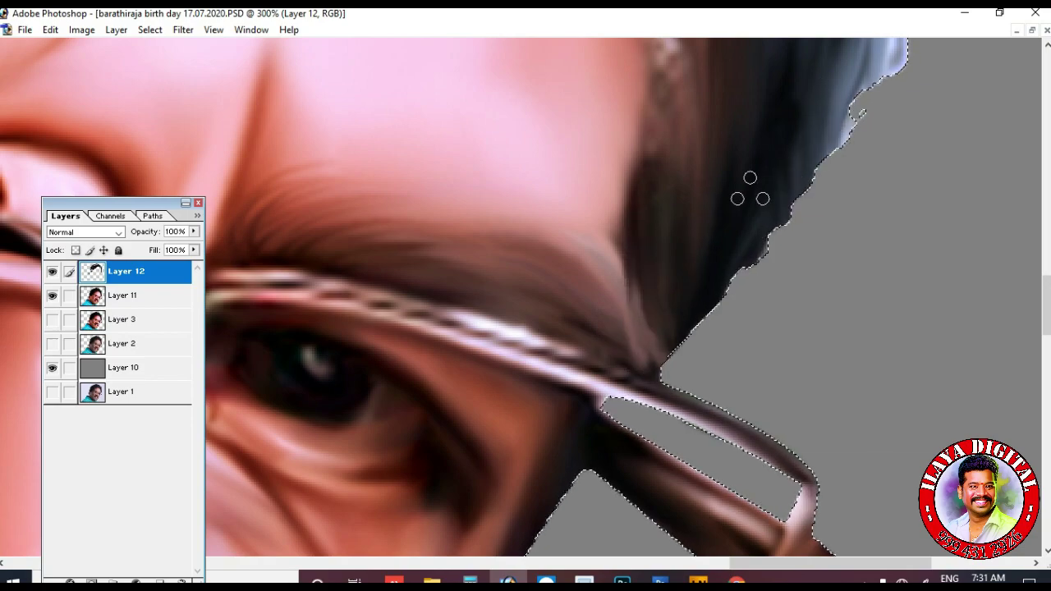
drag(750, 193, 763, 383)
drag(680, 146, 708, 361)
drag(645, 285, 639, 535)
mouse_move(637, 526)
mouse_down()
mouse_move(645, 394)
mouse_move(695, 482)
mouse_up()
Smudge the far hairline beside the forehead and the adjoining blue-lit hair into fine curved strands
drag(722, 206, 632, 448)
drag(813, 185, 826, 357)
drag(792, 317, 776, 386)
drag(640, 246, 635, 417)
drag(587, 173, 640, 411)
drag(628, 123, 651, 358)
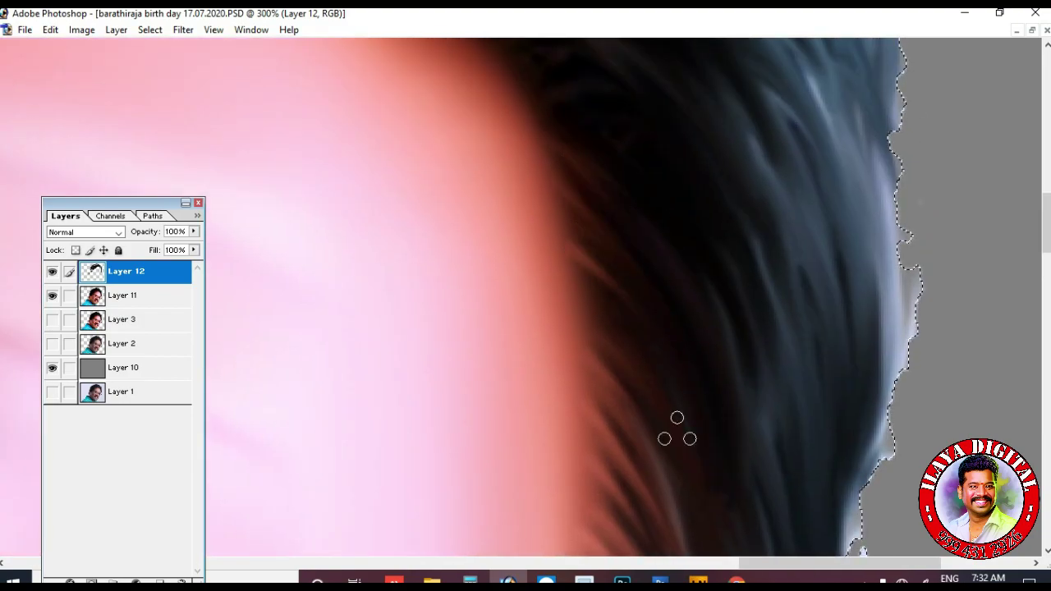
scroll(521, 228, up, 3)
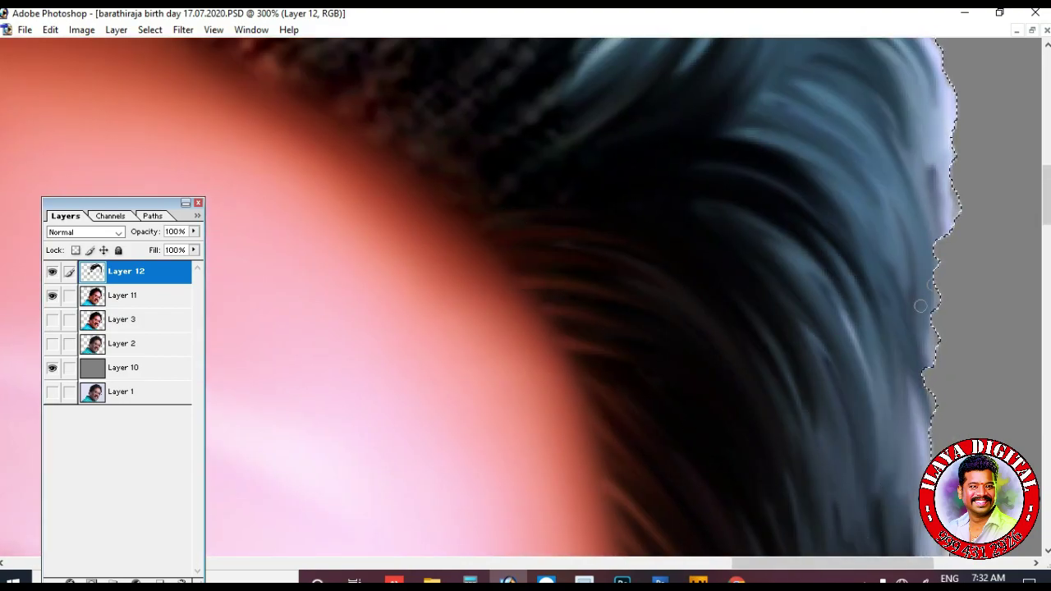
Smudge the far hairline above the forehead and the adjoining blue-lit hair into fine curved strands
scroll(673, 295, up, 3)
drag(722, 213, 582, 365)
drag(854, 271, 732, 334)
drag(325, 247, 701, 245)
key(ctrl+minus)
key(ctrl+minus)
key(ctrl+minus)
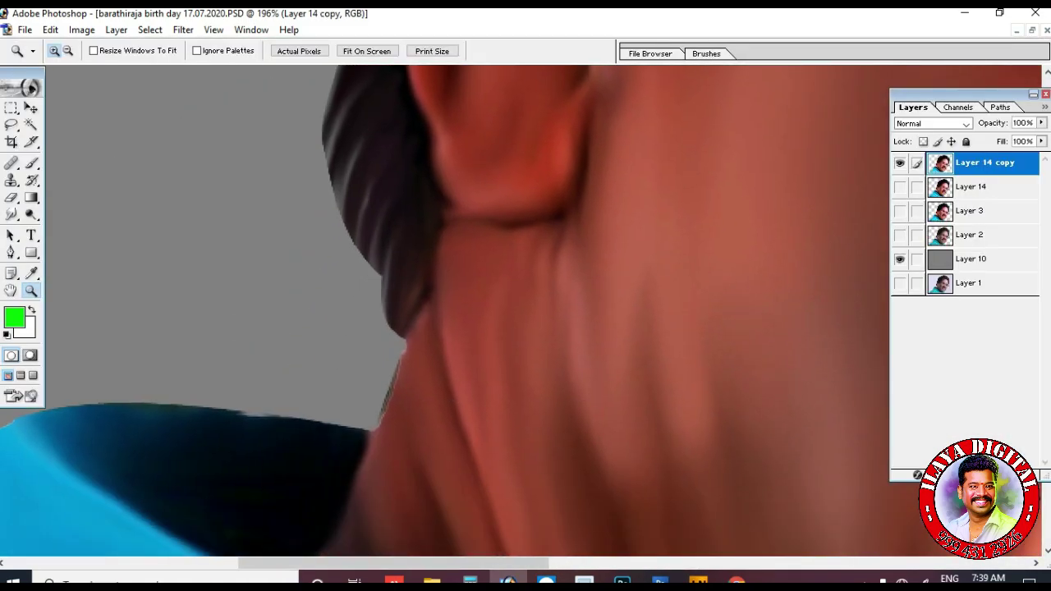
Smudge the hair behind the ear and down the nape into tapering strands on Layer 14 copy at 80% strength
key(r)
mouse_move(361, 123)
mouse_down()
mouse_move(324, 206)
mouse_move(341, 304)
mouse_up()
drag(353, 275, 404, 423)
drag(440, 365, 464, 392)
mouse_move(443, 332)
mouse_down()
mouse_move(472, 419)
mouse_move(391, 464)
mouse_up()
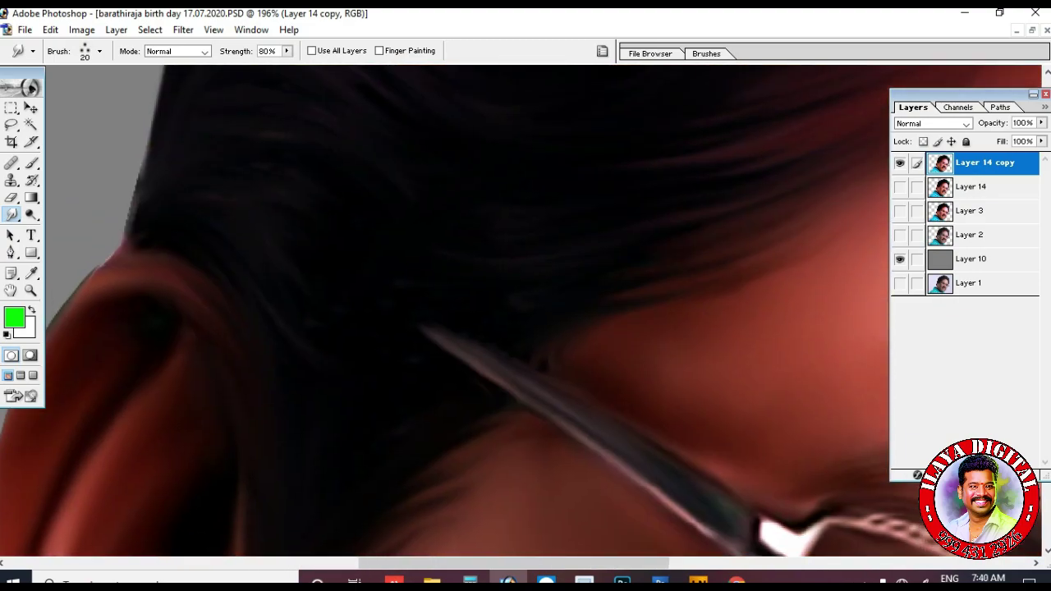
Smudge the dark hair above the ear and at the near temple into softer swept-back strands
drag(171, 181, 248, 231)
drag(532, 318, 308, 259)
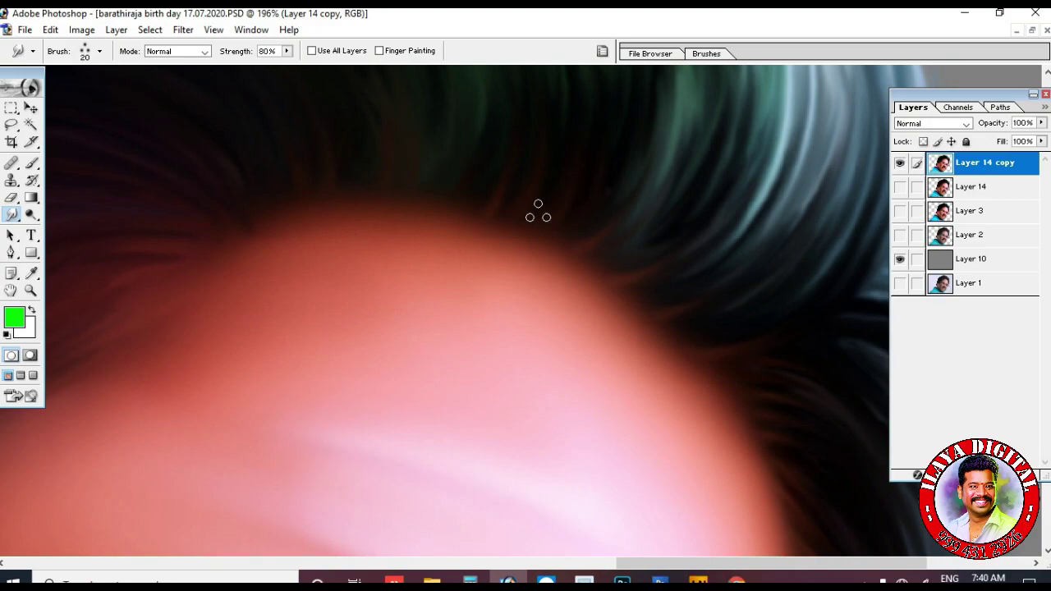
key(ctrl+minus)
key(ctrl+minus)
key(ctrl+minus)
key(ctrl+minus)
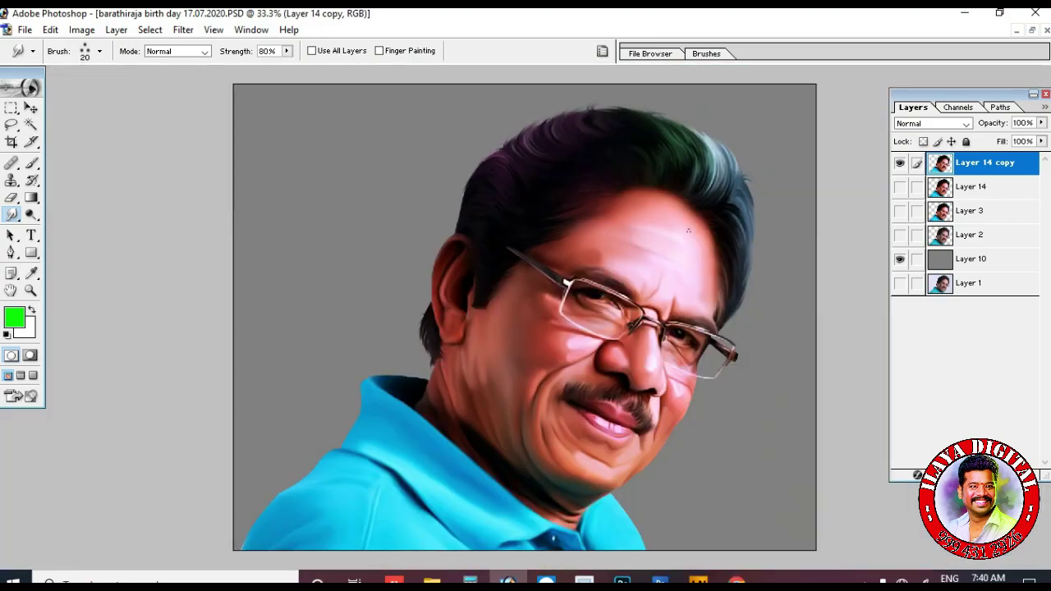
Turn the Layer 10 background black with Hue/Saturation by taking saturation and lightness to their minimum
click(971, 258)
key(i)
key(ctrl+u)
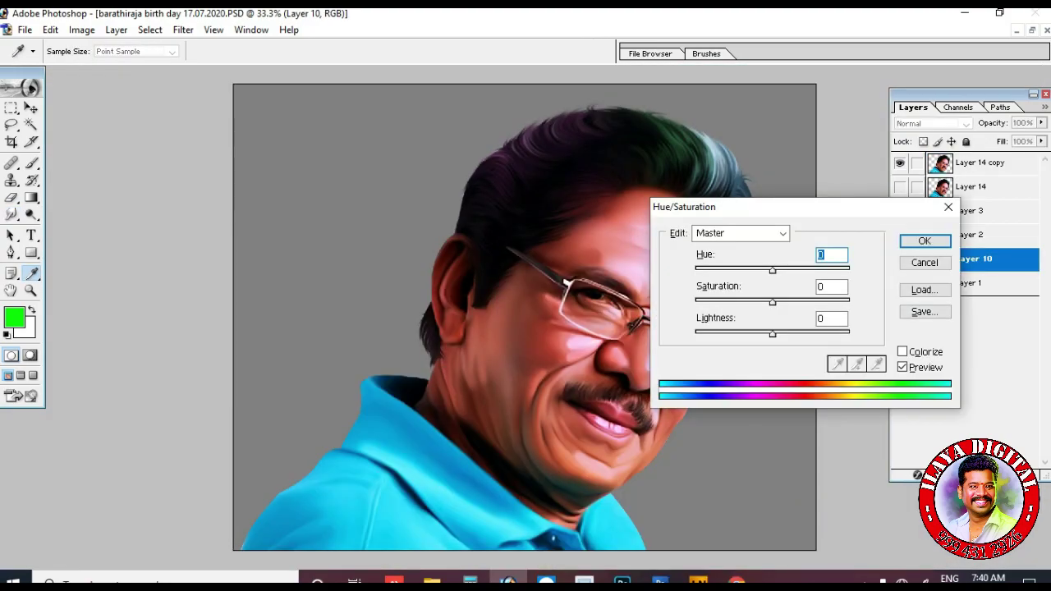
drag(772, 303, 695, 302)
drag(772, 334, 695, 334)
click(925, 240)
Compare the portrait versions against the black background by toggling the visibility of Layer 2 and Layer 14 copy
key(ctrl+plus)
key(ctrl+minus)
click(900, 234)
click(900, 235)
click(900, 235)
click(900, 162)
click(900, 162)
click(899, 162)
key(ctrl+plus)
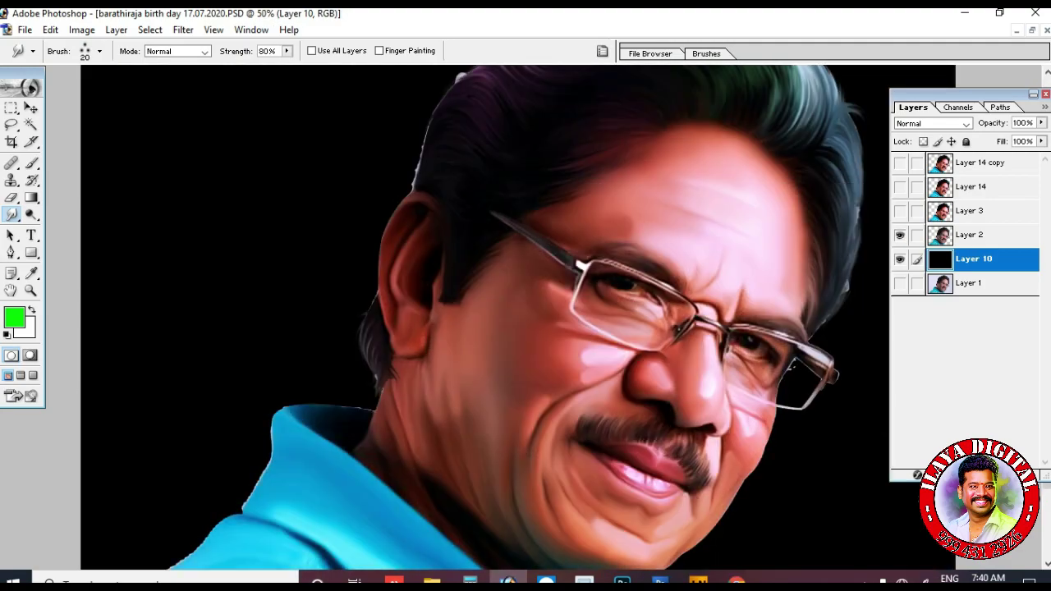
key(ctrl+minus)
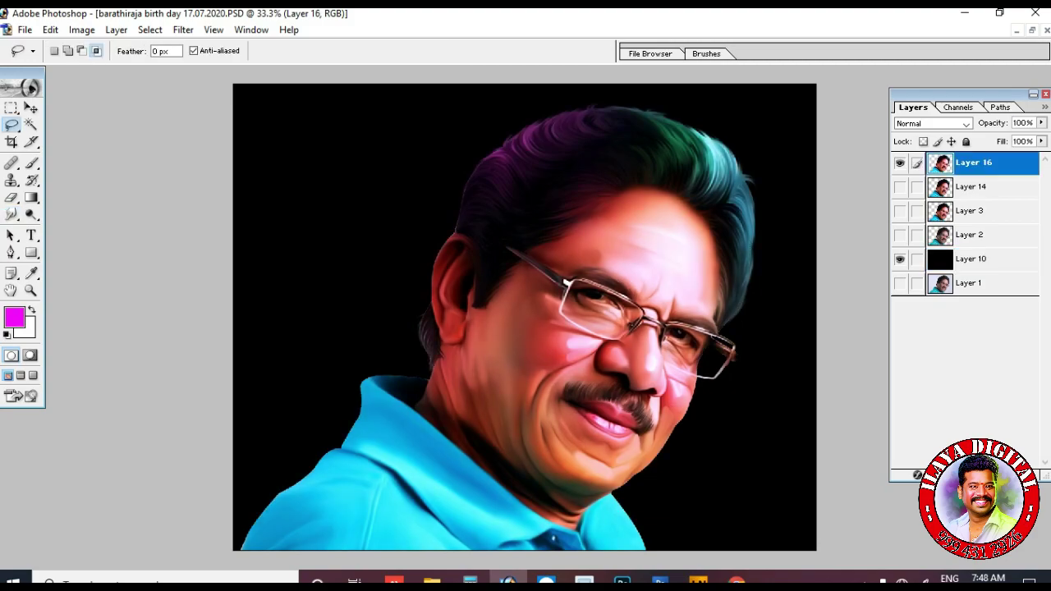
Bring a small multicolour swatch from background new.PSD into the portrait and scale it about 2356% to cover the canvas
key(v)
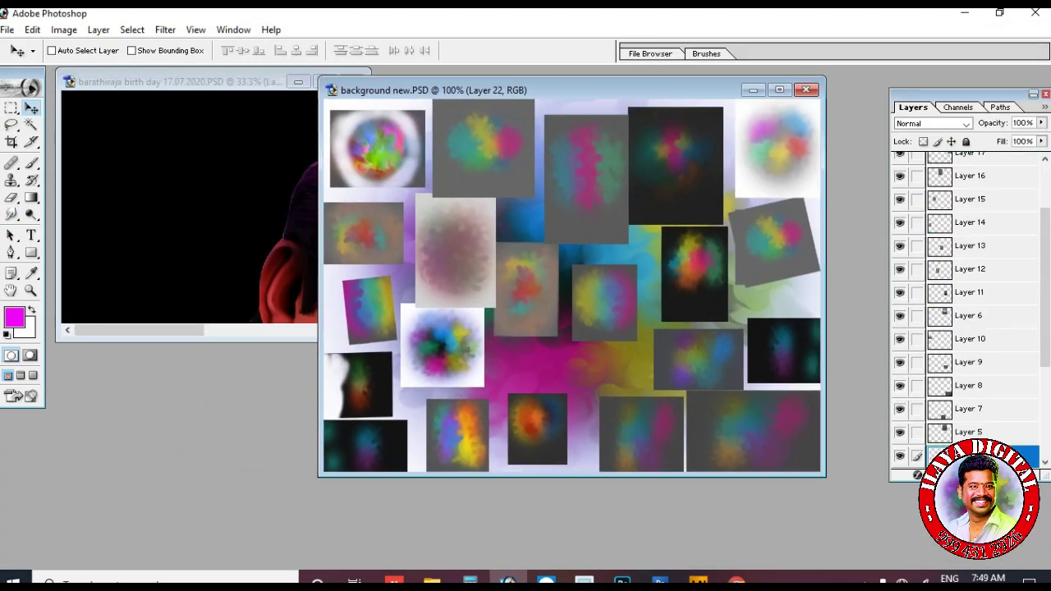
drag(442, 346, 427, 370)
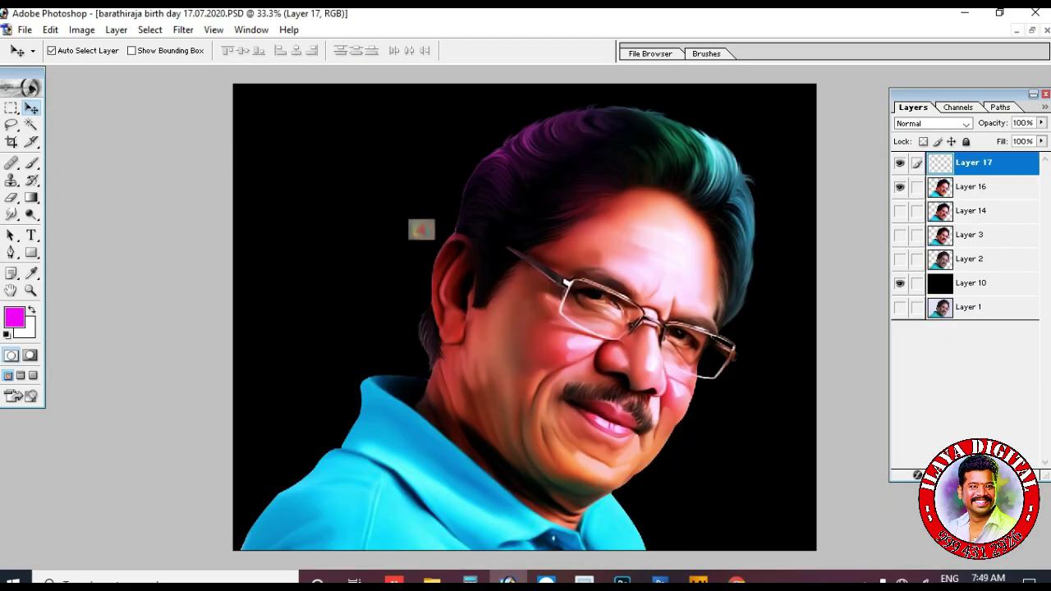
key(ctrl+t)
drag(376, 237, 817, 551)
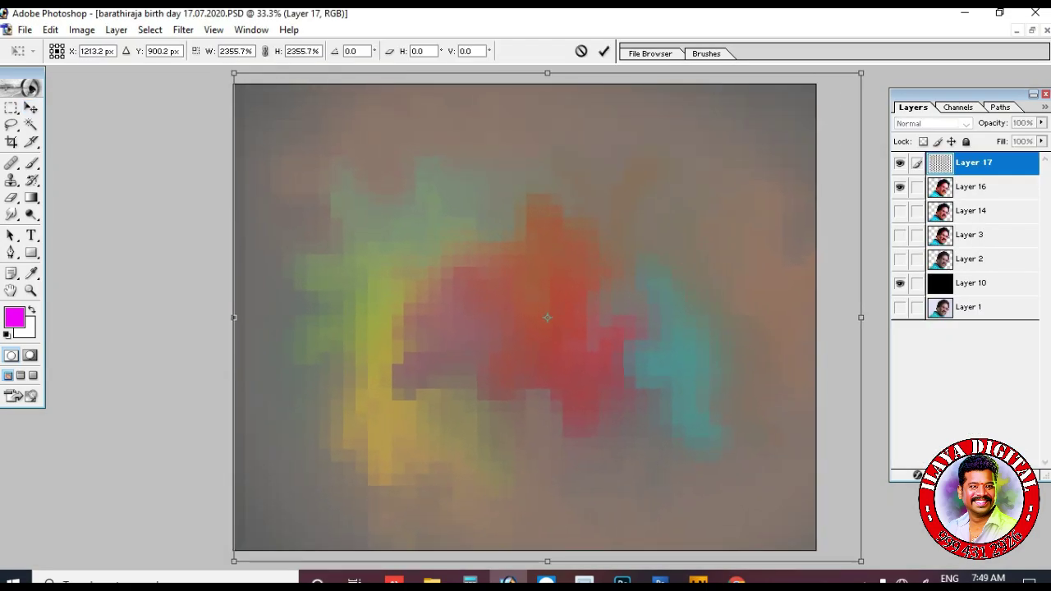
key(Return)
Send the enlarged colour swatch layer down the stack to just below the black Layer 10
key(ctrl+bracketleft)
key(ctrl+bracketleft)
key(ctrl+bracketleft)
key(ctrl+bracketleft)
key(ctrl+bracketleft)
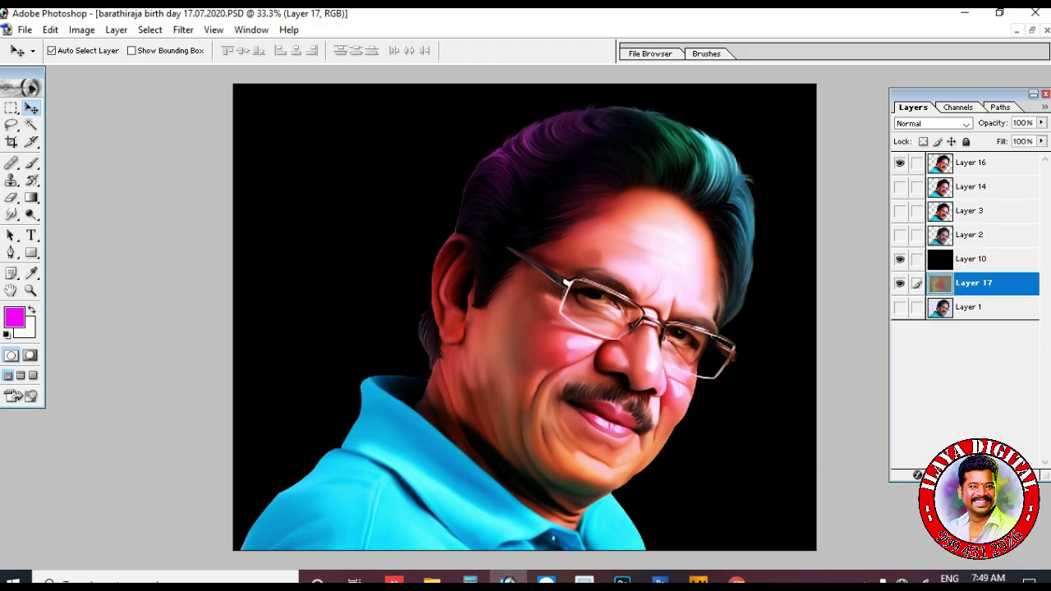
Erase the middle of the black Layer 10 with a large soft eraser, starting at size 1800, revealing the colours behind the head
key(e)
key(bracketright)
key(bracketright)
key(bracketright)
key(bracketright)
key(bracketright)
key(bracketright)
key(bracketright)
key(bracketright)
key(bracketright)
key(bracketright)
key(bracketright)
key(bracketright)
key(bracketright)
key(bracketright)
key(bracketright)
key(bracketright)
key(bracketright)
key(bracketright)
key(bracketright)
key(bracketright)
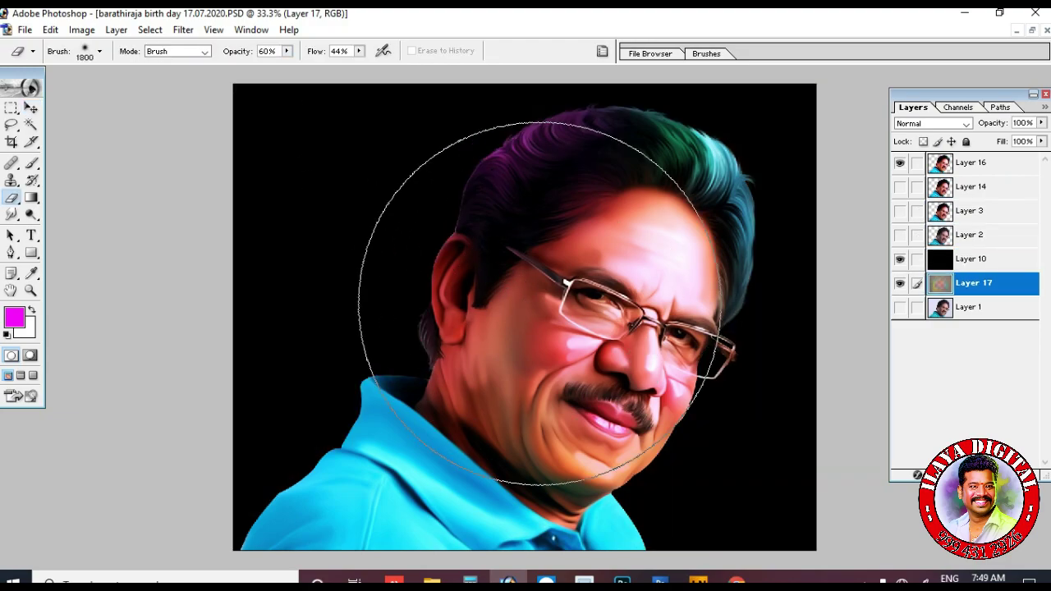
key(alt+bracketright)
mouse_move(535, 303)
mouse_down()
mouse_move(604, 248)
mouse_move(684, 484)
mouse_move(584, 255)
mouse_move(593, 252)
mouse_up()
key(bracketleft)
key(bracketleft)
key(bracketleft)
key(bracketleft)
key(bracketleft)
drag(613, 333, 575, 315)
key(v)
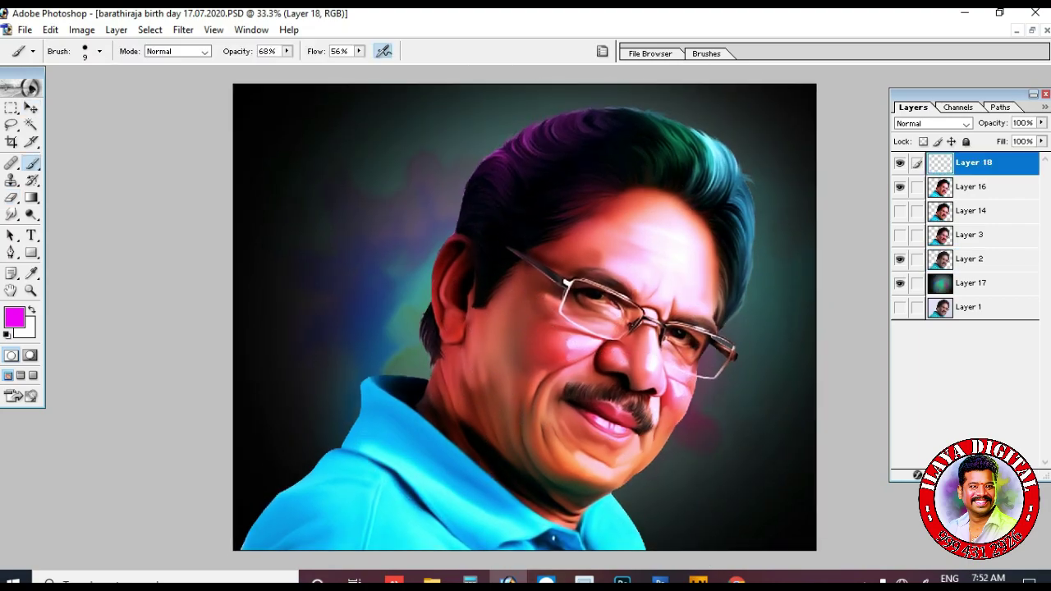
Draw a row of parallel curved pen paths following the purple hair above the near ear, with Layer 18 active
key(ctrl+plus)
key(ctrl+plus)
key(ctrl+plus)
drag(606, 276, 416, 590)
key(p)
drag(234, 188, 231, 239)
drag(333, 275, 384, 384)
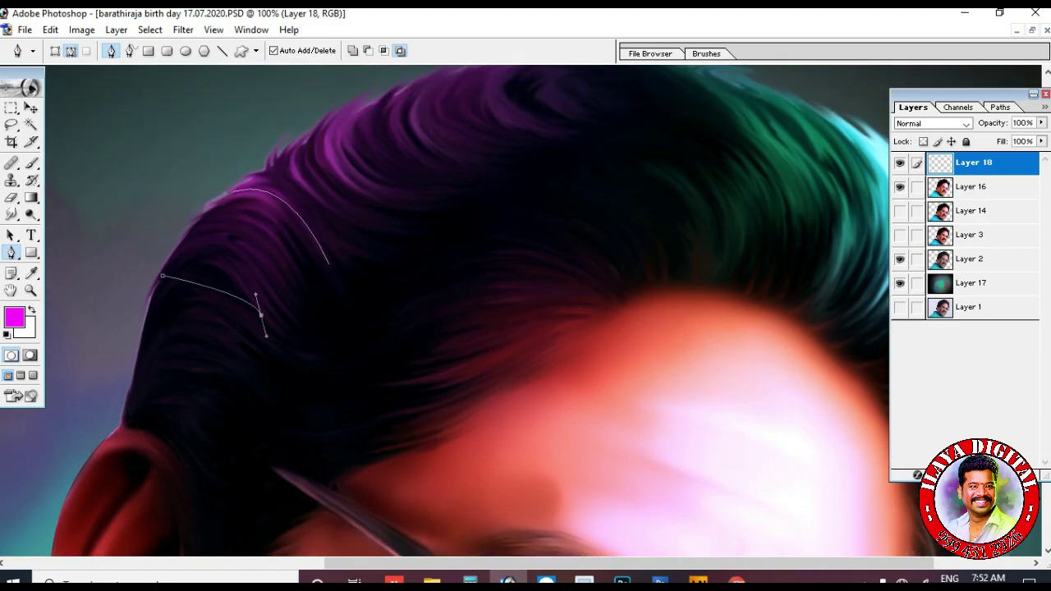
drag(307, 277, 352, 333)
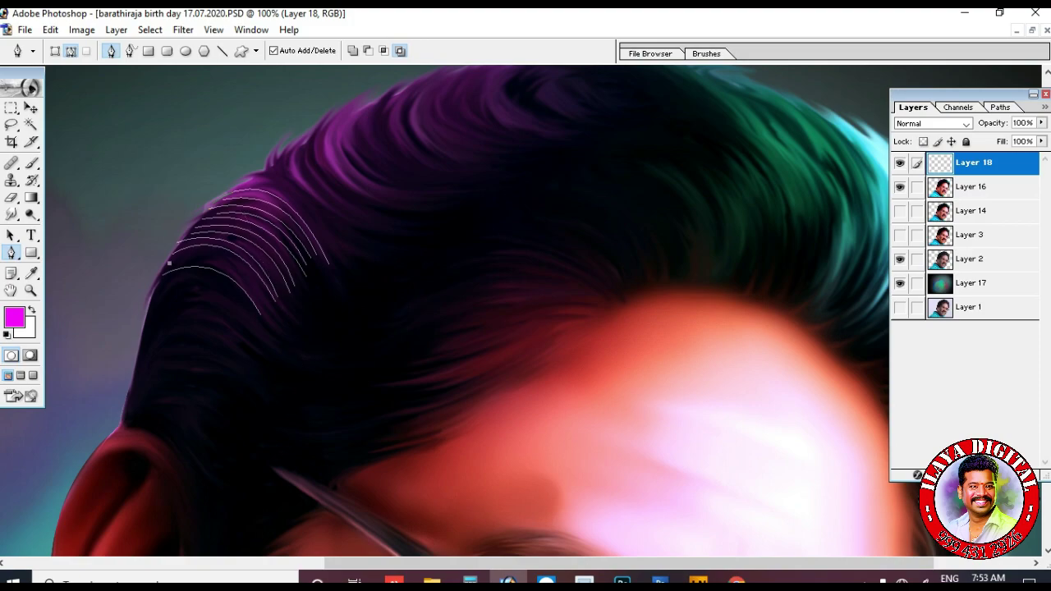
key(Escape)
scroll(466, 311, down, 2)
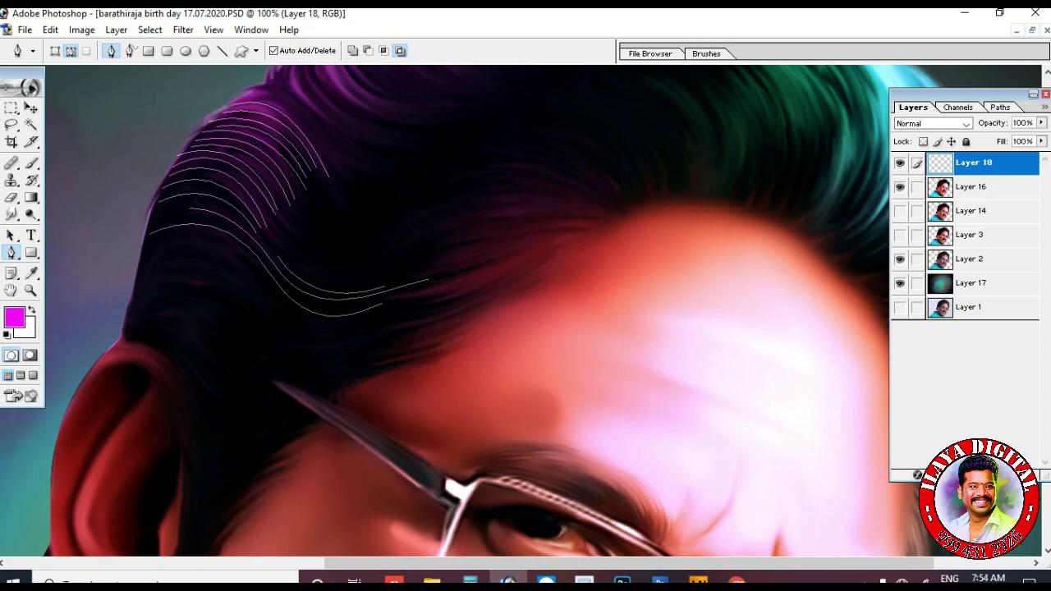
Draw curved pen paths along the lower part of the purple wave, following its strands inward from the head's outline
scroll(460, 312, up, 3)
scroll(460, 312, up, 3)
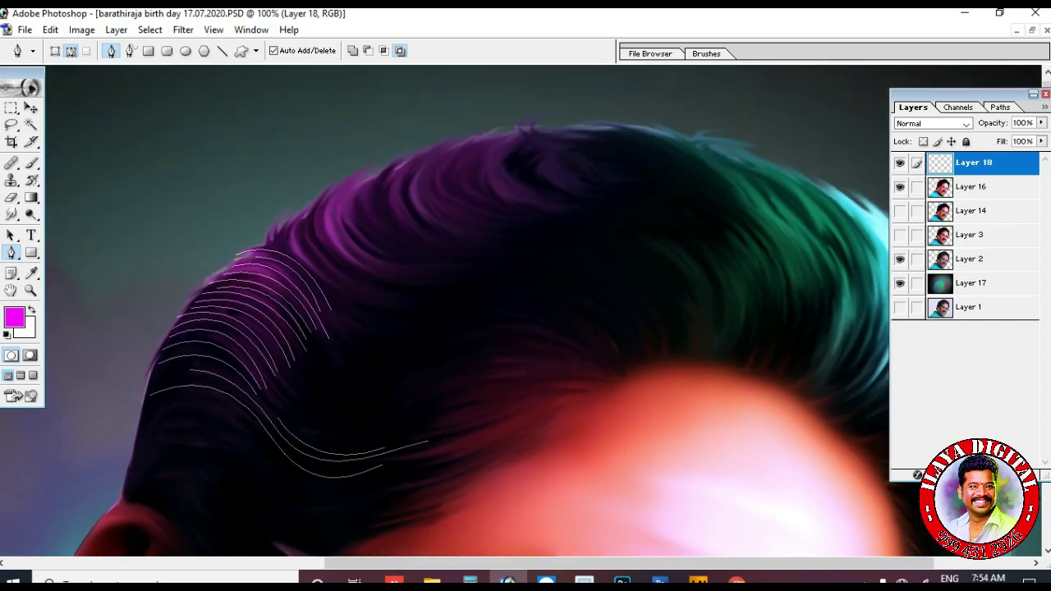
drag(540, 285, 593, 324)
key(Escape)
mouse_move(365, 276)
mouse_down()
mouse_move(467, 308)
mouse_move(432, 322)
mouse_up()
click(299, 212)
key(Escape)
click(286, 216)
key(Escape)
drag(350, 265, 405, 286)
key(Escape)
Add closely spaced curved strand paths through the middle of the purple hair wave
click(361, 179)
mouse_move(357, 250)
mouse_down()
mouse_move(408, 279)
mouse_move(509, 284)
mouse_up()
key(Escape)
click(377, 173)
mouse_move(397, 250)
mouse_down()
mouse_move(464, 284)
mouse_move(429, 268)
mouse_up()
click(361, 184)
click(351, 189)
key(F2)
Continue the curved strand paths along the upper purple wave towards the crown
click(458, 137)
drag(477, 209, 551, 227)
key(F2)
click(405, 173)
drag(440, 241, 491, 258)
key(F2)
click(447, 135)
mouse_move(489, 221)
mouse_down()
mouse_move(593, 250)
mouse_move(588, 233)
mouse_up()
key(Escape)
click(423, 176)
key(Escape)
Draw one long curved path from the purple wave across the dark hair down to the forehead hairline
click(421, 199)
drag(523, 237, 624, 245)
drag(685, 329, 688, 395)
key(Escape)
Draw the lower set of curved strand paths through the dark hair, ending at the hairline above the forehead
scroll(526, 311, down, 2)
key(F2)
click(427, 245)
drag(615, 289, 651, 358)
key(Escape)
mouse_move(621, 284)
mouse_down()
mouse_move(646, 349)
mouse_move(646, 335)
mouse_up()
click(493, 222)
key(Escape)
click(510, 210)
key(Escape)
mouse_move(633, 277)
mouse_down()
mouse_move(639, 328)
mouse_move(650, 325)
mouse_up()
Add upper and in-between strand paths curving down beneath the long path to the forehead hairline
click(557, 188)
key(F2)
click(616, 178)
drag(675, 265, 665, 331)
key(F2)
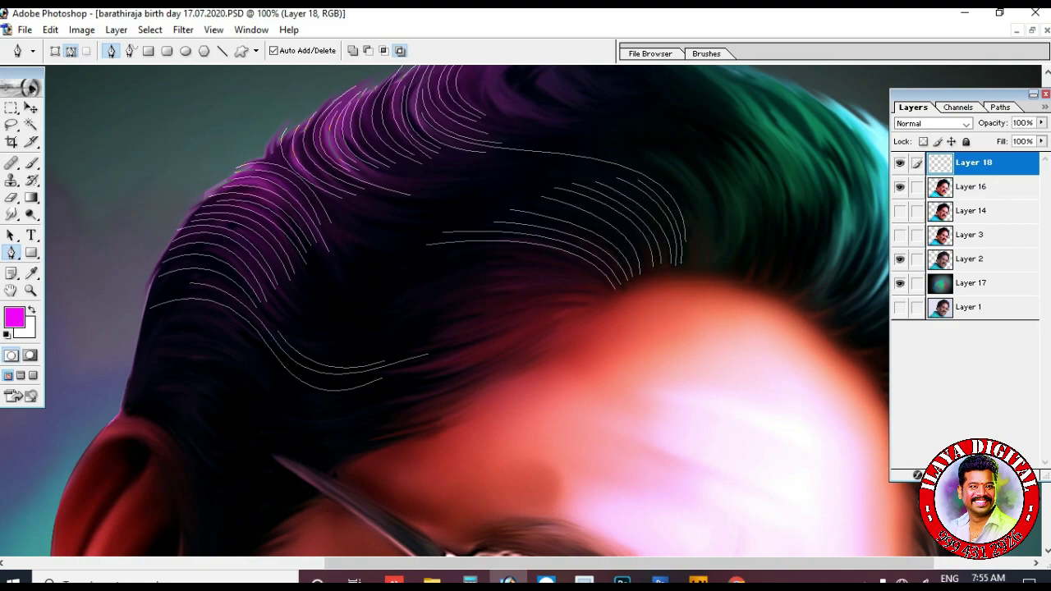
click(569, 196)
drag(647, 275, 643, 332)
key(F2)
click(629, 157)
drag(689, 263, 669, 334)
key(F2)
Draw further curved strand paths at the crown where the purple wave meets the dark hair
scroll(669, 333, up, 2)
click(546, 117)
drag(528, 179, 602, 215)
drag(521, 196, 604, 218)
key(F2)
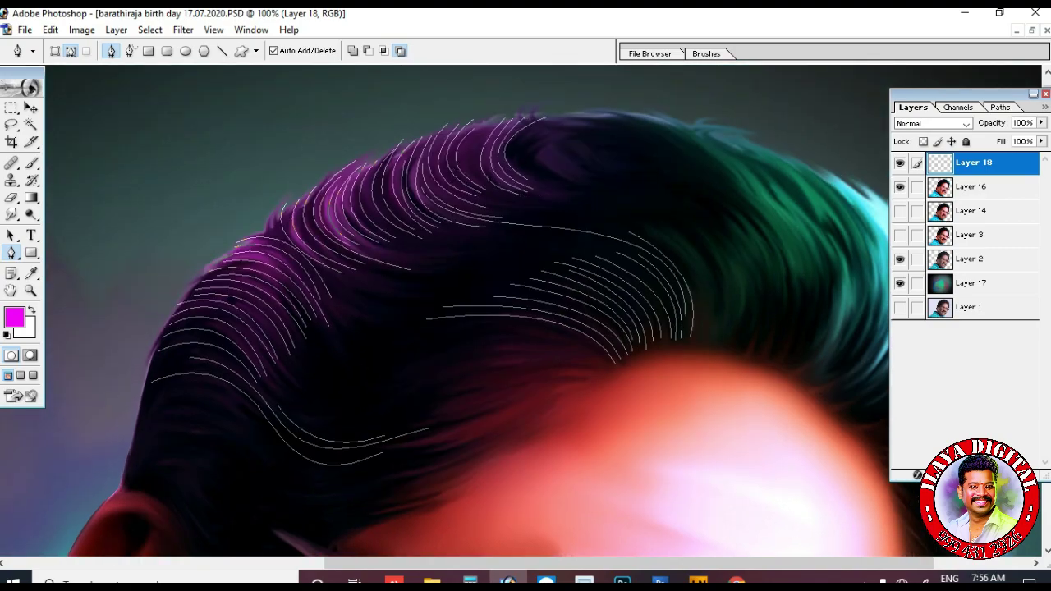
Draw several parallel upward-curving strand paths above the existing pair in the dark temple hair
scroll(464, 310, down, 2)
click(286, 287)
key(F2)
mouse_move(422, 314)
mouse_down()
mouse_move(530, 284)
mouse_move(499, 294)
mouse_up()
click(283, 297)
key(F2)
click(282, 309)
key(F2)
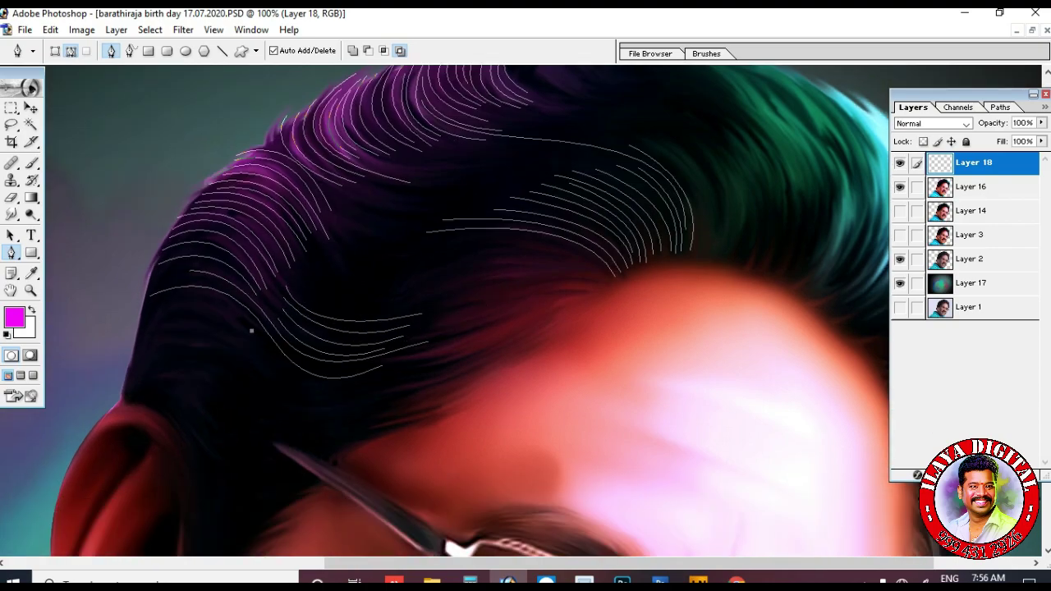
Draw parallel curved strand paths beneath the existing set, sweeping through the dark temple hair towards the forehead hairline
click(246, 360)
drag(427, 383, 516, 328)
key(Escape)
click(245, 383)
key(Escape)
drag(417, 398, 509, 351)
click(251, 400)
key(Escape)
Draw the lowest temple strand paths, curving down to the hairline just above the glasses' arm
click(245, 412)
drag(417, 416, 445, 389)
key(Escape)
click(230, 417)
drag(360, 446, 437, 417)
key(Escape)
Draw long curved strand paths across the sideburn, rising from the ear's edge to the glasses' arm
scroll(437, 417, down, 2)
scroll(522, 310, down, 1)
click(181, 422)
key(Escape)
mouse_move(316, 326)
mouse_down()
mouse_move(414, 322)
mouse_move(410, 315)
mouse_up()
click(183, 403)
key(Escape)
Complete the sideburn with more arched strand paths at its upper edge and a short one near its lower end
click(183, 381)
click(188, 359)
drag(284, 299, 330, 310)
key(F2)
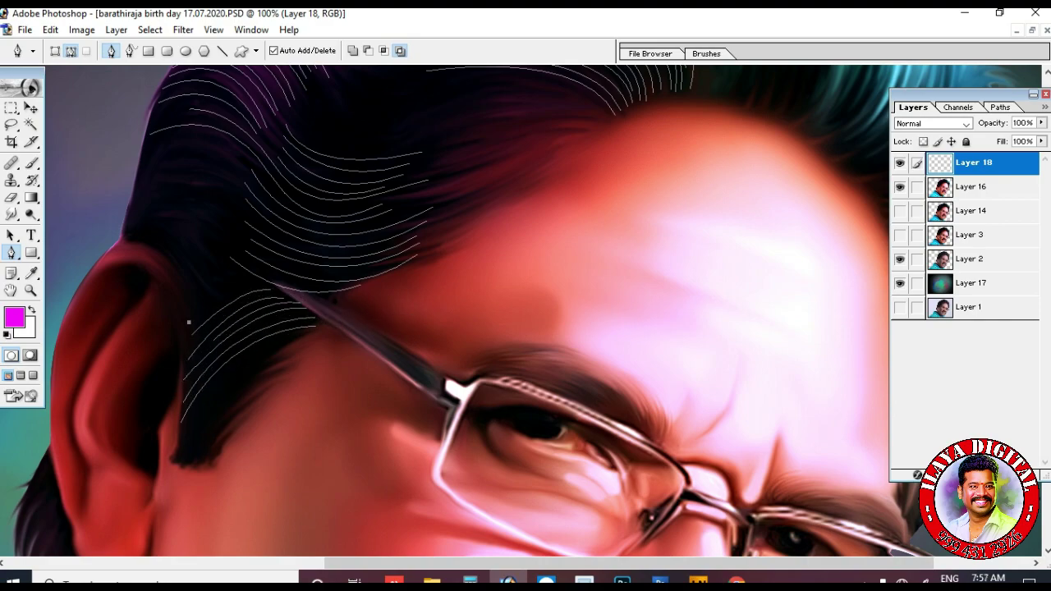
key(F2)
click(173, 460)
drag(247, 393, 280, 380)
scroll(459, 312, up, 5)
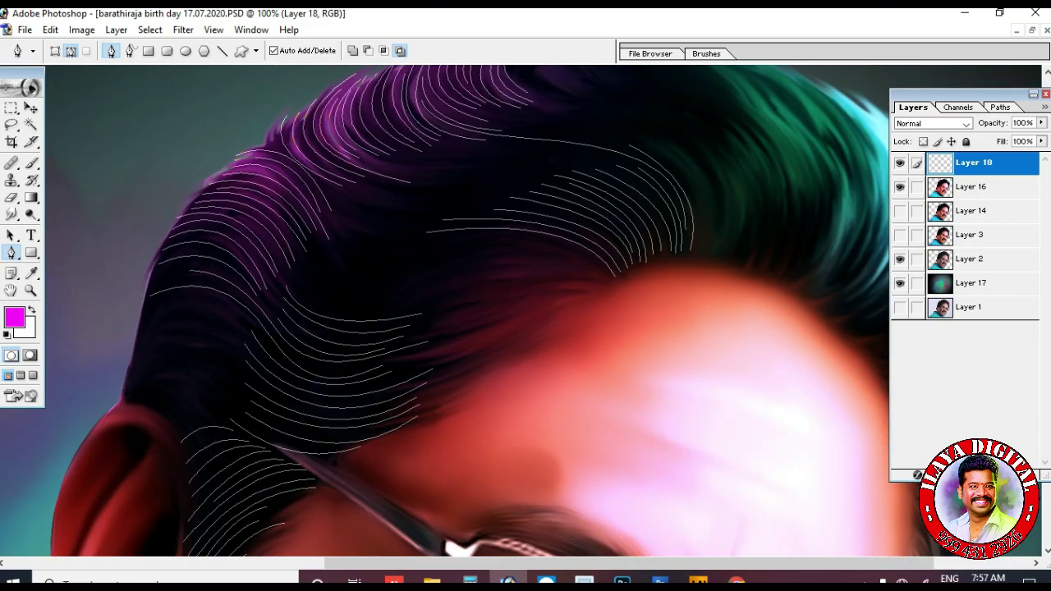
Try stroking the drawn hair strand paths
right_click(475, 252)
click(517, 362)
key(Return)
key(ctrl+alt+z)
key(ctrl+alt+z)
Add a strand path above the ear and stroke all the paths in magenta using the Brush with Simulate Pressure
drag(175, 429, 176, 452)
right_click(378, 225)
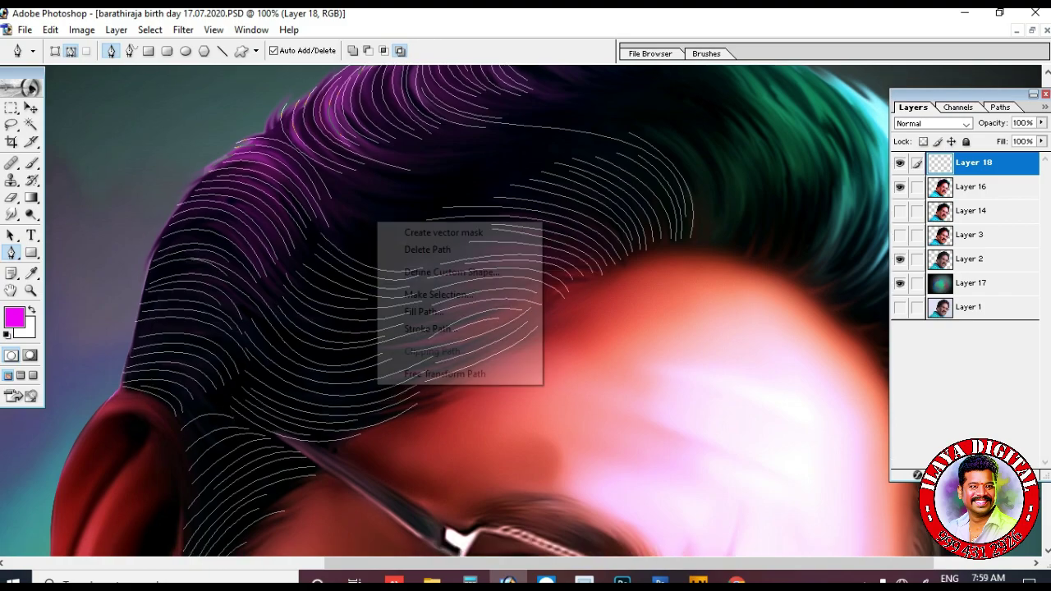
click(427, 305)
click(423, 314)
click(504, 292)
click(484, 320)
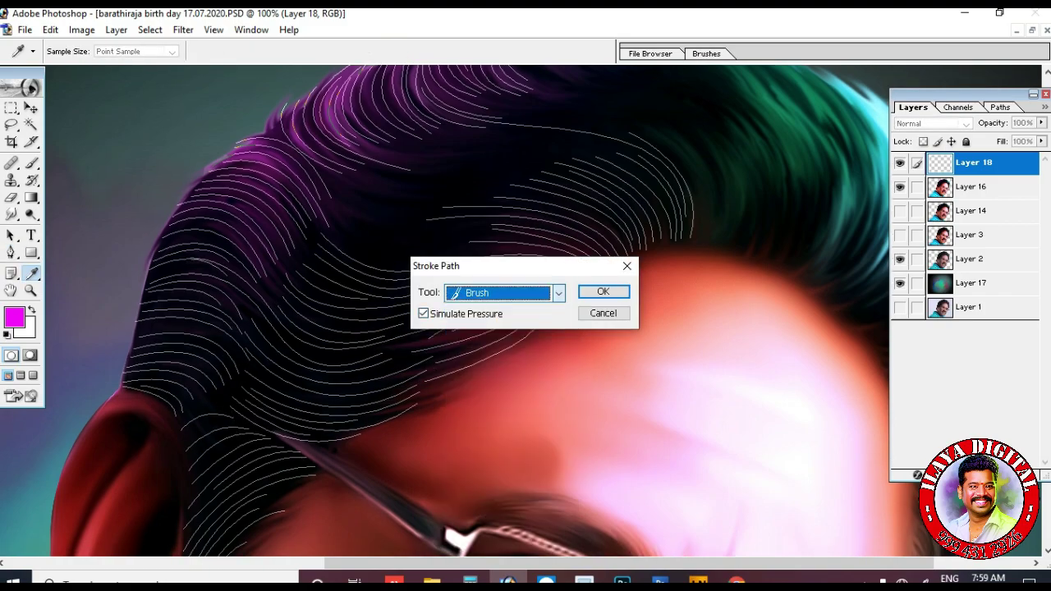
click(603, 292)
key(Return)
key(ctrl+minus)
key(ctrl+minus)
key(ctrl+minus)
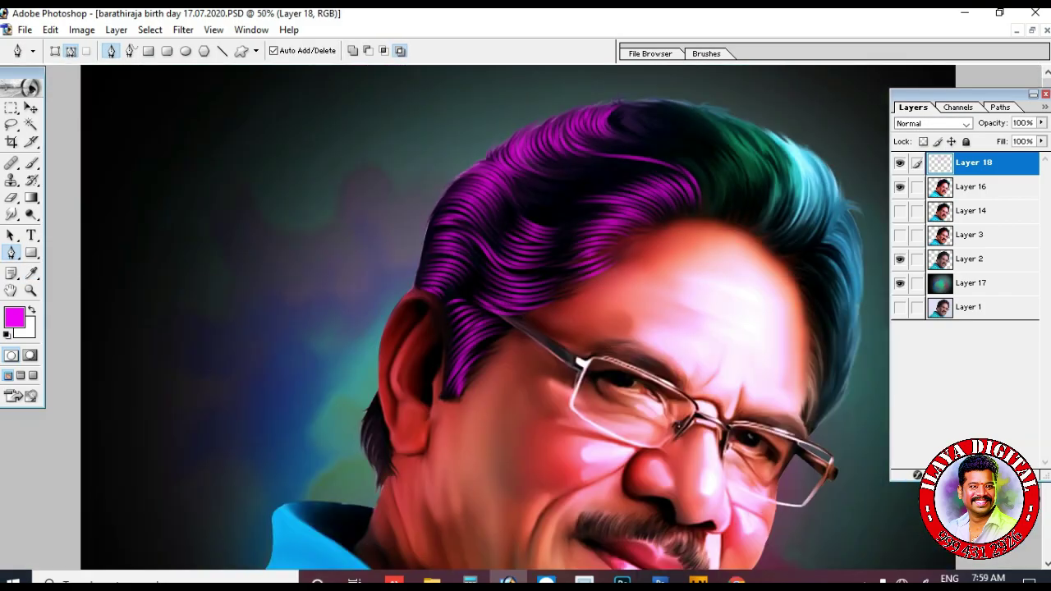
Draw fine strand paths down the tuft of hair behind the ear and stroke them with the magenta brush
key(ctrl+plus)
key(ctrl+plus)
key(ctrl+plus)
scroll(520, 310, down, 2)
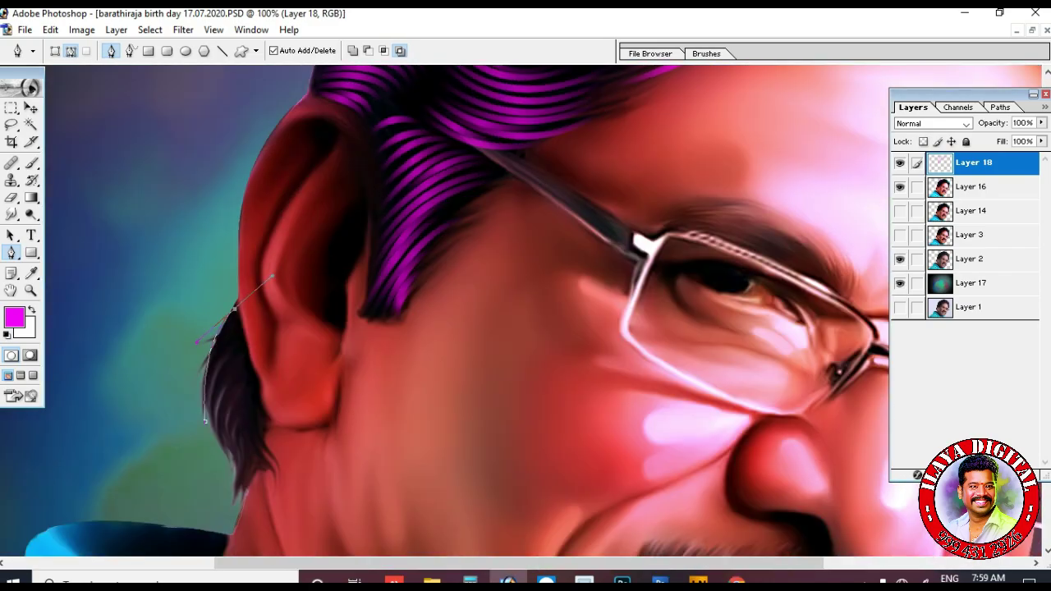
drag(238, 353, 249, 372)
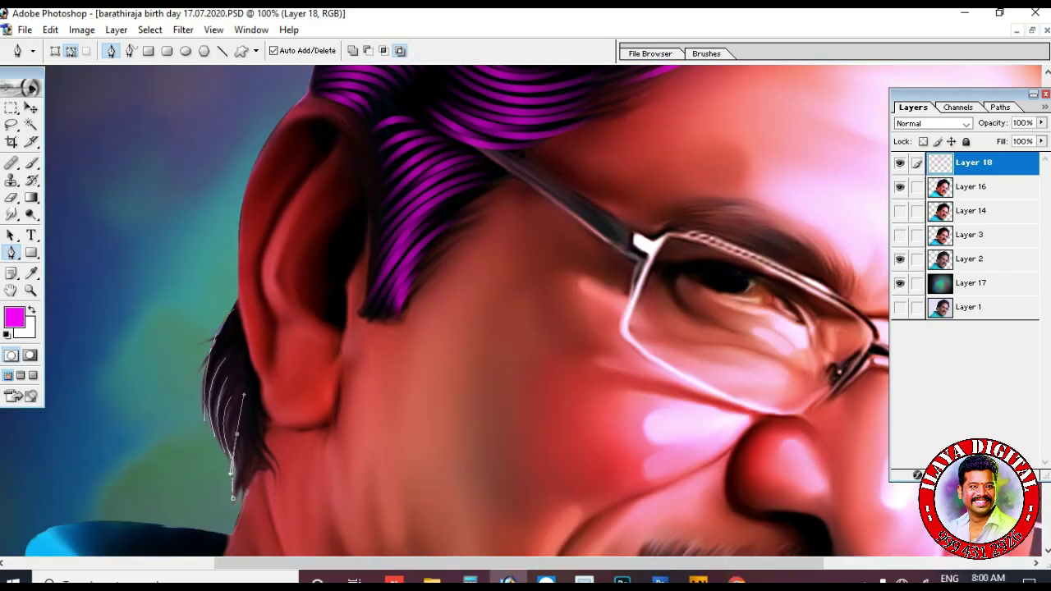
drag(245, 438, 247, 385)
key(Escape)
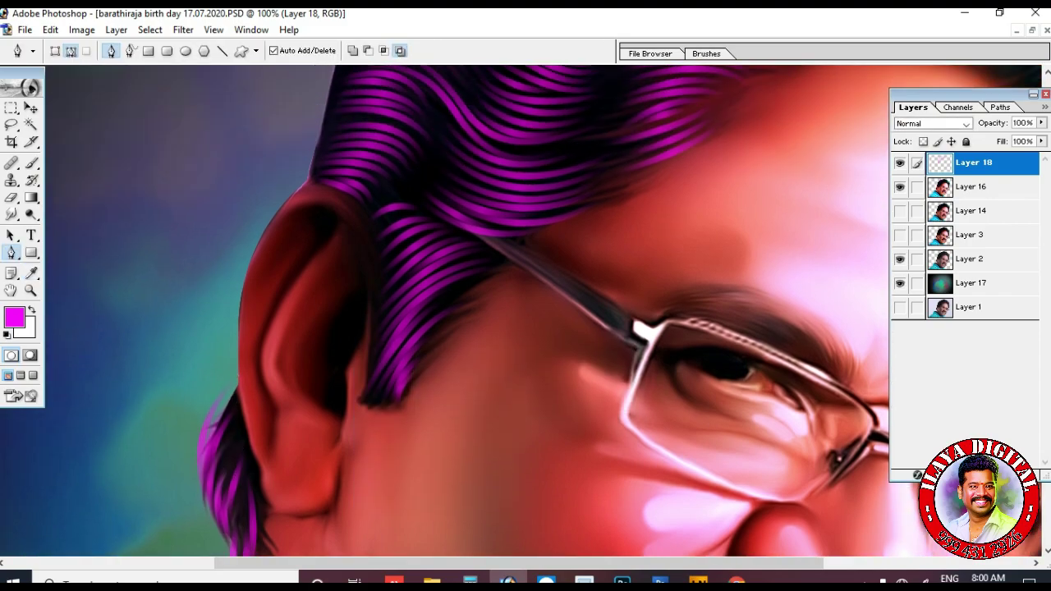
key(ctrl+minus)
key(ctrl+minus)
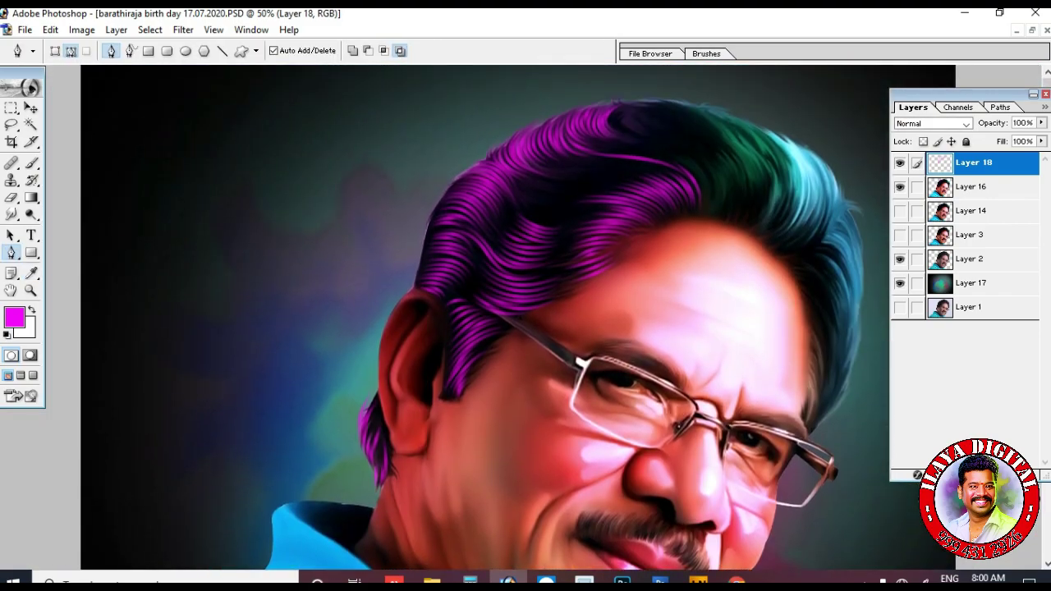
Draw curved strand paths across the empty dark gap in the middle of the magenta-stroked hair
drag(491, 116, 739, 275)
click(294, 268)
drag(484, 282, 602, 254)
key(Escape)
click(283, 278)
drag(463, 299, 561, 264)
key(Escape)
click(254, 299)
drag(426, 337, 514, 292)
key(Escape)
Draw a strand path along the upper part of the dark gap, undoing the misplaced attempt
click(429, 200)
mouse_move(638, 230)
mouse_down()
mouse_move(690, 259)
mouse_move(635, 253)
mouse_move(581, 281)
mouse_up()
key(Escape)
key(ctrl+z)
key(Escape)
click(401, 208)
key(Escape)
Draw further wavy strand paths between the upper and middle groups in the dark gap
click(376, 217)
click(351, 230)
click(314, 258)
drag(491, 270, 619, 236)
click(593, 305)
key(Escape)
click(343, 248)
drag(519, 272, 557, 304)
key(Escape)
Add short strand paths at the gap's lower end and stroke the new paths with the magenta brush
click(253, 329)
mouse_move(460, 353)
mouse_down()
mouse_move(615, 282)
mouse_move(477, 322)
mouse_up()
click(271, 330)
key(Escape)
right_click(565, 379)
click(618, 430)
key(Return)
key(Escape)
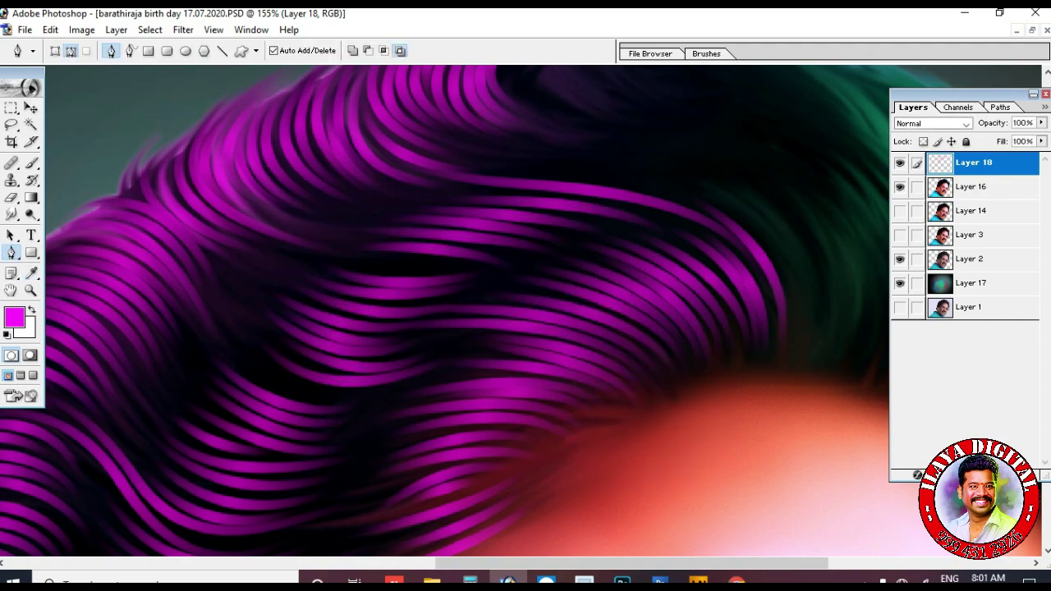
key(ctrl+minus)
key(ctrl+minus)
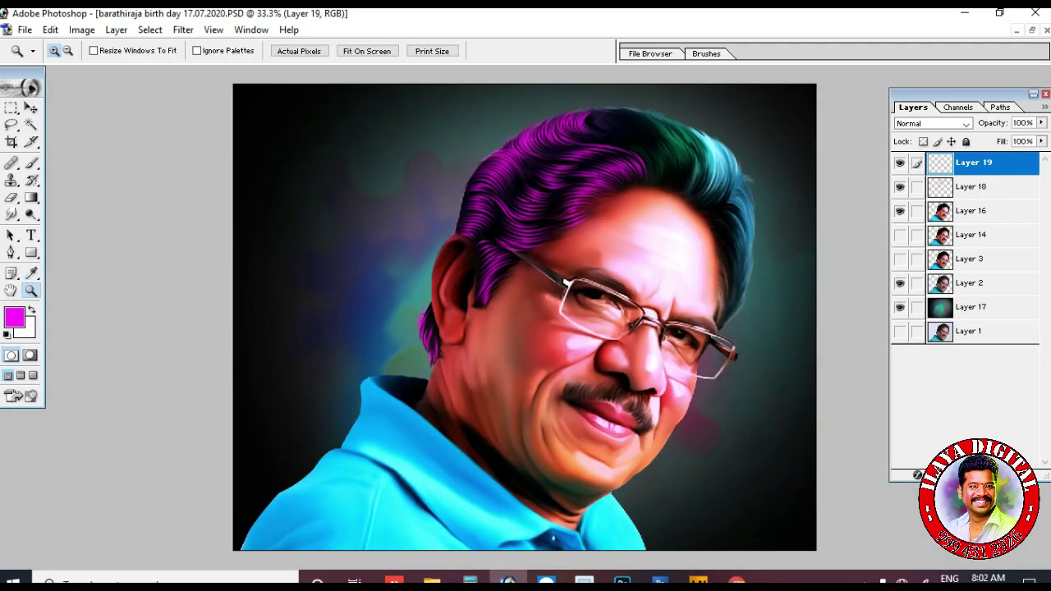
Move the floating Layers palette to the opposite side, away from the green and cyan hair
drag(445, 99, 629, 262)
drag(961, 93, 124, 81)
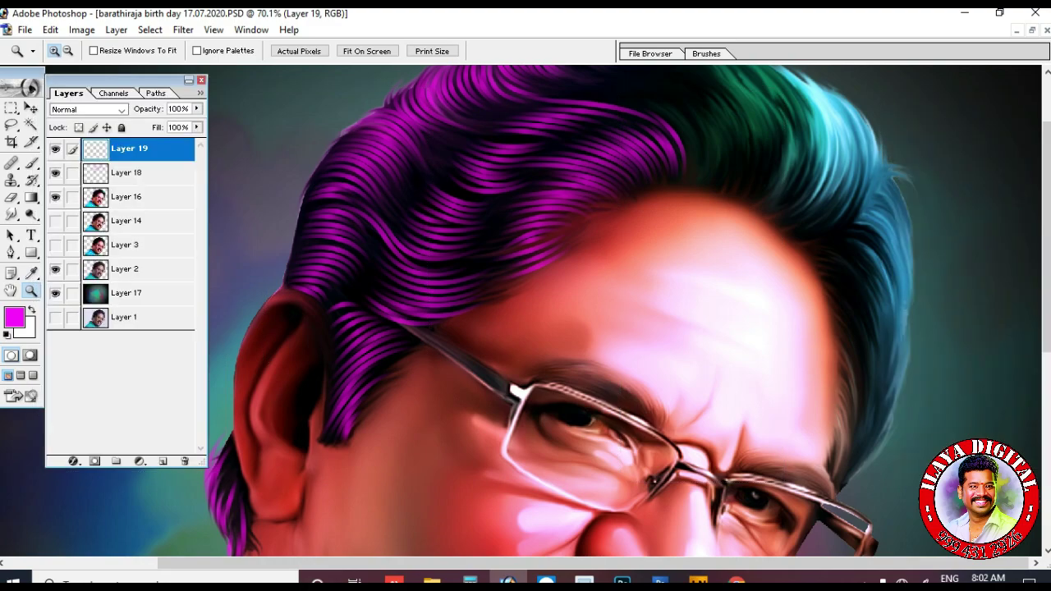
scroll(543, 310, up, 2)
Draw the first curved strand paths on Layer 19 where the green hair meets the cyan highlight
key(p)
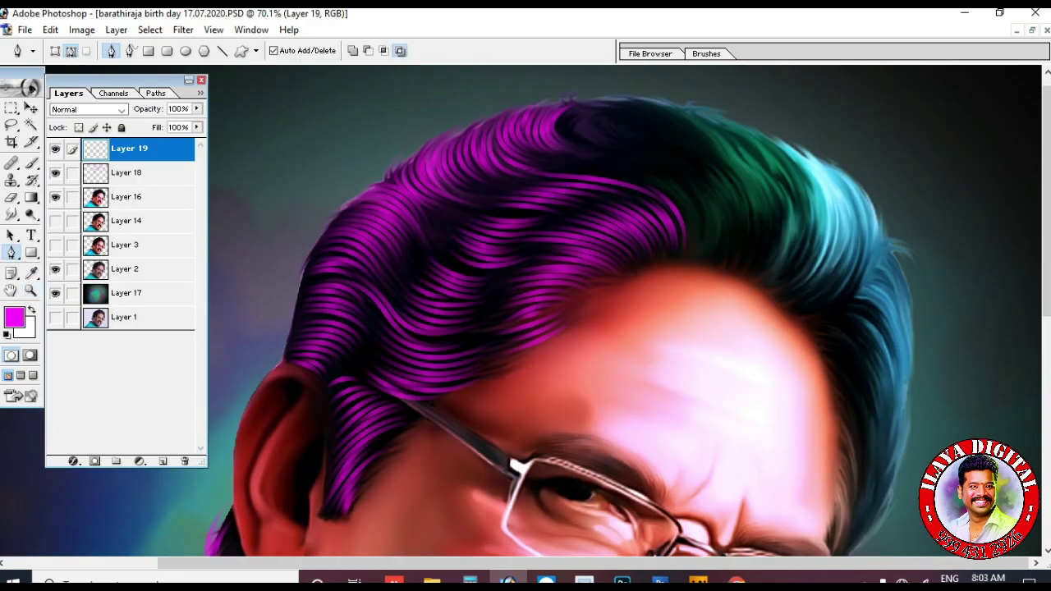
drag(771, 280, 714, 337)
key(Escape)
drag(773, 283, 730, 312)
click(797, 195)
drag(782, 288, 727, 318)
key(Escape)
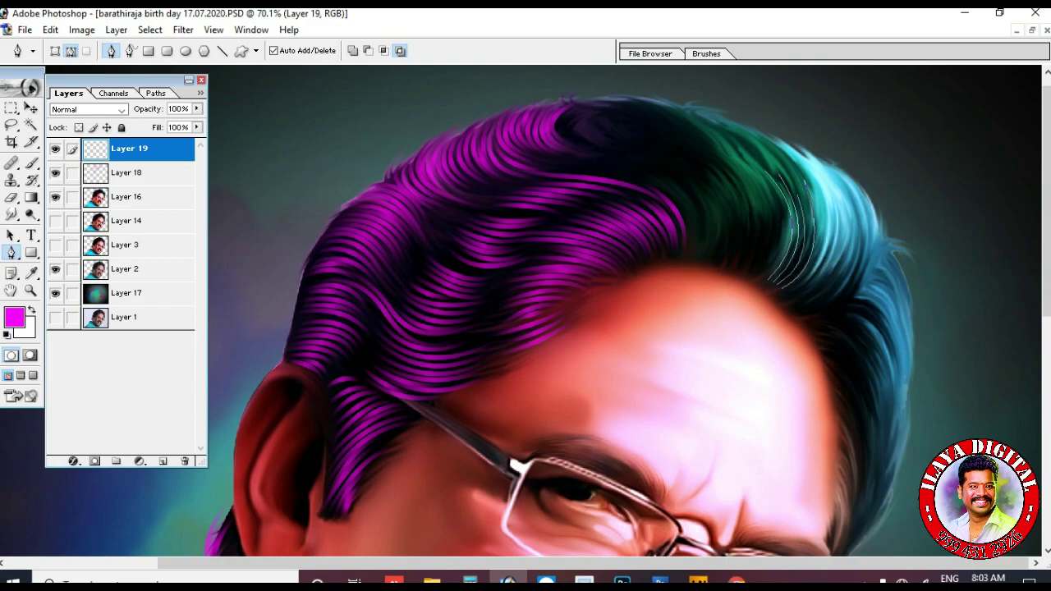
Draw more parallel strand paths through the middle of the cyan highlight down to the forehead hairline
key(Escape)
mouse_move(786, 282)
mouse_down()
mouse_move(720, 327)
mouse_move(740, 323)
mouse_up()
click(819, 181)
key(Escape)
click(835, 192)
drag(803, 303, 737, 346)
key(Escape)
Continue the curved strand paths to the outer edge of the cyan highlight
mouse_move(798, 298)
mouse_down()
mouse_move(736, 334)
mouse_move(750, 320)
mouse_up()
click(848, 210)
key(Escape)
click(845, 221)
drag(809, 301, 753, 324)
click(823, 357)
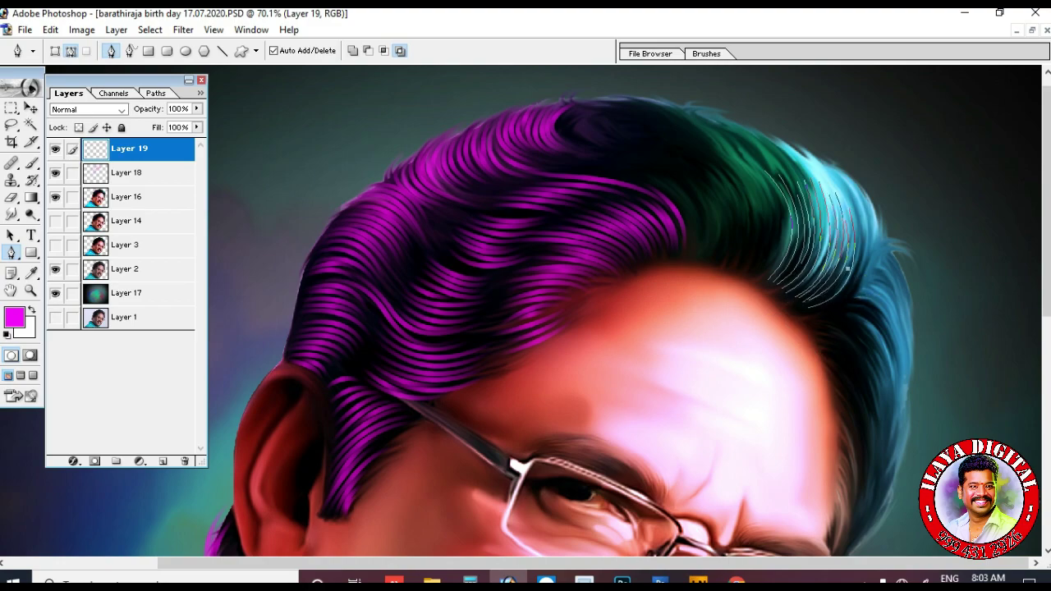
click(868, 197)
drag(820, 314, 734, 337)
key(Escape)
drag(822, 308, 756, 335)
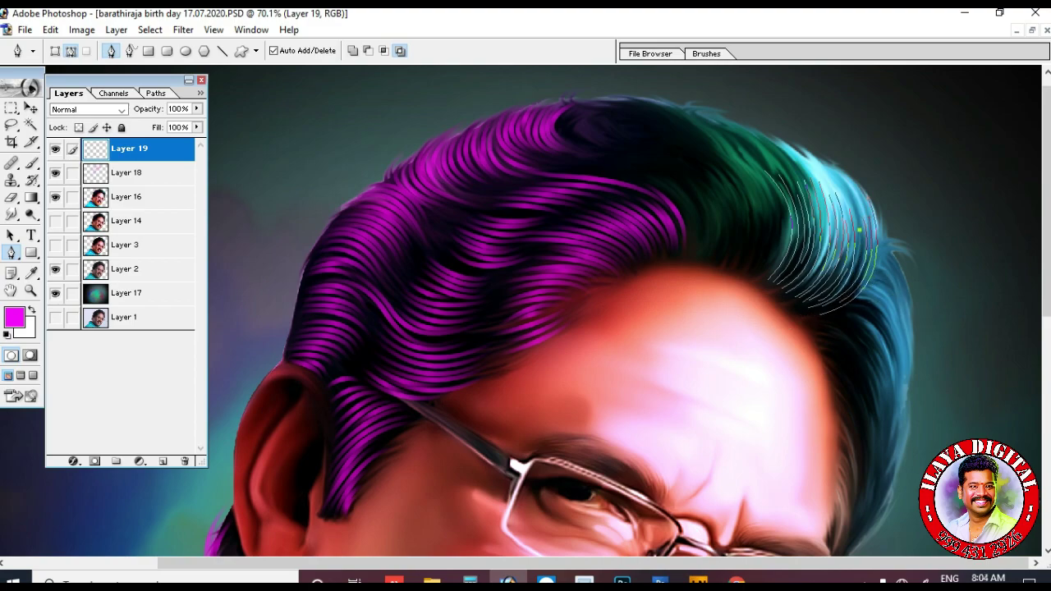
Draw curved strand paths down through the dark green hair towards the forehead hairline
click(723, 156)
drag(739, 261, 702, 300)
key(Escape)
key(Escape)
drag(761, 253, 723, 300)
key(Escape)
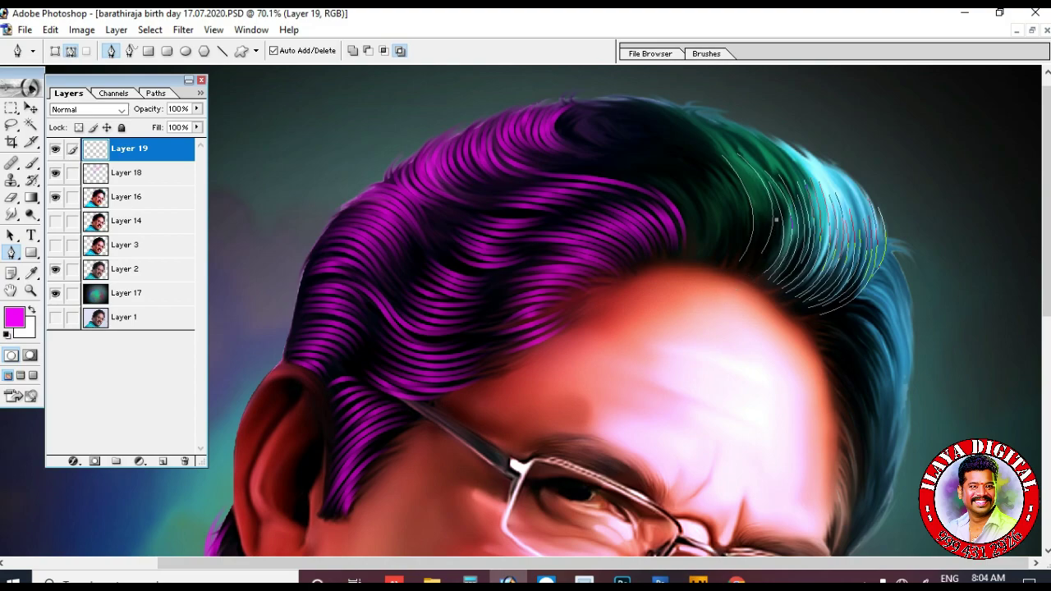
click(733, 158)
mouse_move(751, 265)
mouse_down()
mouse_move(711, 314)
mouse_move(707, 301)
mouse_up()
key(Escape)
click(743, 177)
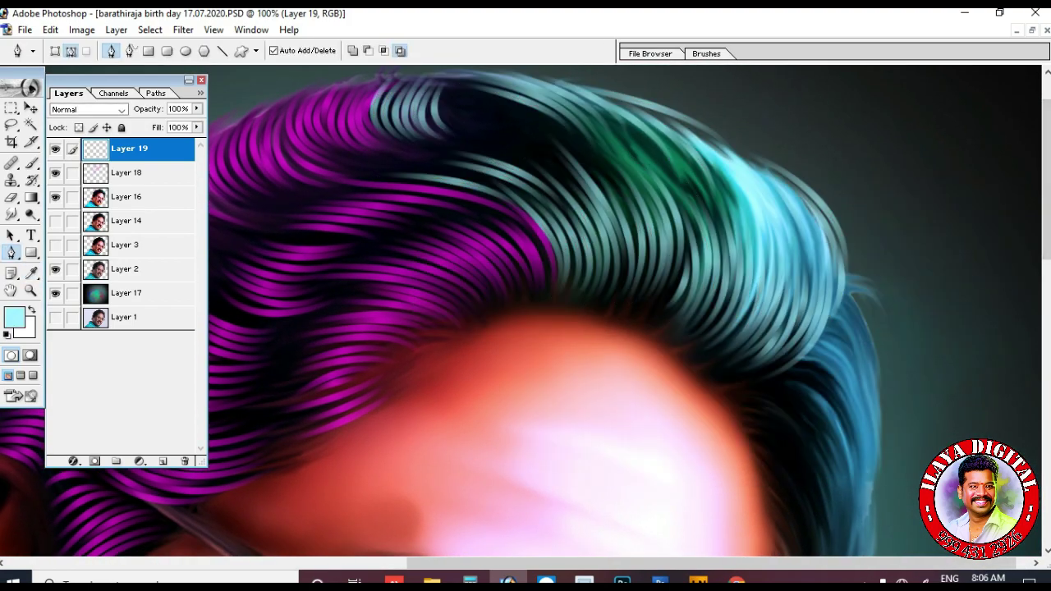
Draw long curved strand paths over the green hair between the stroked cyan strands
click(648, 161)
drag(663, 300, 609, 383)
key(Escape)
click(690, 173)
drag(688, 334, 615, 417)
click(675, 141)
mouse_move(733, 284)
mouse_down()
mouse_move(707, 333)
mouse_move(716, 357)
mouse_up()
key(Escape)
Add shorter in-between strand paths across the green hair, extending towards the magenta section
click(711, 176)
key(Escape)
click(654, 152)
drag(670, 255, 657, 312)
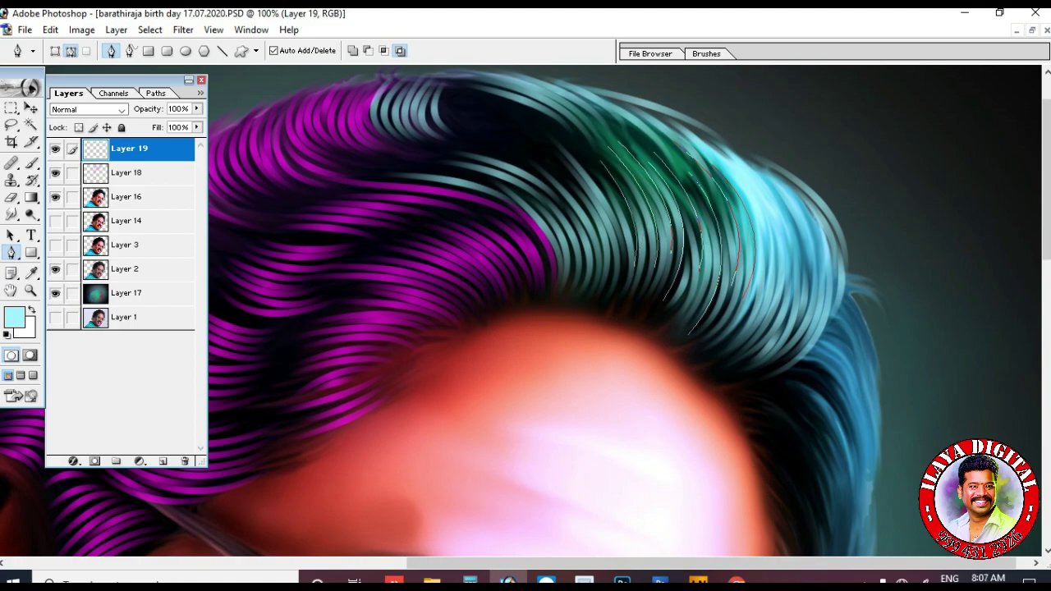
key(Escape)
click(581, 158)
drag(613, 291, 585, 343)
key(Escape)
Draw strand paths along the dark crown and down beside the magenta wave
click(484, 78)
drag(585, 149, 590, 182)
click(551, 80)
drag(632, 148, 634, 162)
drag(514, 192, 522, 192)
drag(552, 290, 523, 348)
Set the foreground colour to a medium sea green
click(14, 317)
click(681, 162)
click(689, 291)
click(875, 241)
Stroke the newly drawn strand paths with the brush in green on Layer 19
right_click(668, 333)
click(698, 438)
key(Return)
key(Return)
key(ctrl+minus)
key(ctrl+minus)
scroll(581, 317, down, 1)
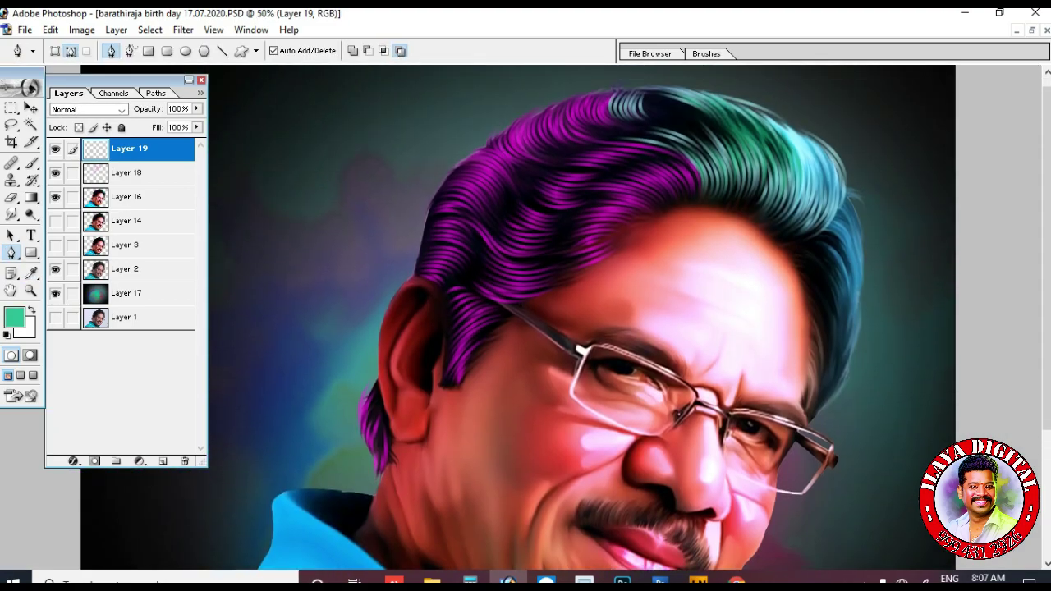
Draw a first row of short curved strand paths along the far sideburn above the glasses hinge
scroll(581, 317, down, 3)
ctrl+click(609, 266)
ctrl+click(634, 257)
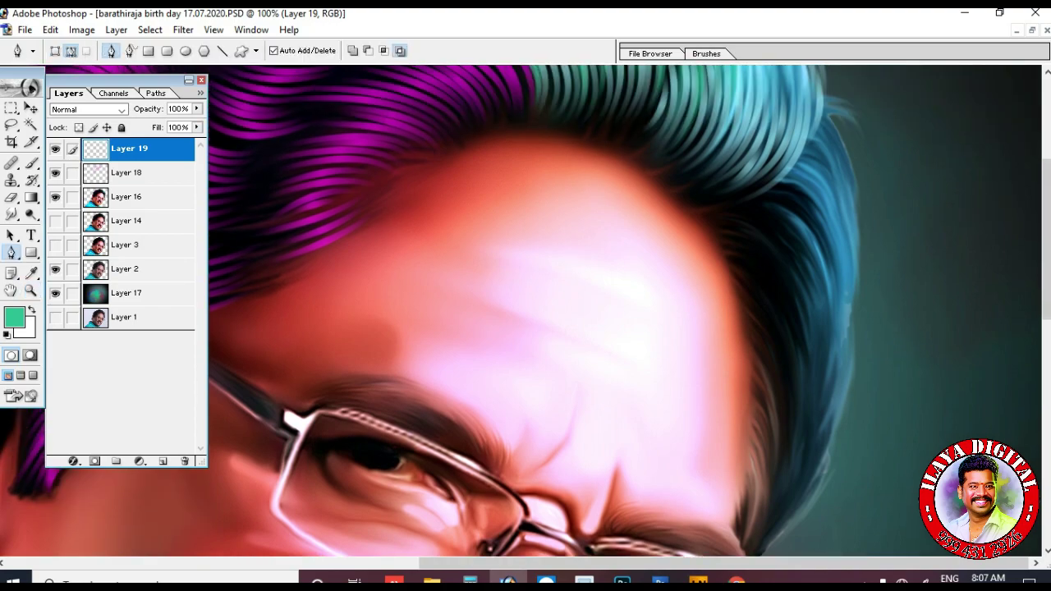
scroll(581, 317, down, 4)
key(ctrl+plus)
key(ctrl+plus)
drag(829, 394, 214, 218)
click(572, 86)
drag(596, 363, 547, 463)
key(Escape)
click(569, 125)
click(560, 161)
mouse_move(573, 394)
mouse_down()
mouse_move(539, 481)
mouse_move(549, 459)
mouse_up()
click(547, 191)
click(540, 220)
drag(550, 401, 532, 465)
key(Escape)
Add further strand paths higher up the far sideburn, ending beside the temple
click(530, 251)
key(Escape)
click(522, 288)
drag(547, 374, 513, 478)
key(Escape)
click(610, 137)
drag(576, 416, 481, 496)
key(Escape)
scroll(520, 310, up, 3)
key(ctrl+minus)
key(ctrl+minus)
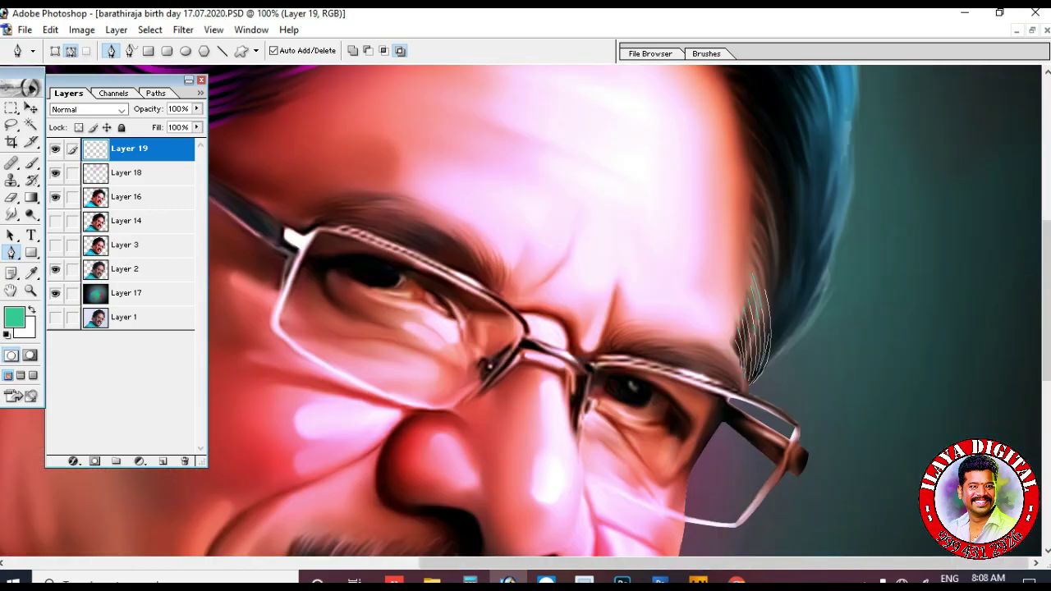
Draw longer curved strand paths through the dark blue side hair, running down to the sideburn
drag(770, 362, 749, 392)
key(Escape)
click(755, 167)
drag(786, 305, 759, 379)
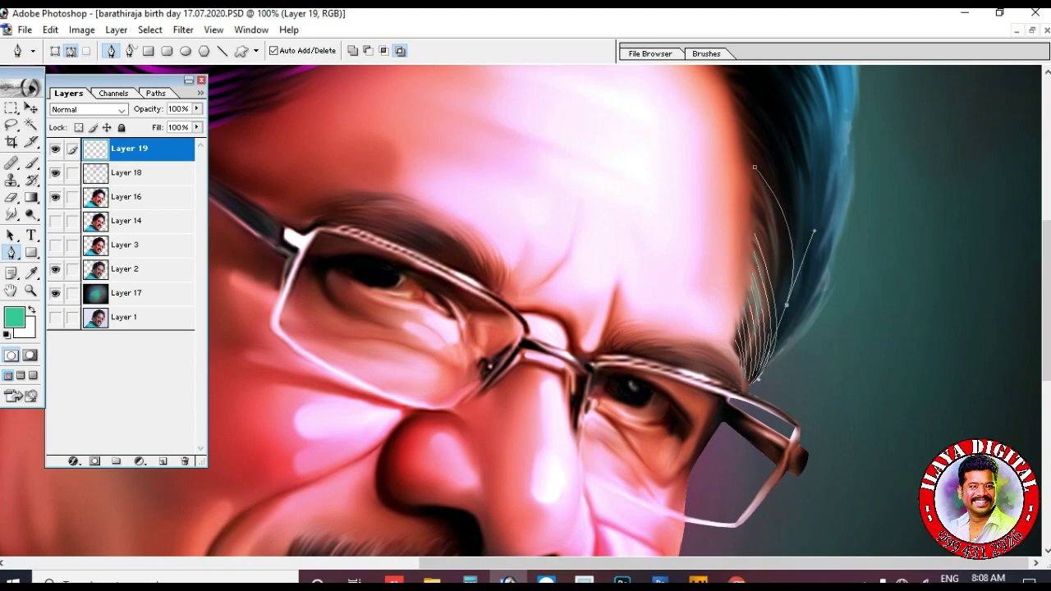
key(Escape)
mouse_move(790, 304)
mouse_down()
mouse_move(762, 393)
mouse_move(771, 380)
mouse_up()
click(759, 142)
key(Escape)
click(788, 149)
key(Escape)
click(807, 101)
mouse_move(824, 293)
mouse_down()
mouse_move(775, 386)
mouse_move(810, 316)
mouse_move(804, 345)
mouse_up()
key(Escape)
Fill the lower side hair with more strand paths curving along its outer edge
scroll(806, 329, down, 3)
click(762, 97)
mouse_move(783, 194)
mouse_down()
mouse_move(774, 254)
mouse_move(806, 247)
mouse_move(763, 269)
mouse_up()
click(795, 187)
key(Escape)
drag(827, 200, 772, 296)
key(Escape)
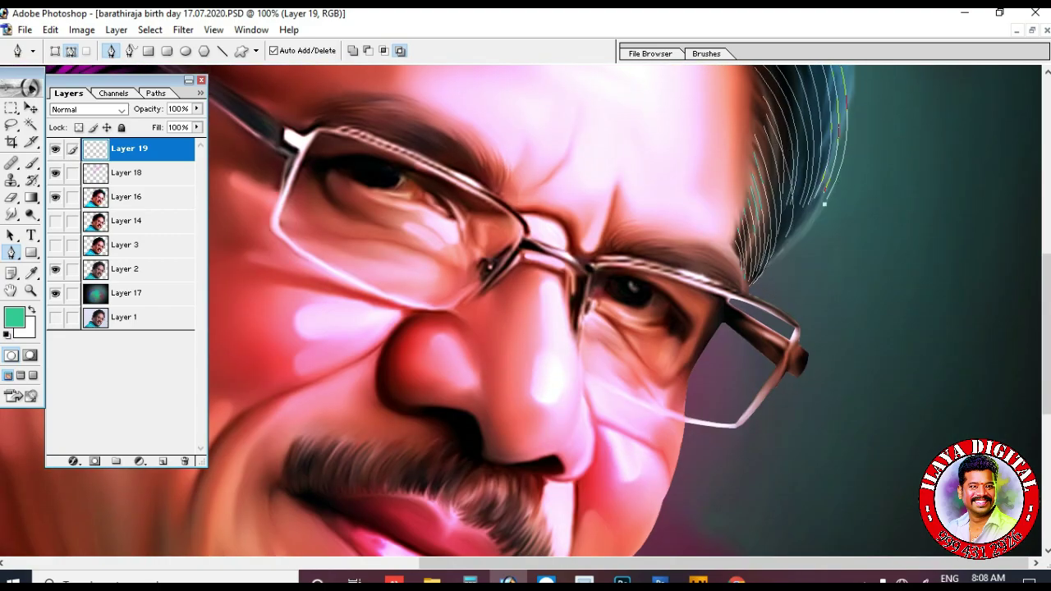
Draw strand paths from the dark hollow beneath the front wave down through the blue side hair
scroll(624, 312, up, 6)
key(Escape)
drag(833, 245, 834, 312)
click(770, 144)
click(789, 142)
click(807, 139)
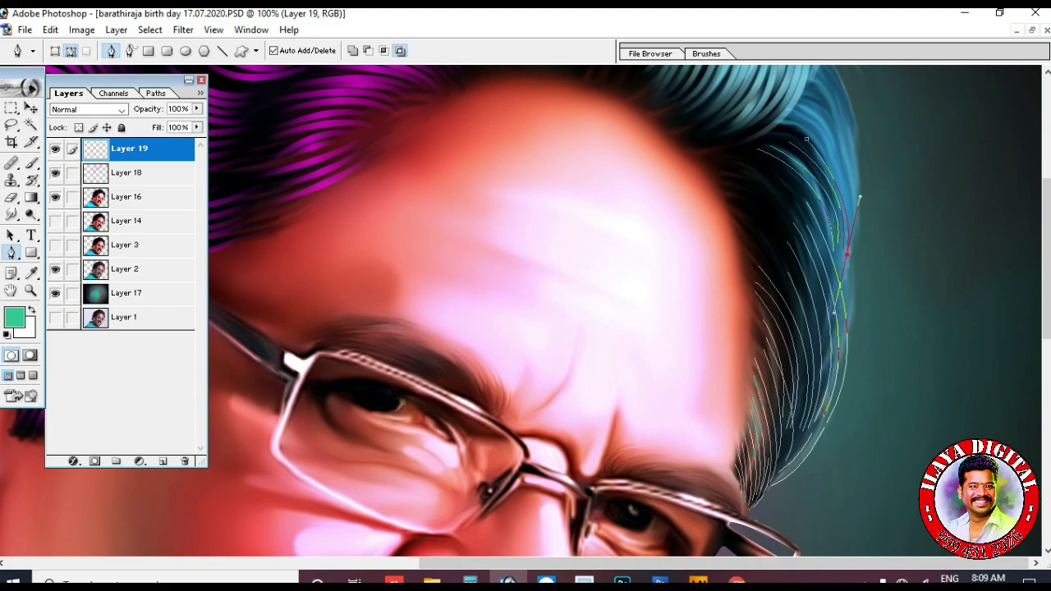
drag(856, 255, 839, 305)
key(Escape)
Add strand paths along the outer blue contour of the side hair, starting just below the cyan wave
click(791, 117)
drag(859, 220, 859, 308)
key(Escape)
click(798, 110)
drag(863, 195, 859, 259)
key(Escape)
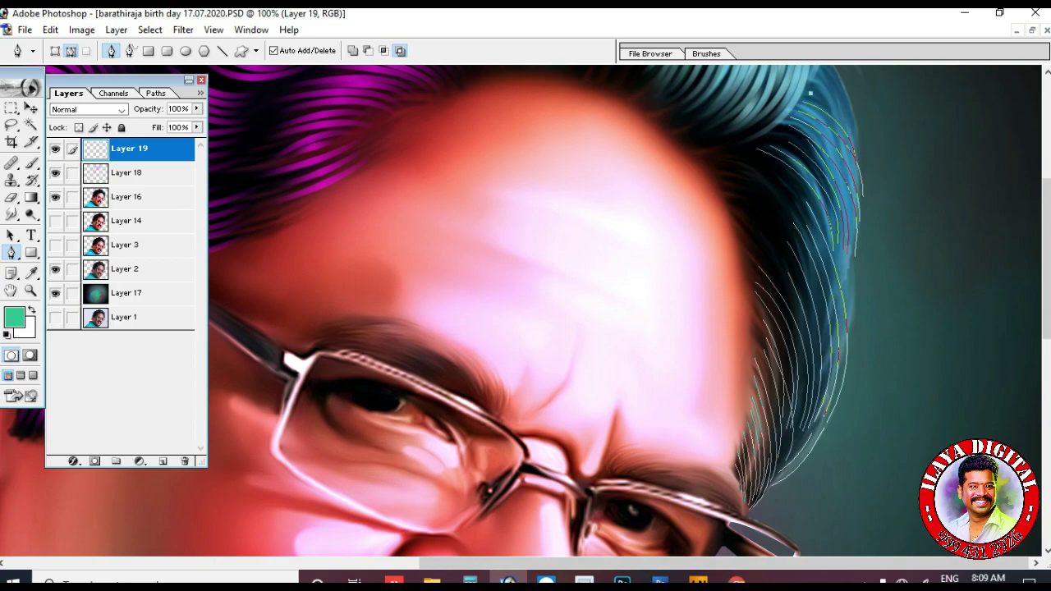
scroll(525, 312, up, 3)
click(824, 151)
drag(862, 254, 855, 292)
key(Escape)
click(821, 168)
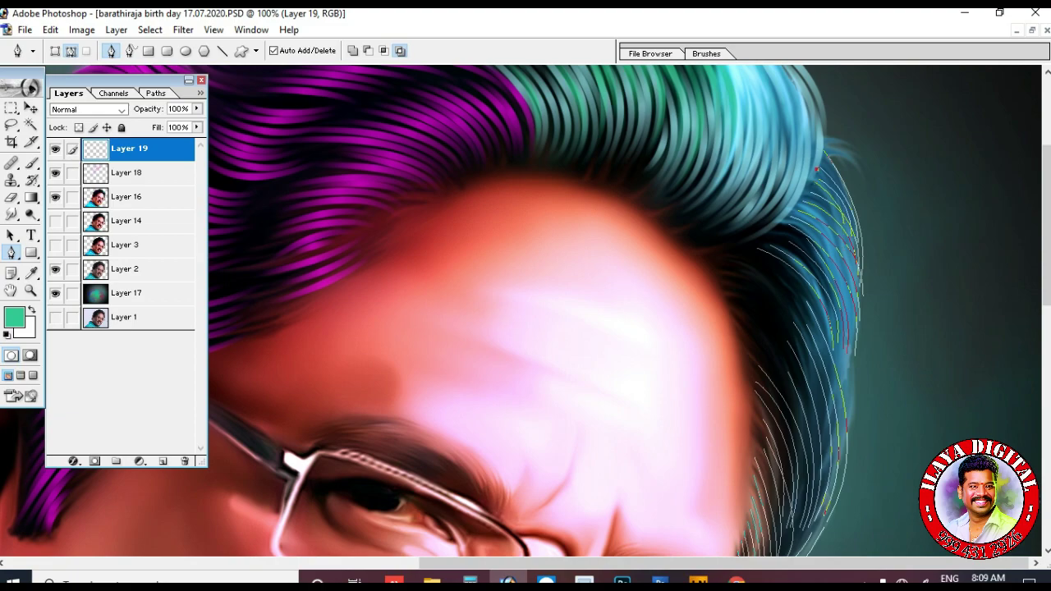
scroll(624, 312, down, 6)
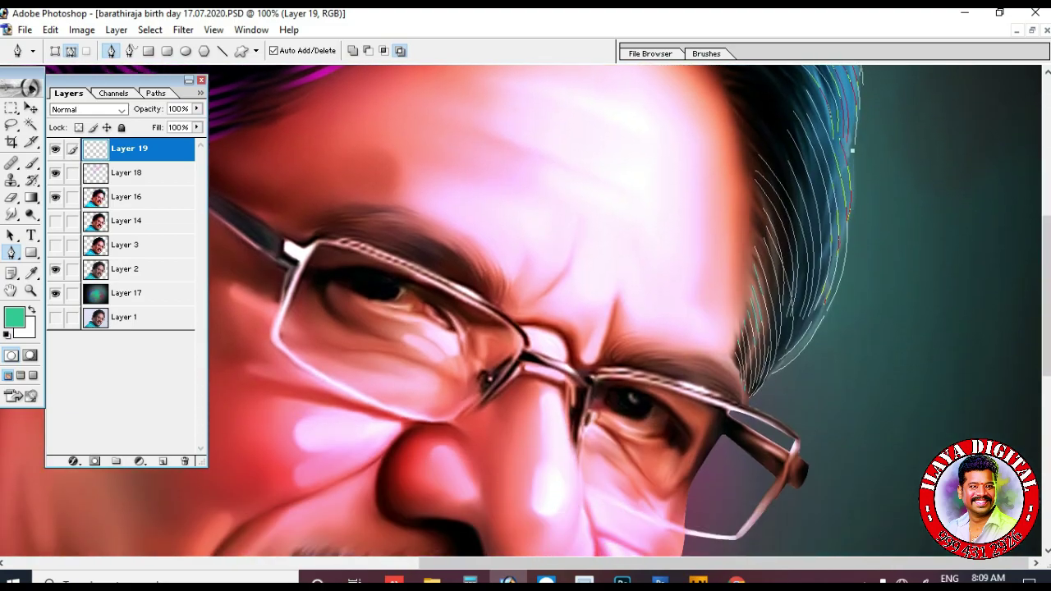
scroll(575, 312, up, 3)
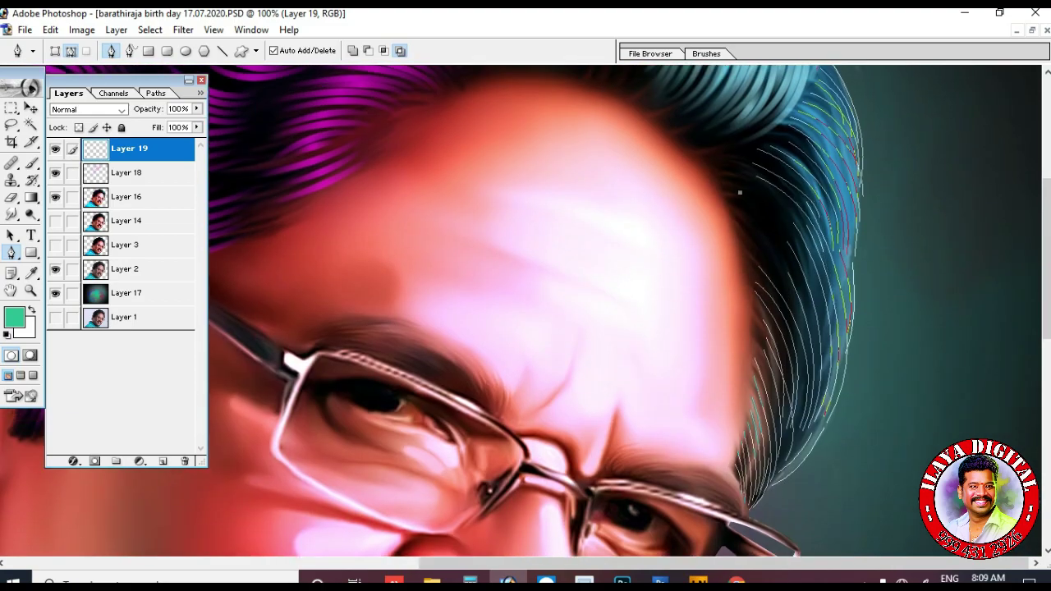
Set the foreground colour to a light sky blue
scroll(747, 156, down, 2)
key(Escape)
click(14, 317)
click(757, 342)
click(660, 280)
key(Return)
Stroke the side-hair strand paths with the brush in light blue on Layer 19
right_click(661, 246)
click(708, 360)
key(Return)
key(Return)
key(ctrl+minus)
key(ctrl+minus)
scroll(575, 317, up, 2)
scroll(575, 317, down, 1)
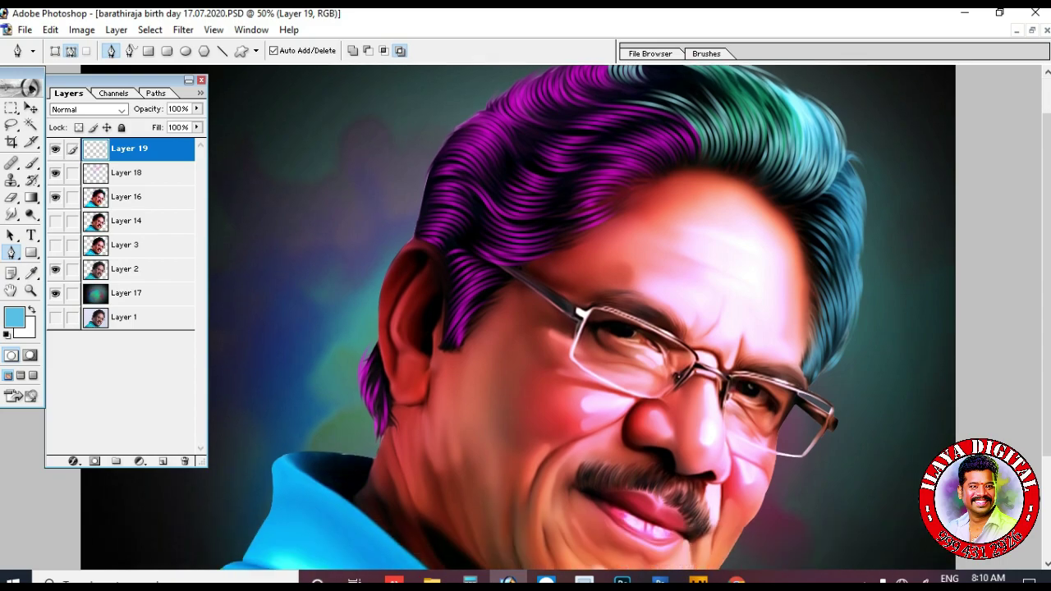
Link Layer 18 to Layer 19, merge them, and move the layer list clear of the portrait
key(ctrl+minus)
click(72, 173)
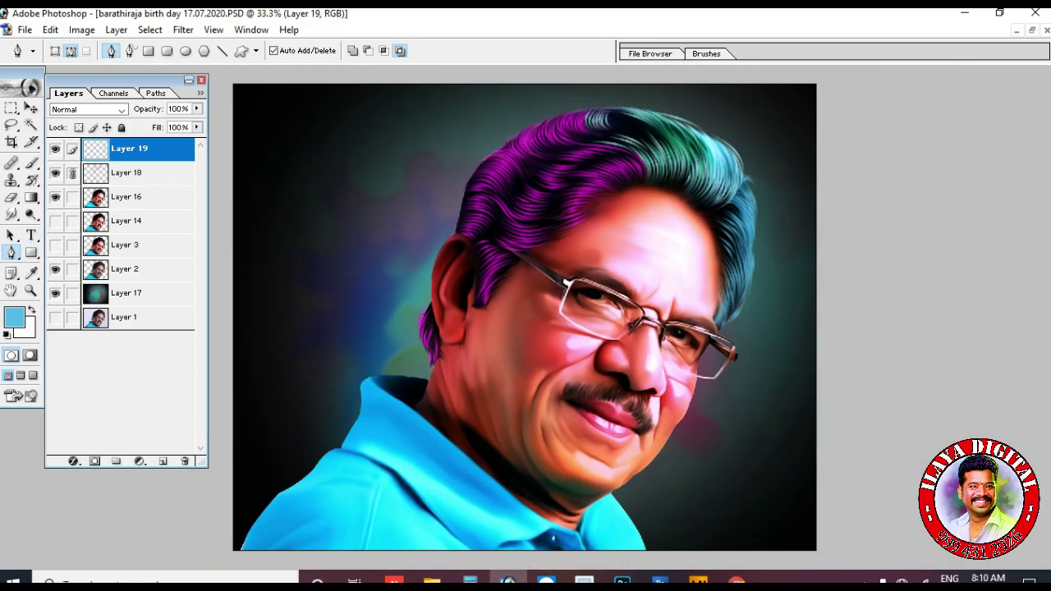
key(ctrl+e)
drag(115, 80, 925, 88)
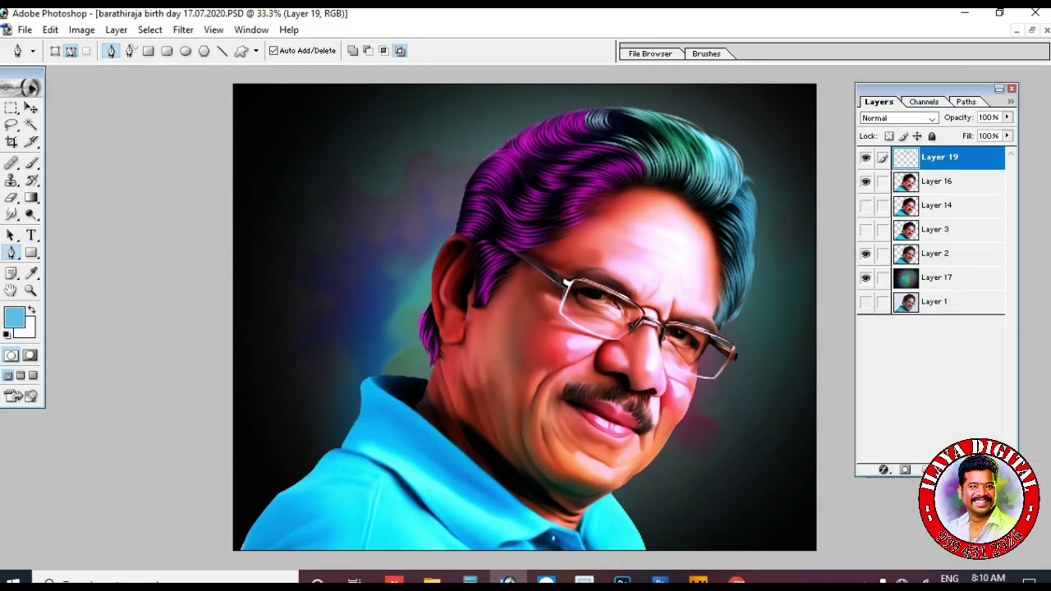
Toggle the visibility of Layer 16, Layer 14 and Layer 19 to compare the portrait versions
click(865, 180)
click(866, 205)
click(866, 157)
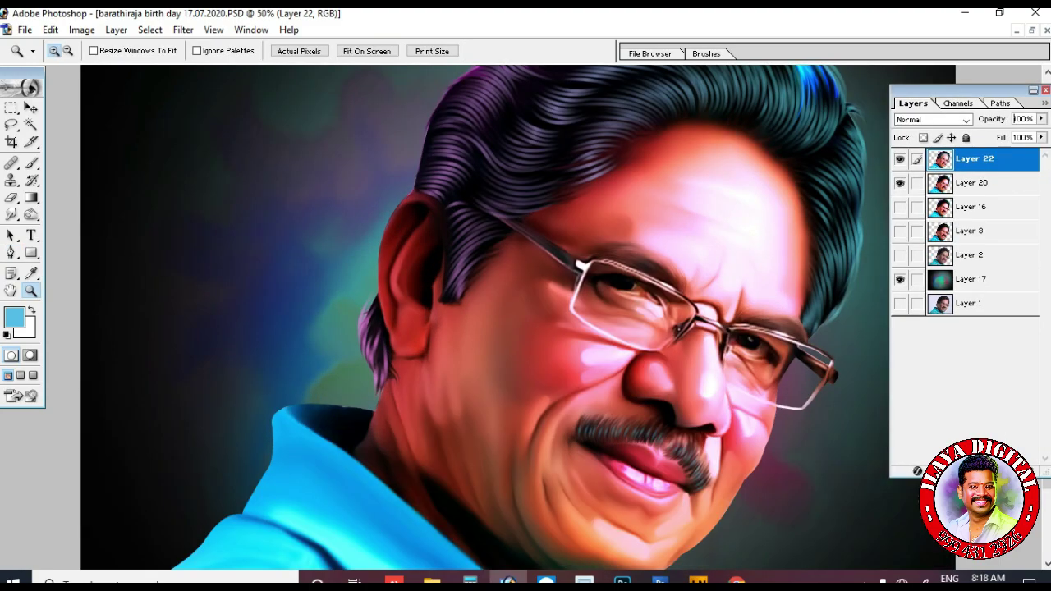
Apply a Hue/Saturation adjustment to Layer 22 with hue +2 and saturation +2
key(ctrl+minus)
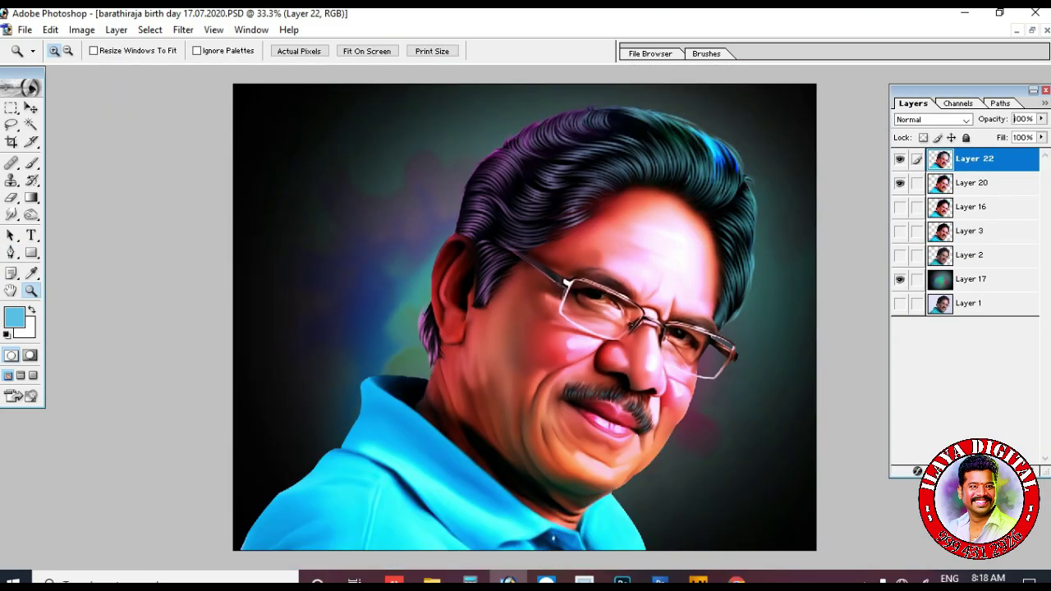
key(ctrl+u)
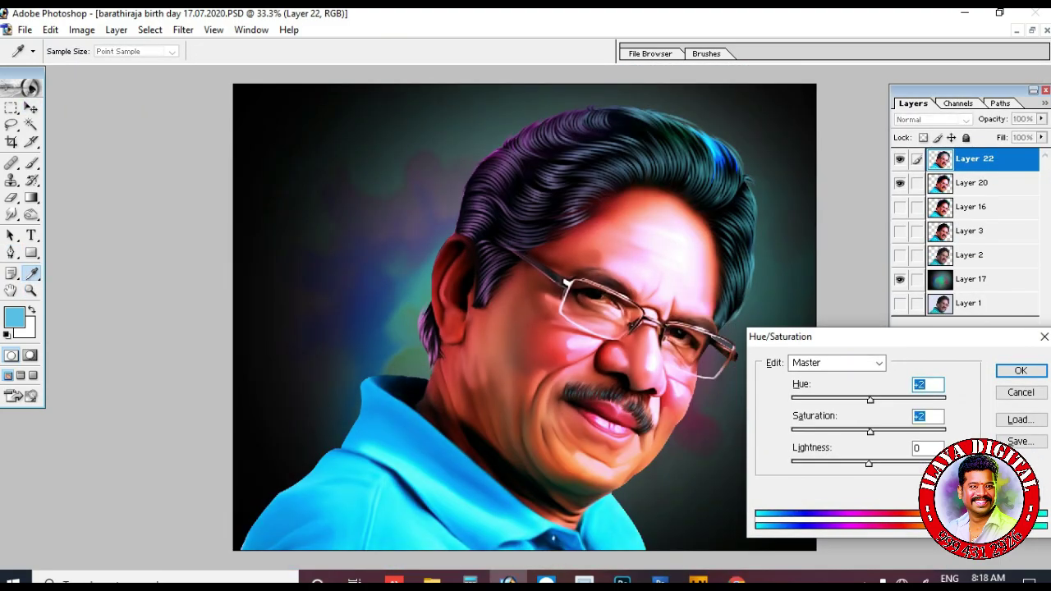
key(Return)
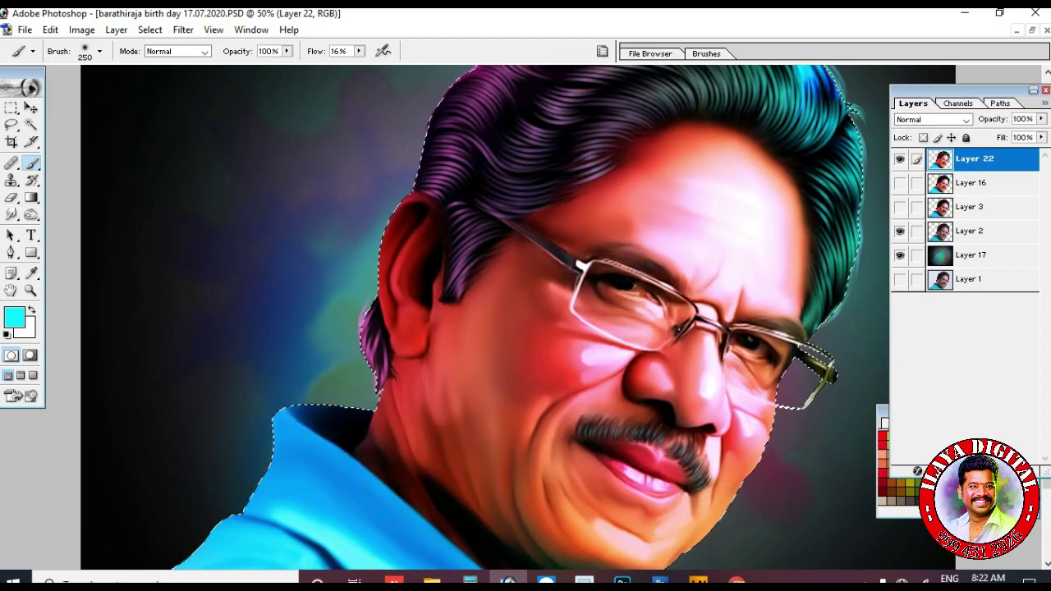
Switch to the Dodge tool with a brush size of 50
key(ctrl+plus)
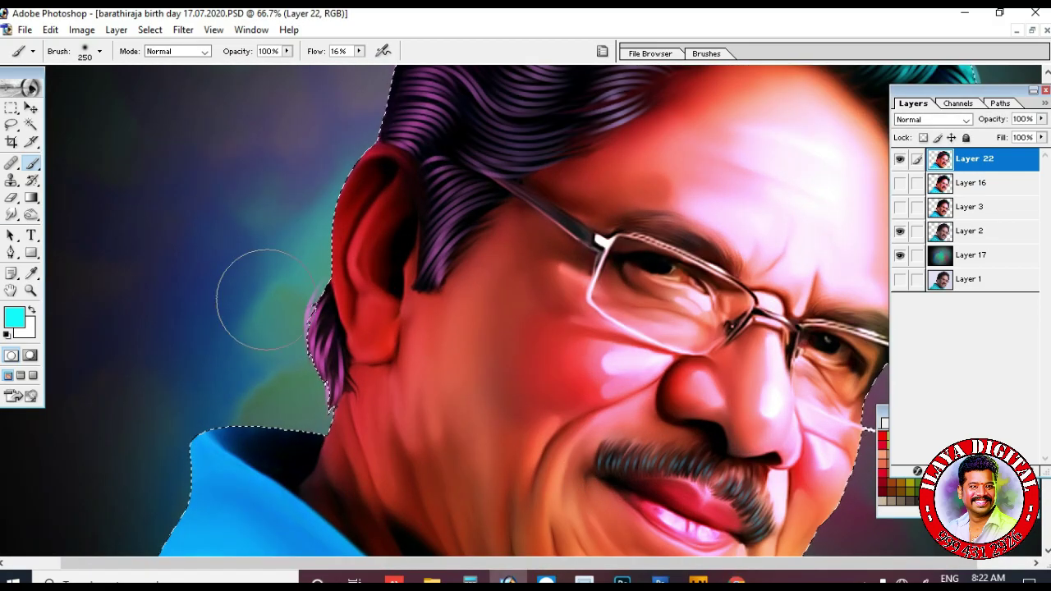
key(o)
key(bracketleft)
key(bracketleft)
key(bracketleft)
key(bracketleft)
key(bracketleft)
right_click(31, 214)
click(92, 214)
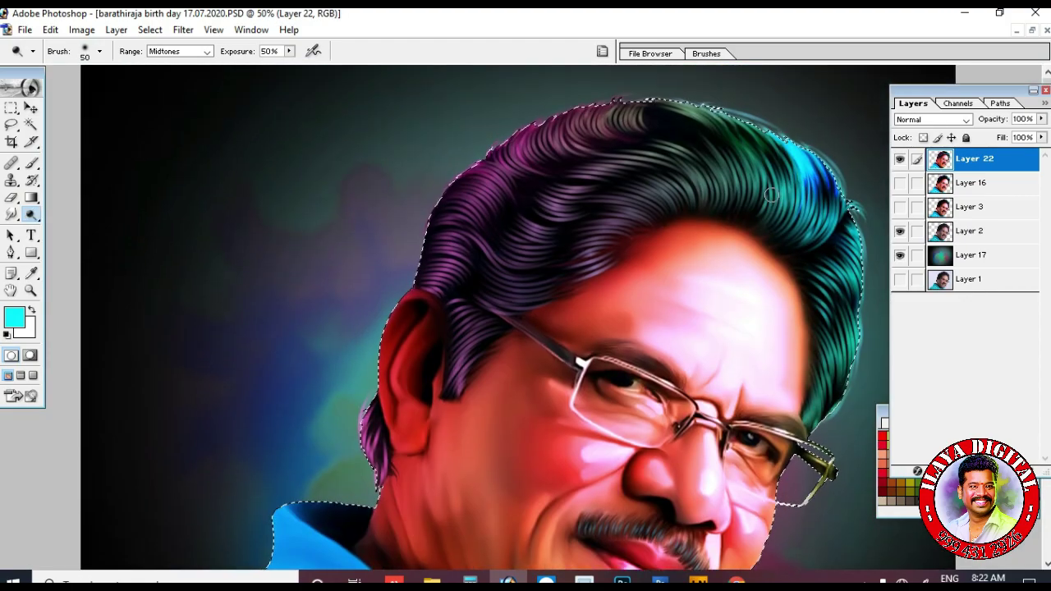
Dodge the strand highlights on Layer 22 from the teal front wave across to the purple sideburn
drag(816, 221, 665, 197)
key(bracketleft)
key(bracketleft)
mouse_move(730, 197)
mouse_down()
mouse_move(619, 199)
mouse_move(443, 250)
mouse_move(457, 369)
mouse_up()
key(ctrl+minus)
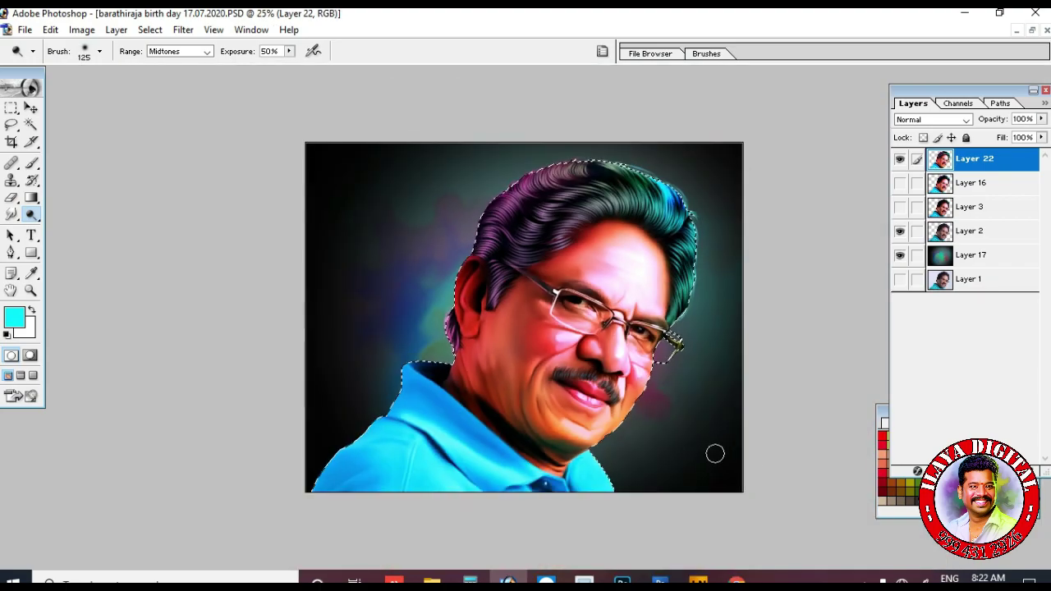